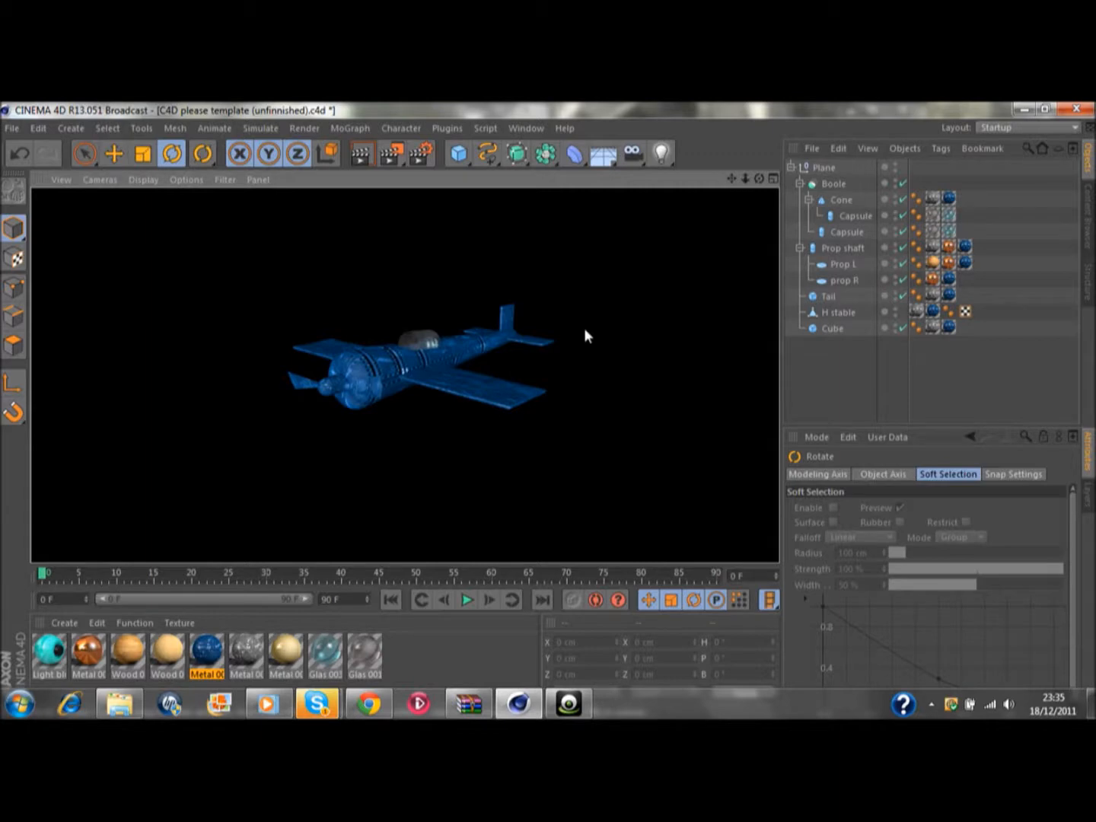
# Step: Create a new project and add a cone primitive to the scene
pyautogui.click(12, 129)
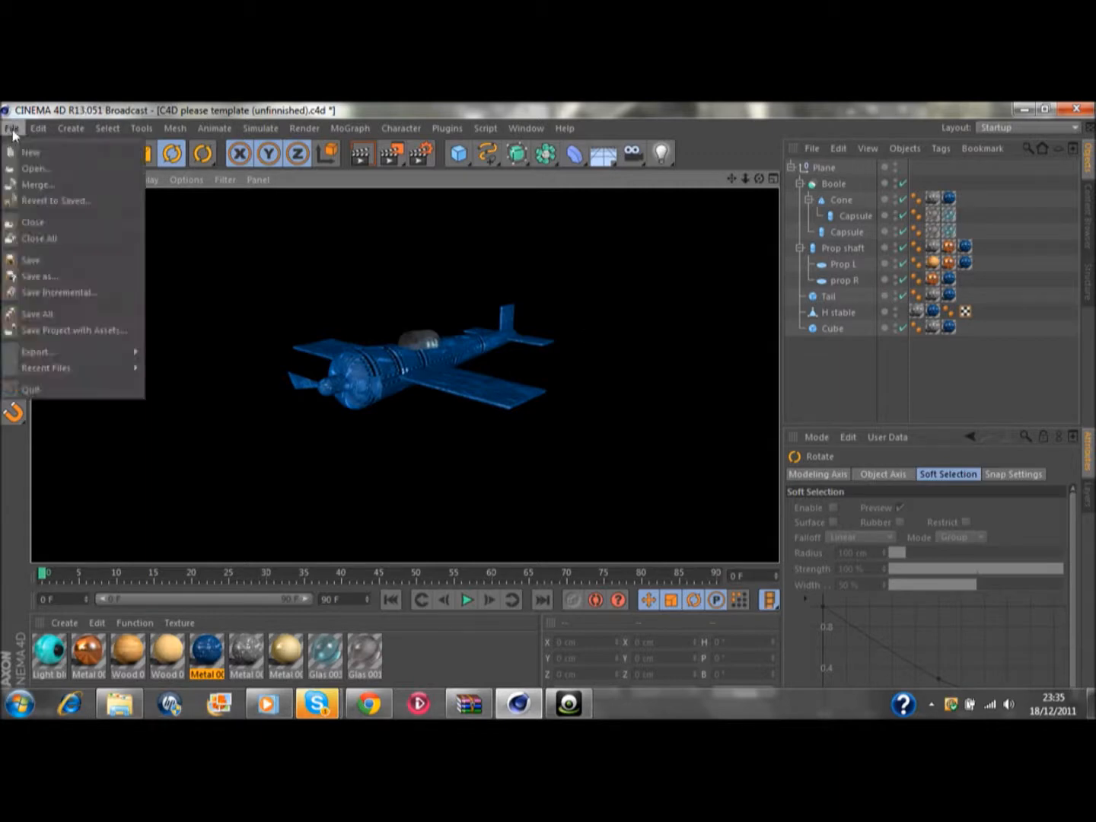
pyautogui.click(32, 153)
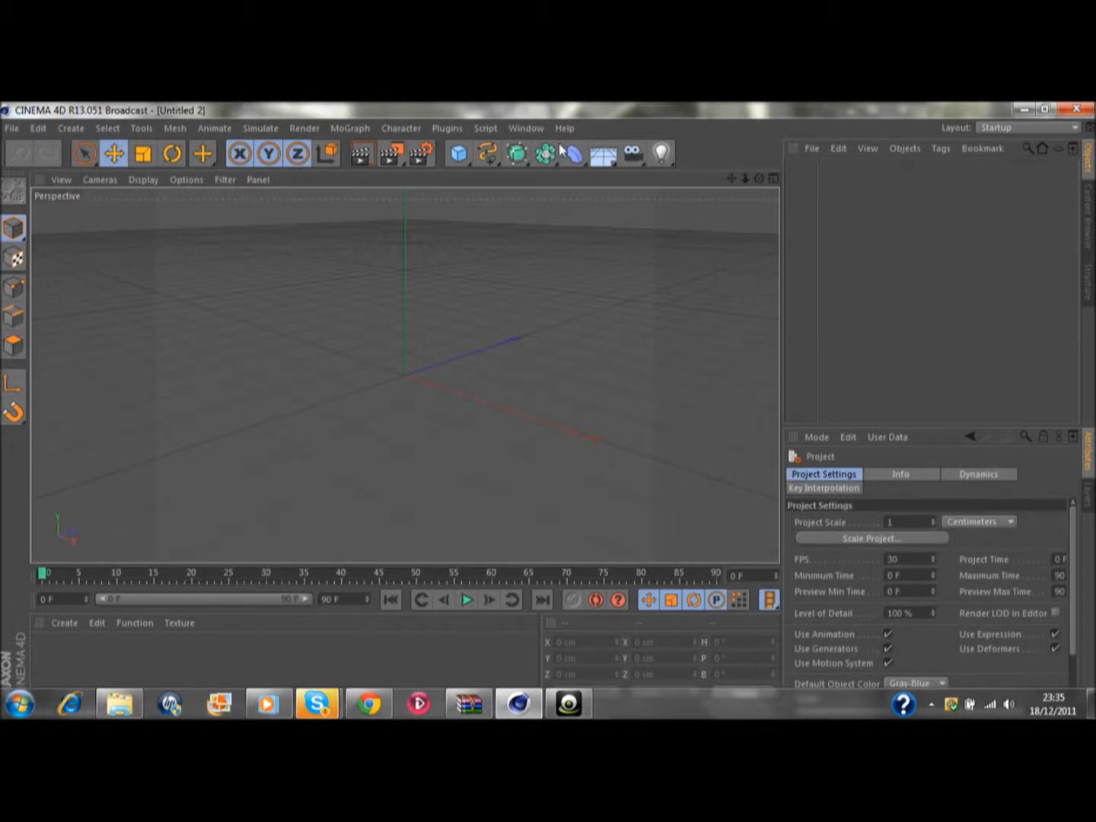
pyautogui.click(458, 153)
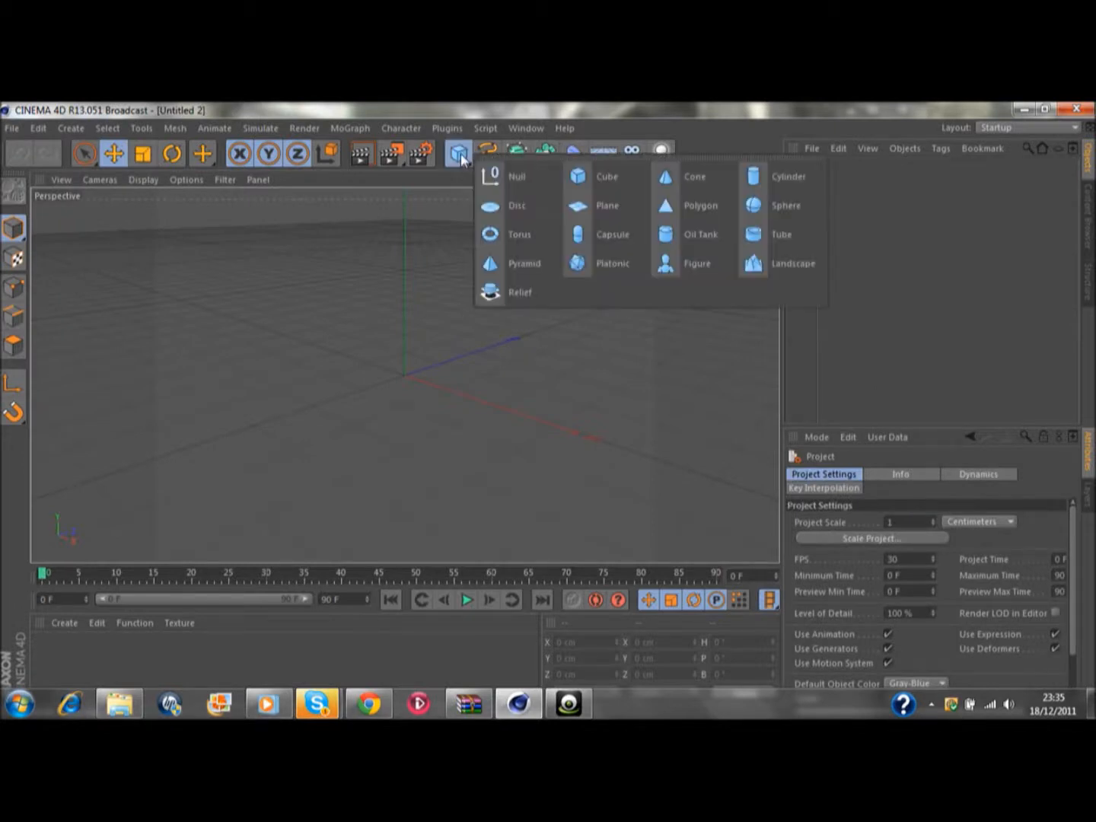
pyautogui.click(687, 186)
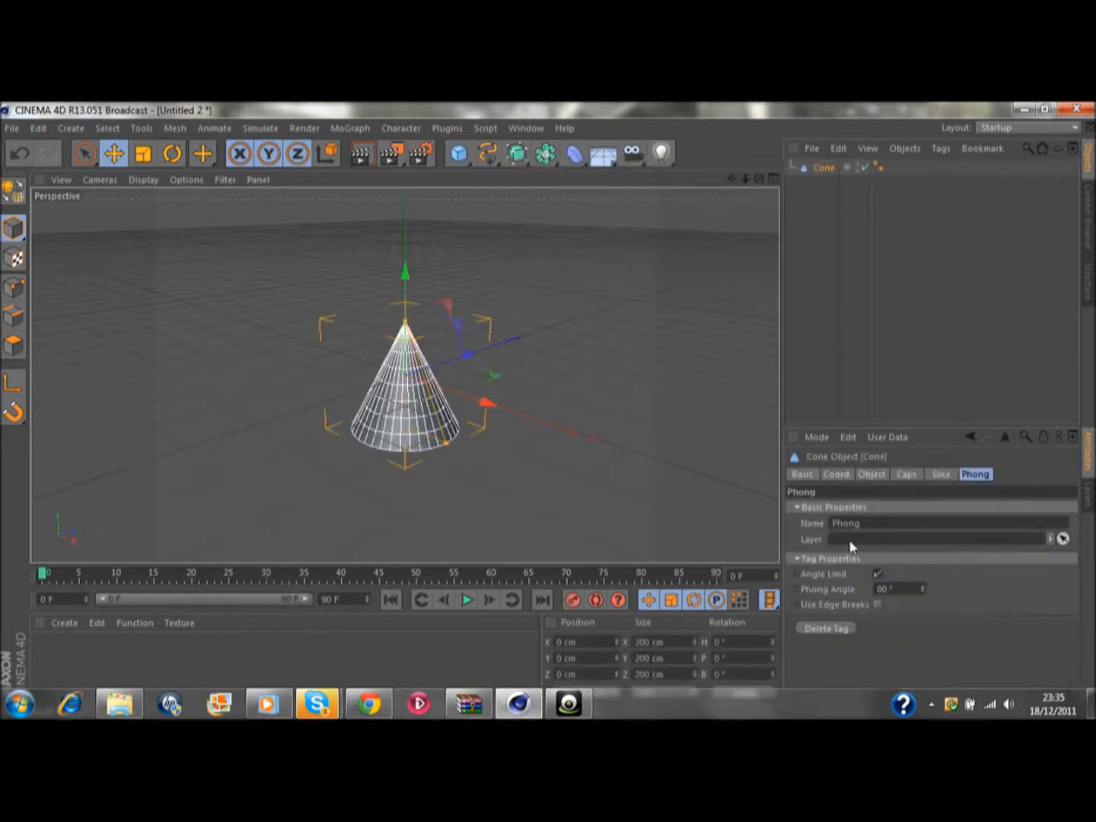
# Step: Orient the cone along +Z and set its height to 1000 cm
pyautogui.click(837, 474)
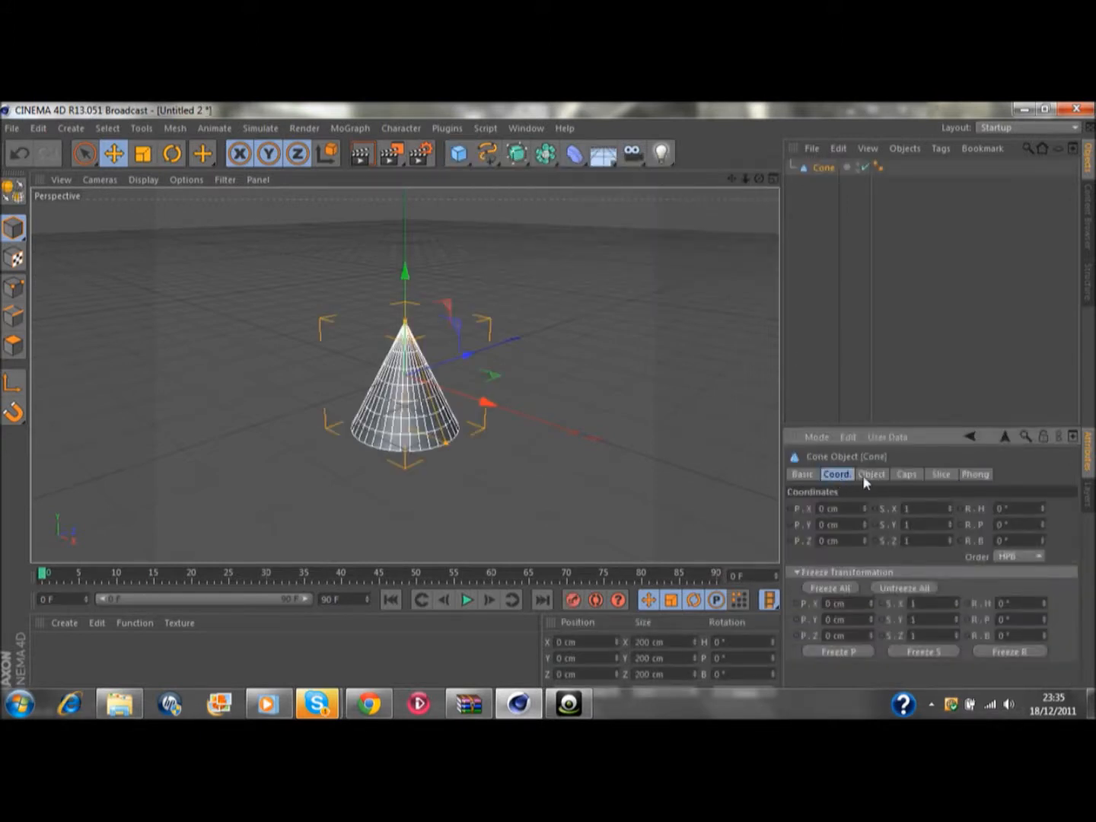
pyautogui.click(865, 474)
pyautogui.click(914, 589)
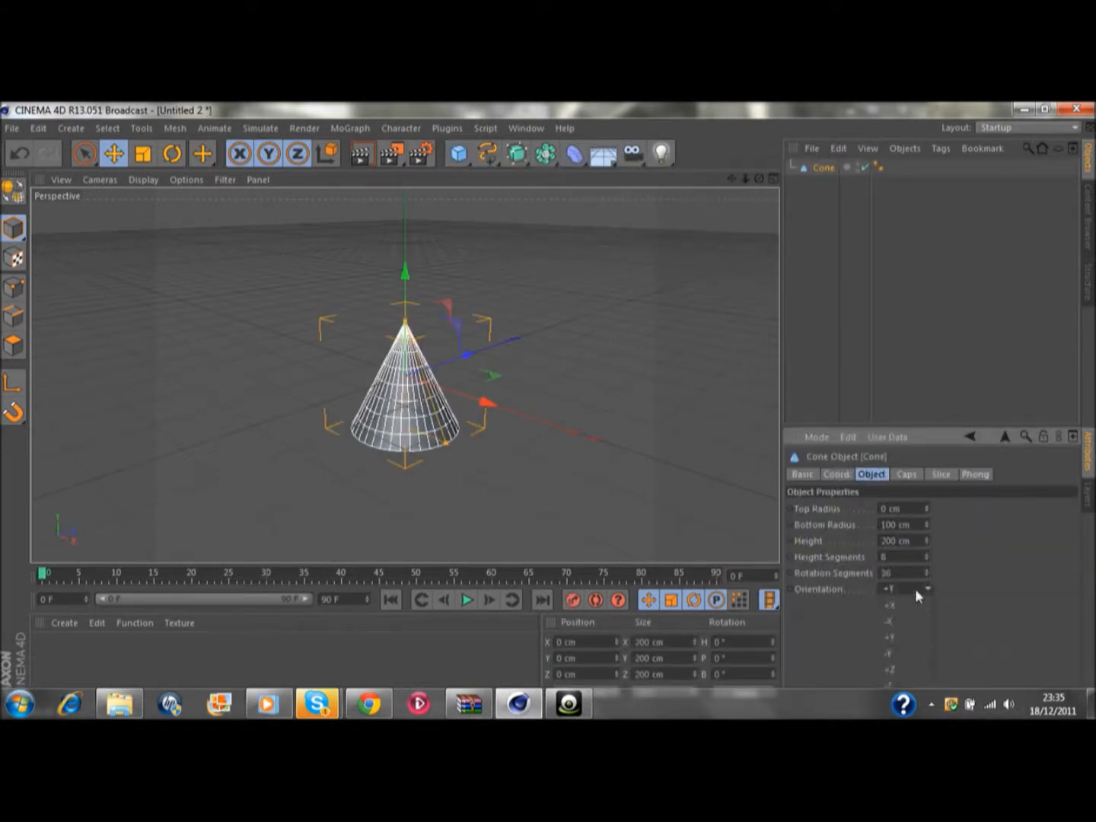
pyautogui.click(896, 662)
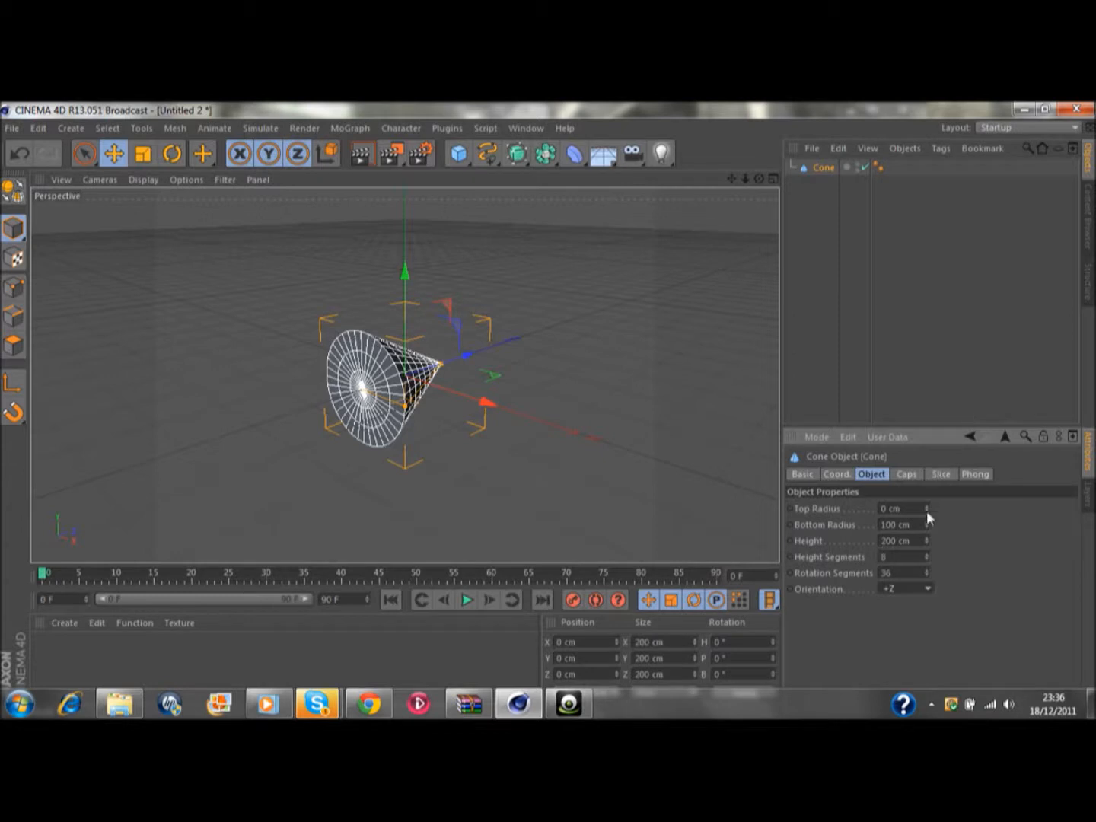
pyautogui.doubleClick(896, 537)
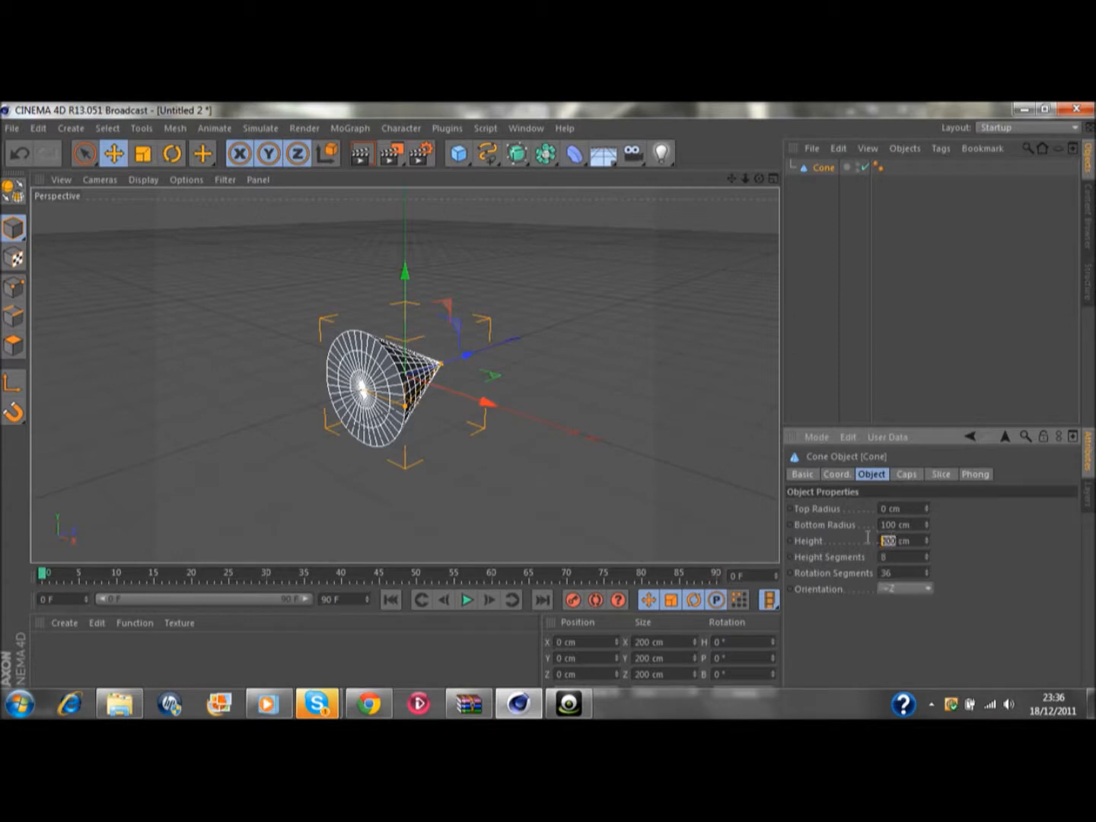
pyautogui.write('1000')
pyautogui.press('Return')
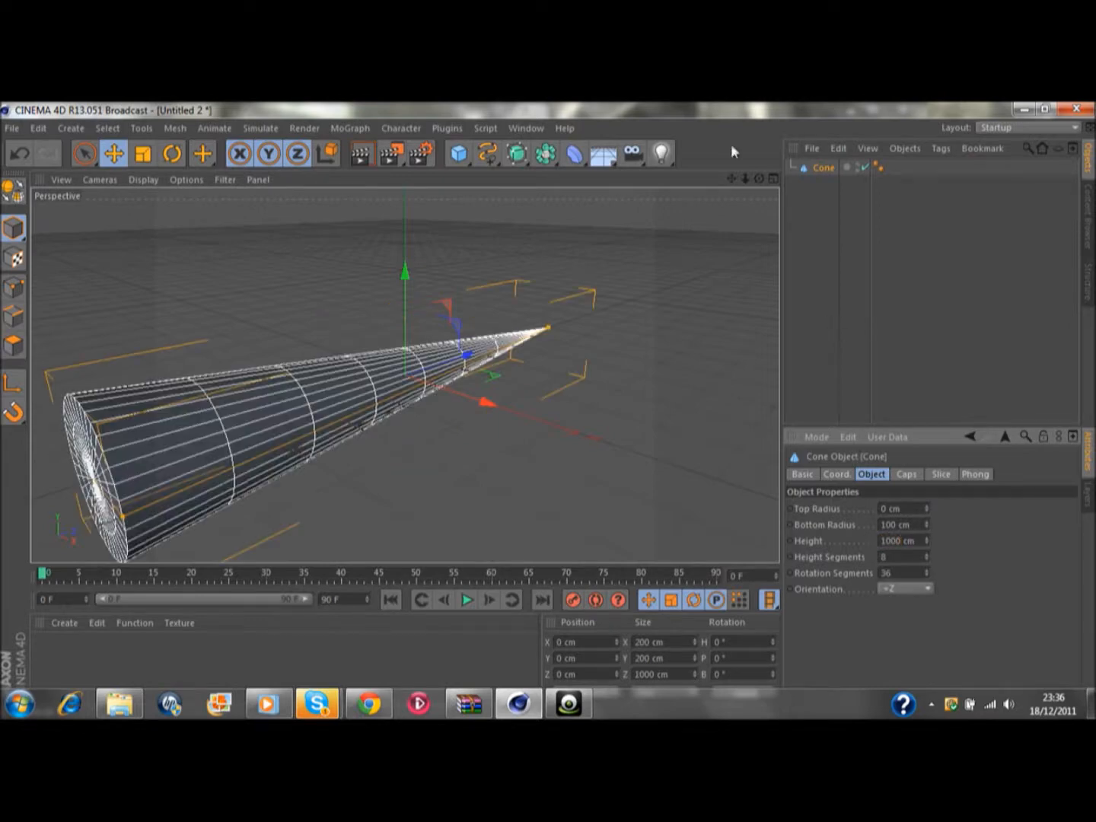
pyautogui.moveTo(732, 178); pyautogui.dragTo(742, 181)
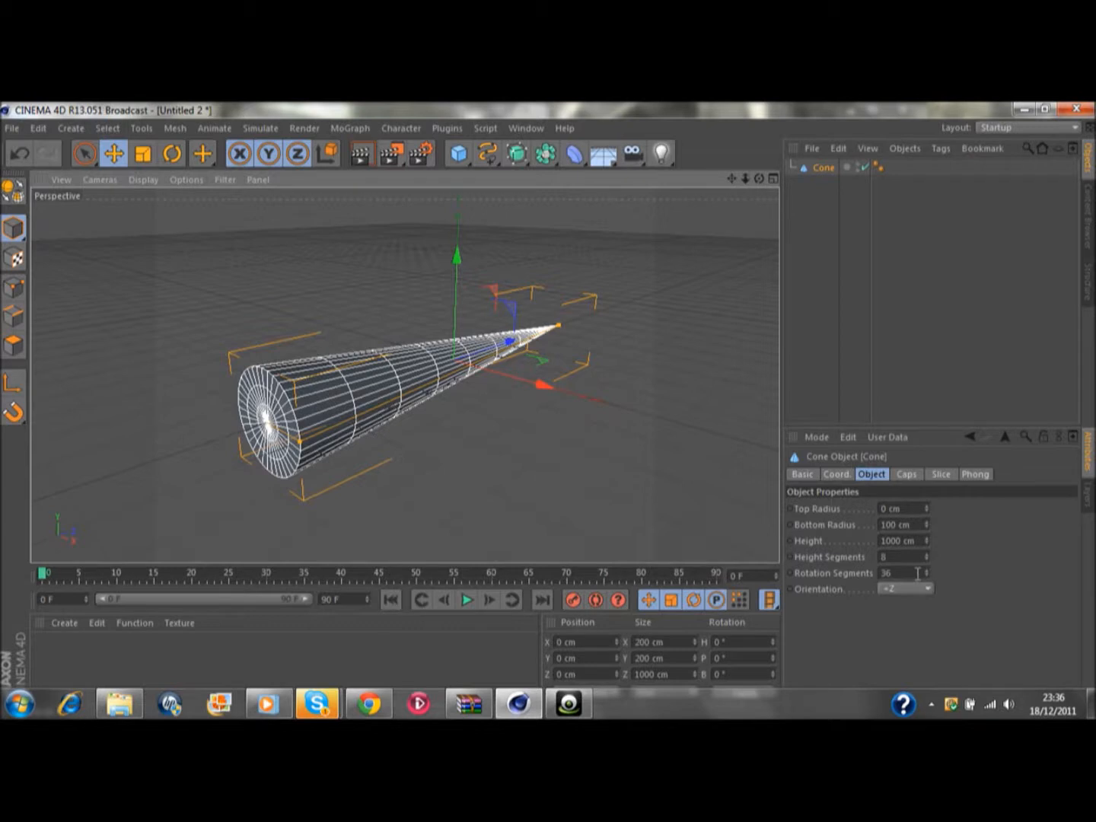
# Step: Enable fillets on both the bottom and top caps of the cone
pyautogui.click(911, 474)
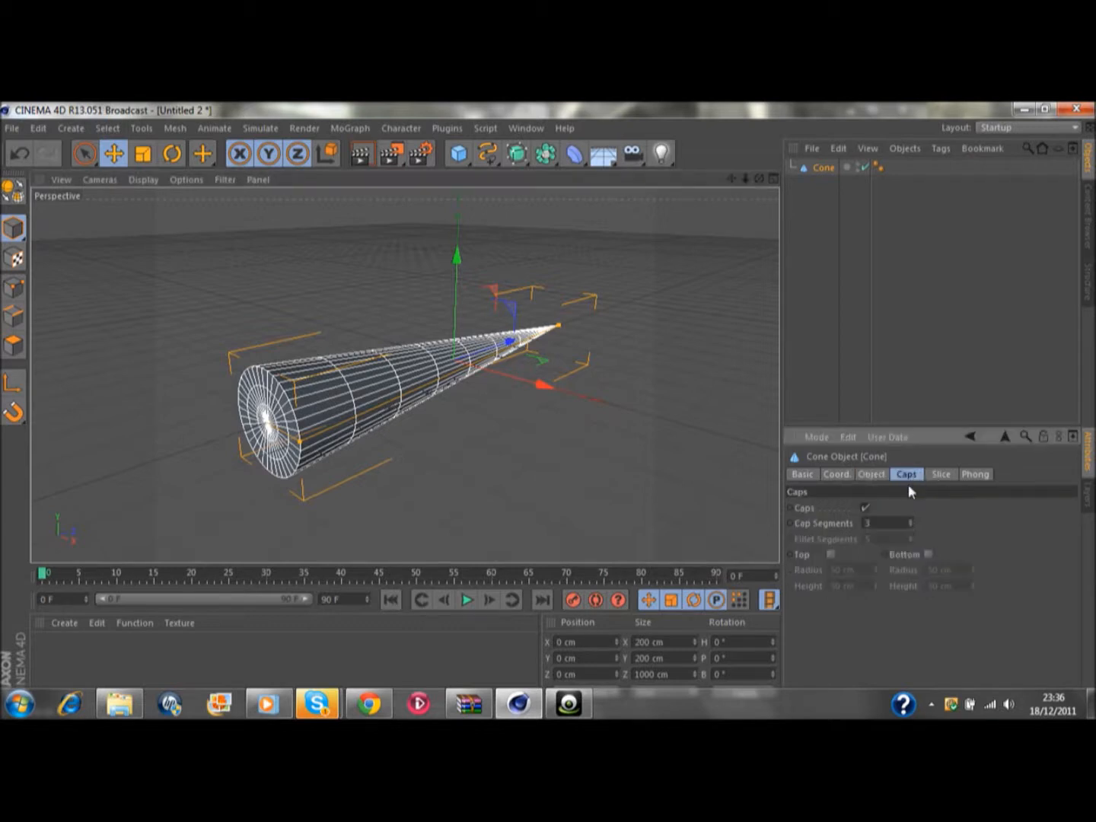
pyautogui.click(928, 555)
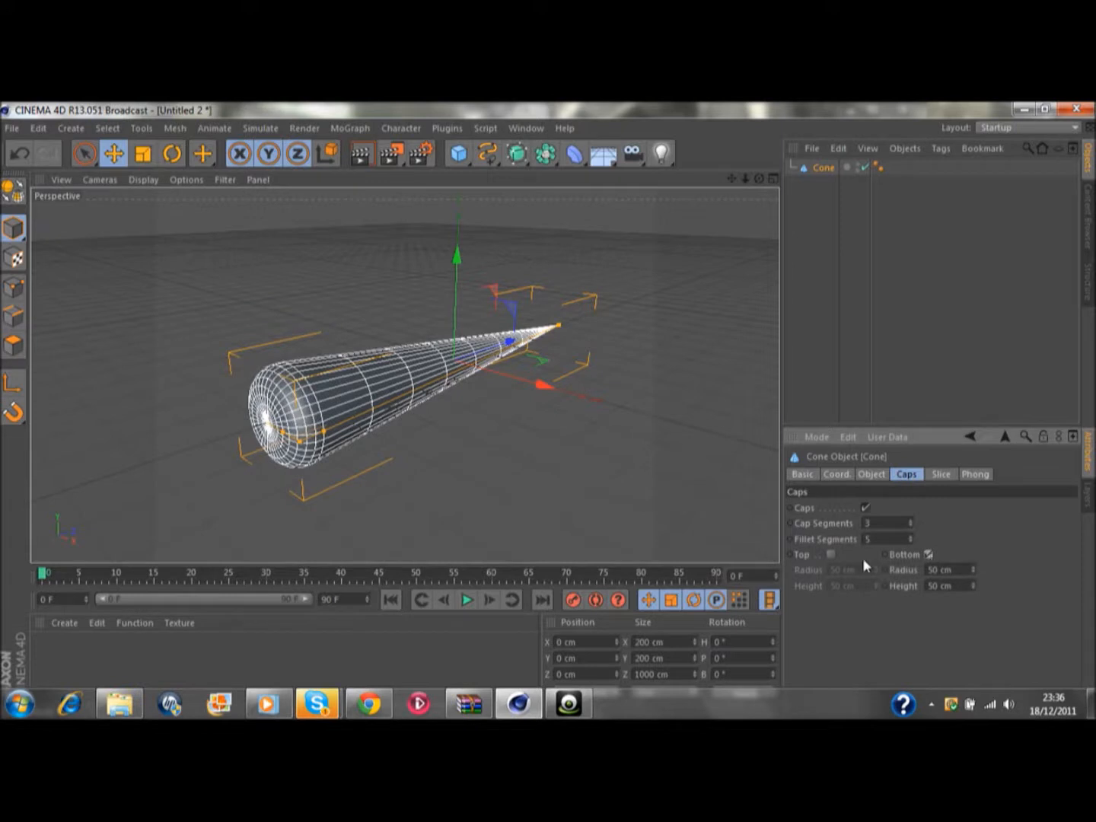
pyautogui.click(831, 555)
# Step: Set the cone's top radius to 24 cm to blunt the fuselage's tail end
pyautogui.click(873, 475)
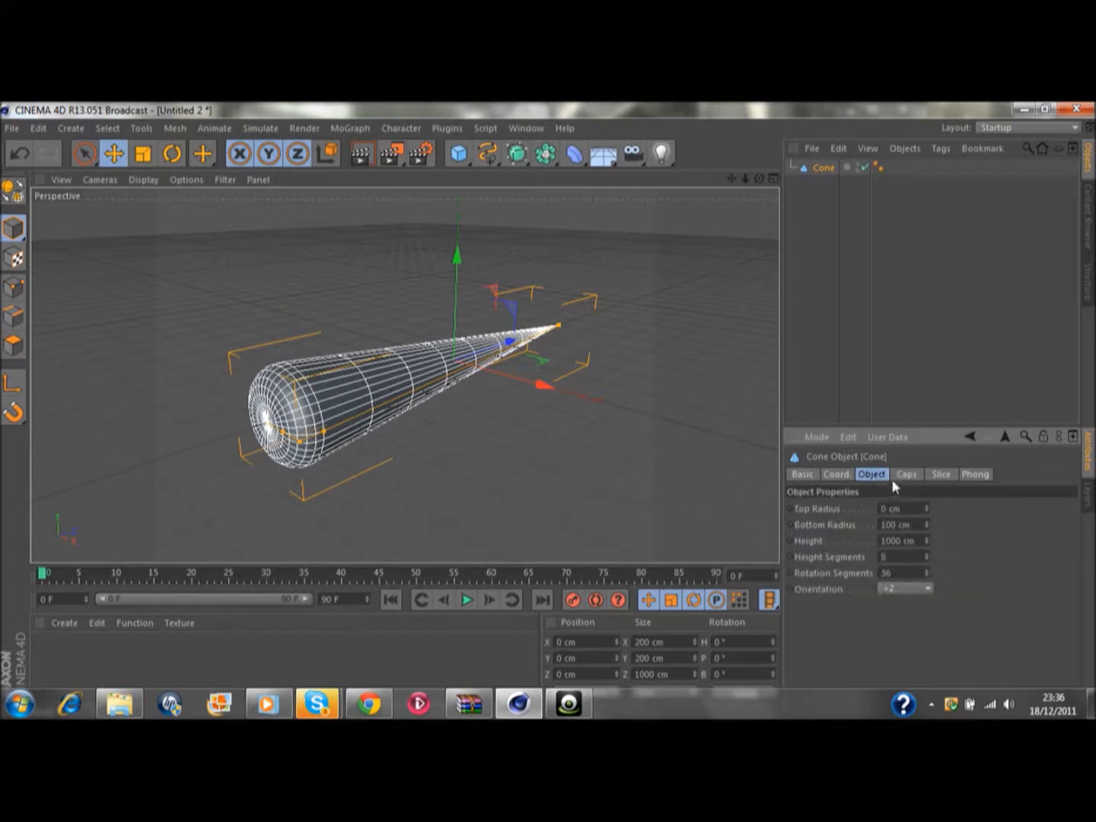
pyautogui.moveTo(886, 509); pyautogui.dragTo(880, 509)
pyautogui.press('BackSpace')
pyautogui.write('24')
pyautogui.press('Return')
pyautogui.moveTo(759, 180); pyautogui.dragTo(807, 182)
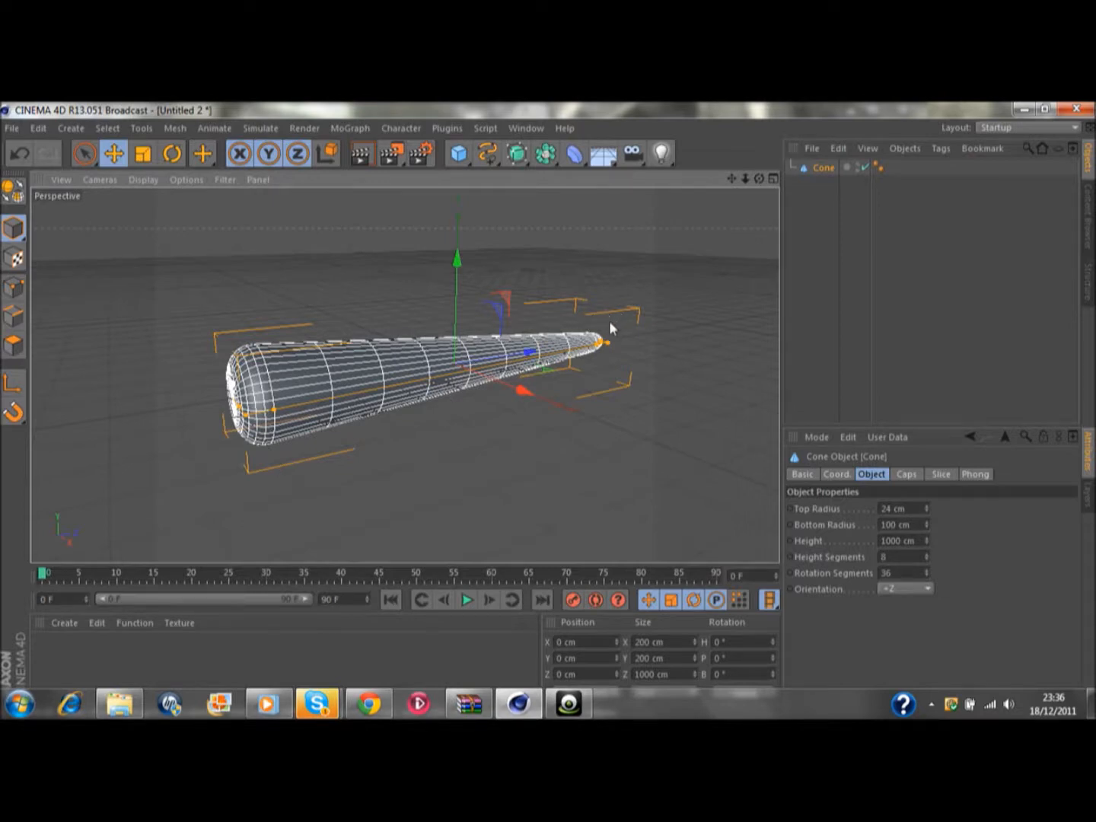
# Step: Add a cube primitive for the wings and set its X size to 1000 cm
pyautogui.click(466, 155)
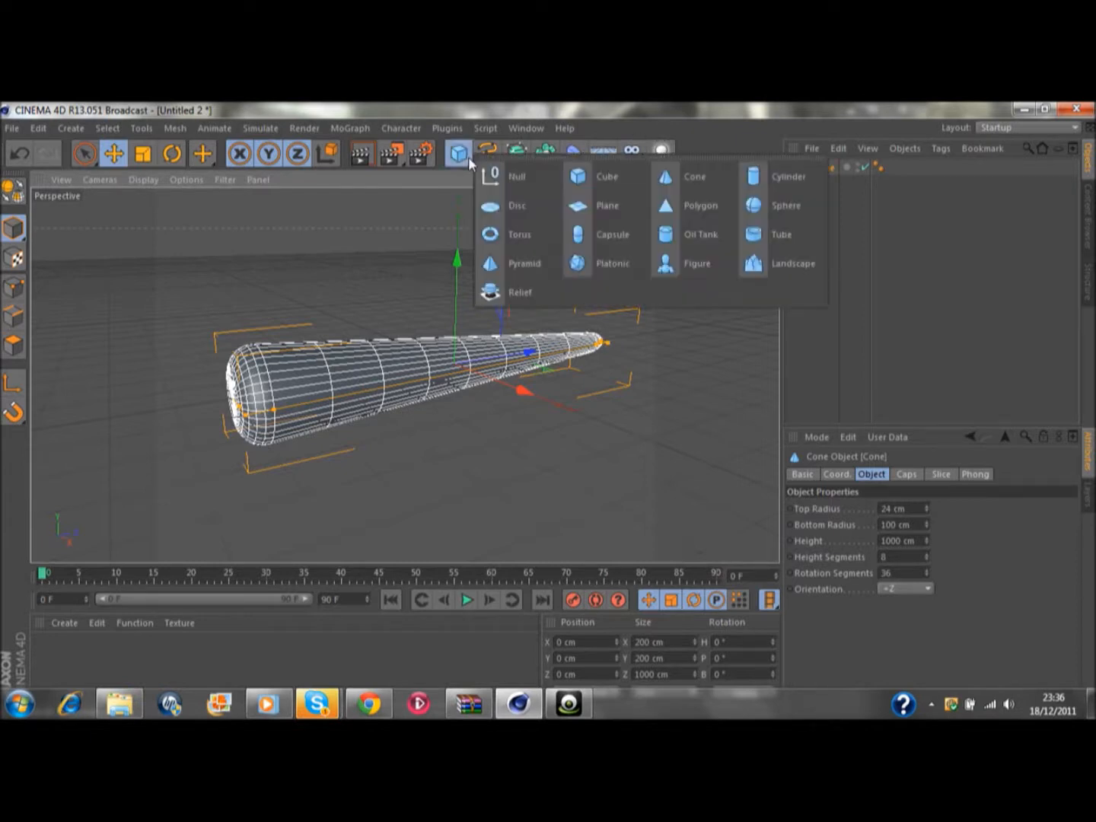
pyautogui.click(613, 188)
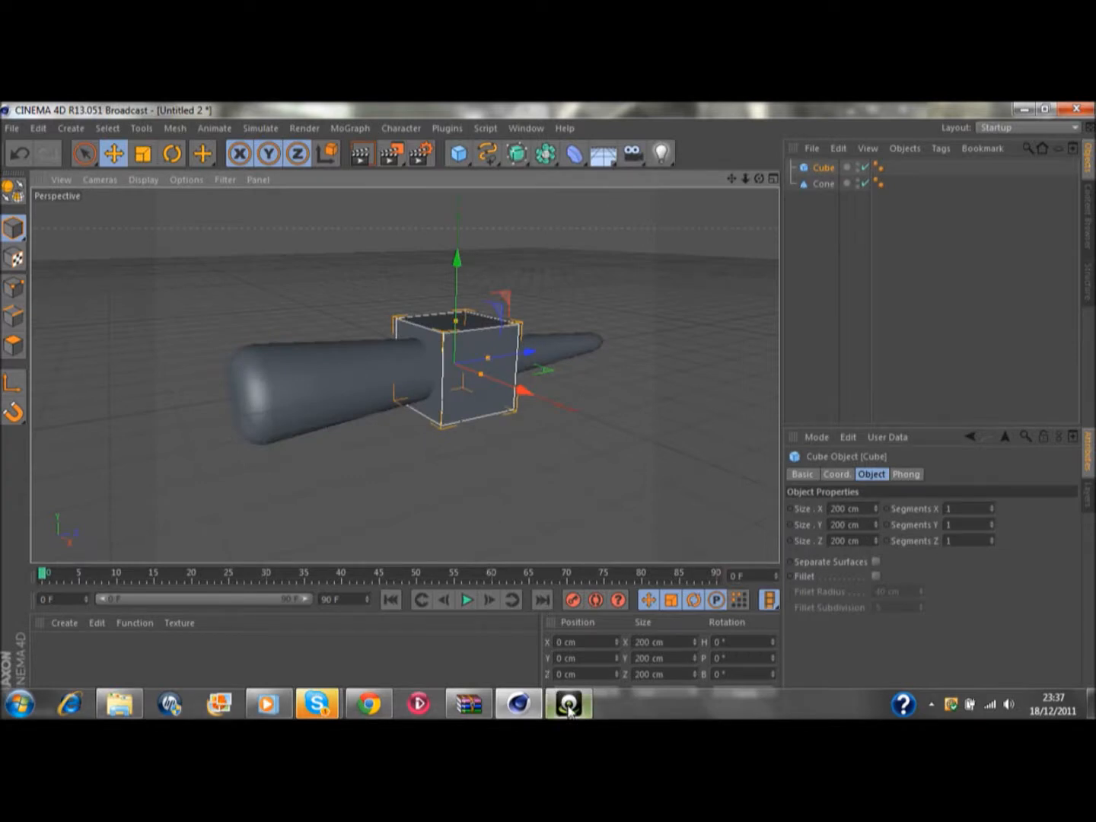
pyautogui.moveTo(571, 702)
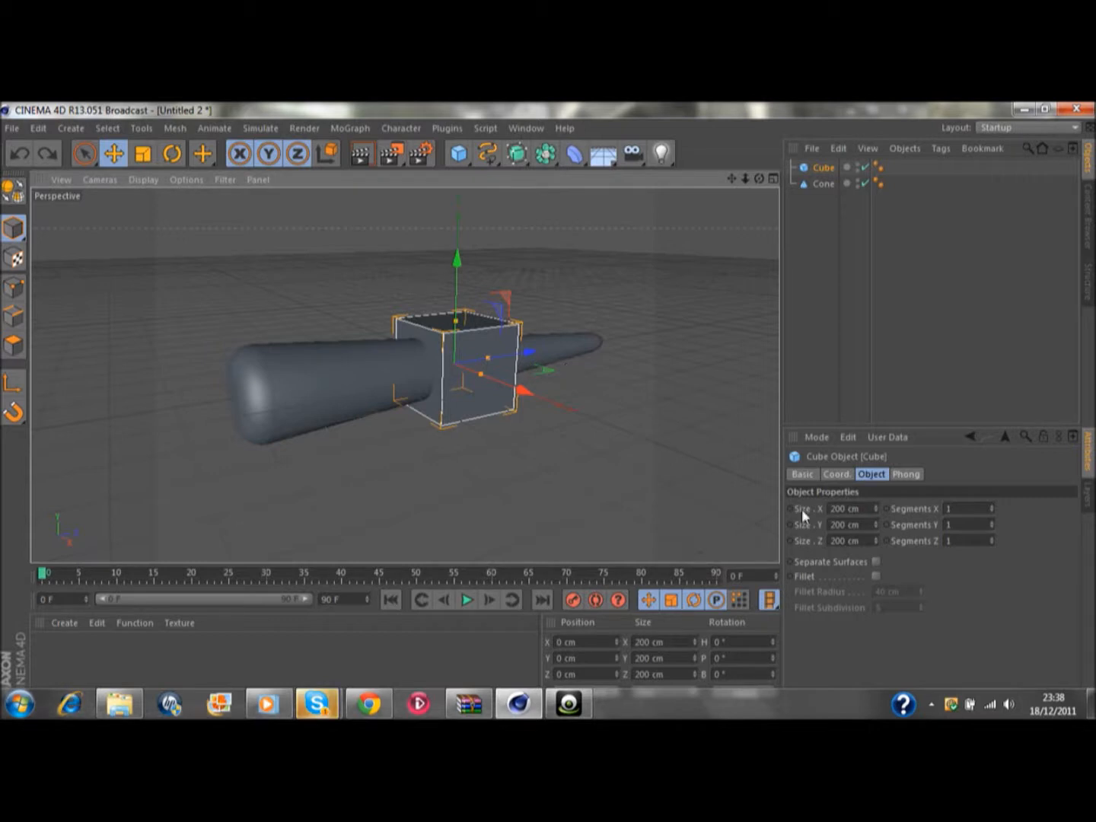
pyautogui.doubleClick(845, 509)
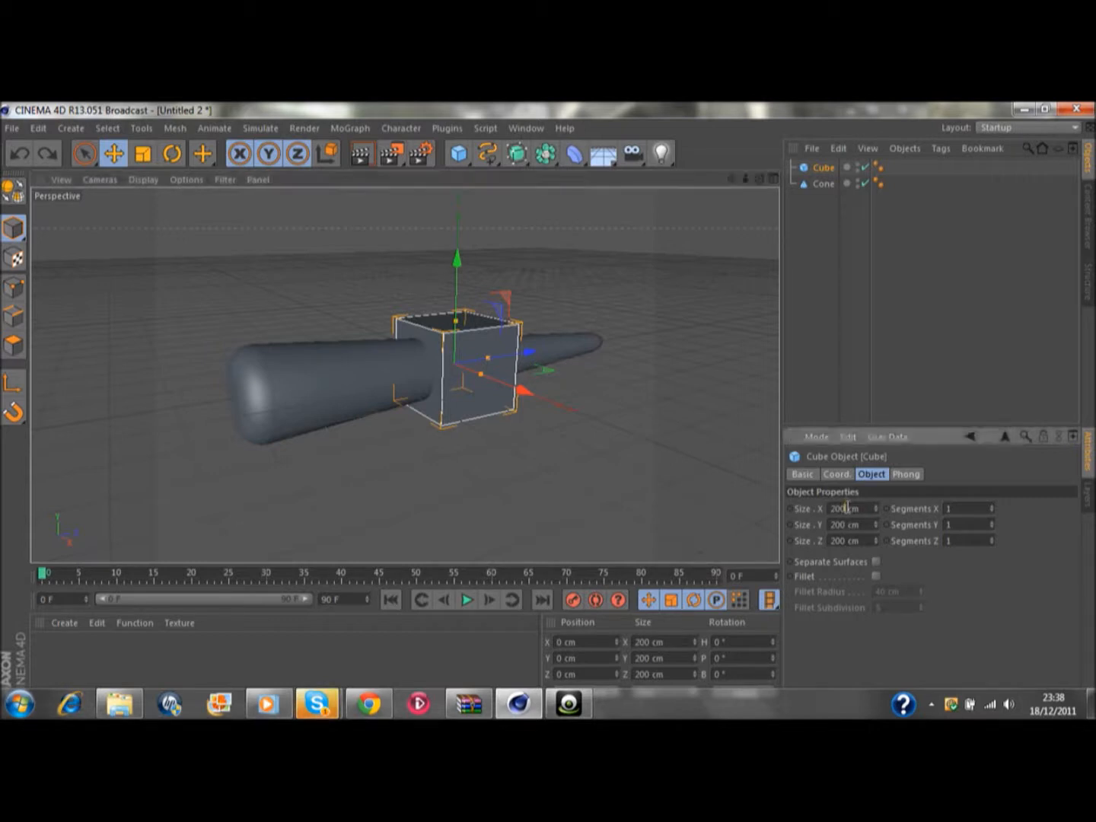
pyautogui.write('100')
pyautogui.press('Return')
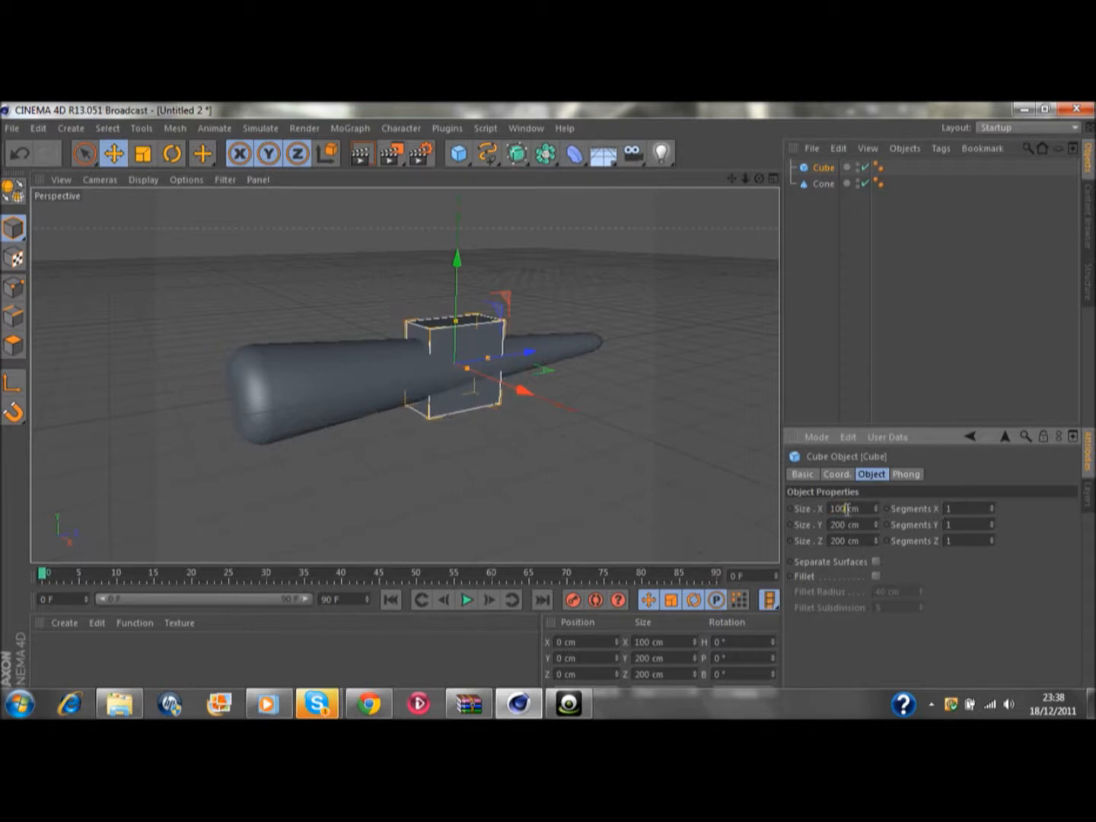
pyautogui.click(846, 510)
pyautogui.write('0')
pyautogui.press('Return')
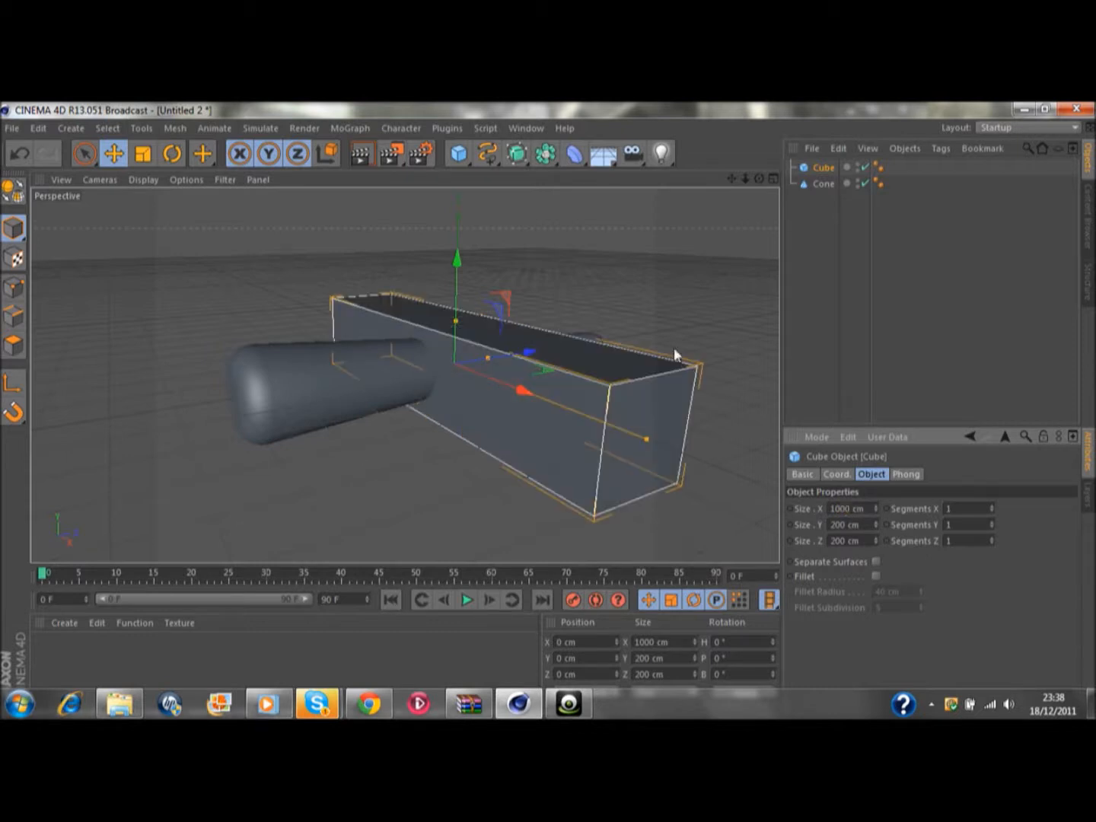
# Step: Flatten the wing cube by setting its Y size to 10 cm
pyautogui.doubleClick(838, 524)
pyautogui.write('20')
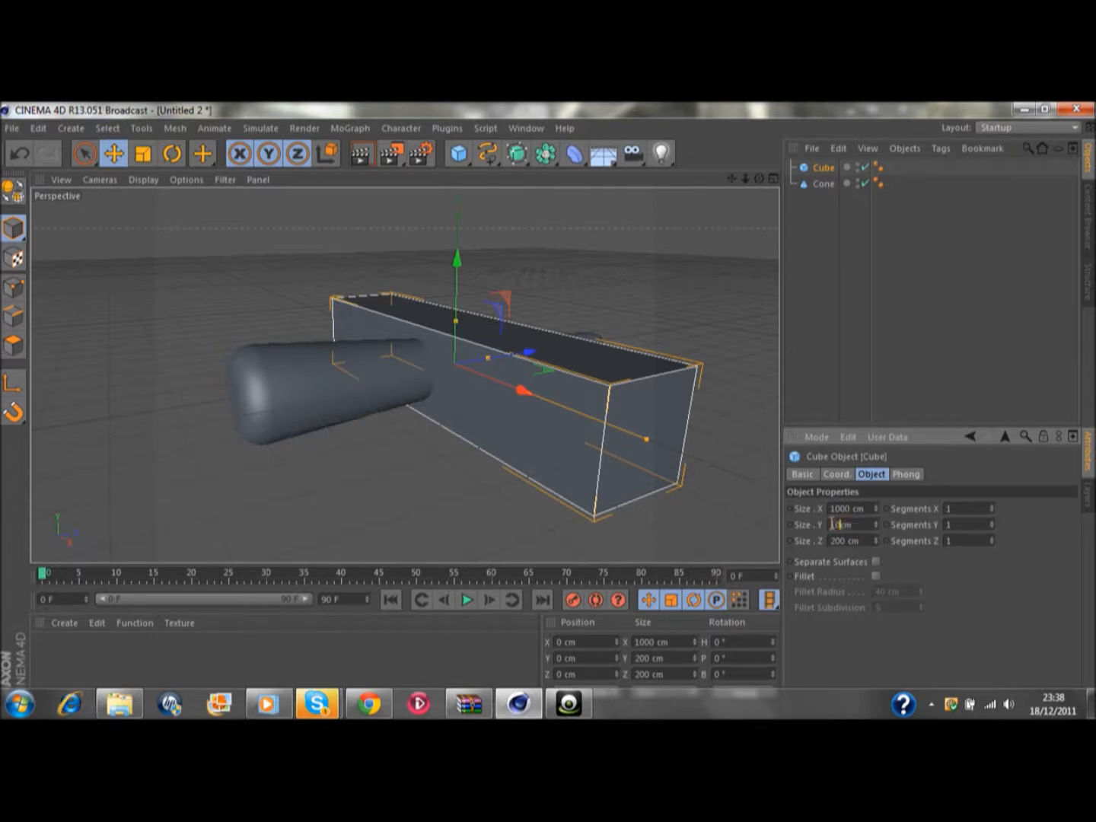
pyautogui.press('Return')
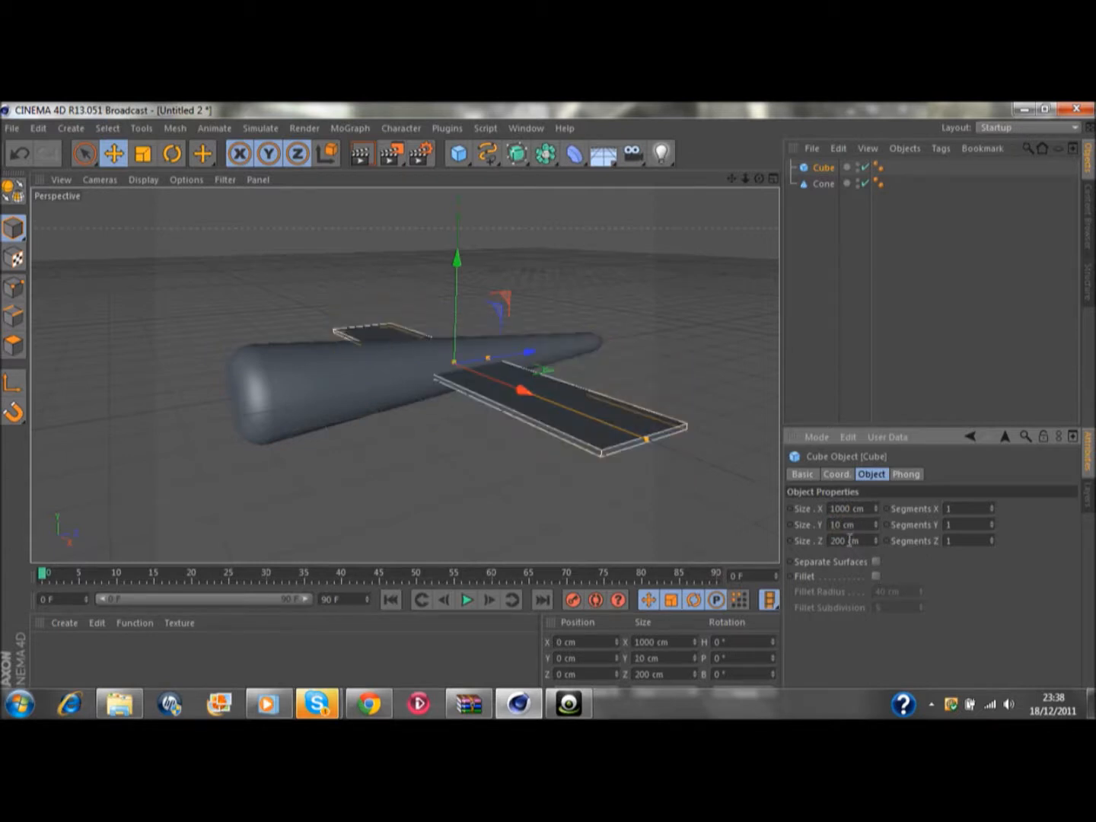
# Step: Try a smaller Z size on the wing cube and set it back to 200 cm
pyautogui.doubleClick(847, 540)
pyautogui.moveTo(875, 540); pyautogui.dragTo(877, 547)
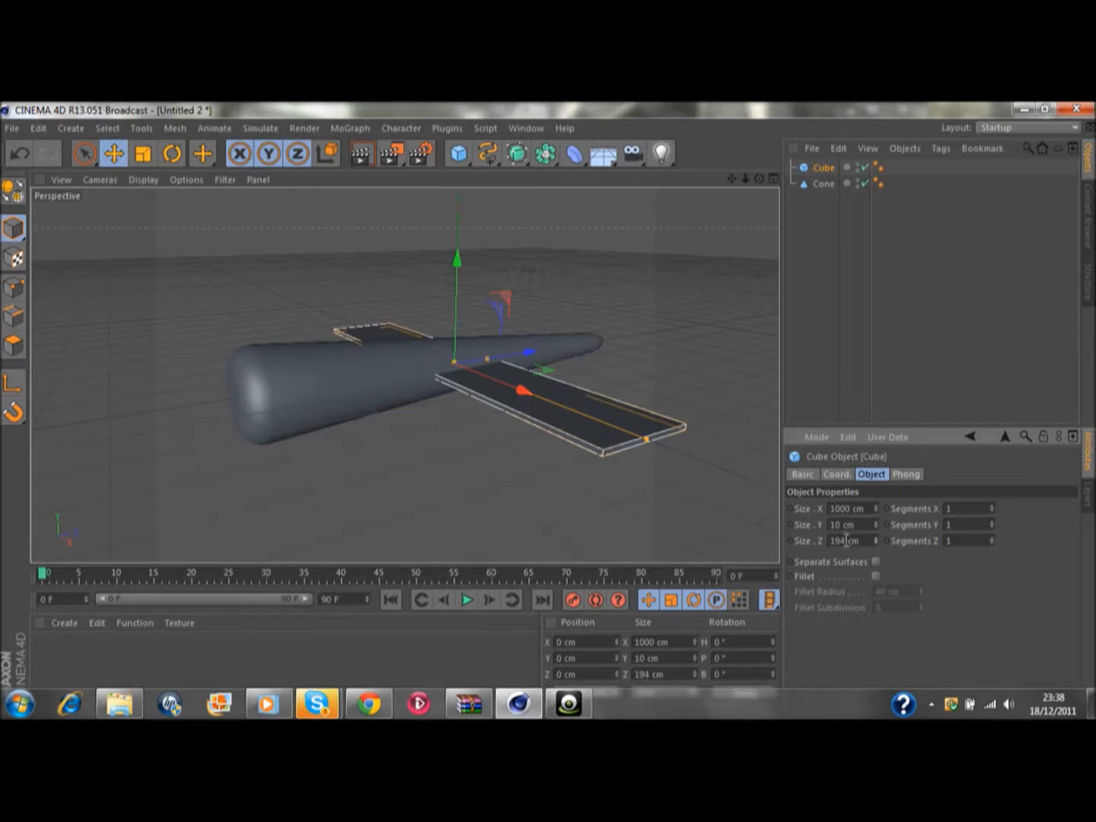
pyautogui.doubleClick(844, 539)
pyautogui.press('BackSpace')
pyautogui.write('100')
pyautogui.doubleClick(832, 540)
pyautogui.press('BackSpace')
pyautogui.write('200')
pyautogui.press('Return')
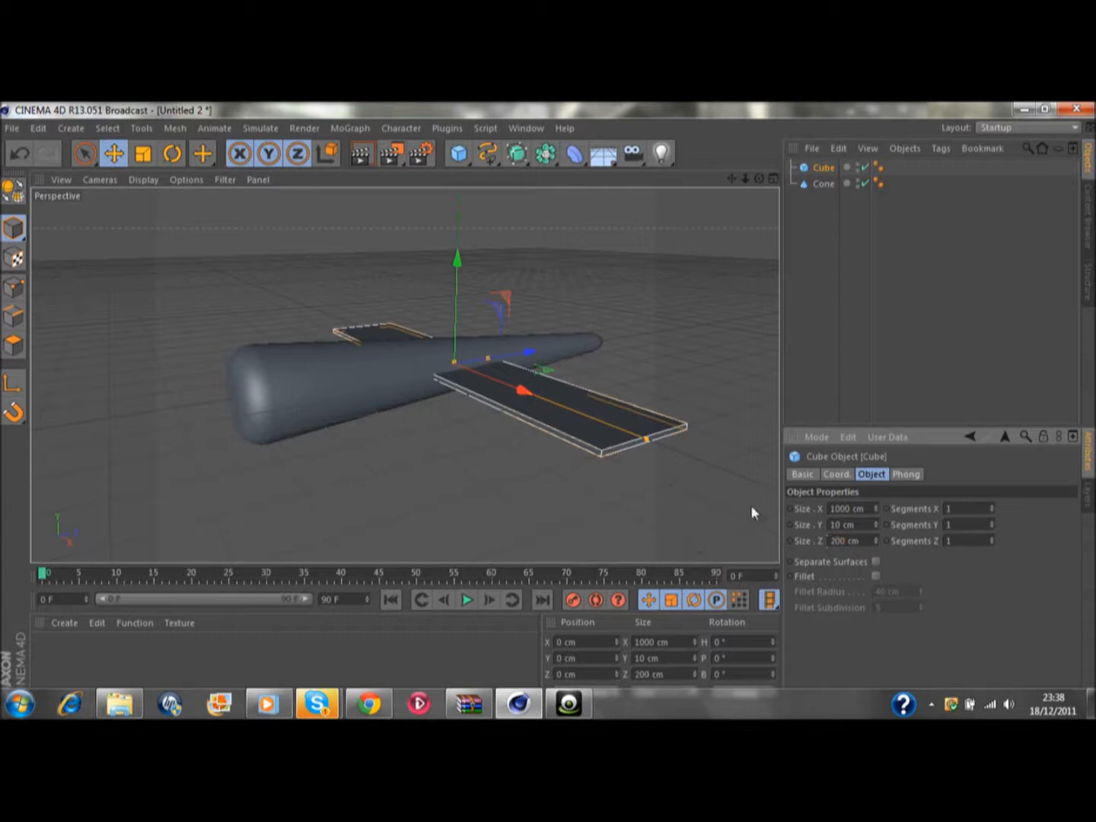
# Step: Move the wing cube along Z toward the thick end of the fuselage, to about -291 cm
pyautogui.moveTo(532, 351); pyautogui.dragTo(434, 399)
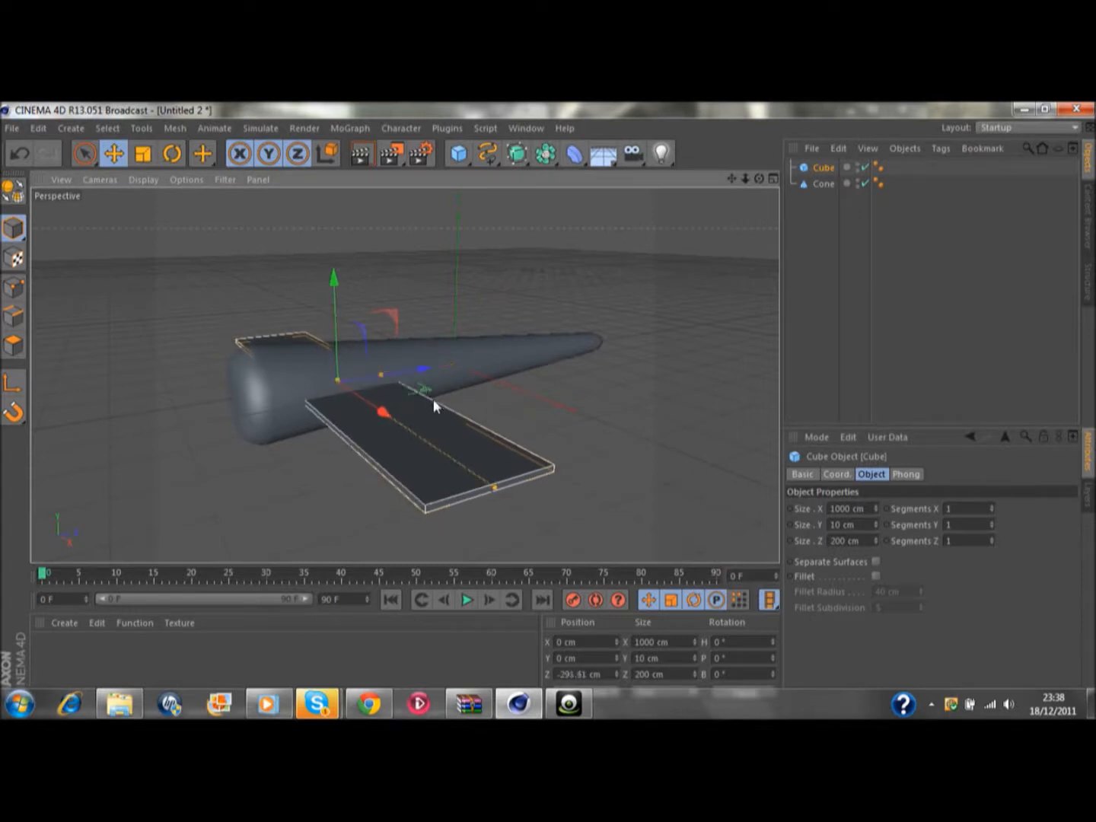
pyautogui.moveTo(759, 178); pyautogui.dragTo(582, 189)
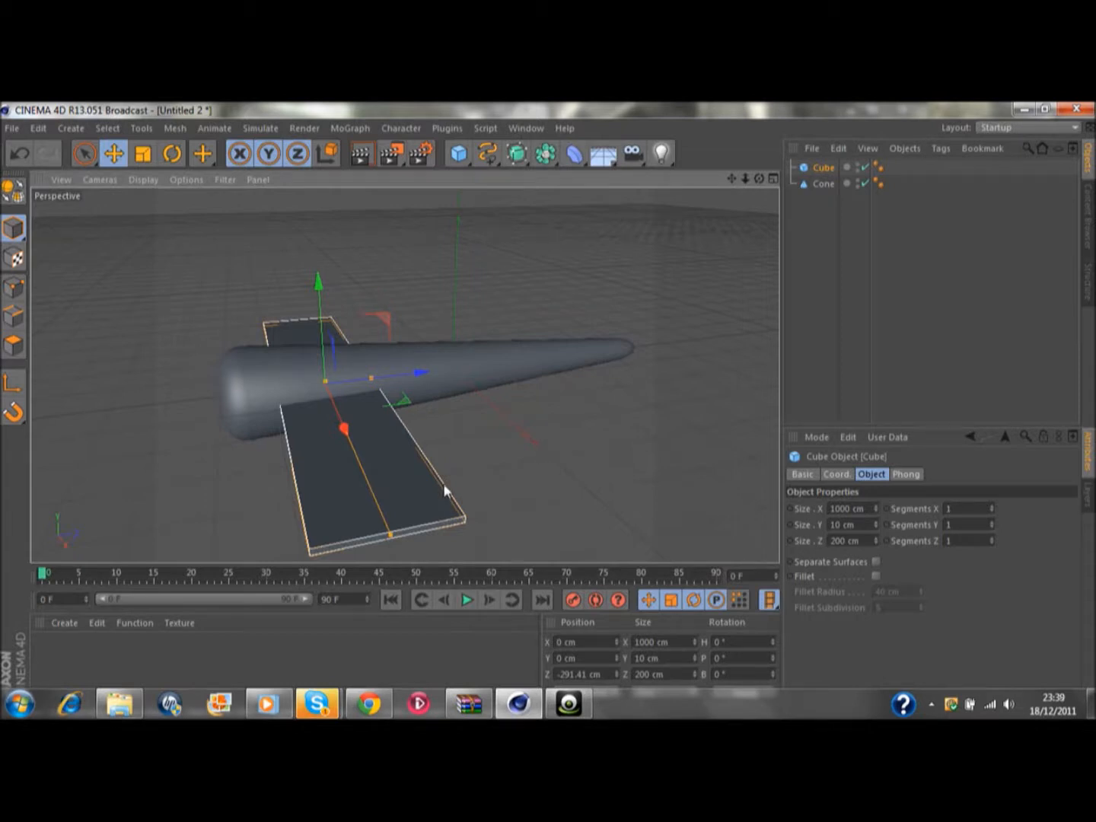
# Step: Duplicate the wing cube and rename the copy "H S"
pyautogui.hotkey('ctrl', 'c')
pyautogui.hotkey('ctrl', 'v')
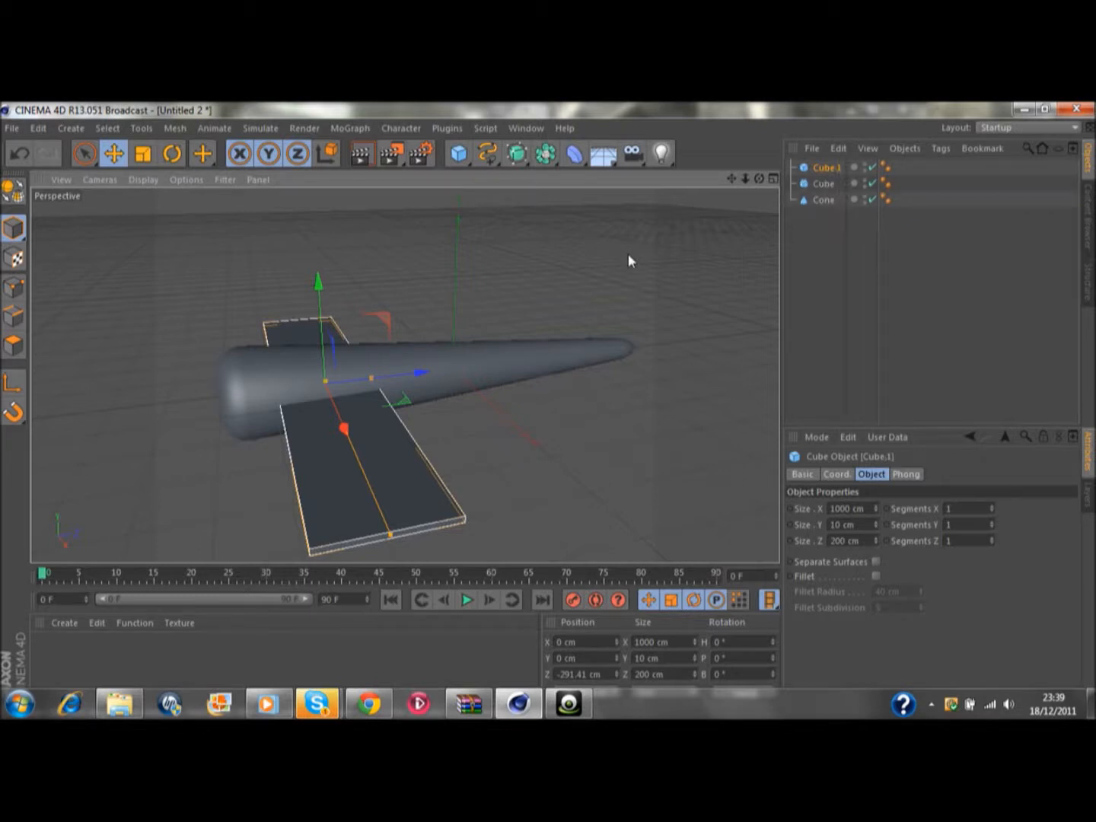
pyautogui.doubleClick(827, 167)
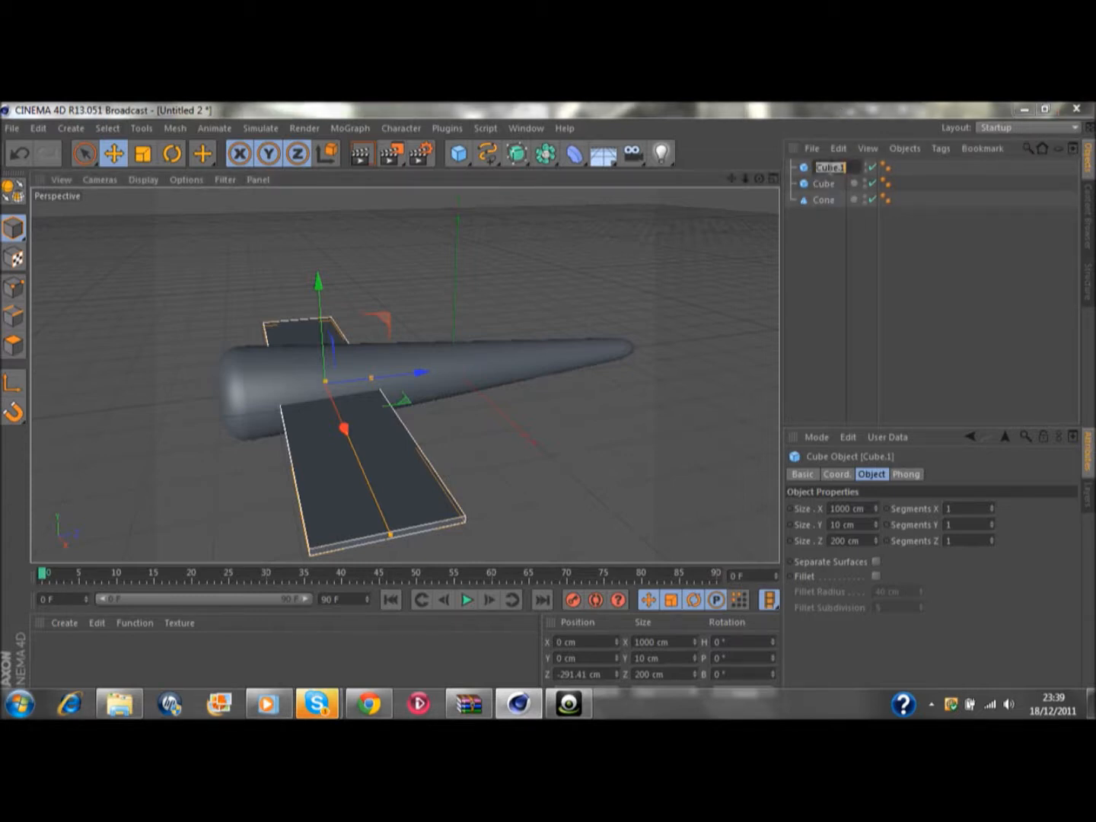
pyautogui.press('capslock')
pyautogui.press('BackSpace')
pyautogui.write('H')
pyautogui.press('capslock')
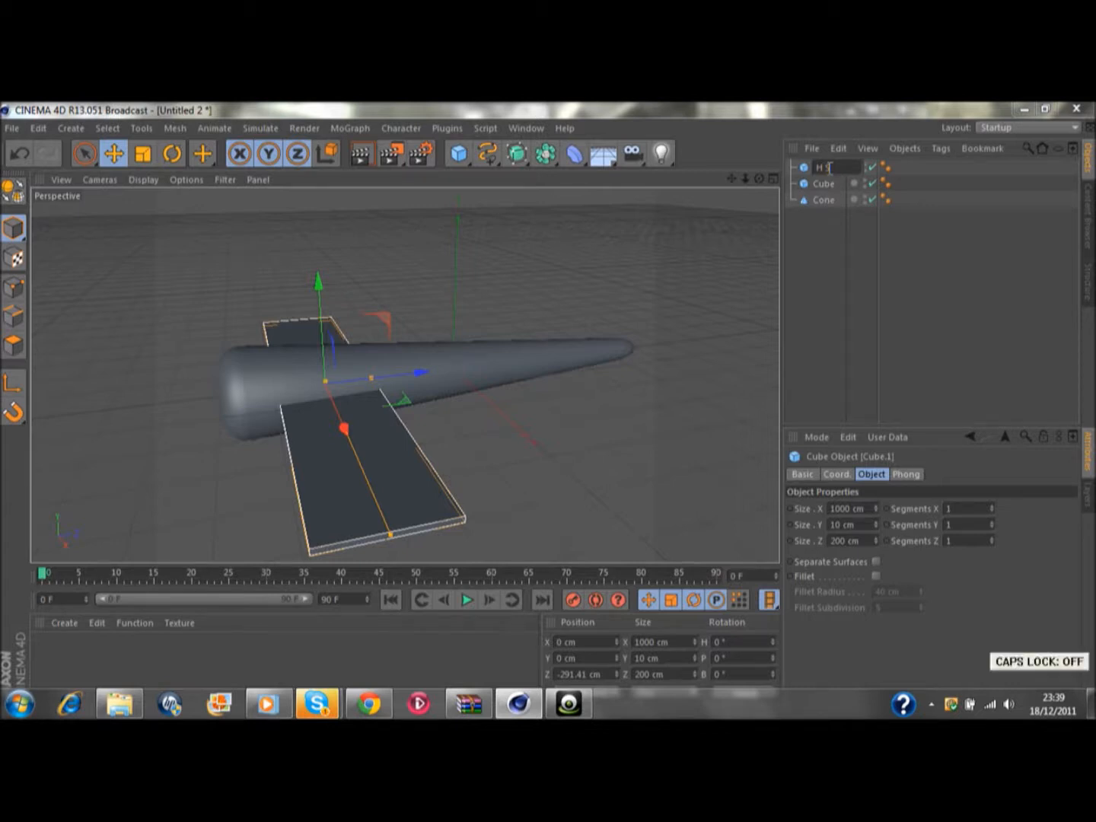
pyautogui.press('Return')
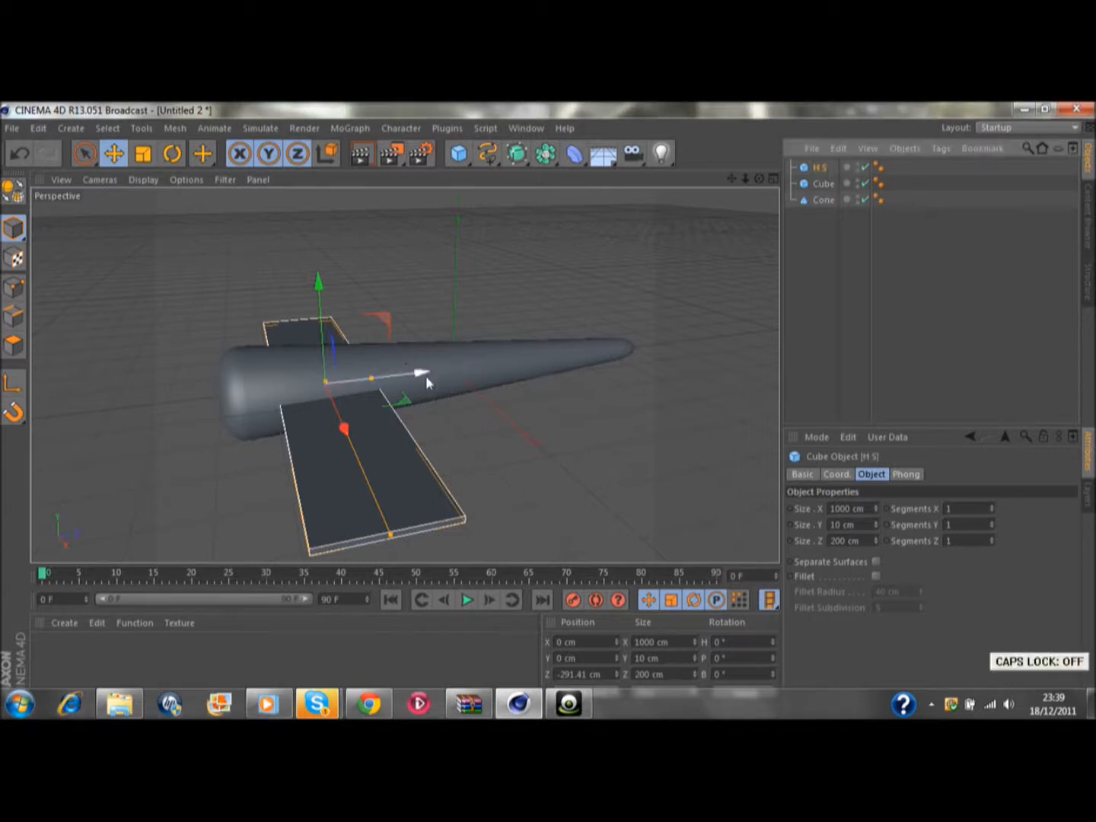
# Step: Move the H S cube along Z to the tail end of the fuselage, at about 350 cm
pyautogui.moveTo(424, 375); pyautogui.dragTo(668, 375)
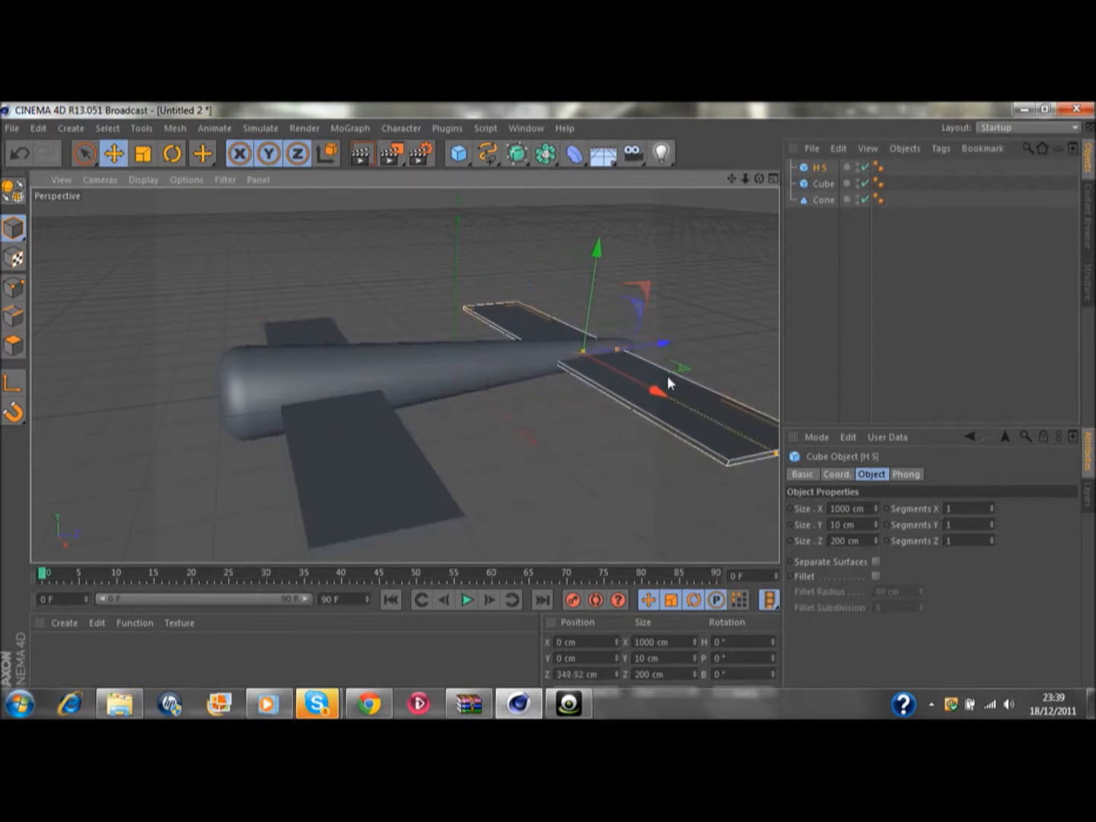
# Step: Try X sizes of 100 cm and 150 cm for the H S cube
pyautogui.click(851, 510)
pyautogui.moveTo(850, 510); pyautogui.dragTo(818, 510)
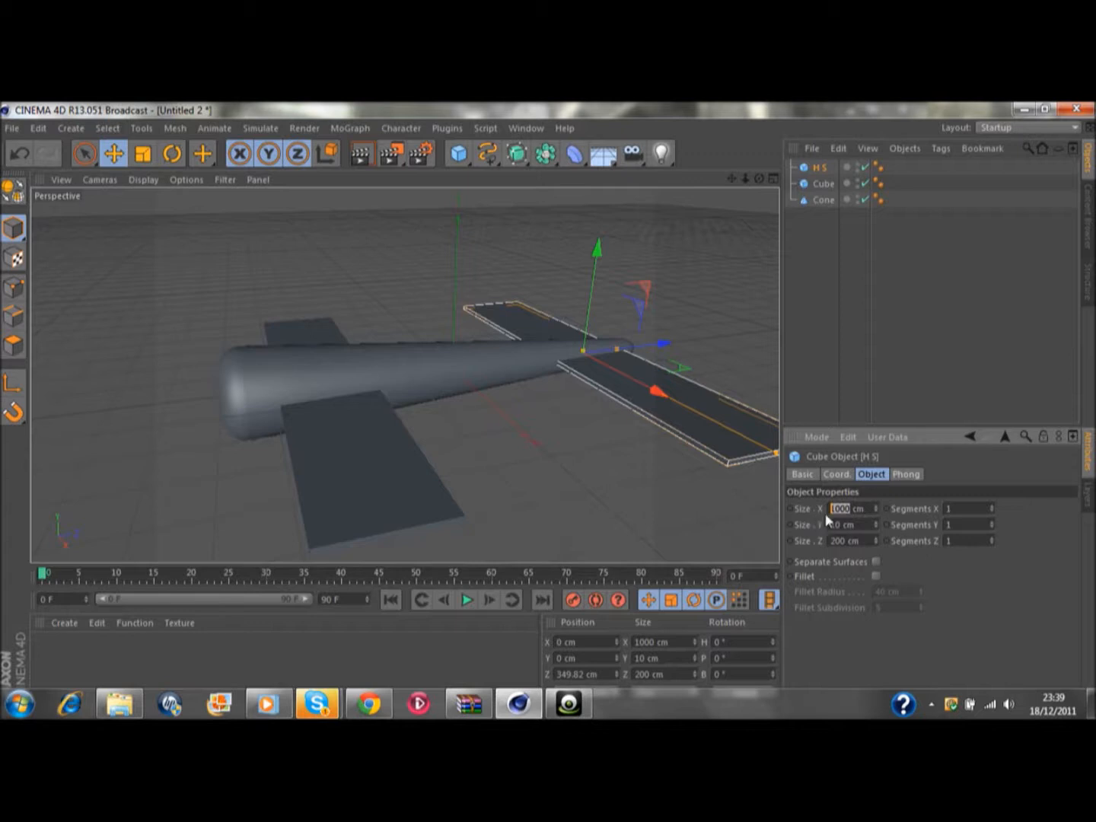
pyautogui.press('BackSpace')
pyautogui.write('100')
pyautogui.press('Return')
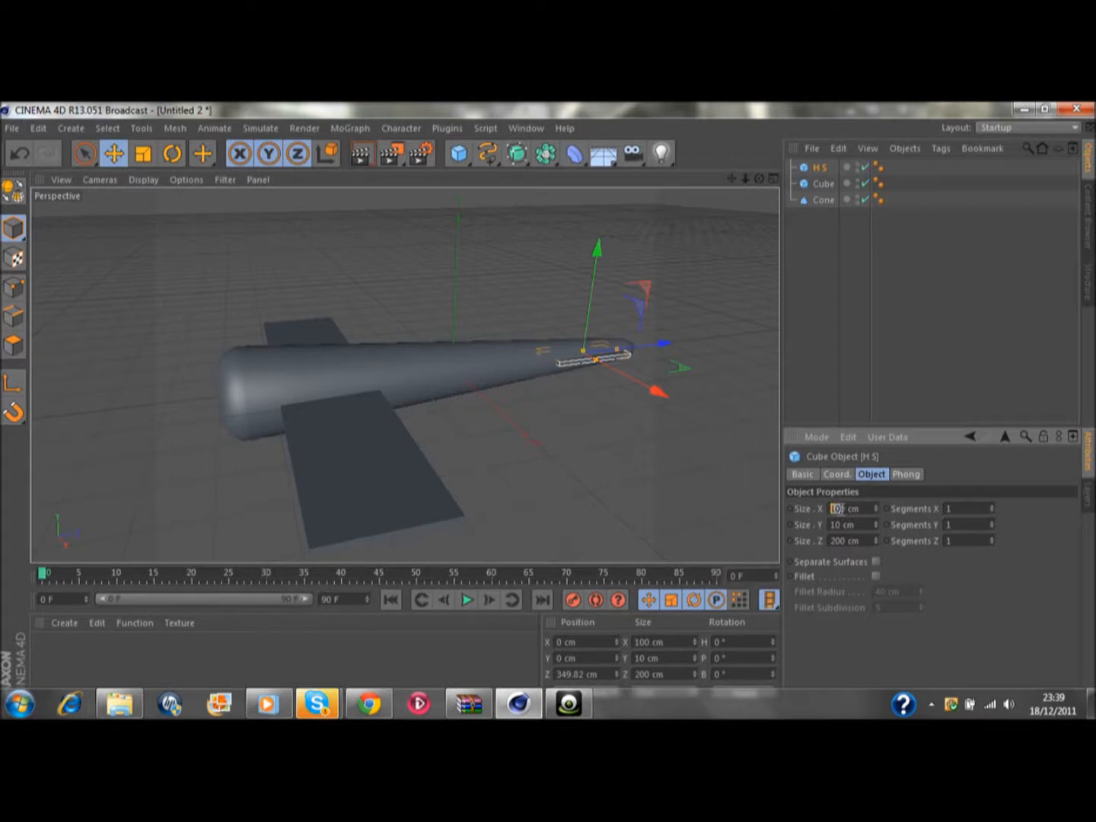
pyautogui.click(838, 508)
pyautogui.press('BackSpace')
pyautogui.write('5')
pyautogui.press('Return')
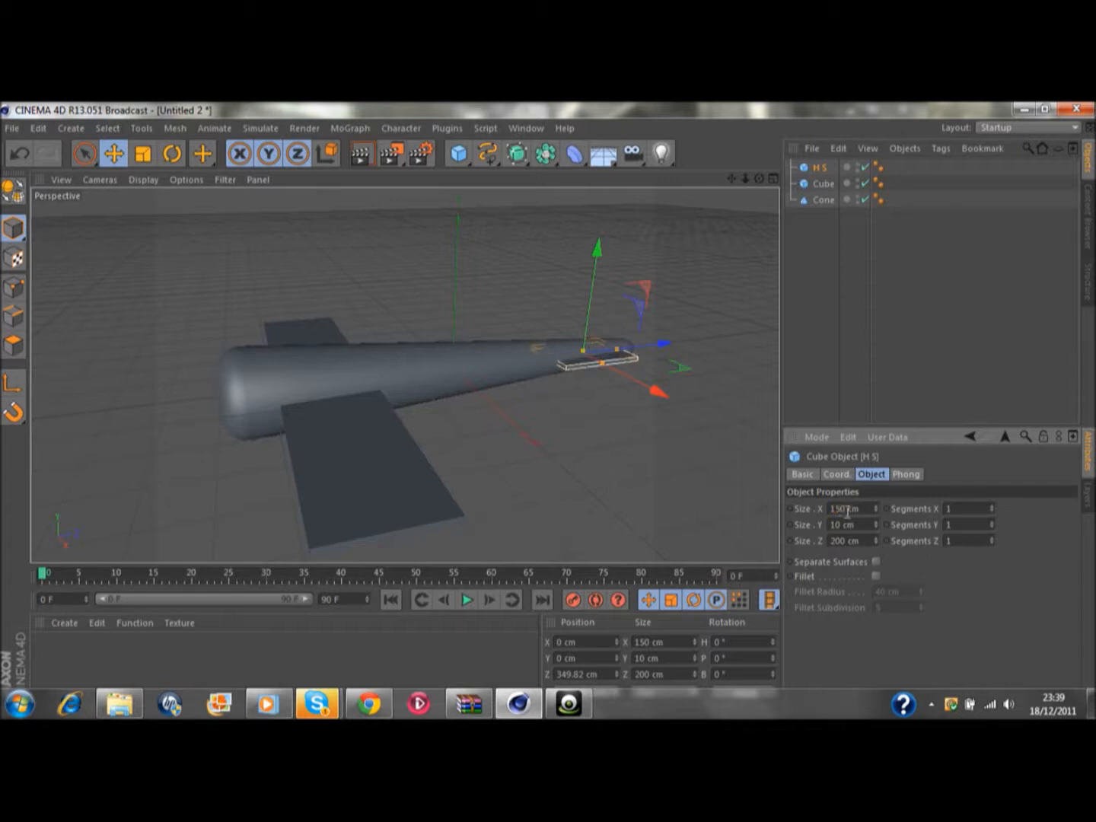
# Step: Set the X size of the H S cube to 400 cm
pyautogui.doubleClick(837, 509)
pyautogui.write('300')
pyautogui.press('Return')
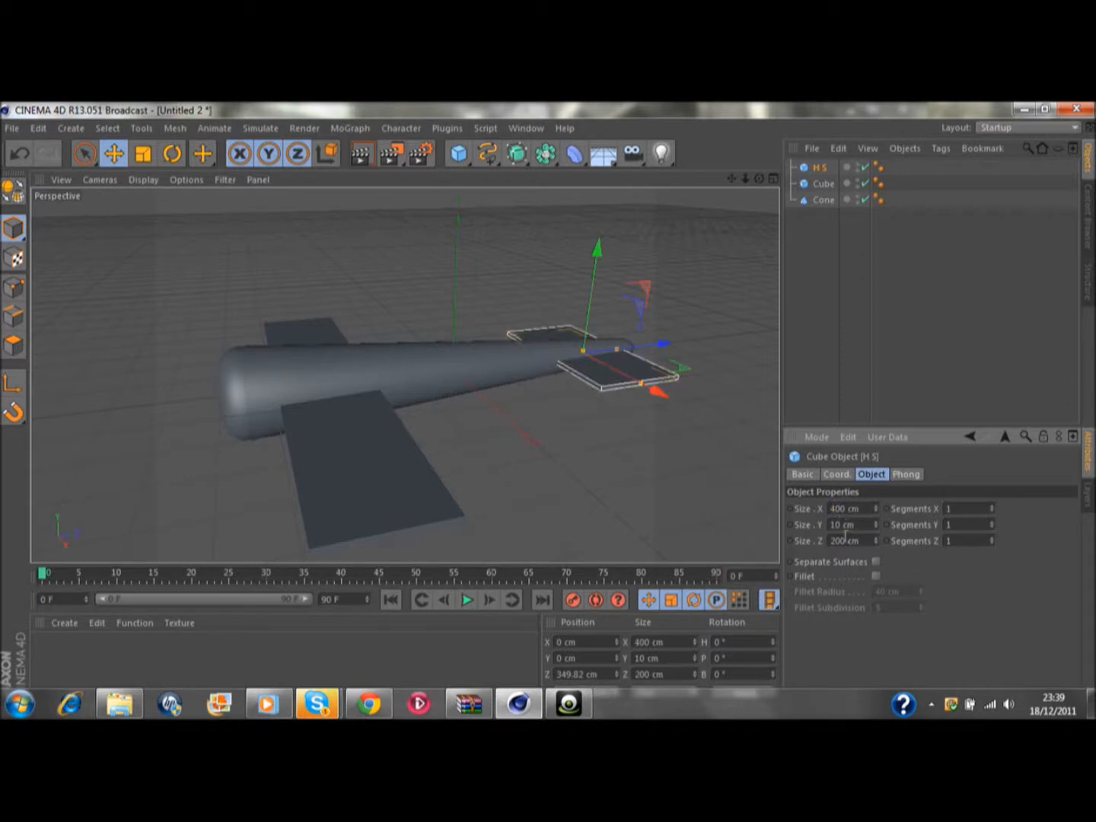
# Step: Set the Z size of the H S cube to 150 cm and move it along Z to about 376 cm
pyautogui.doubleClick(838, 539)
pyautogui.press('BackSpace')
pyautogui.write('150')
pyautogui.press('Return')
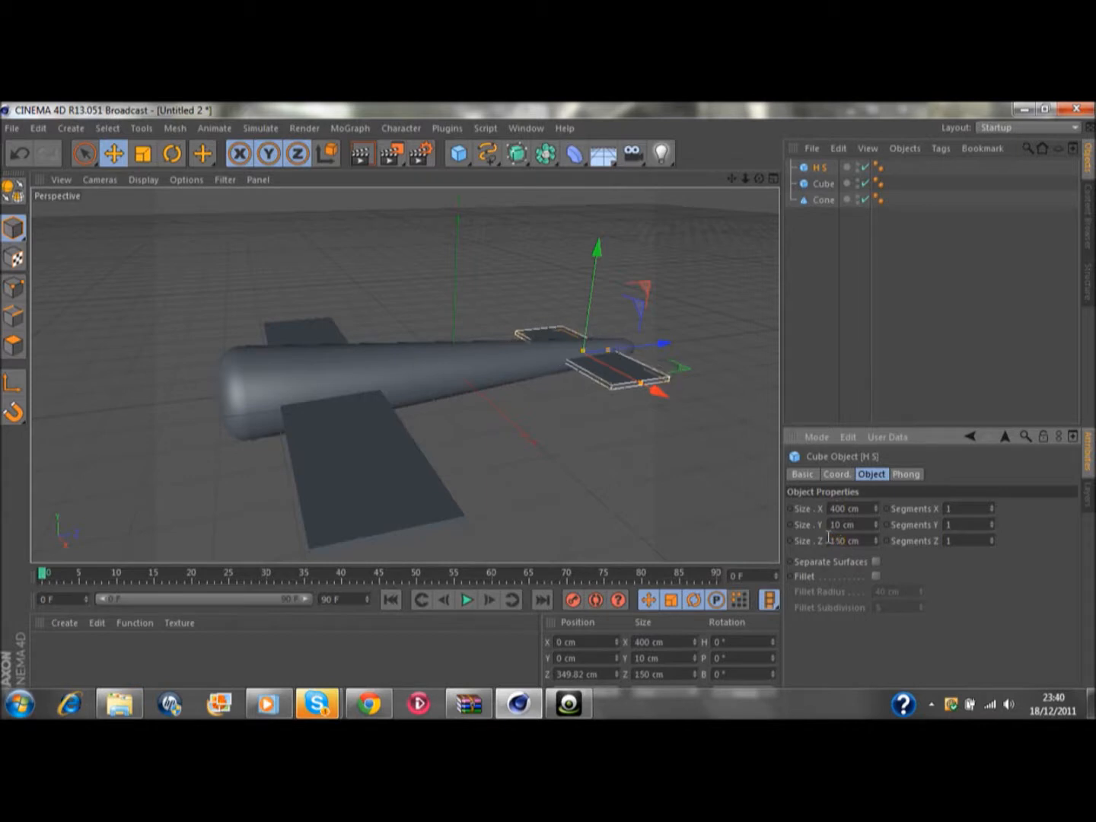
pyautogui.moveTo(760, 178); pyautogui.dragTo(701, 172)
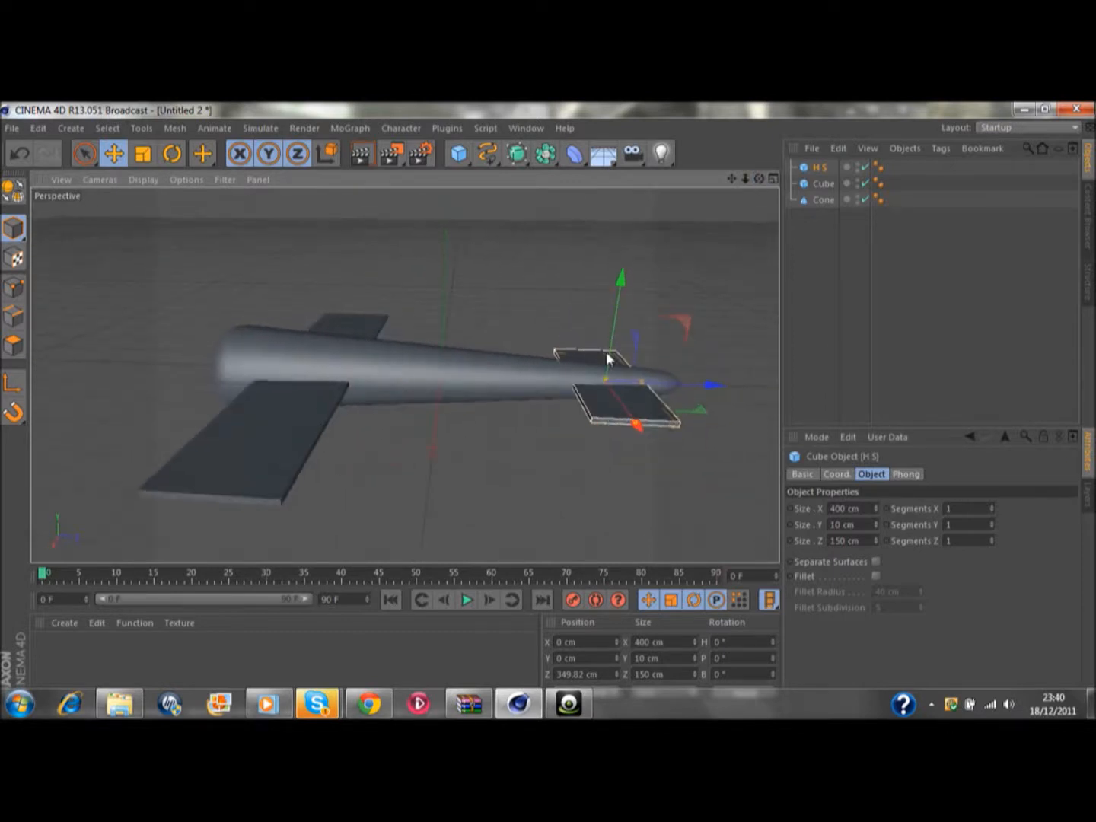
pyautogui.moveTo(722, 386); pyautogui.dragTo(729, 389)
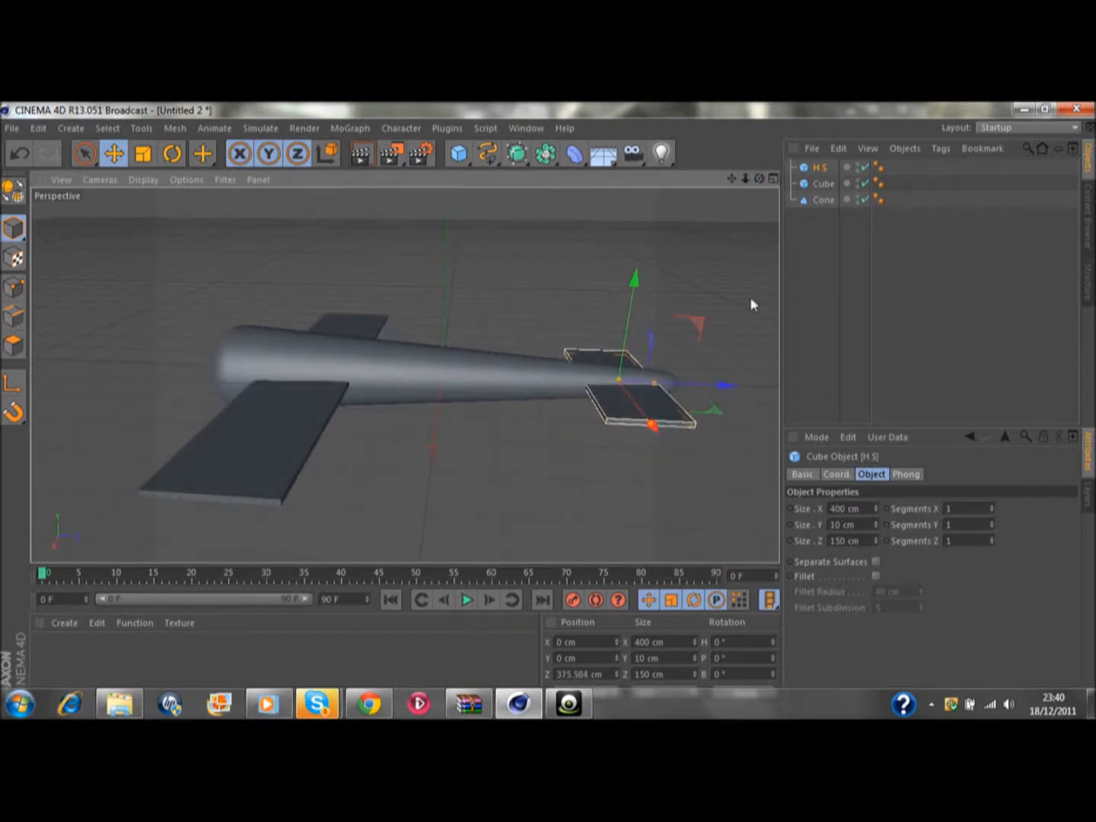
# Step: Duplicate the H S cube and rotate the copy upright with a bank angle of -90°
pyautogui.moveTo(759, 180)
pyautogui.mouseDown()
pyautogui.moveTo(716, 196)
pyautogui.moveTo(758, 182)
pyautogui.mouseUp()
pyautogui.hotkey('ctrl', 'c')
pyautogui.hotkey('ctrl', 'v')
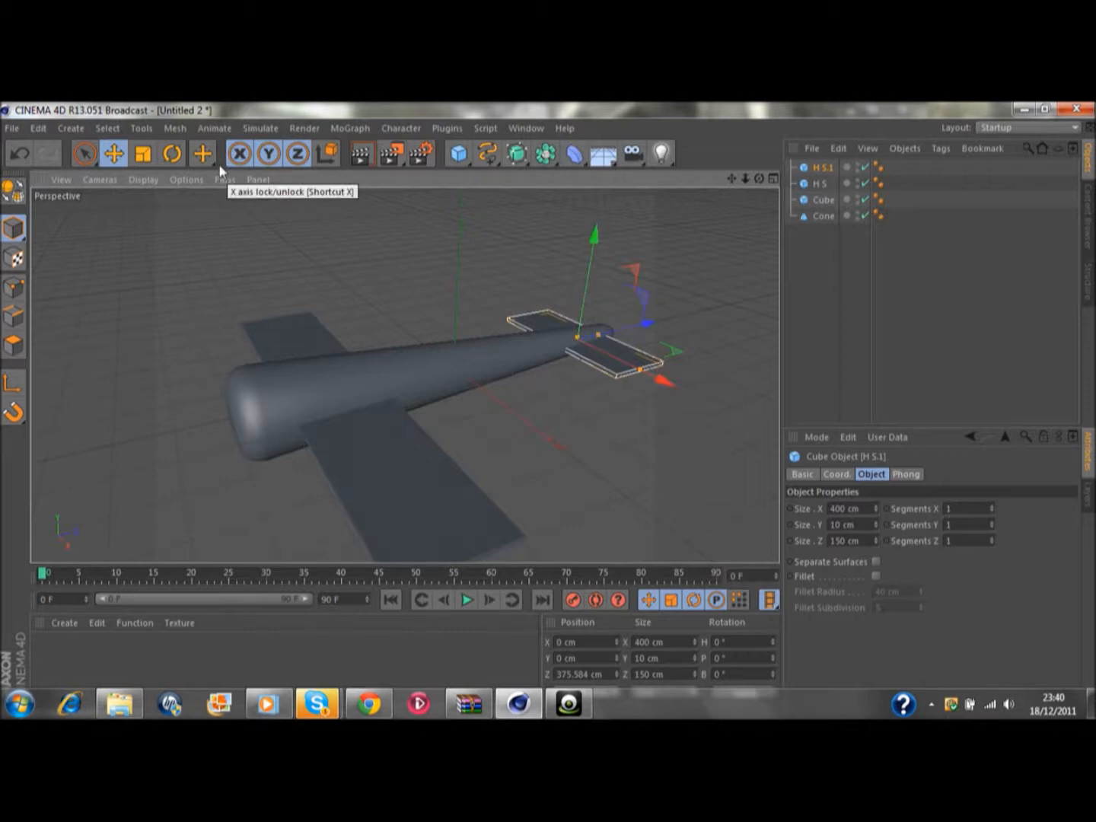
pyautogui.click(171, 154)
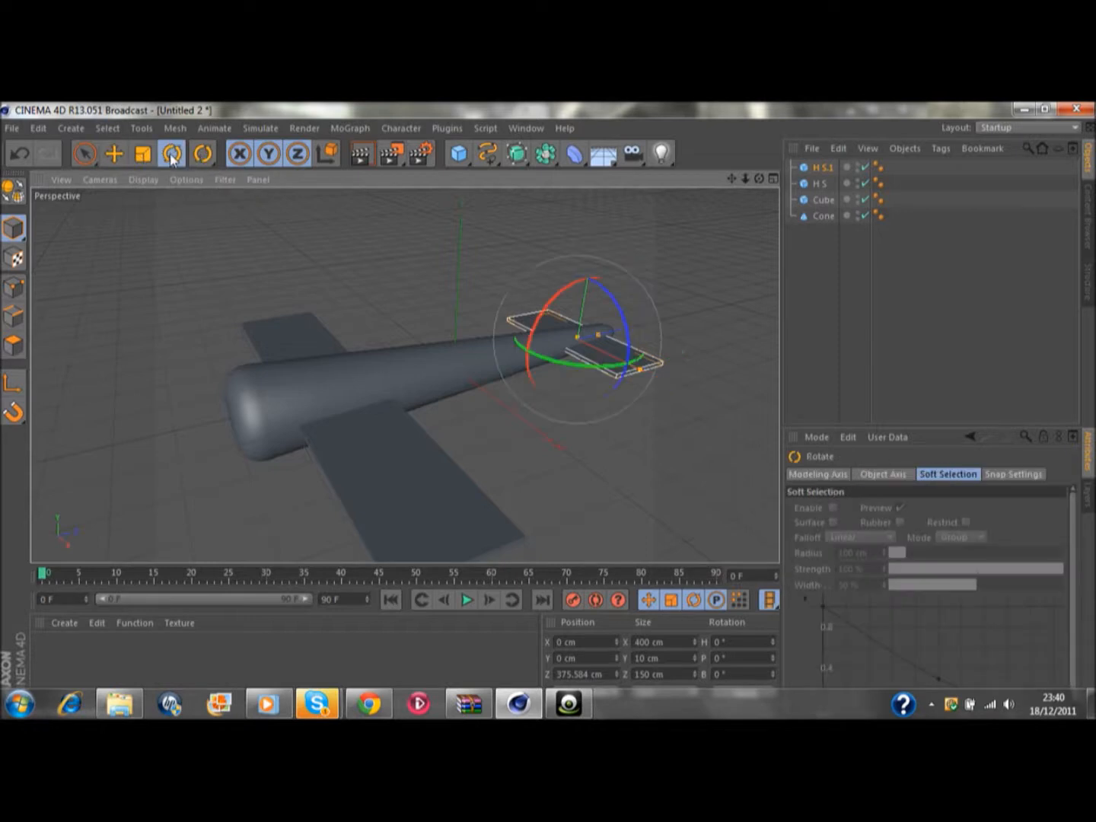
pyautogui.moveTo(621, 323); pyautogui.dragTo(559, 264)
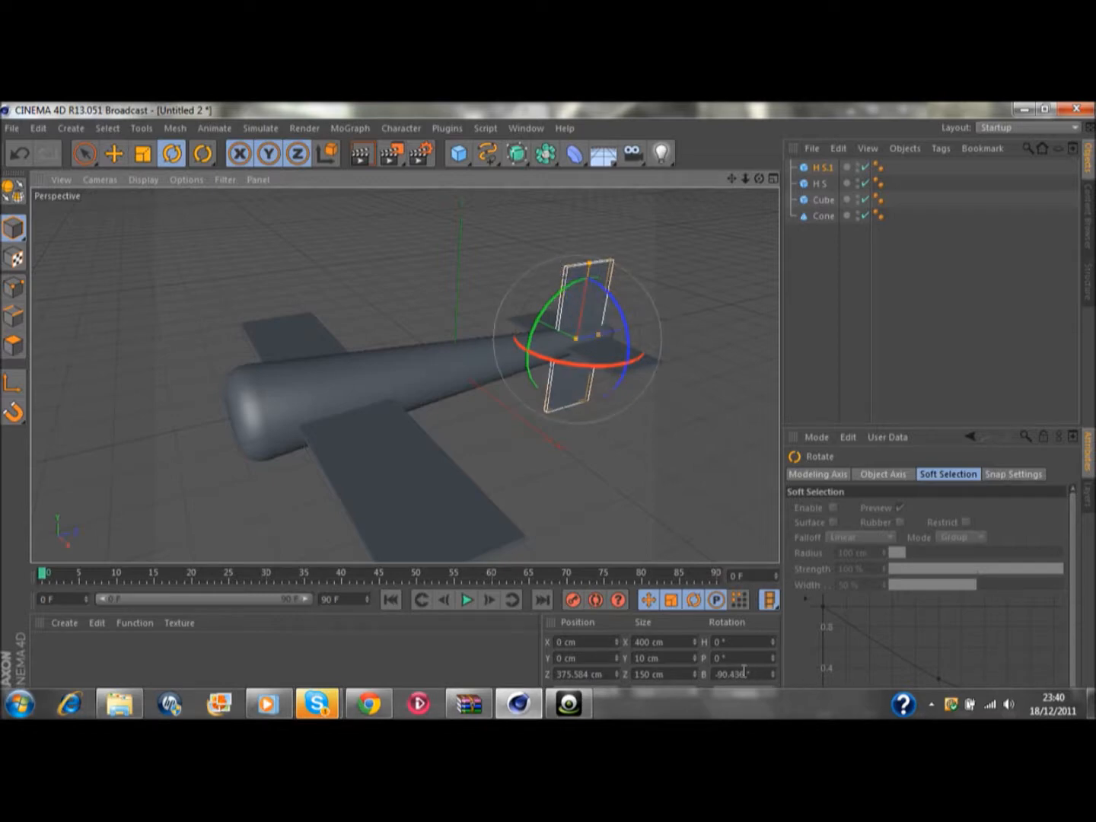
pyautogui.press('BackSpace')
pyautogui.press('BackSpace')
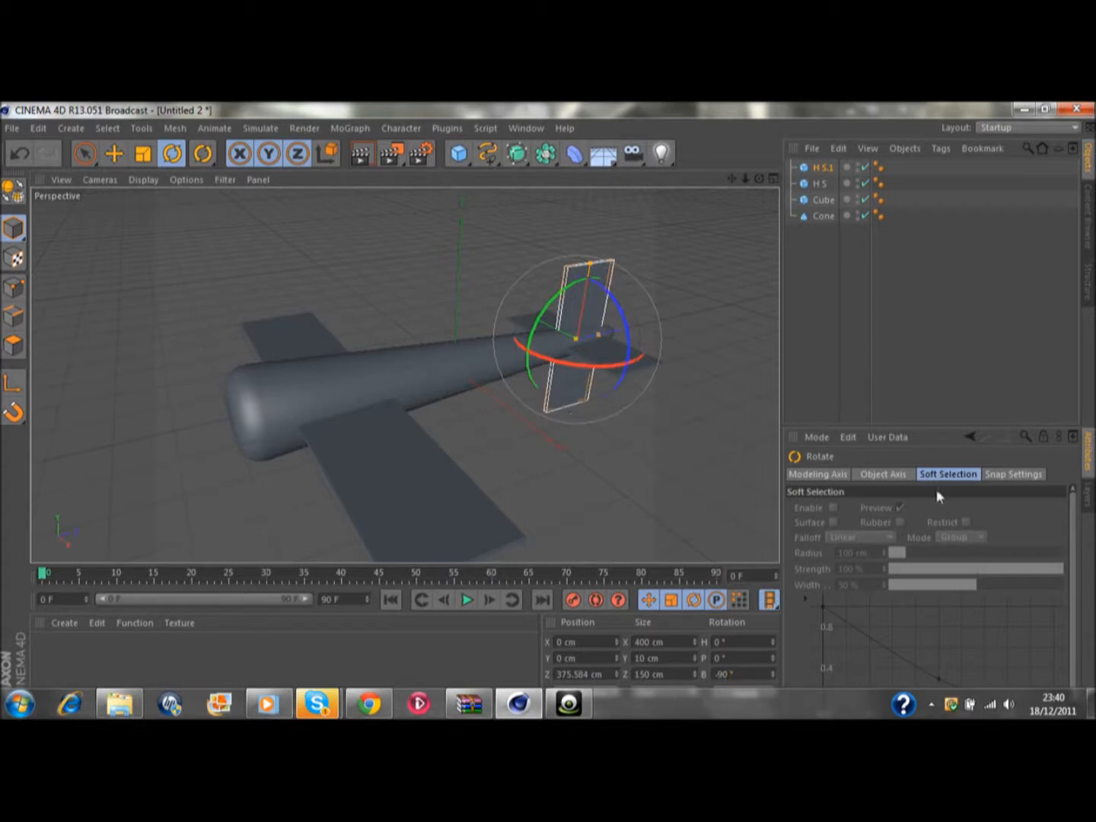
# Step: Try X sizes of 50 cm and 100 cm for the upright copy of the H S cube
pyautogui.click(822, 169)
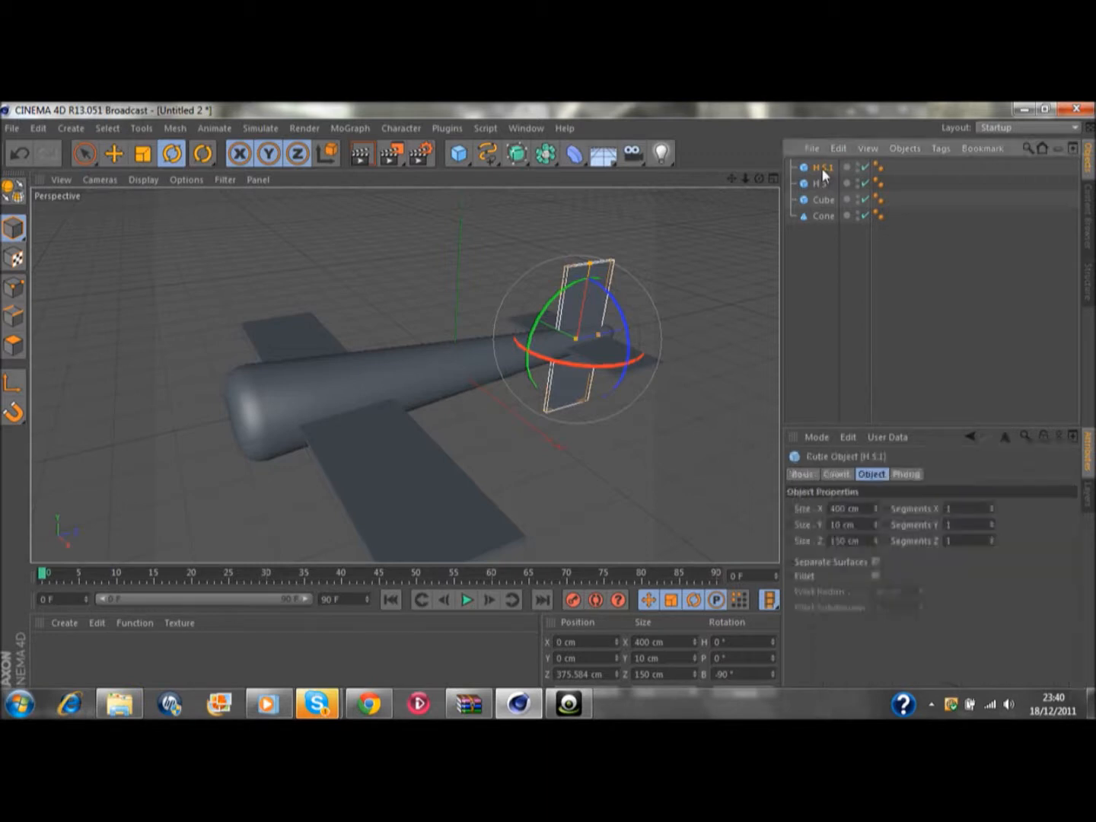
pyautogui.doubleClick(837, 509)
pyautogui.press('BackSpace')
pyautogui.write('60')
pyautogui.press('Return')
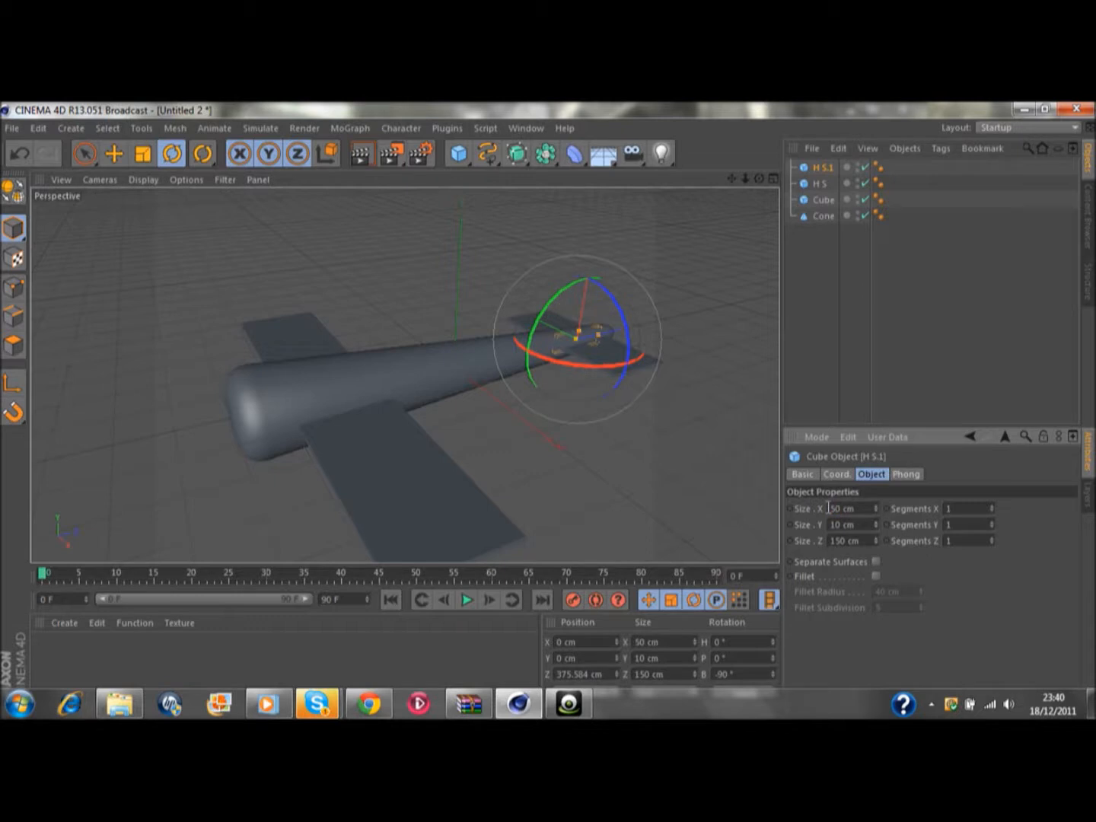
pyautogui.moveTo(844, 508); pyautogui.dragTo(831, 509)
pyautogui.write('100')
pyautogui.press('Return')
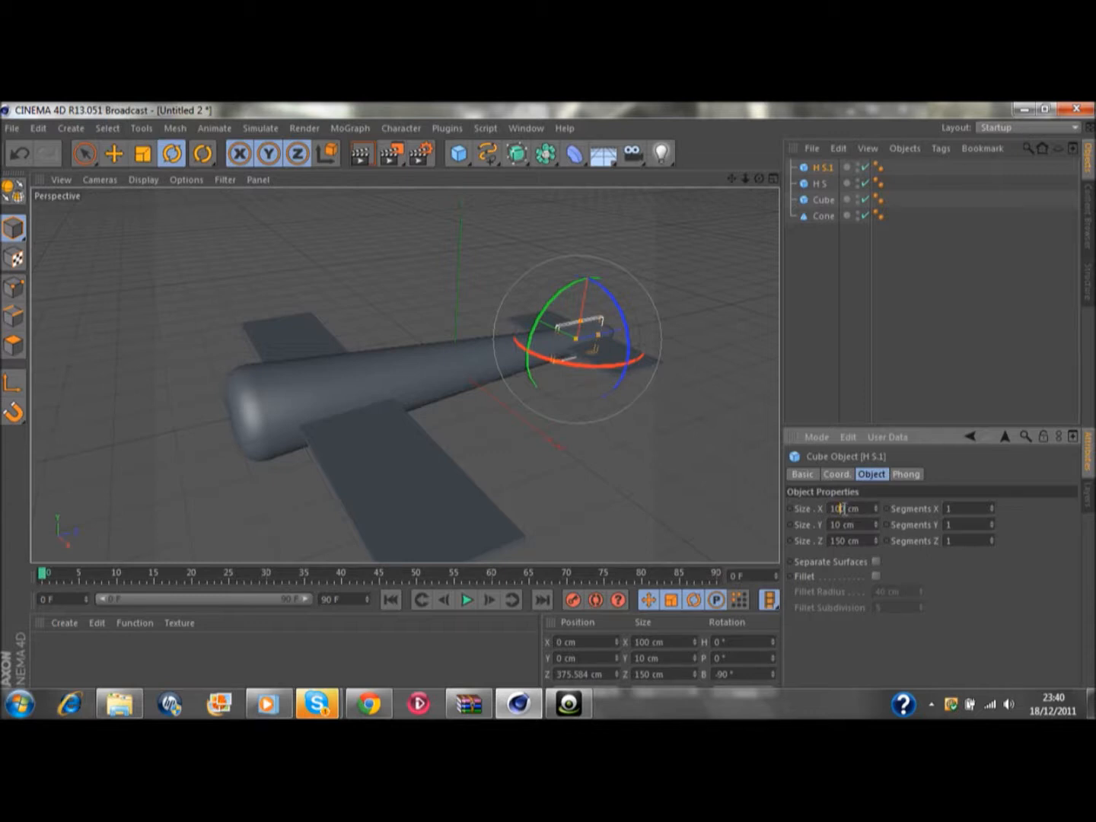
# Step: Set the upright tail cube's X size to 150 cm and its Z size to 100 cm
pyautogui.press('BackSpace')
pyautogui.write('5')
pyautogui.press('Return')
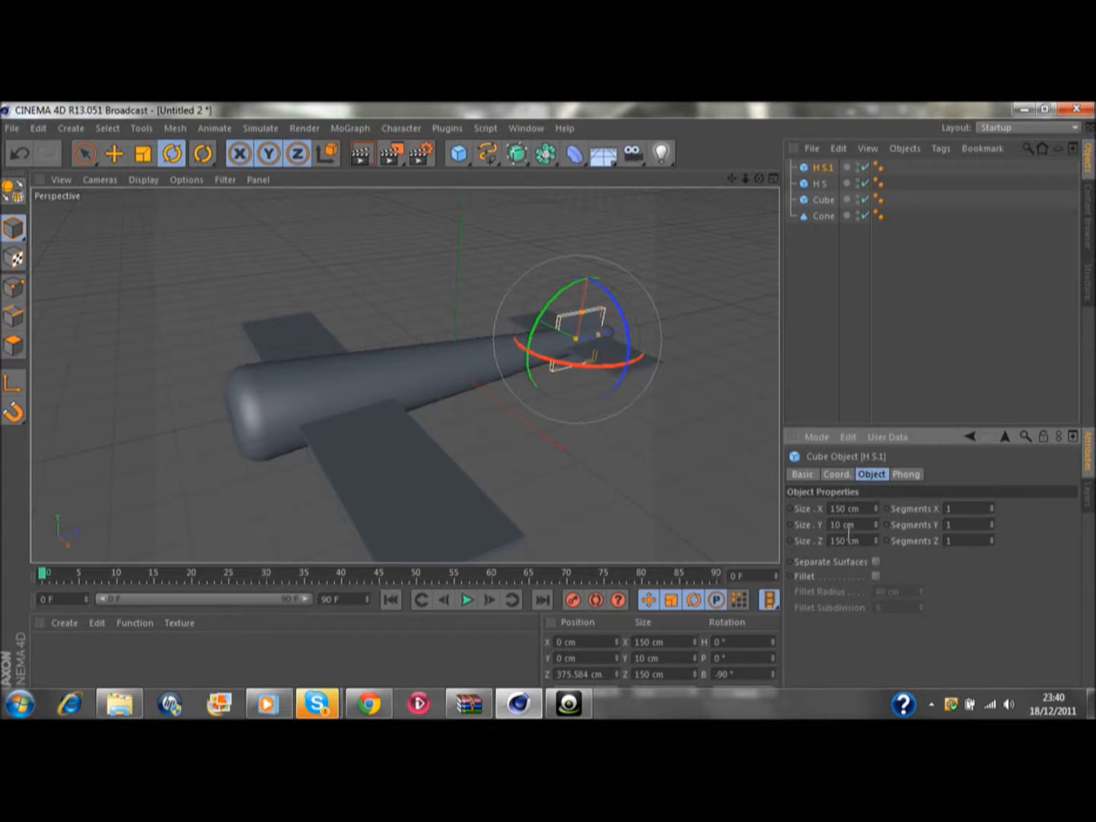
pyautogui.moveTo(848, 541); pyautogui.dragTo(832, 540)
pyautogui.write('100')
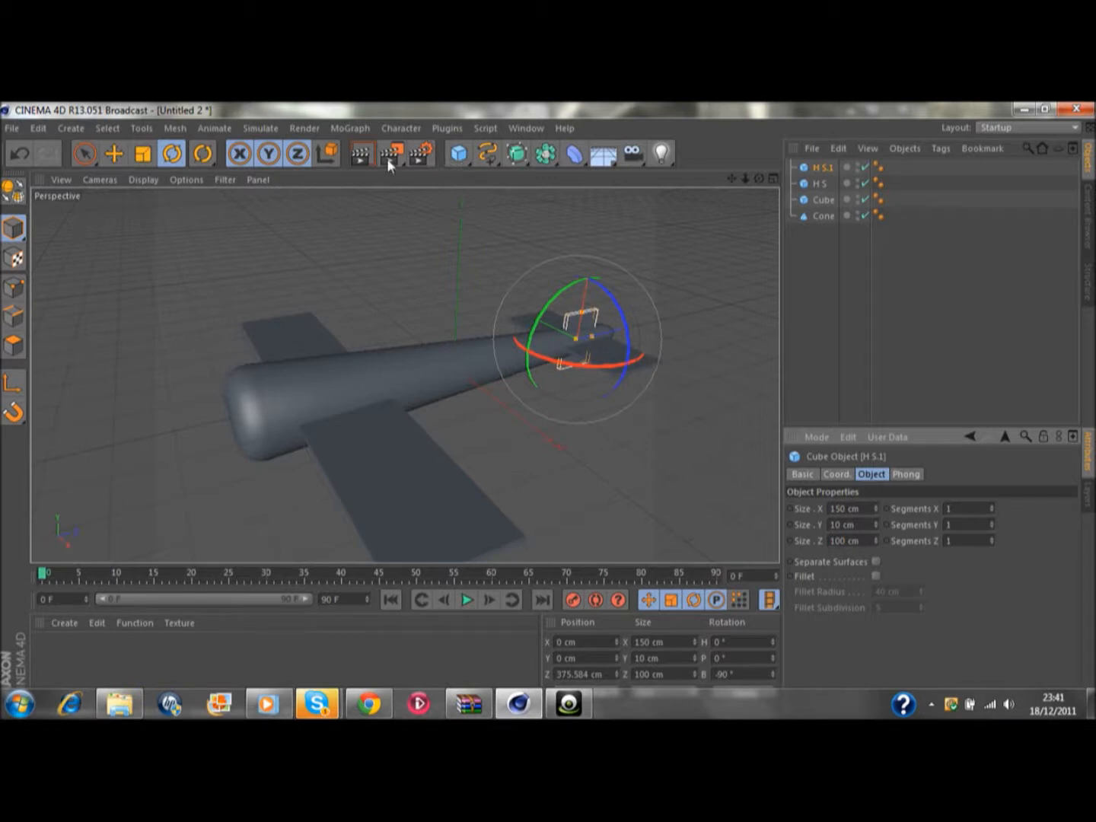
# Step: Move the upright cube up onto the fuselage's tail end, at about 53 cm in Y, and deselect it
pyautogui.click(122, 155)
pyautogui.moveTo(590, 231); pyautogui.dragTo(597, 203)
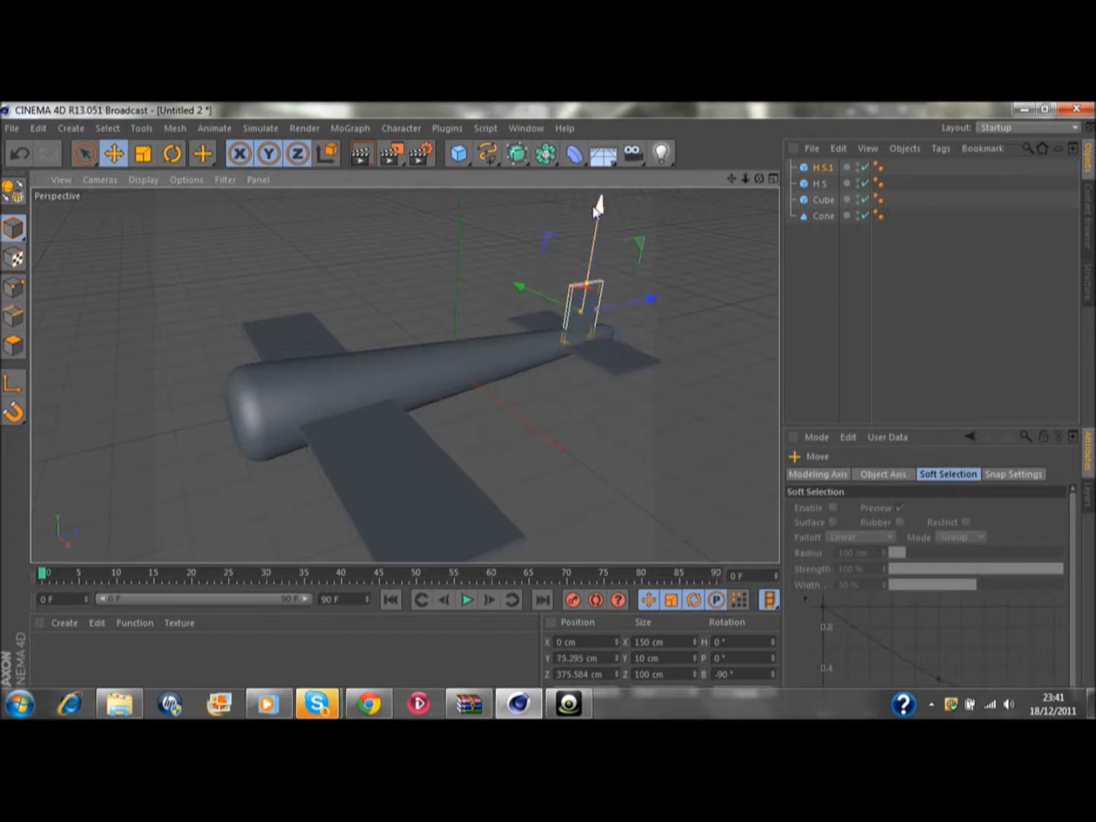
pyautogui.moveTo(651, 300); pyautogui.dragTo(656, 302)
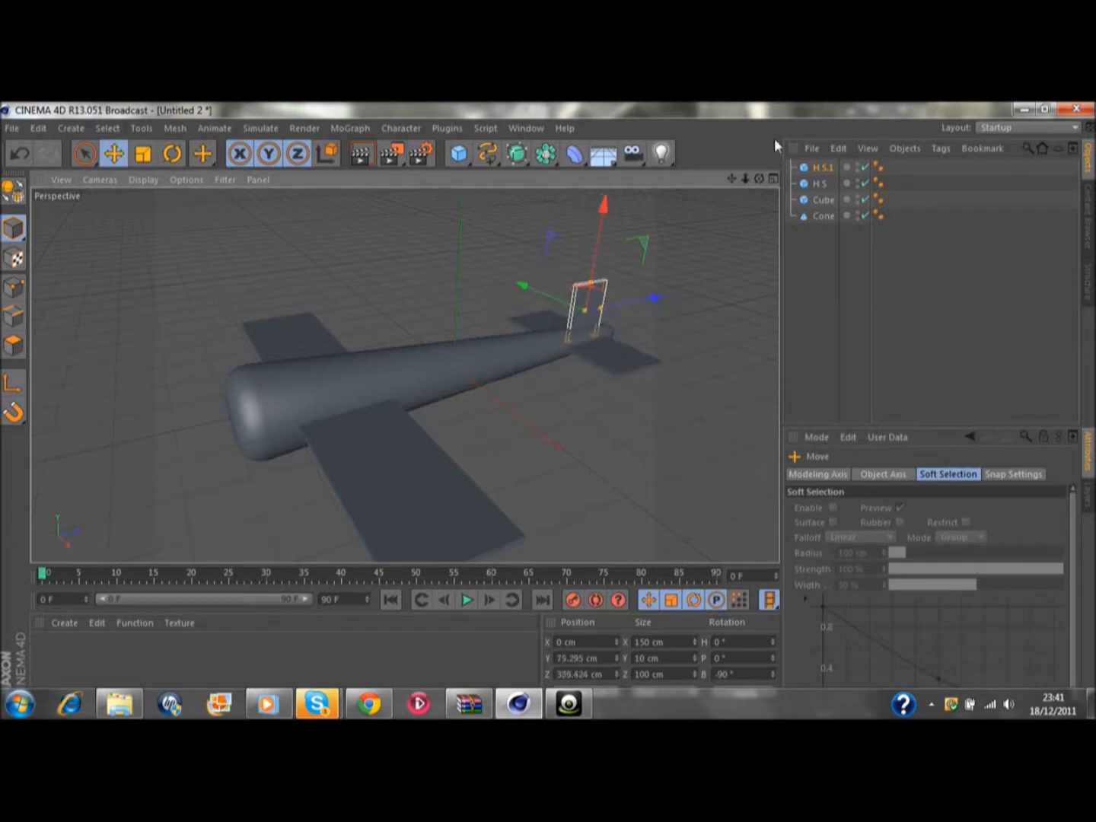
pyautogui.moveTo(760, 178)
pyautogui.mouseDown()
pyautogui.moveTo(685, 160)
pyautogui.moveTo(640, 126)
pyautogui.moveTo(662, 114)
pyautogui.moveTo(678, 152)
pyautogui.moveTo(647, 133)
pyautogui.moveTo(756, 169)
pyautogui.mouseUp()
pyautogui.moveTo(643, 245); pyautogui.dragTo(646, 254)
pyautogui.click(728, 292)
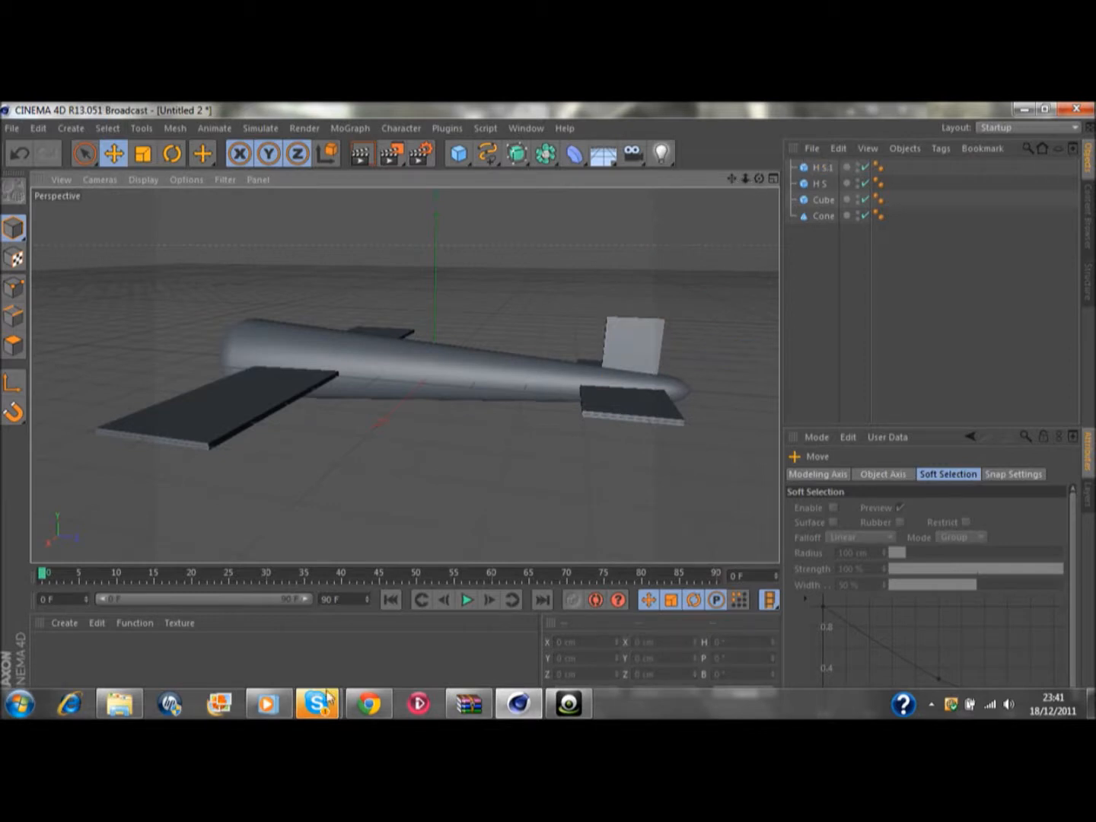
# Step: Switch to Windows Explorer and open the Ex_Files_Cin4D_R12_EssT archive in the Exercise Files folder of the Lynda.com Cinema 4D R12 Essential Training videos
pyautogui.click(139, 711)
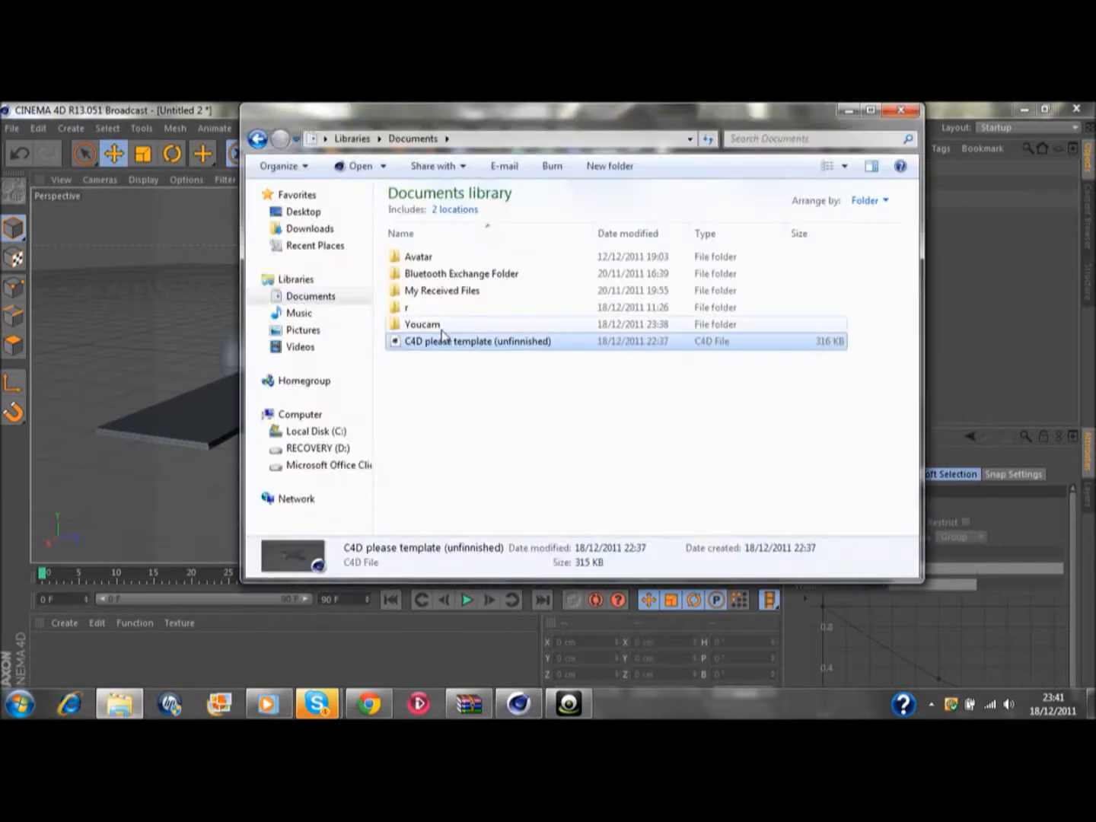
pyautogui.click(291, 354)
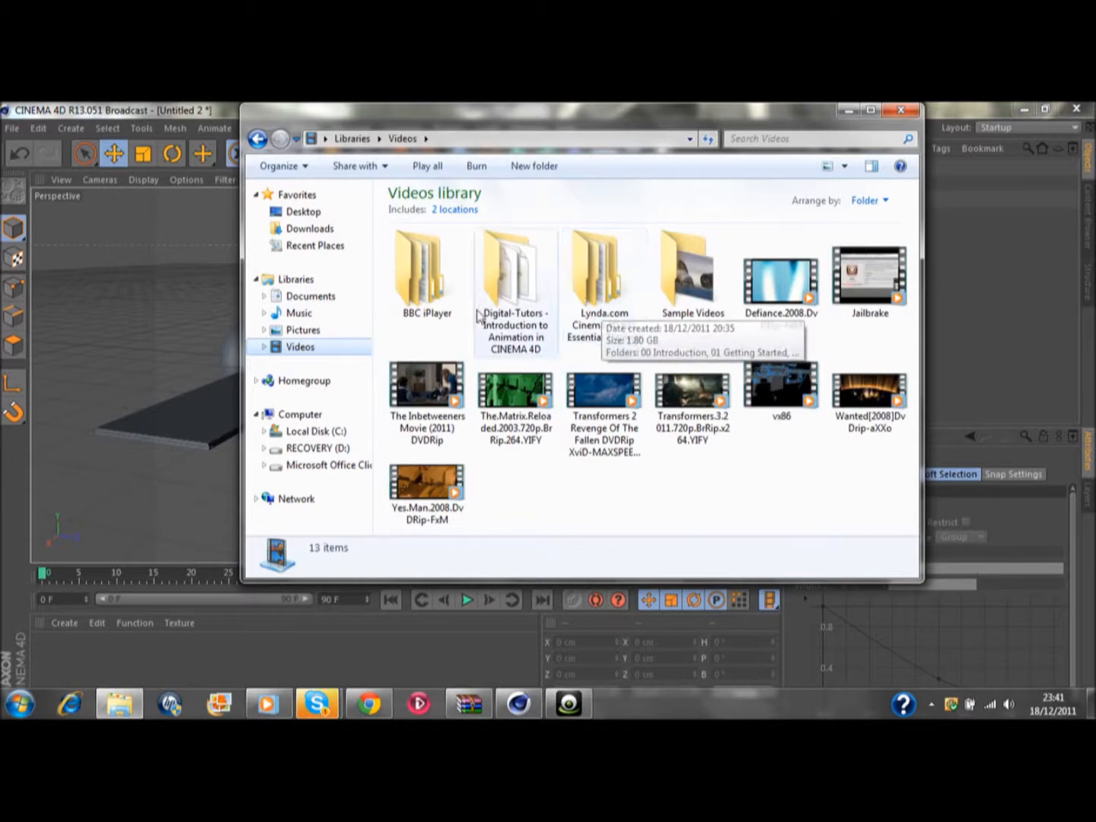
pyautogui.doubleClick(600, 287)
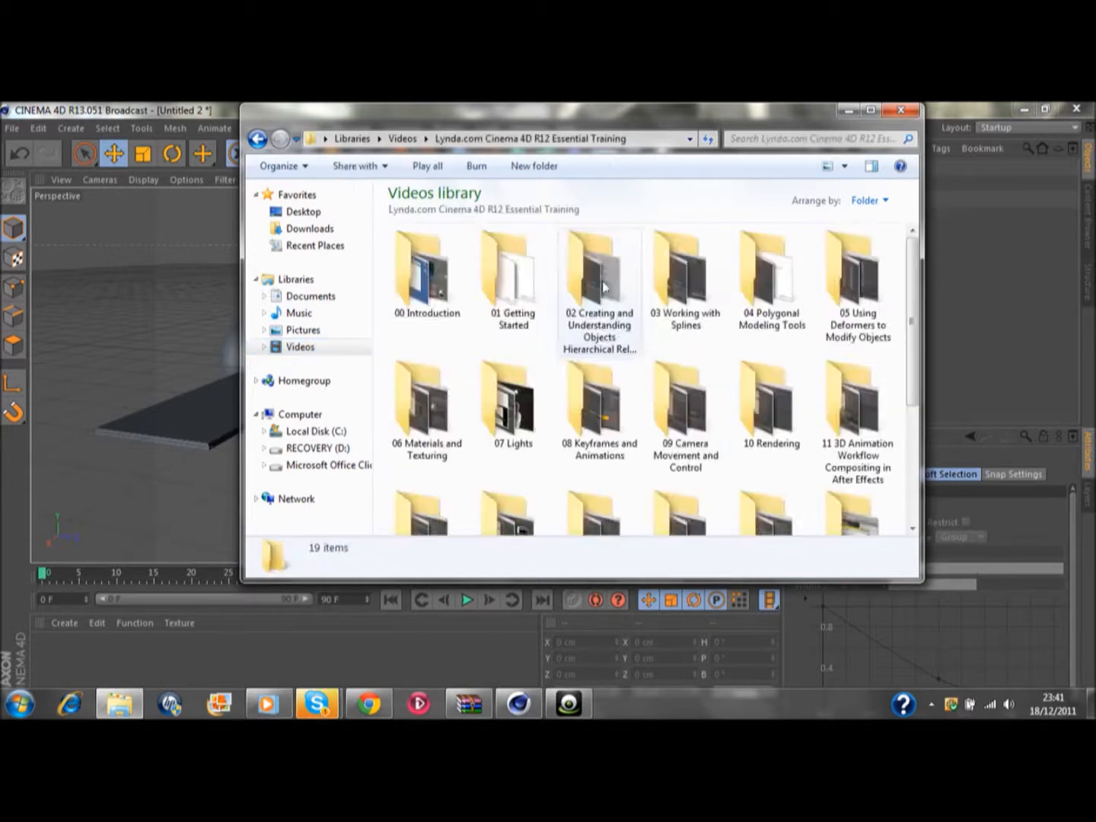
pyautogui.moveTo(916, 293); pyautogui.dragTo(898, 456)
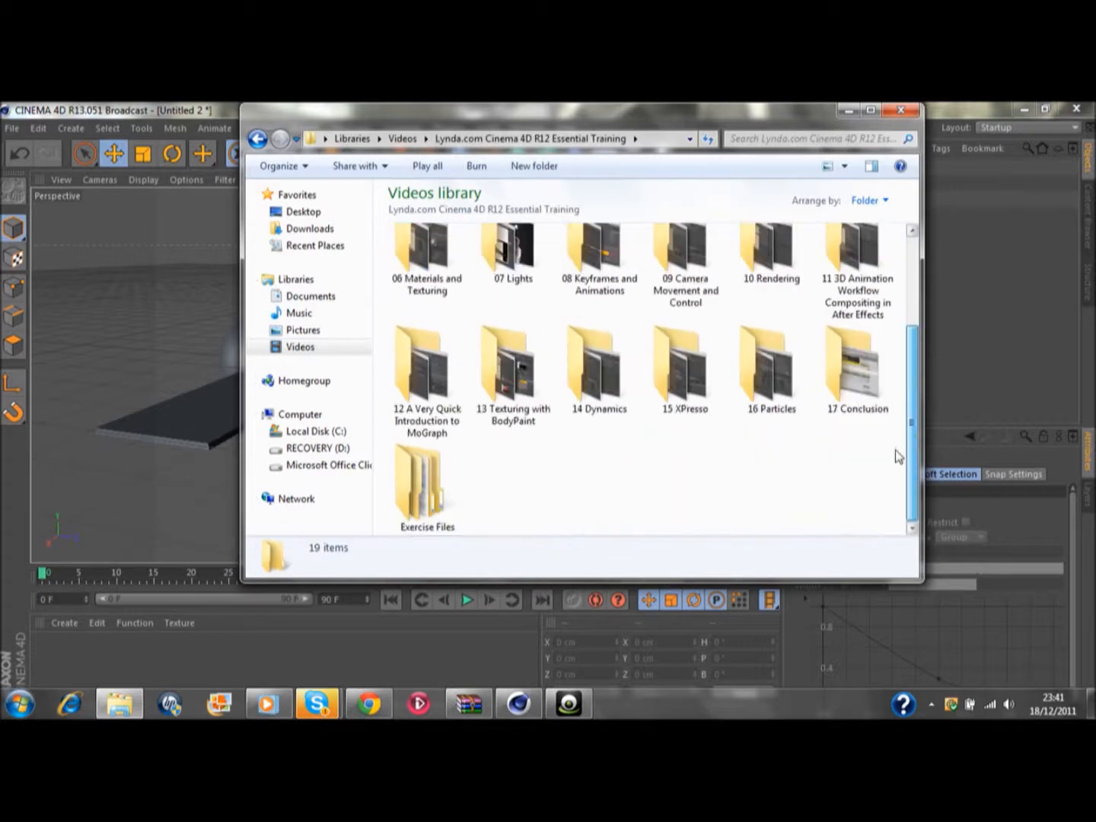
pyautogui.doubleClick(420, 503)
pyautogui.doubleClick(416, 303)
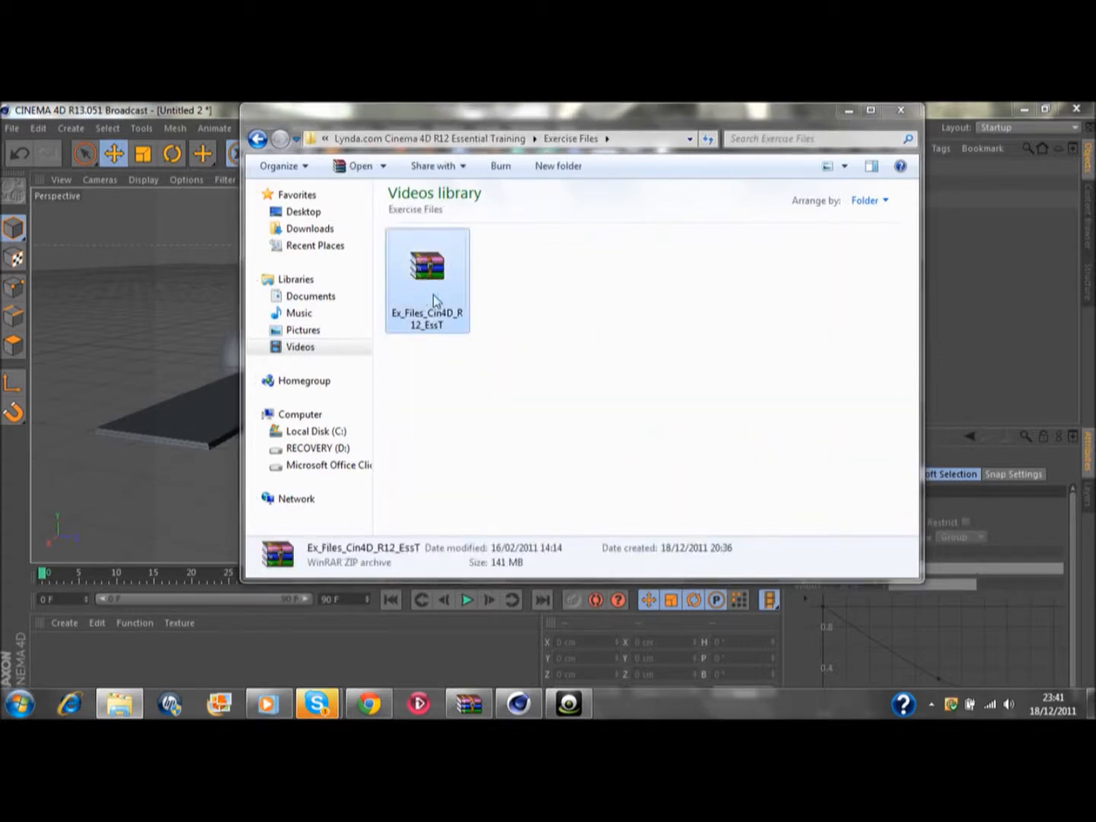
# Step: Examine the Ch02-plane-sketch image from the archive's Ch 02 exercise folder and return to the CINEMA 4D scene
pyautogui.doubleClick(223, 282)
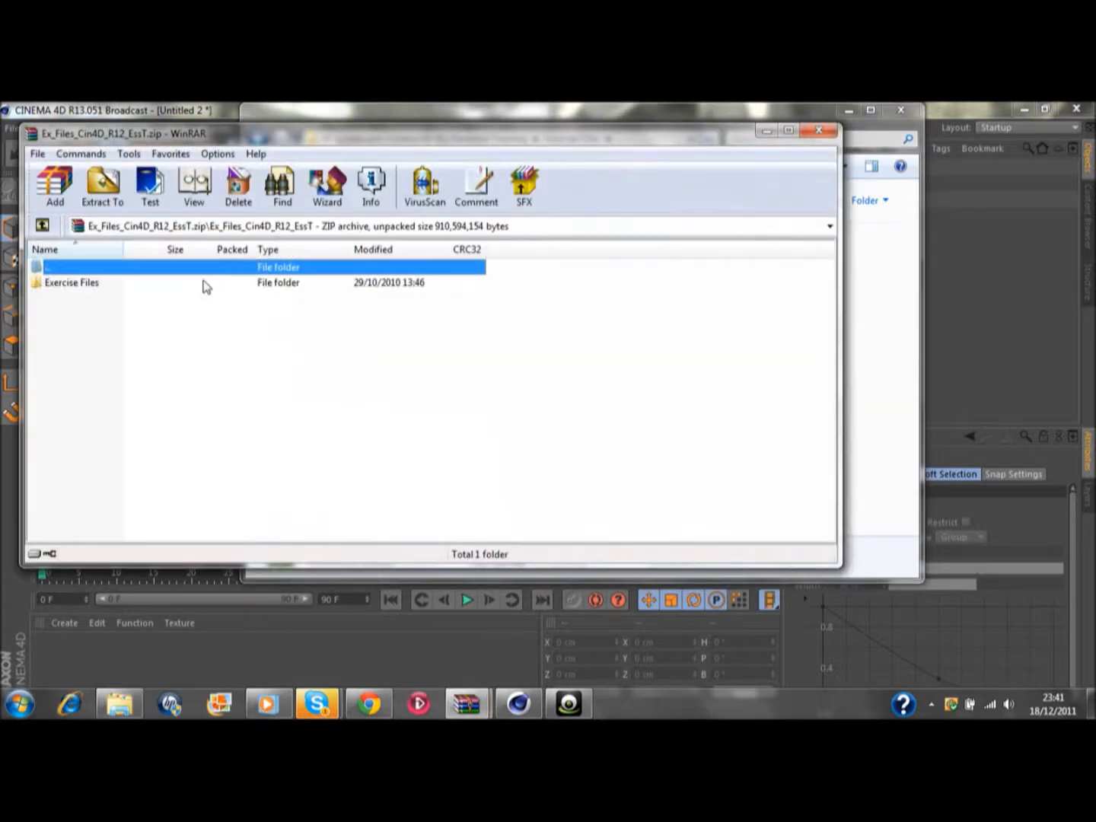
pyautogui.doubleClick(203, 284)
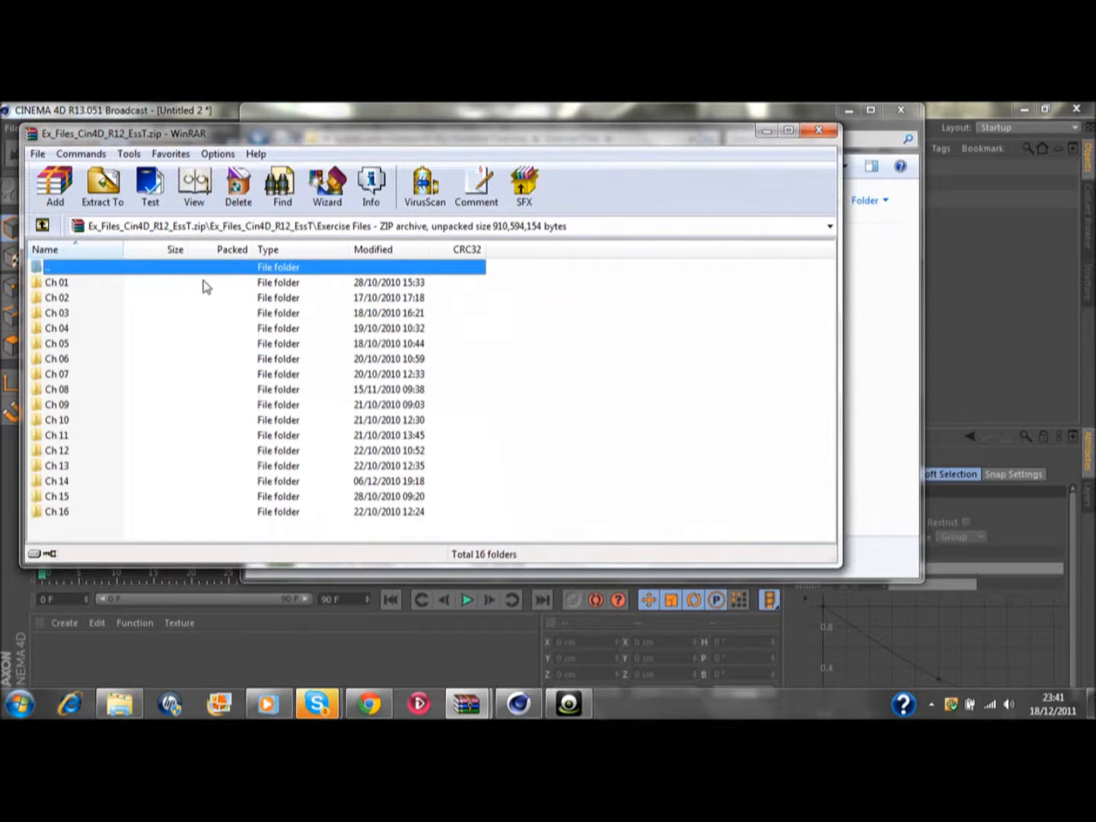
pyautogui.doubleClick(155, 299)
pyautogui.click(155, 330)
pyautogui.doubleClick(156, 330)
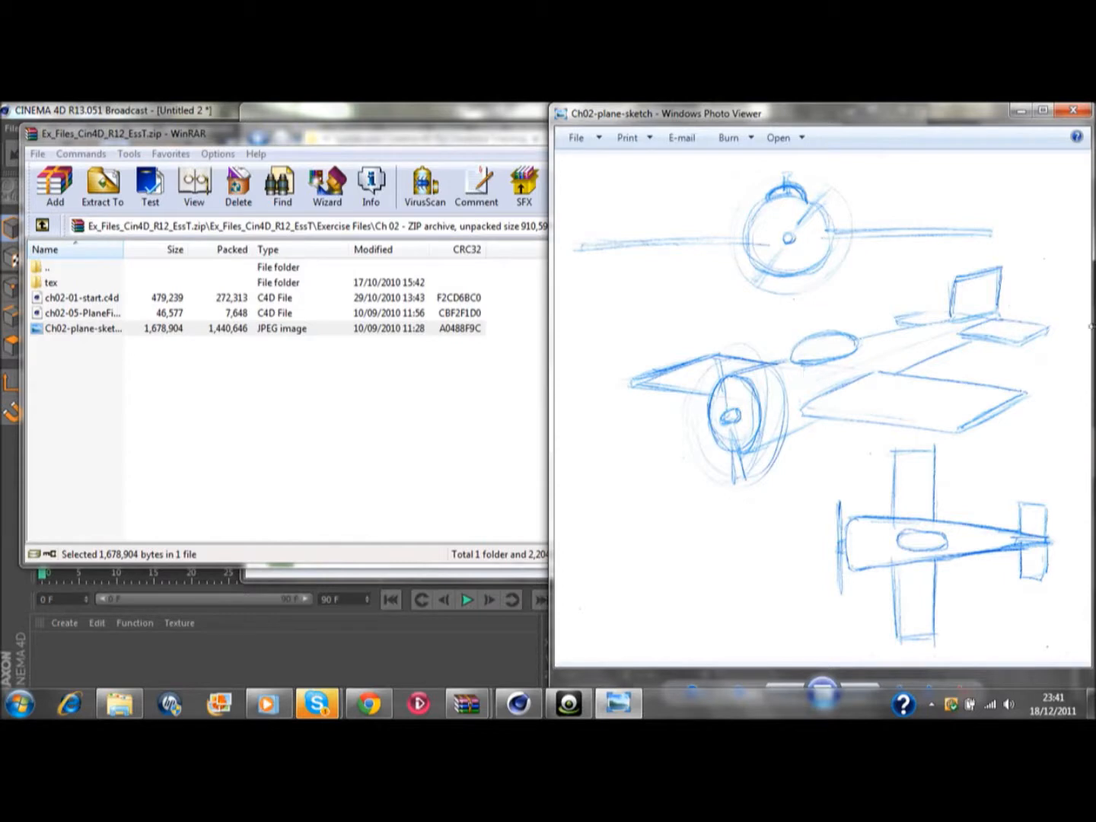
pyautogui.click(449, 144)
pyautogui.click(834, 134)
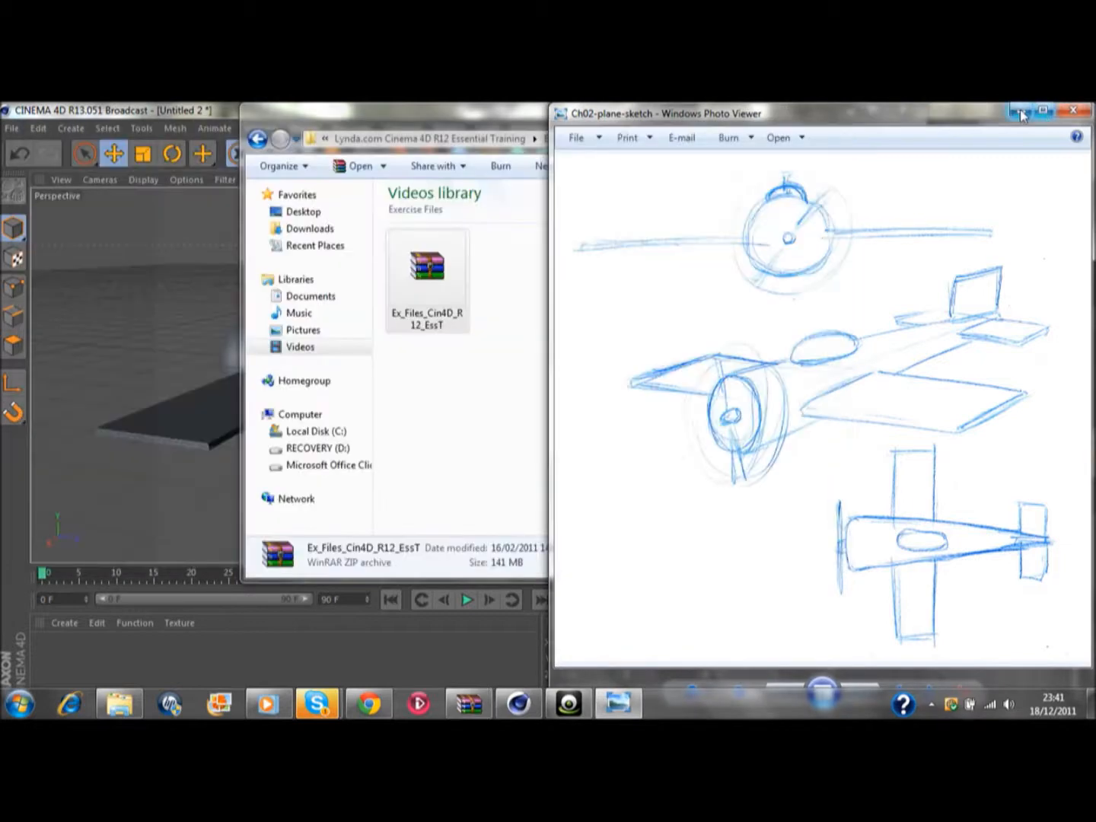
pyautogui.click(1019, 113)
pyautogui.click(1037, 245)
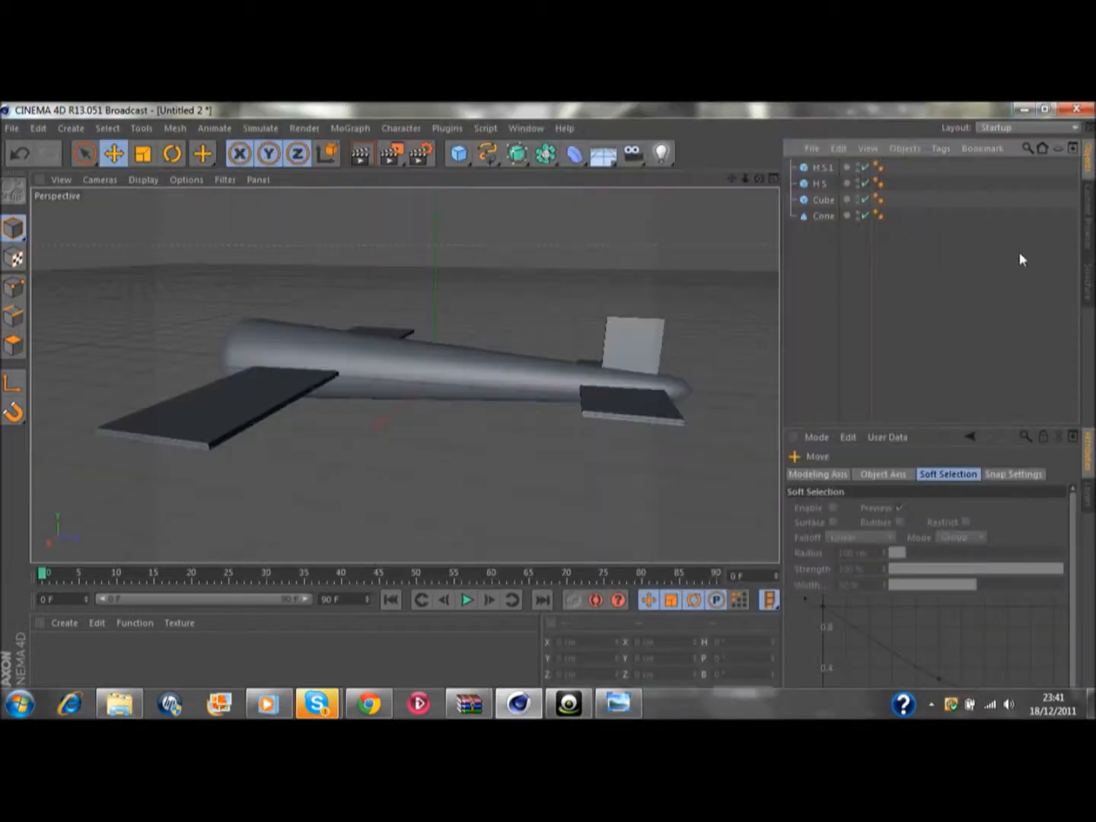
# Step: Move the upright tail fin along Z to about 405 cm
pyautogui.click(659, 339)
pyautogui.moveTo(743, 363); pyautogui.dragTo(751, 364)
pyautogui.moveTo(761, 182); pyautogui.dragTo(404, 373)
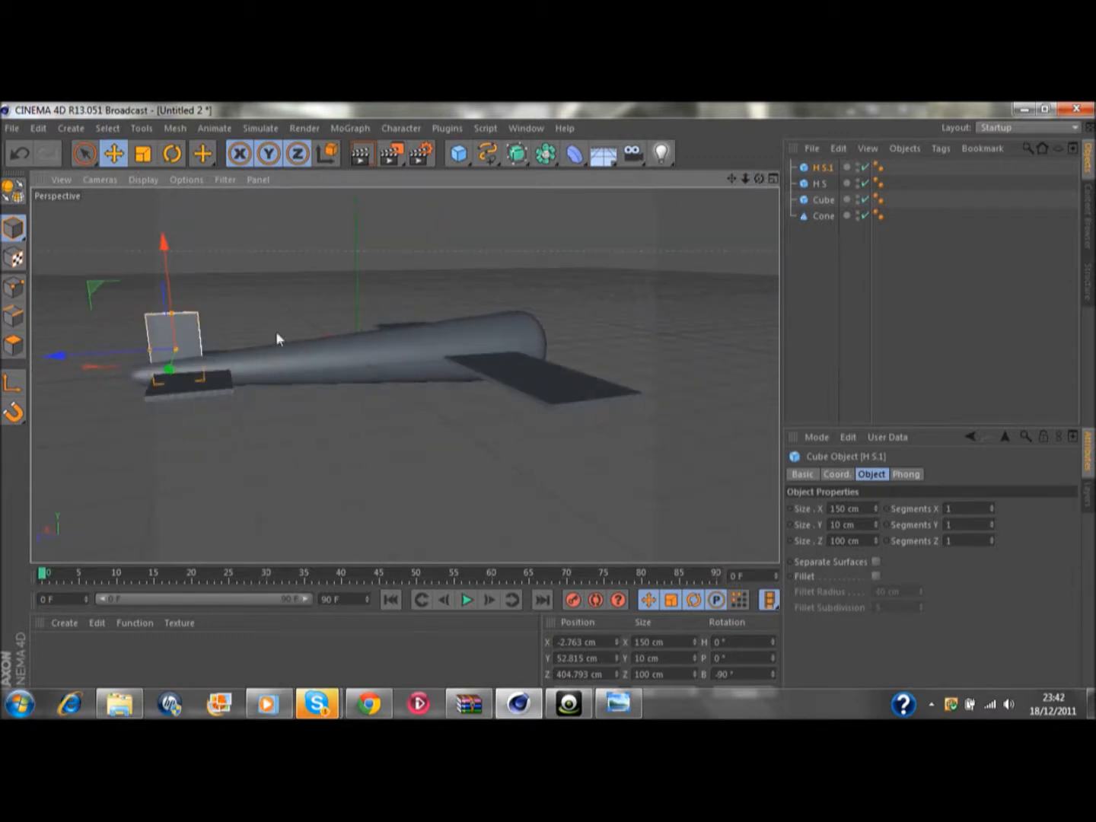
# Step: Set the Z size of the horizontal stabilizer H S to 125 cm and shift it slightly along Z toward the tail tip
pyautogui.click(213, 381)
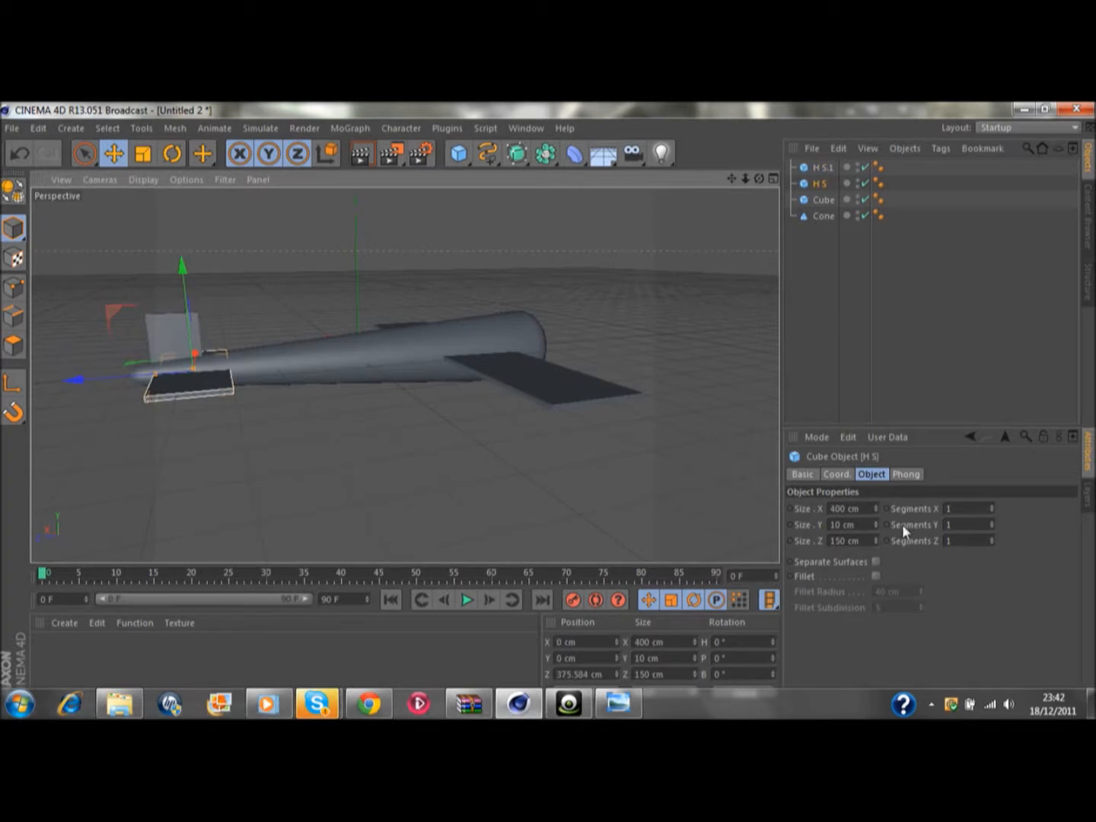
pyautogui.click(846, 541)
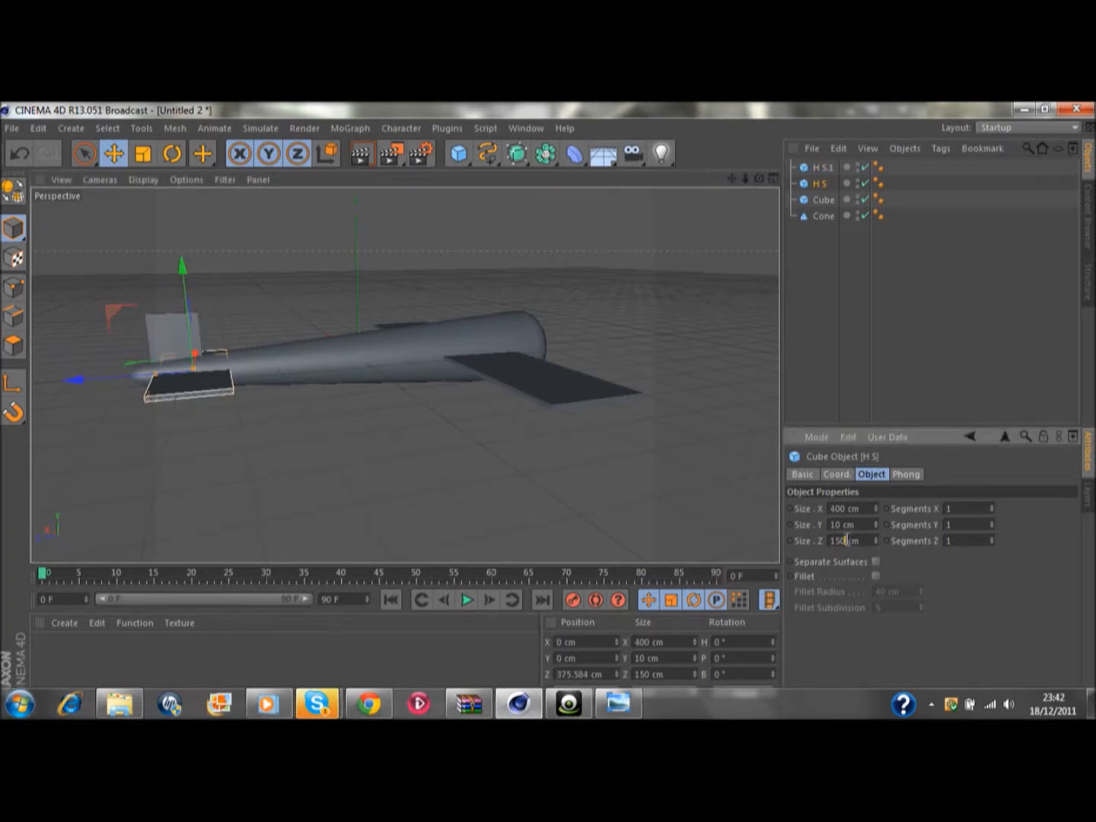
pyautogui.press('BackSpace')
pyautogui.press('BackSpace')
pyautogui.write('30')
pyautogui.press('Return')
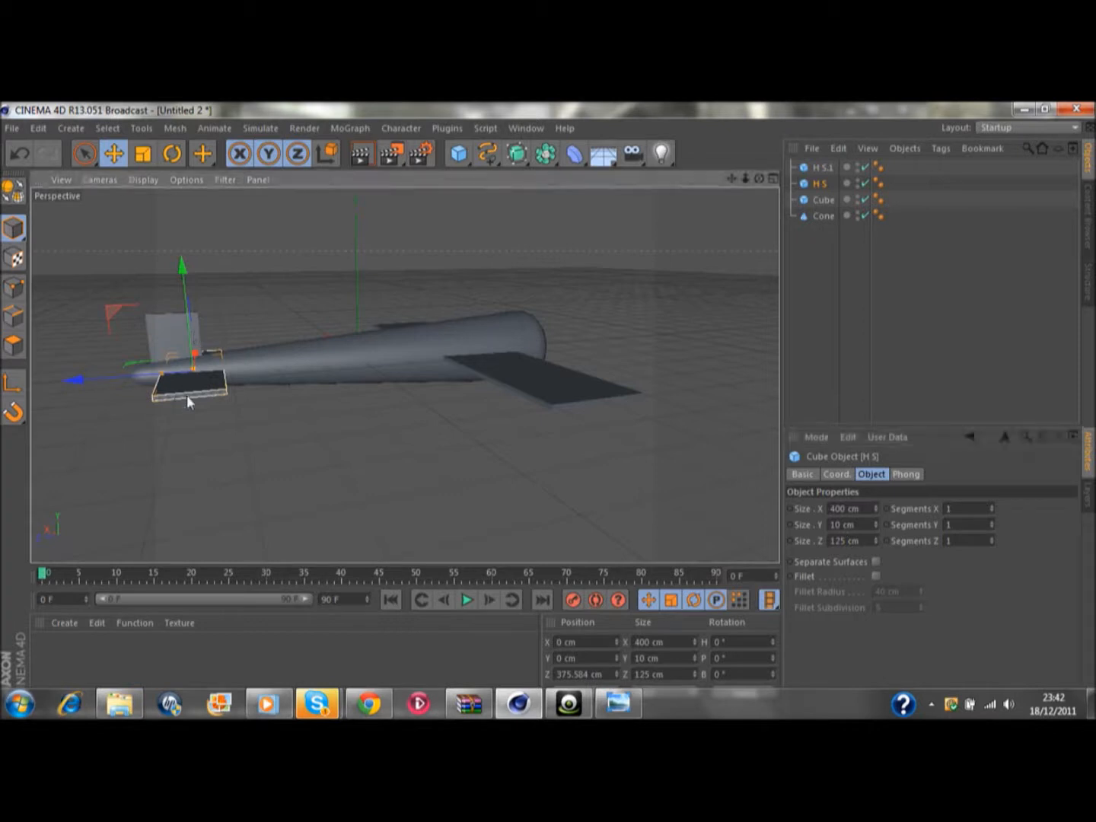
pyautogui.moveTo(79, 379); pyautogui.dragTo(74, 380)
# Step: Enlarge the upright tail fin to 156 cm in X and 113 cm in Z, and deselect it
pyautogui.moveTo(758, 180); pyautogui.dragTo(1027, 187)
pyautogui.click(653, 332)
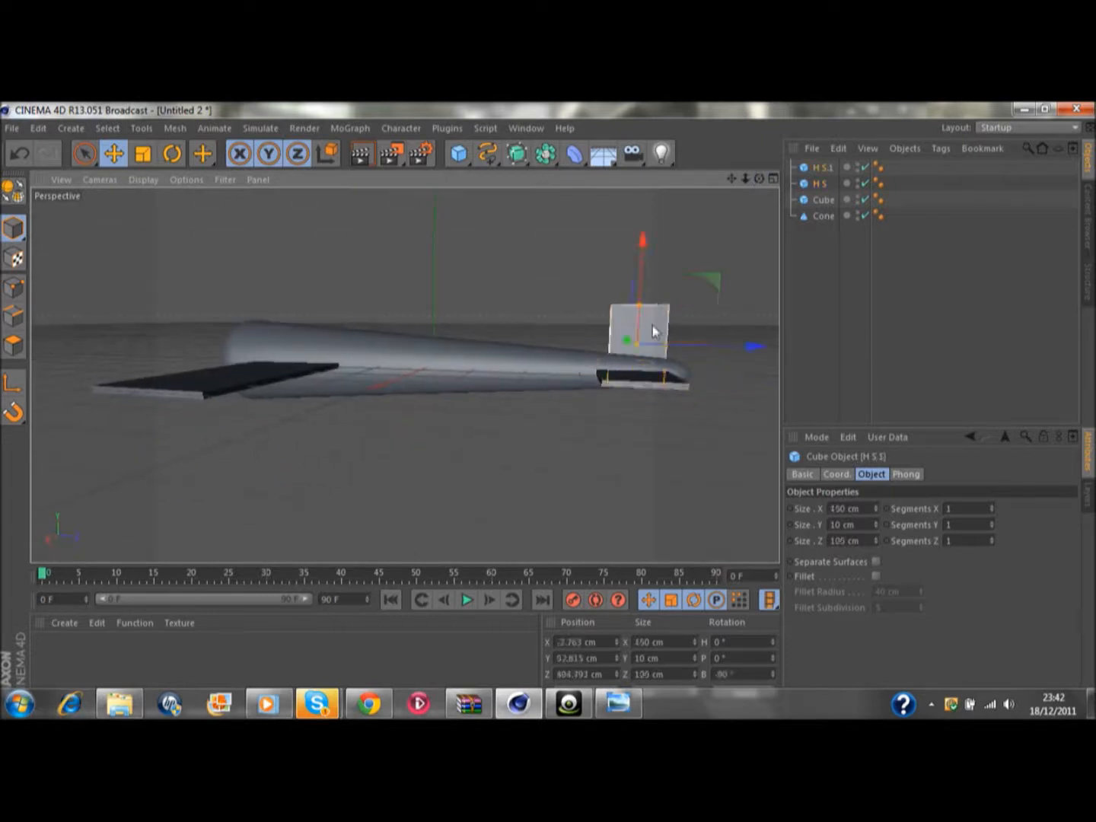
pyautogui.moveTo(876, 506); pyautogui.dragTo(875, 540)
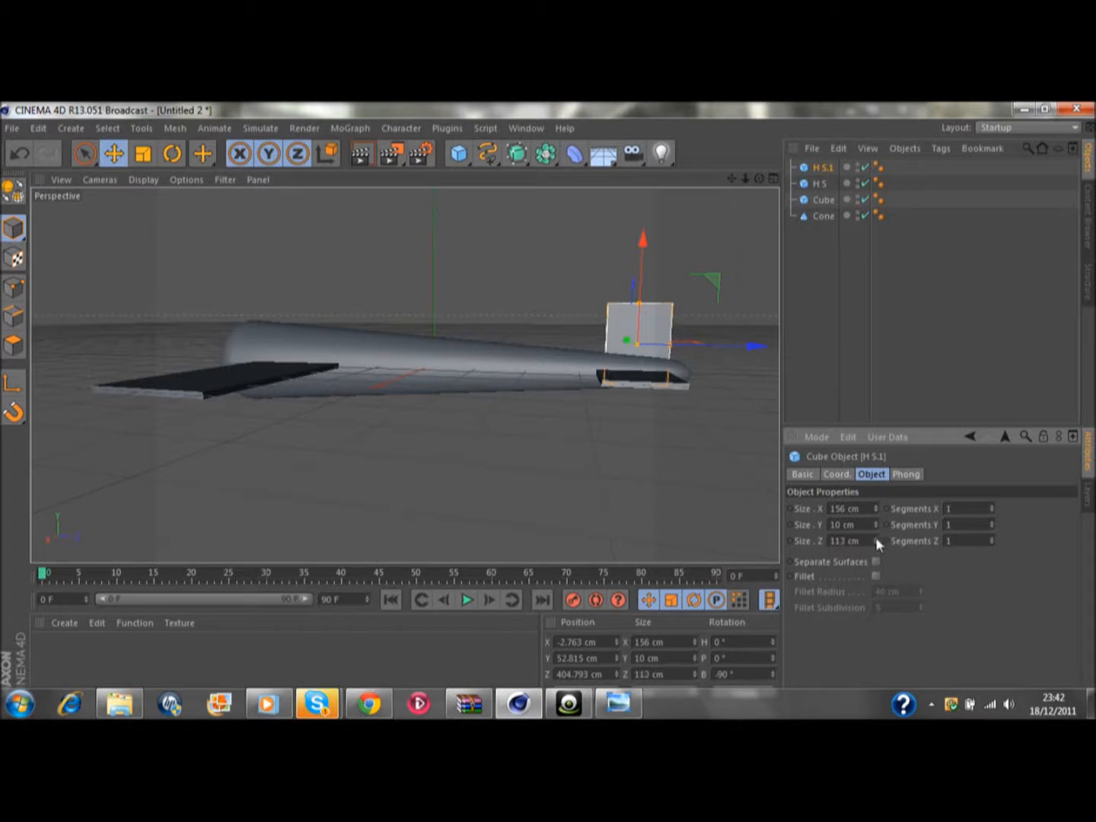
pyautogui.click(716, 460)
pyautogui.moveTo(756, 176); pyautogui.dragTo(681, 210)
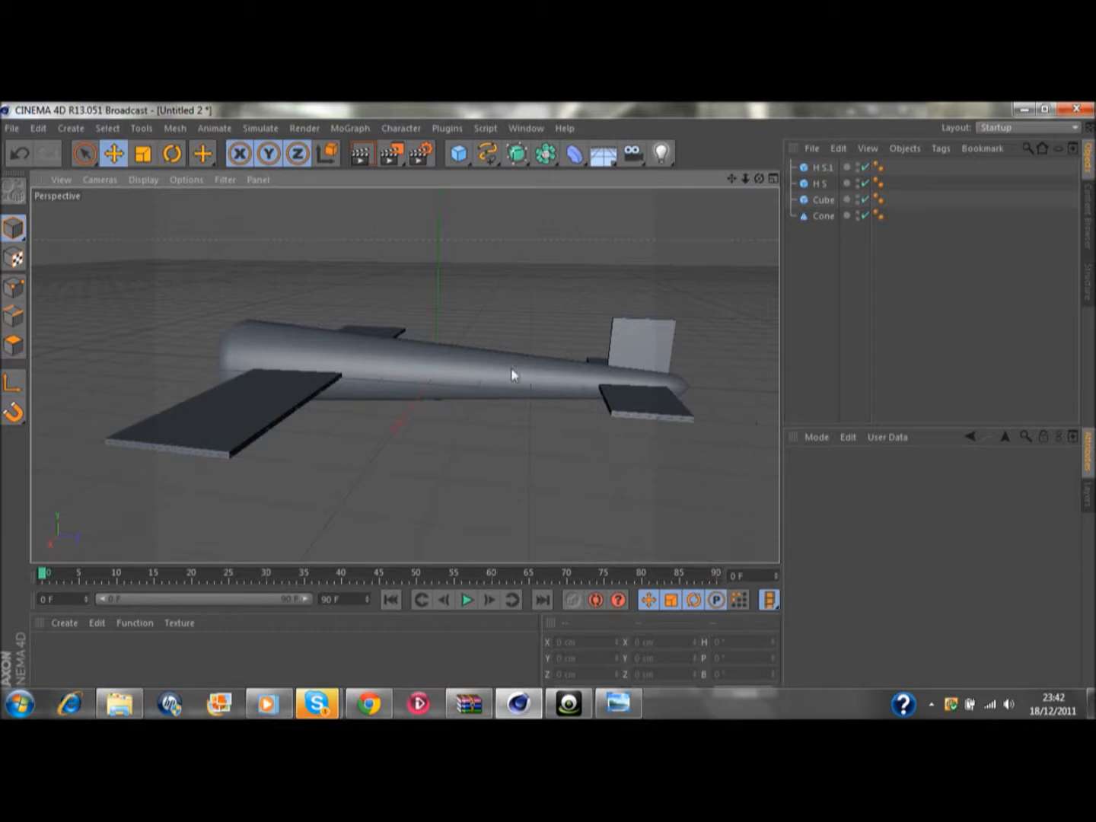
# Step: Add a capsule primitive to the scene
pyautogui.moveTo(758, 178)
pyautogui.mouseDown()
pyautogui.moveTo(730, 183)
pyautogui.moveTo(757, 179)
pyautogui.mouseUp()
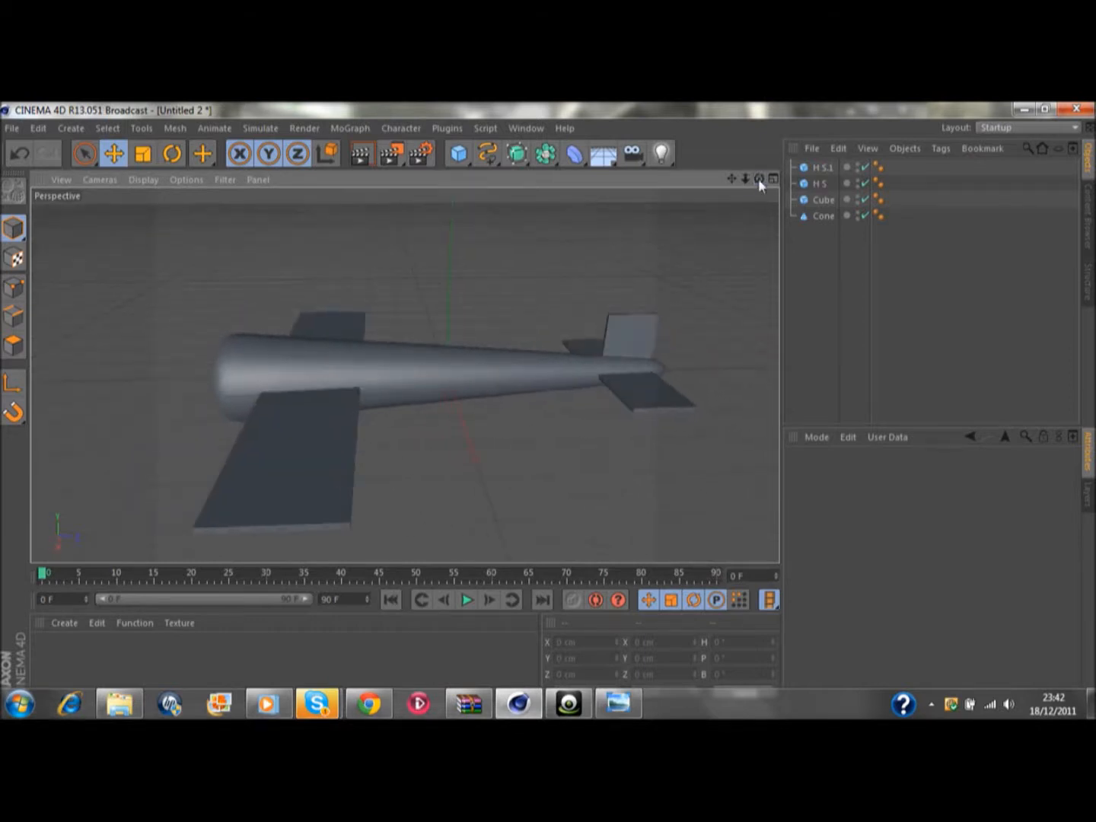
pyautogui.click(459, 154)
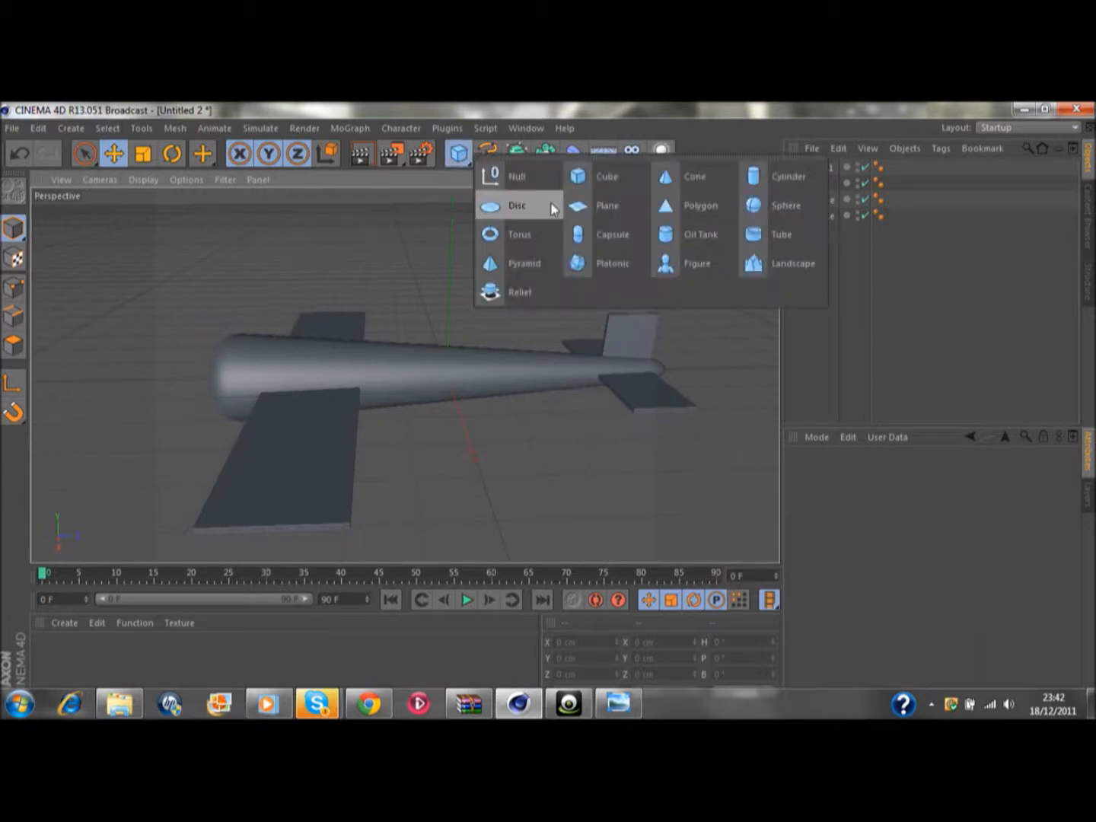
pyautogui.click(599, 230)
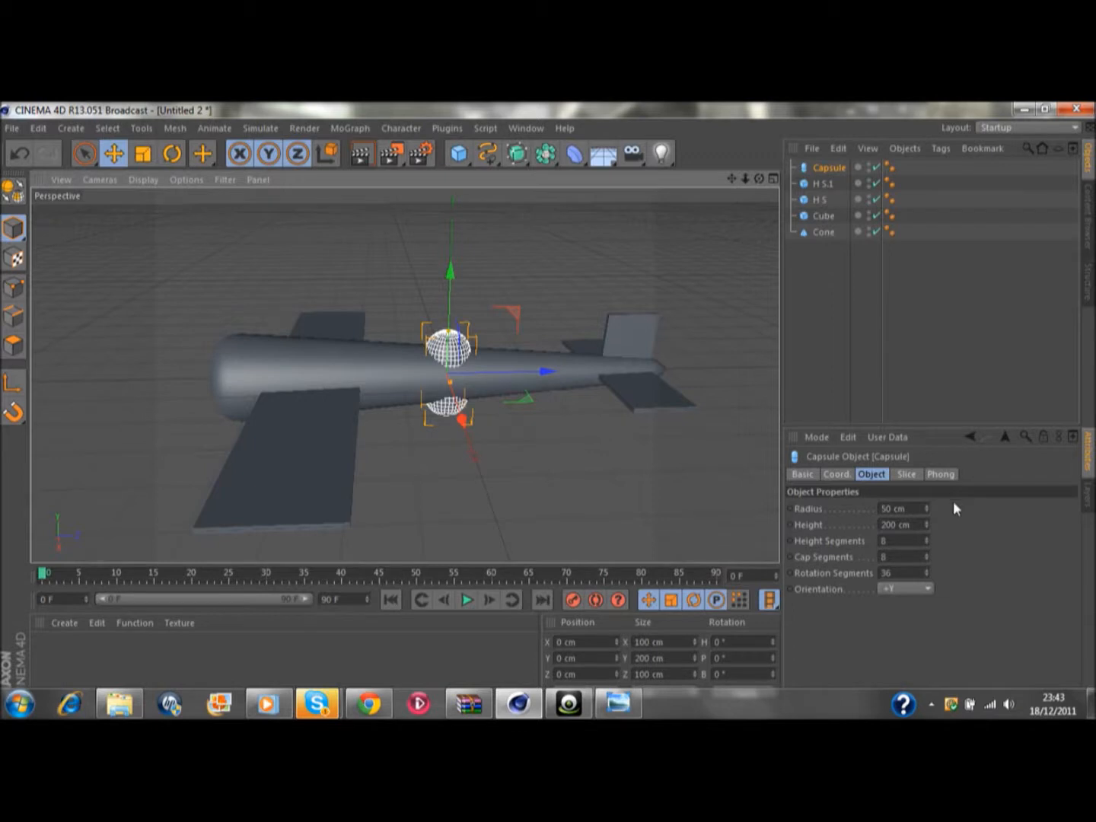
# Step: Rotate the capsule so it lies along the fuselage, with its pitch set to exactly -90°
pyautogui.click(173, 157)
pyautogui.moveTo(483, 325); pyautogui.dragTo(625, 469)
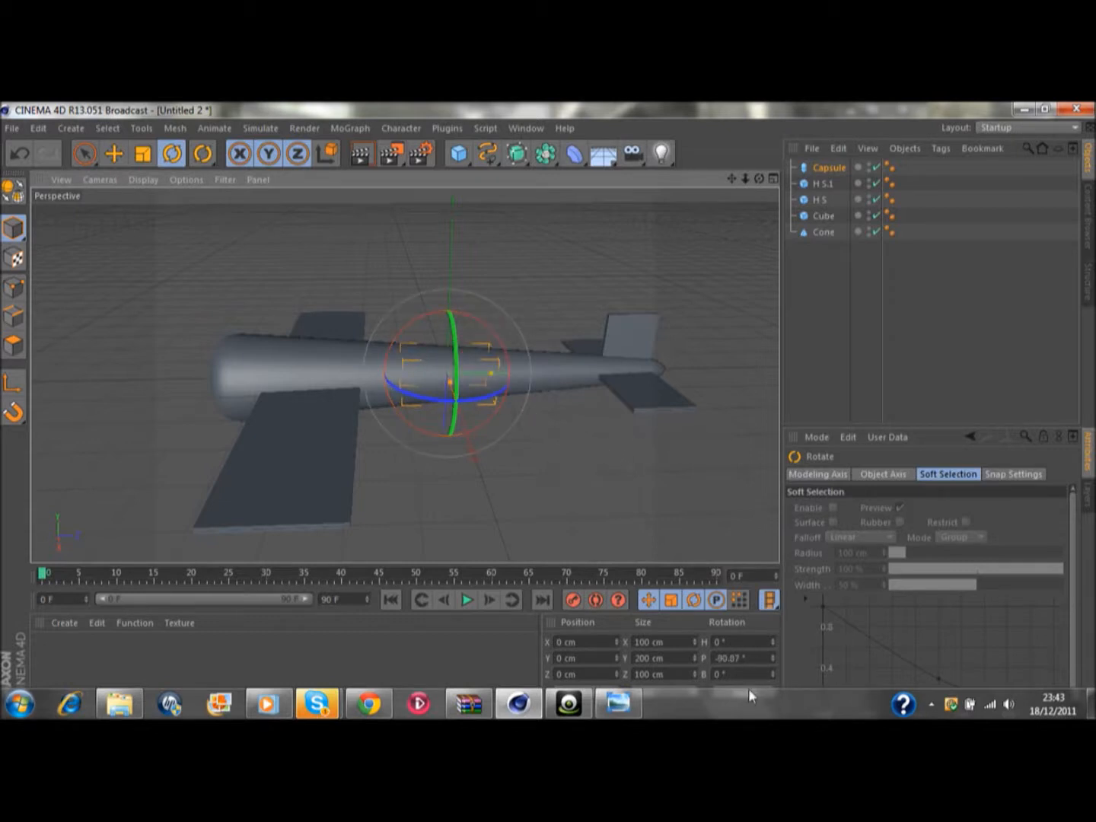
pyautogui.click(737, 658)
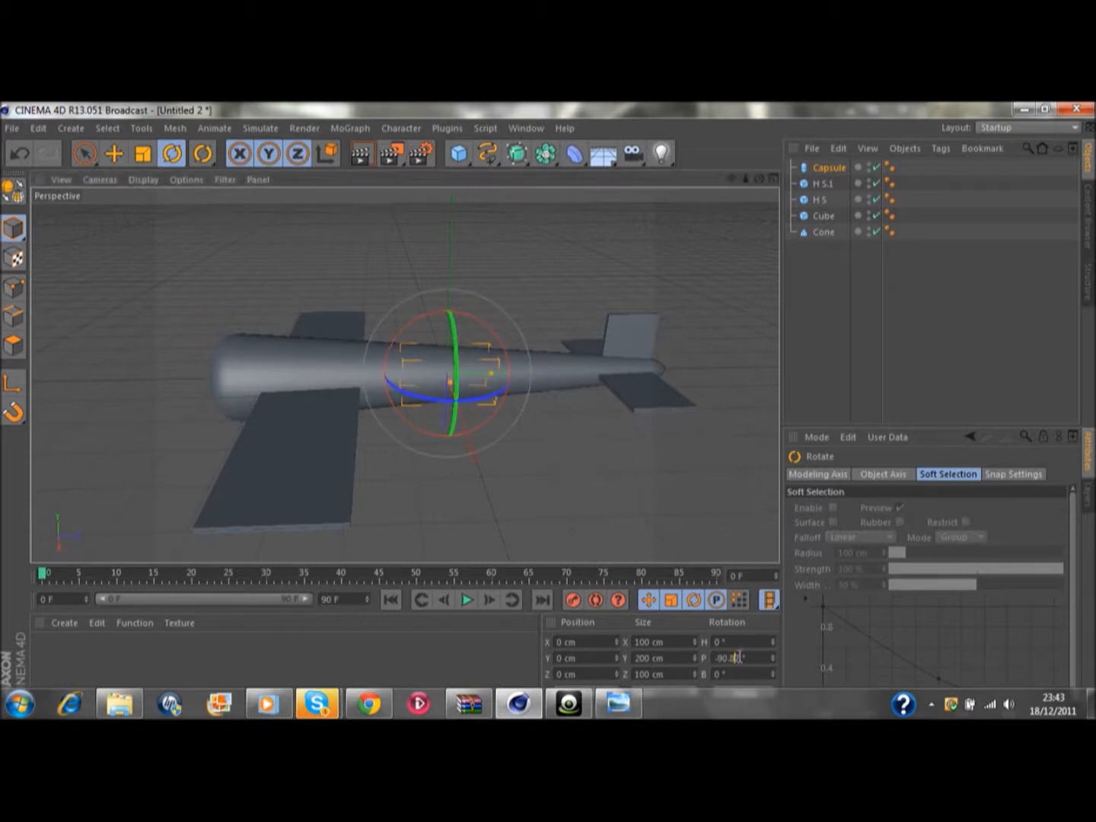
pyautogui.press('BackSpace')
pyautogui.press('BackSpace')
pyautogui.press('BackSpace')
pyautogui.press('Return')
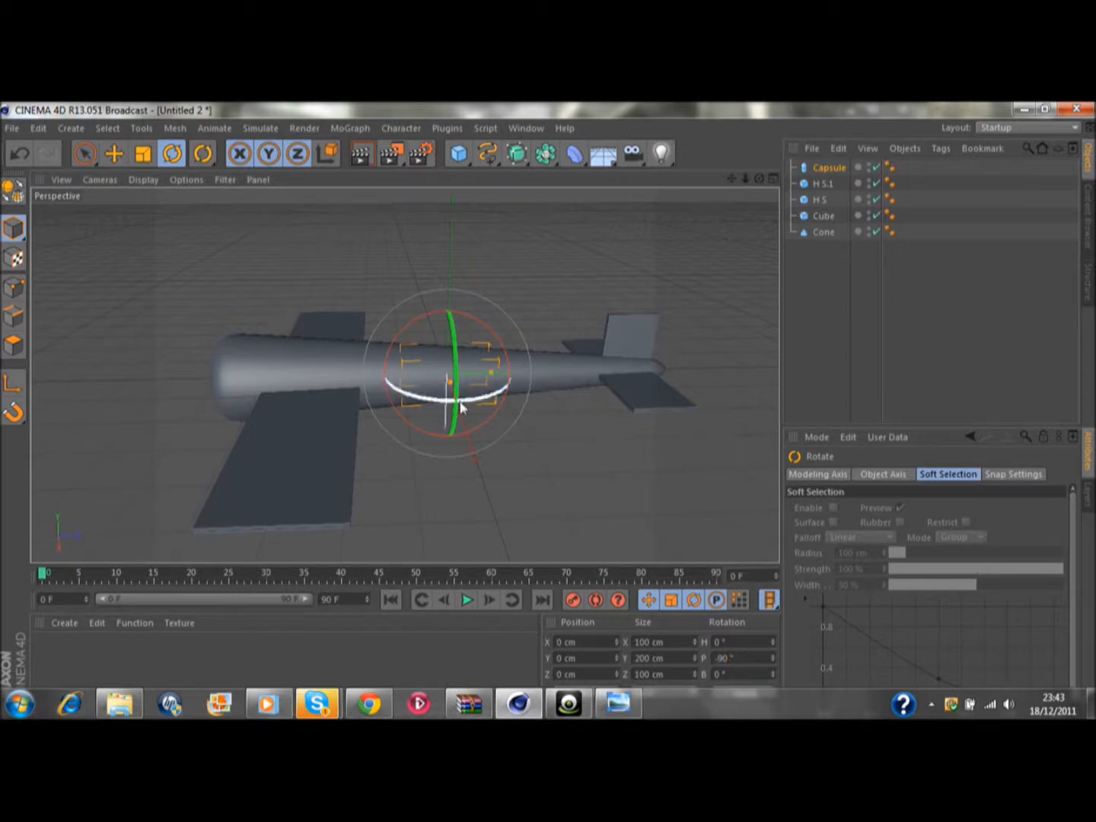
# Step: Move the capsule forward along Z to about -194 cm and raise it to about 66 cm in Y as a cockpit
pyautogui.click(112, 153)
pyautogui.moveTo(544, 372); pyautogui.dragTo(456, 367)
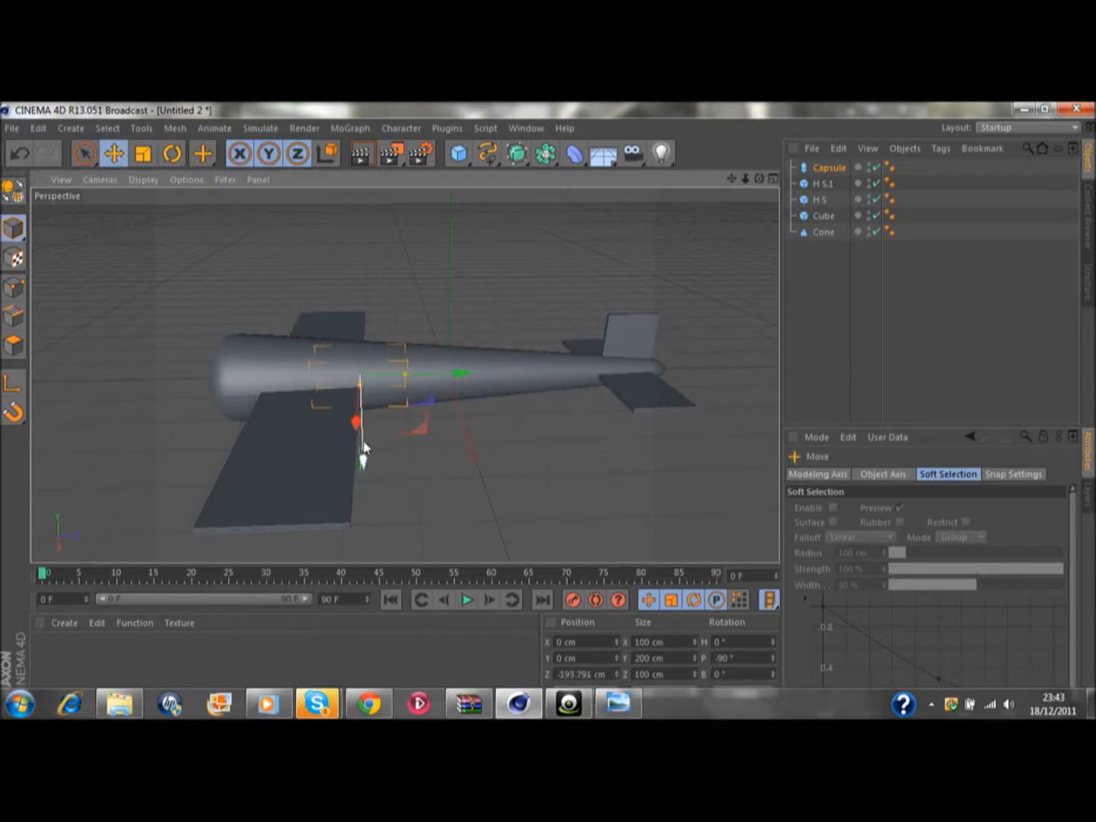
pyautogui.moveTo(362, 446); pyautogui.dragTo(366, 415)
pyautogui.click(556, 271)
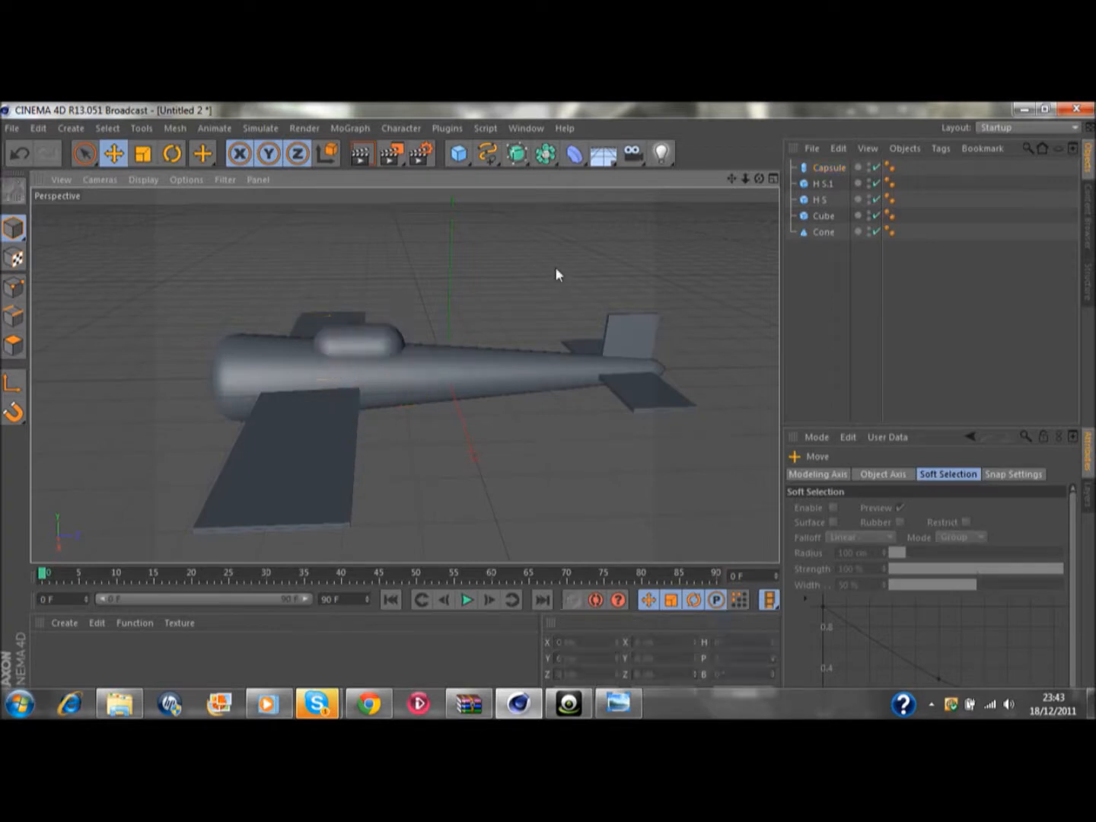
# Step: In the Right view, tilt the cockpit capsule to a pitch of about -94° to follow the fuselage slope, and deselect it
pyautogui.moveTo(758, 178); pyautogui.dragTo(688, 190)
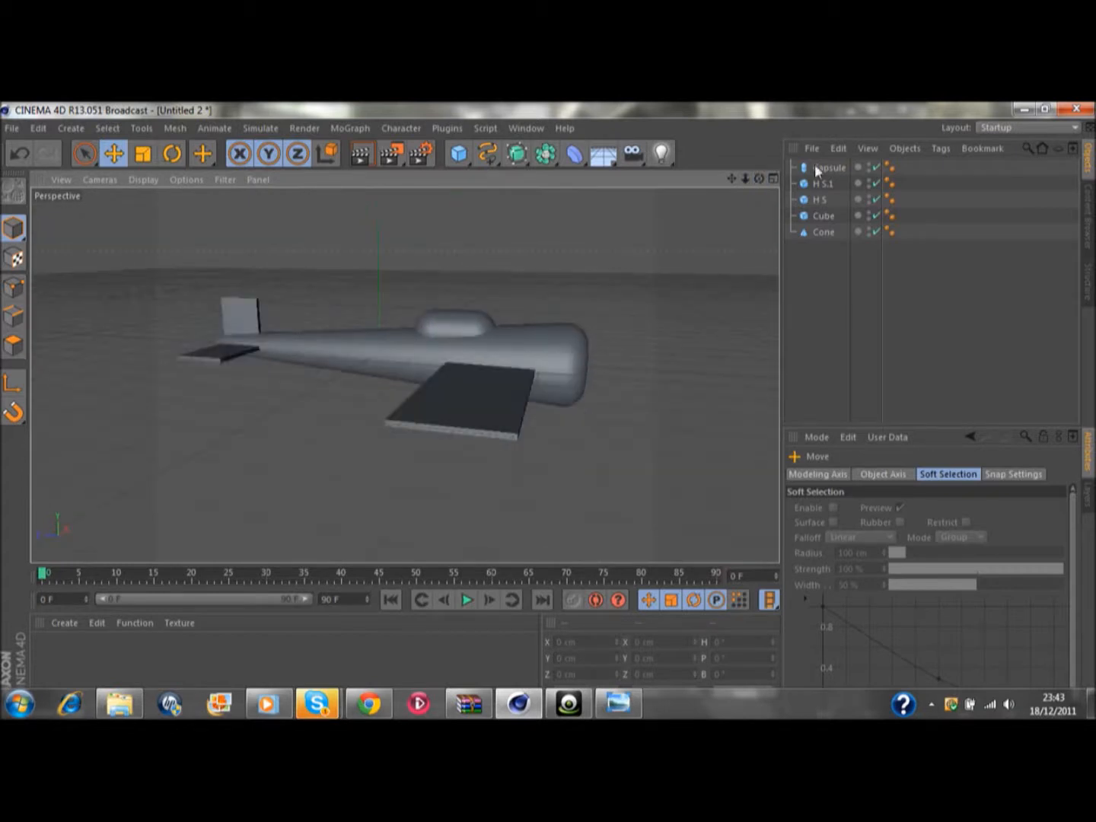
pyautogui.click(773, 177)
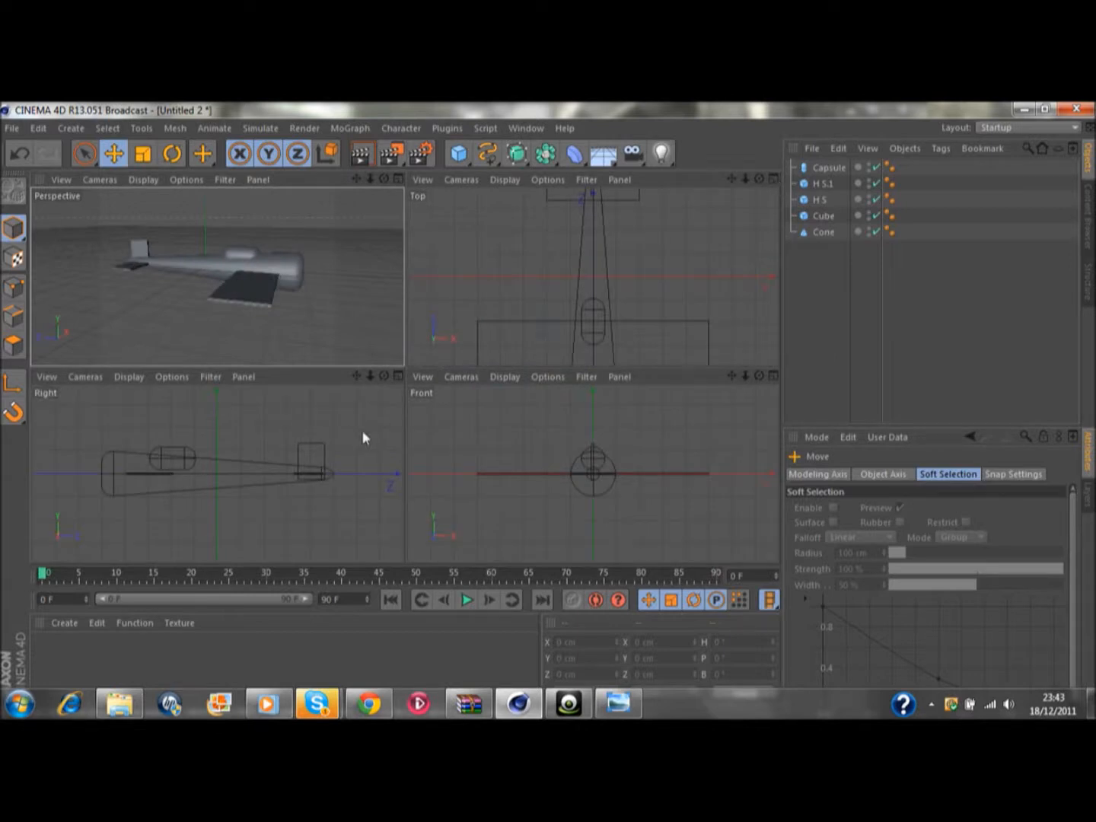
pyautogui.click(397, 373)
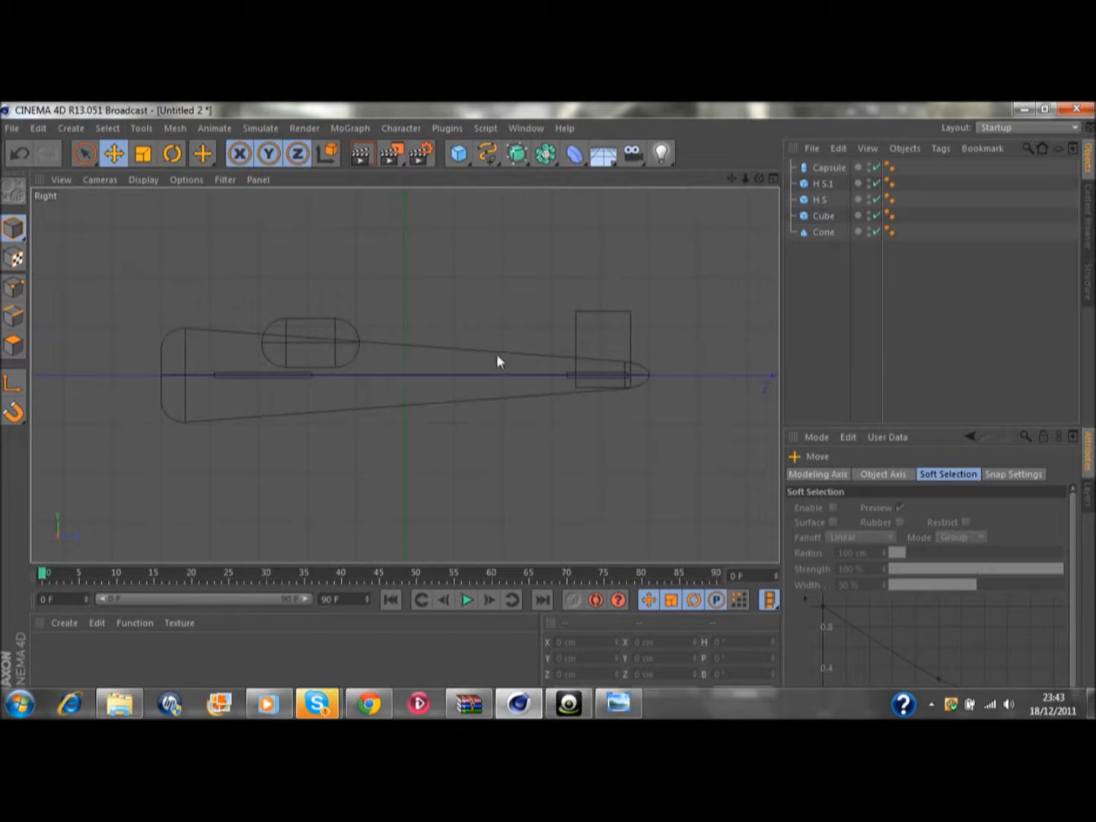
pyautogui.click(353, 335)
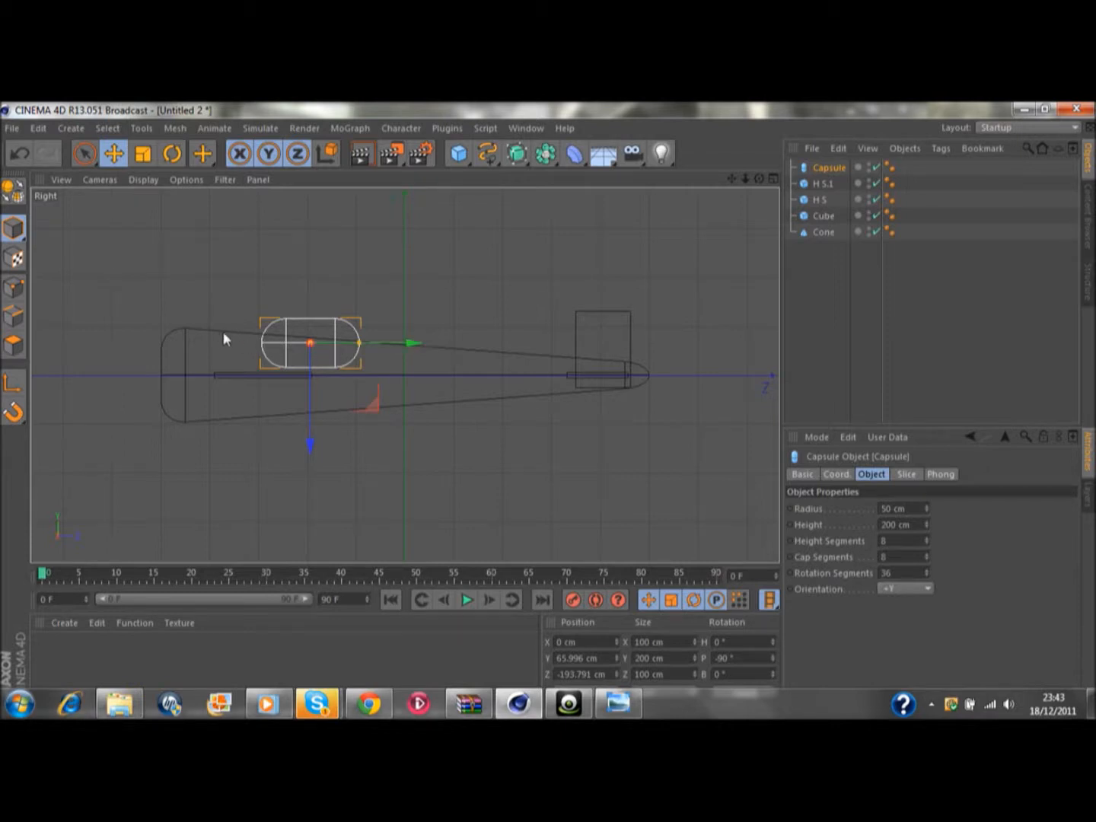
pyautogui.press('r')
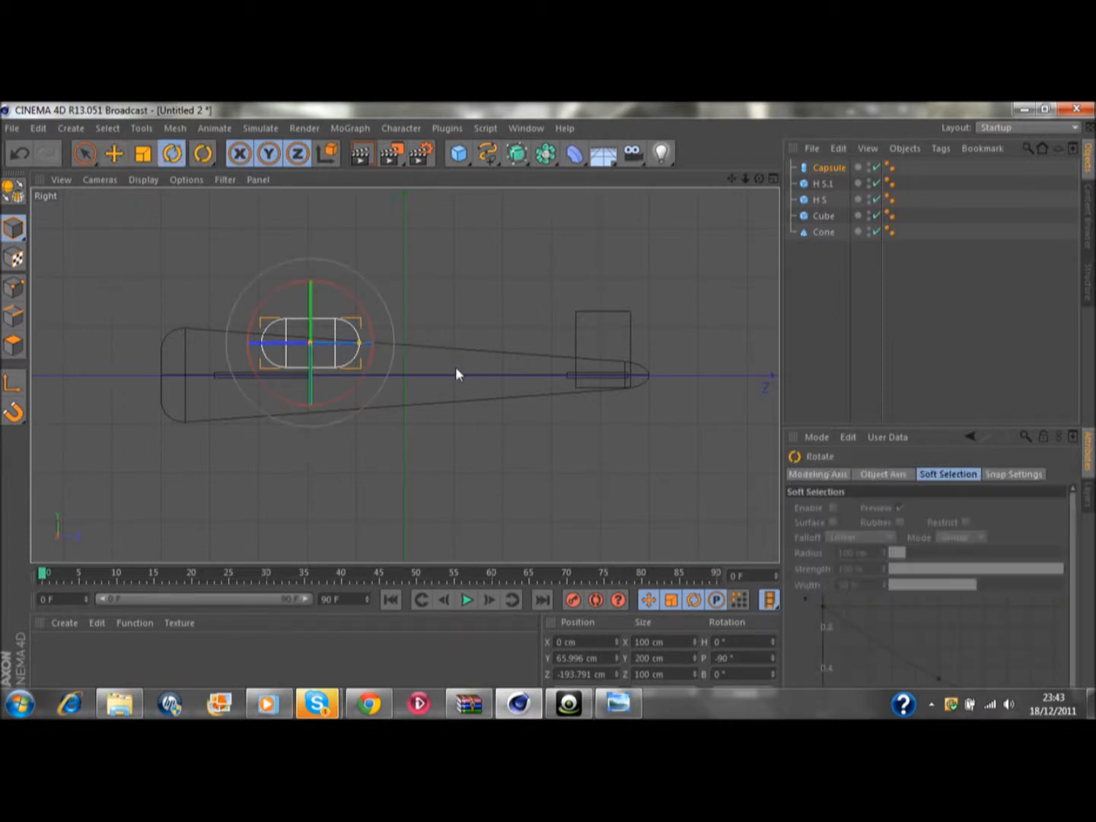
pyautogui.moveTo(355, 300); pyautogui.dragTo(360, 310)
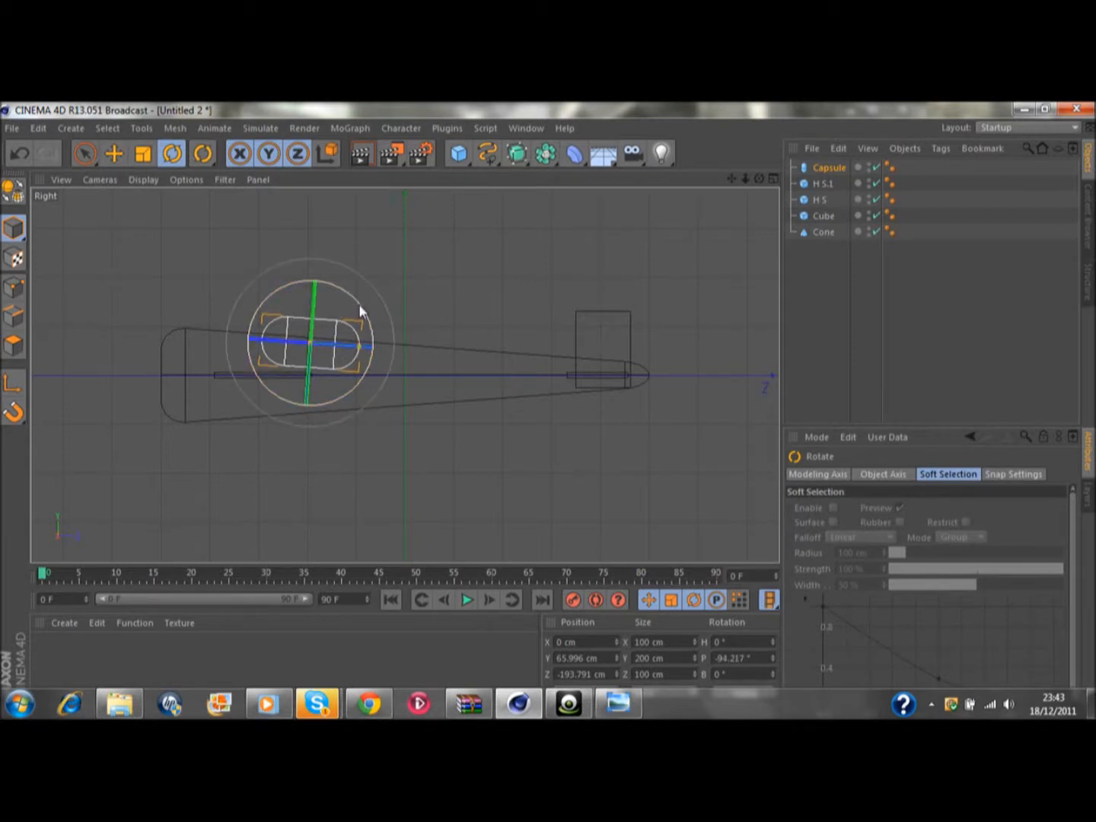
pyautogui.click(488, 289)
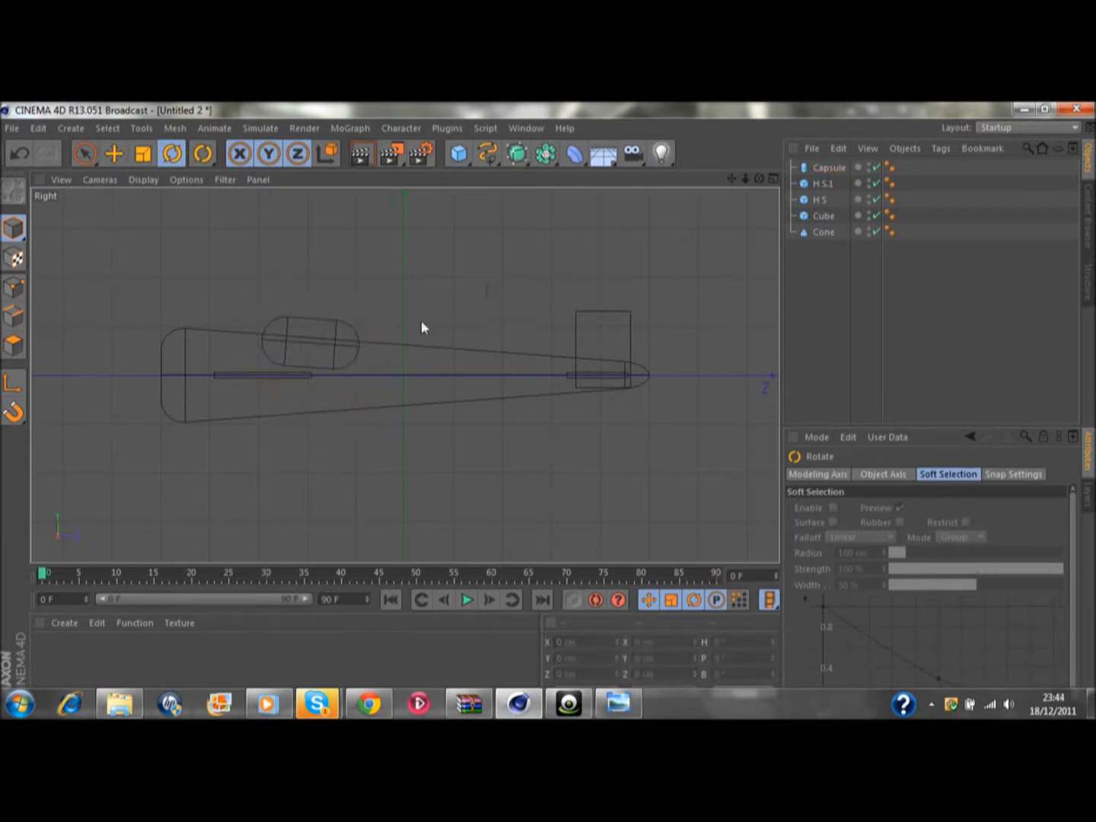
# Step: Raise the tilted cockpit capsule slightly along its own axis to about 76 cm in Y, and deselect it
pyautogui.click(116, 155)
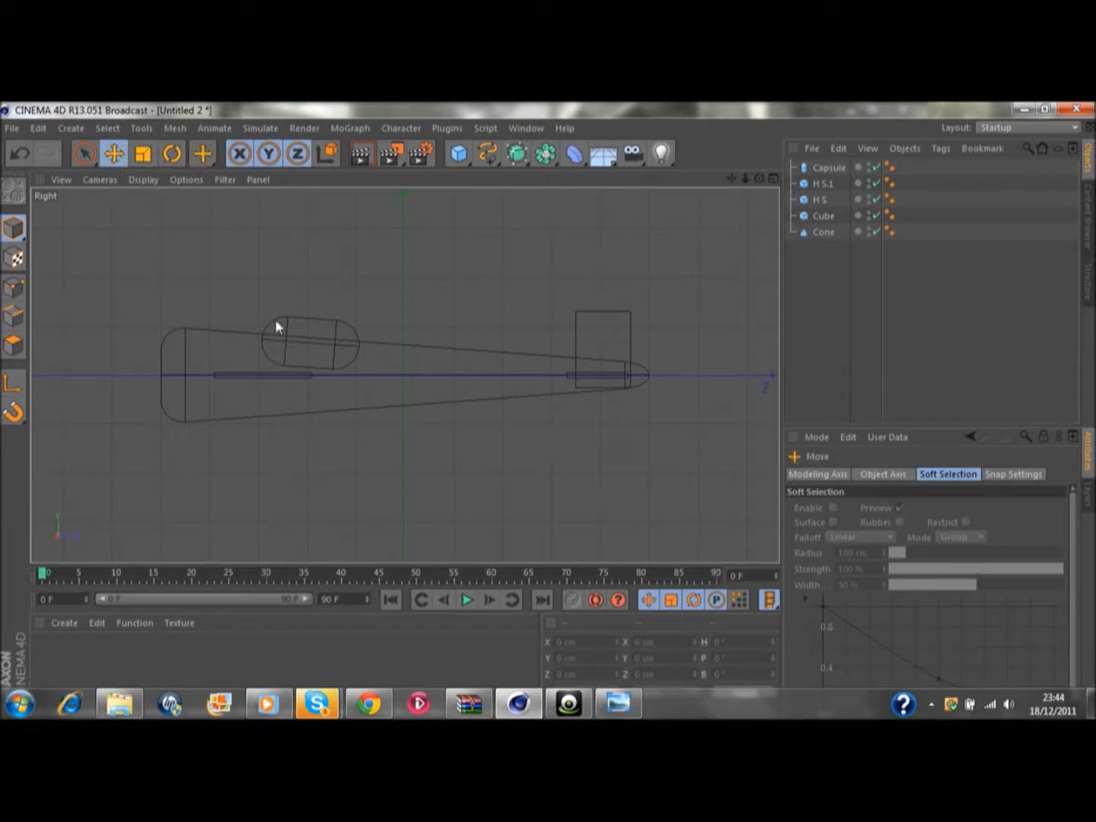
pyautogui.click(288, 345)
pyautogui.moveTo(312, 392); pyautogui.dragTo(310, 391)
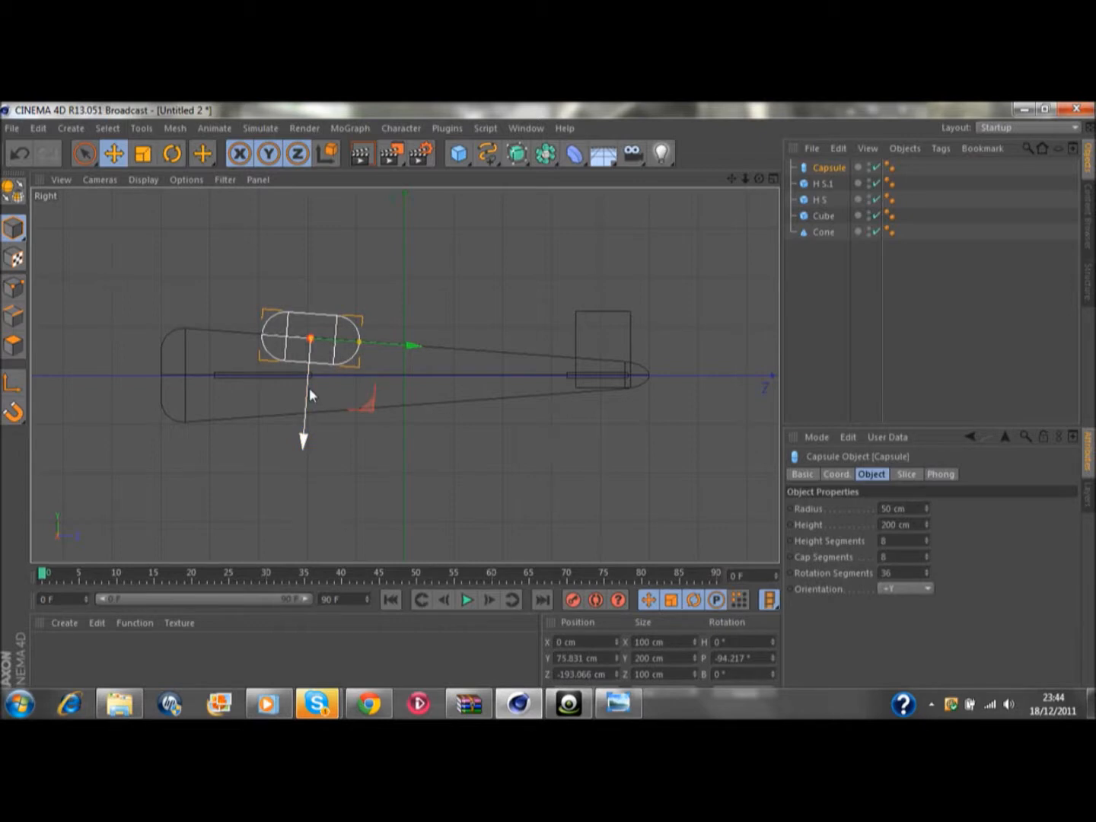
pyautogui.click(498, 288)
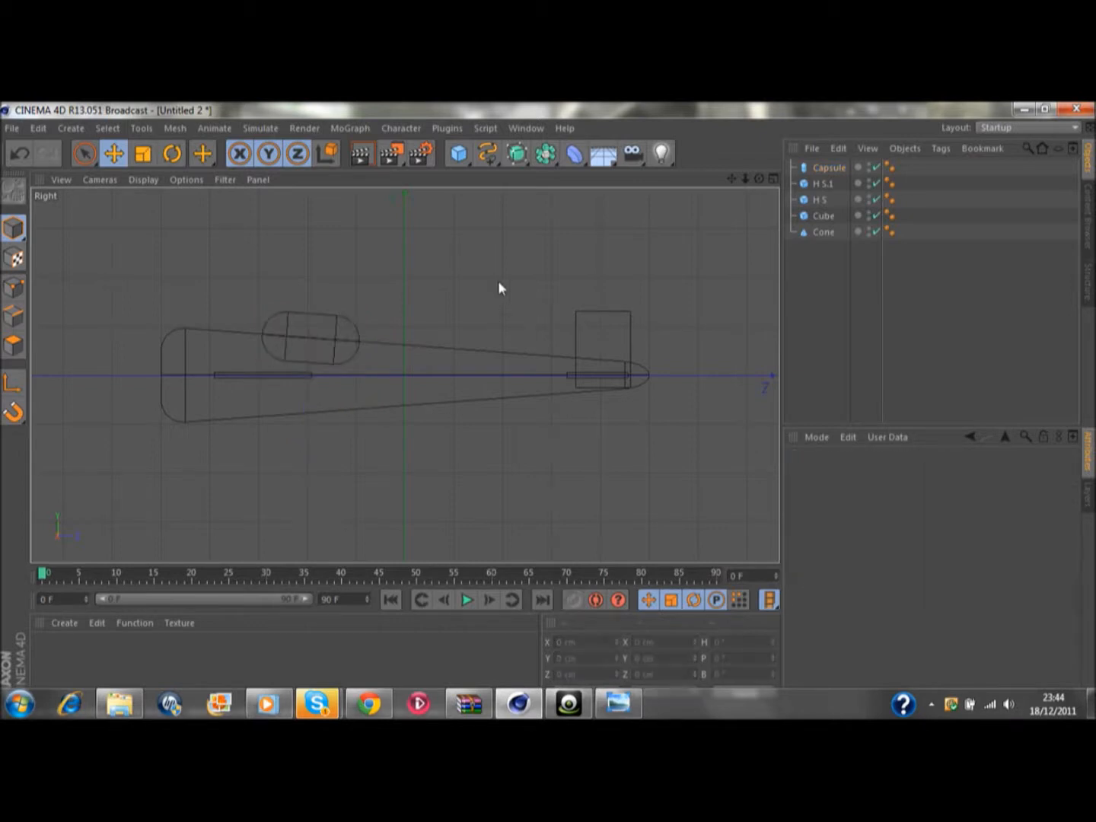
# Step: Render previews of the whole airplane from two sides in the perspective view to check its shape
pyautogui.click(773, 178)
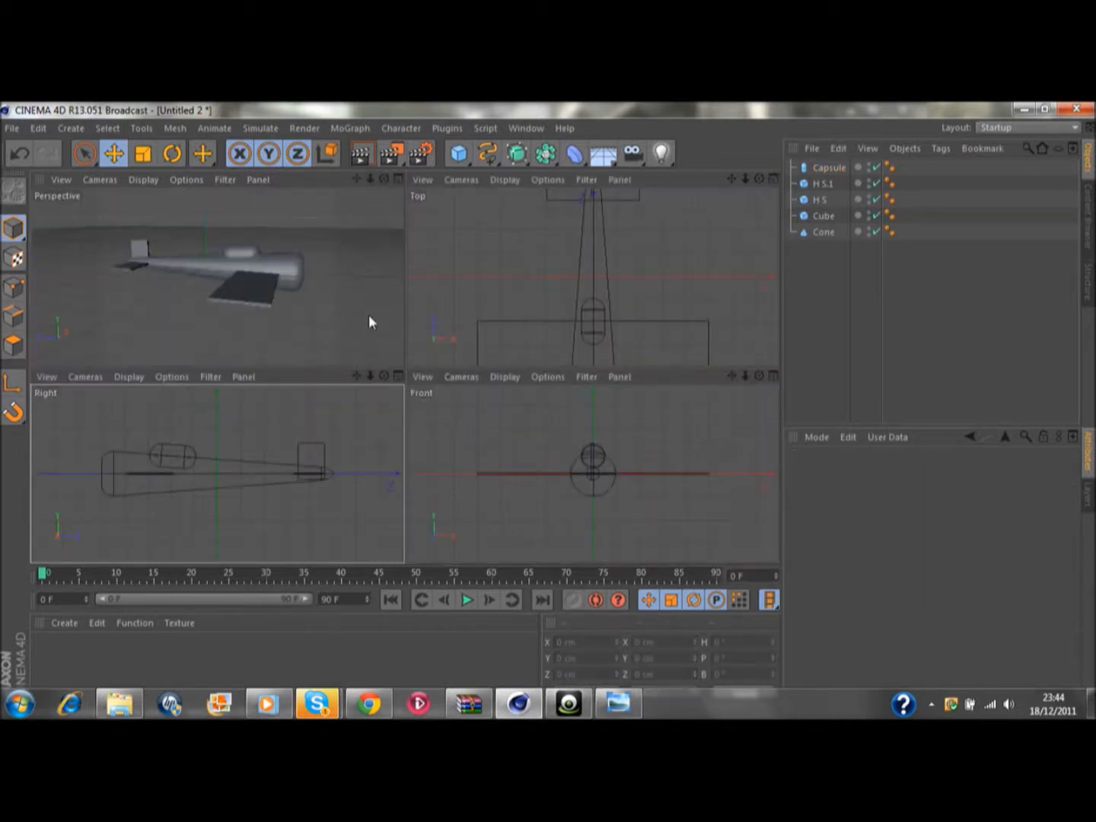
pyautogui.click(237, 303)
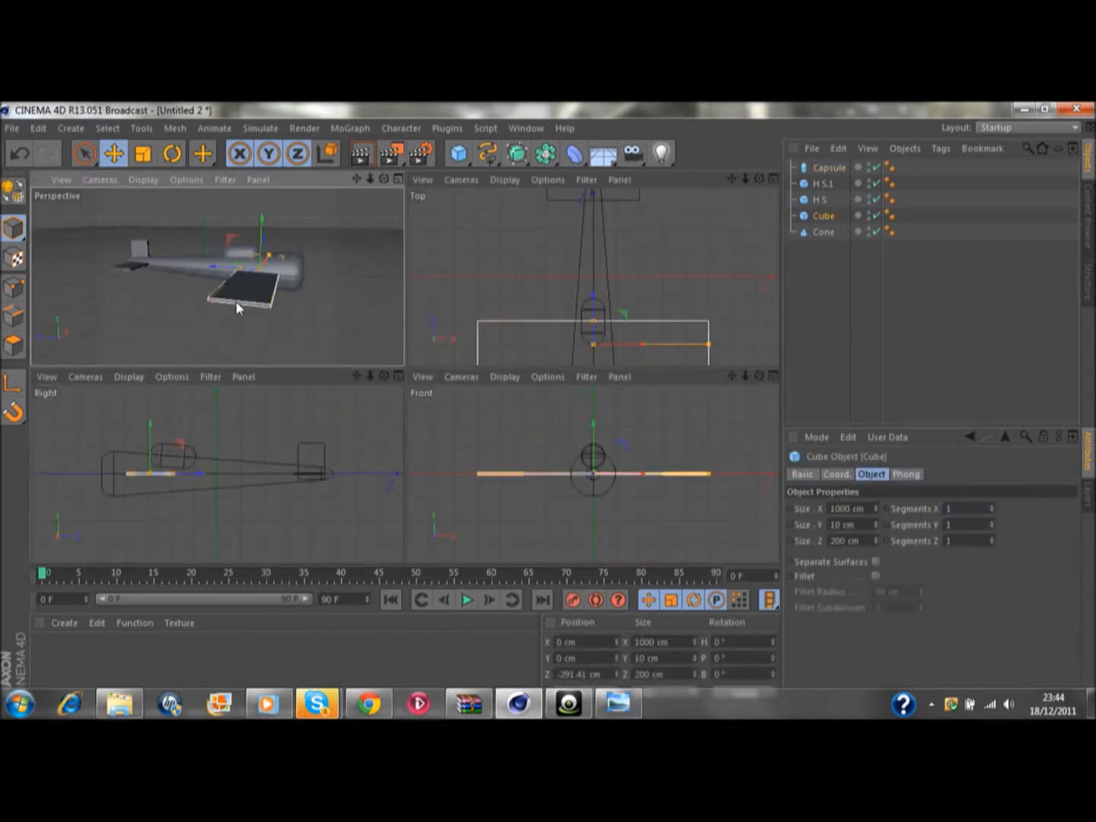
pyautogui.click(396, 179)
pyautogui.click(668, 420)
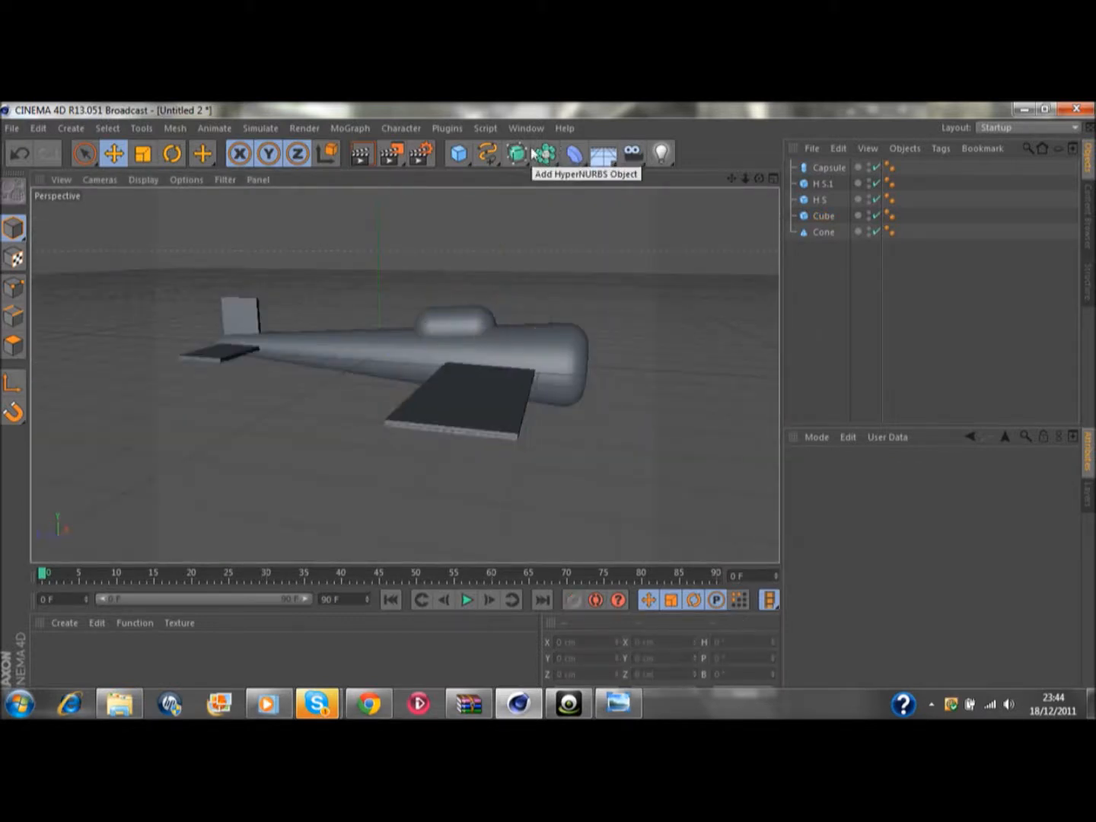
pyautogui.click(360, 156)
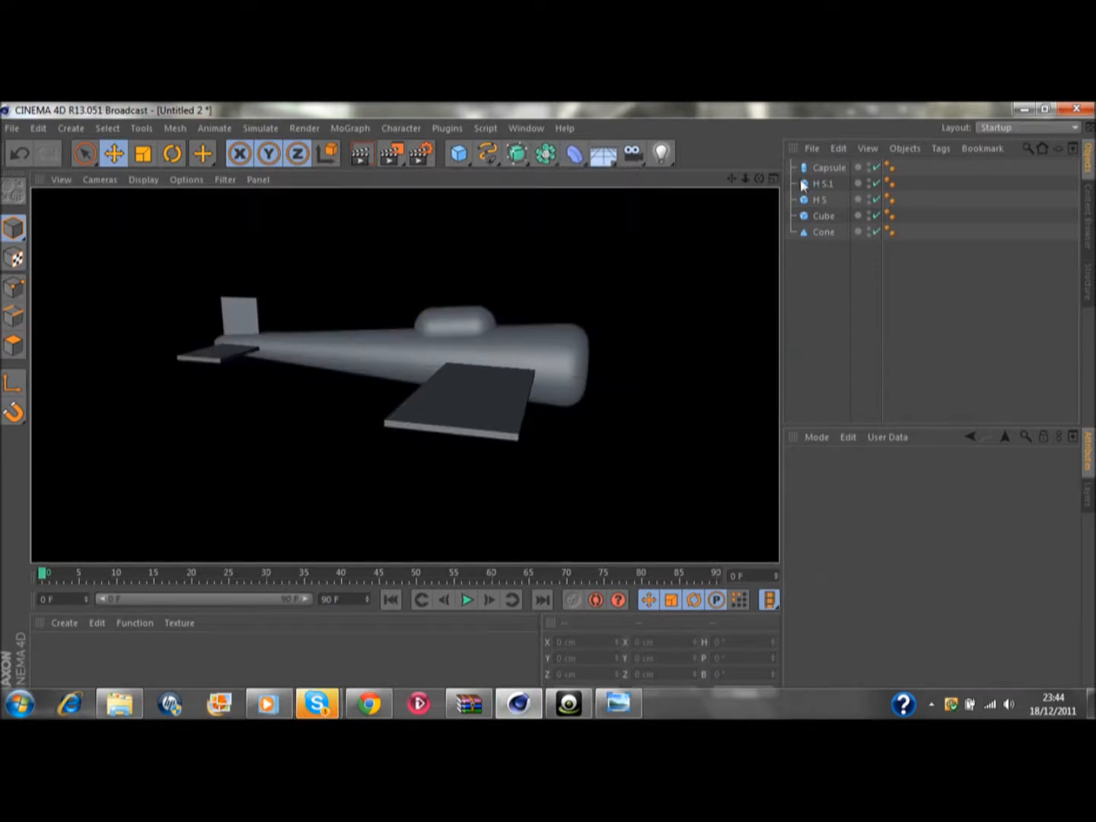
pyautogui.moveTo(759, 180)
pyautogui.mouseDown()
pyautogui.moveTo(807, 220)
pyautogui.moveTo(759, 180)
pyautogui.mouseUp()
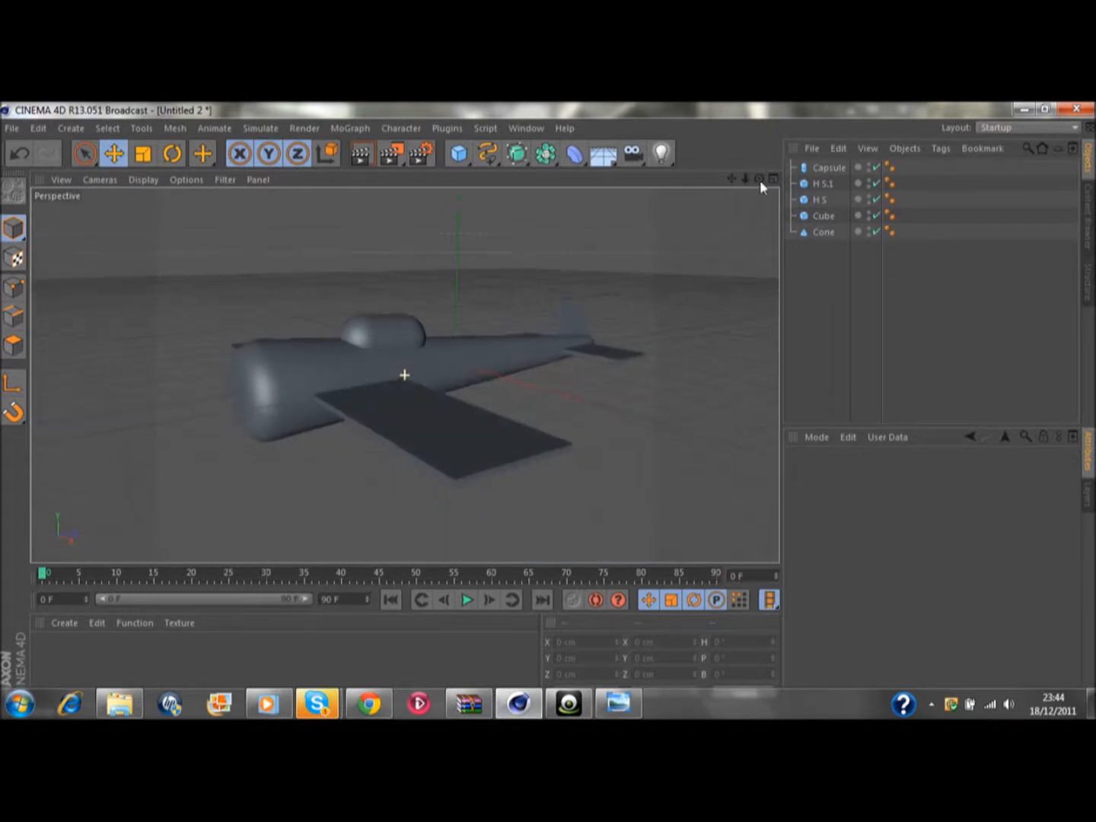
pyautogui.click(359, 156)
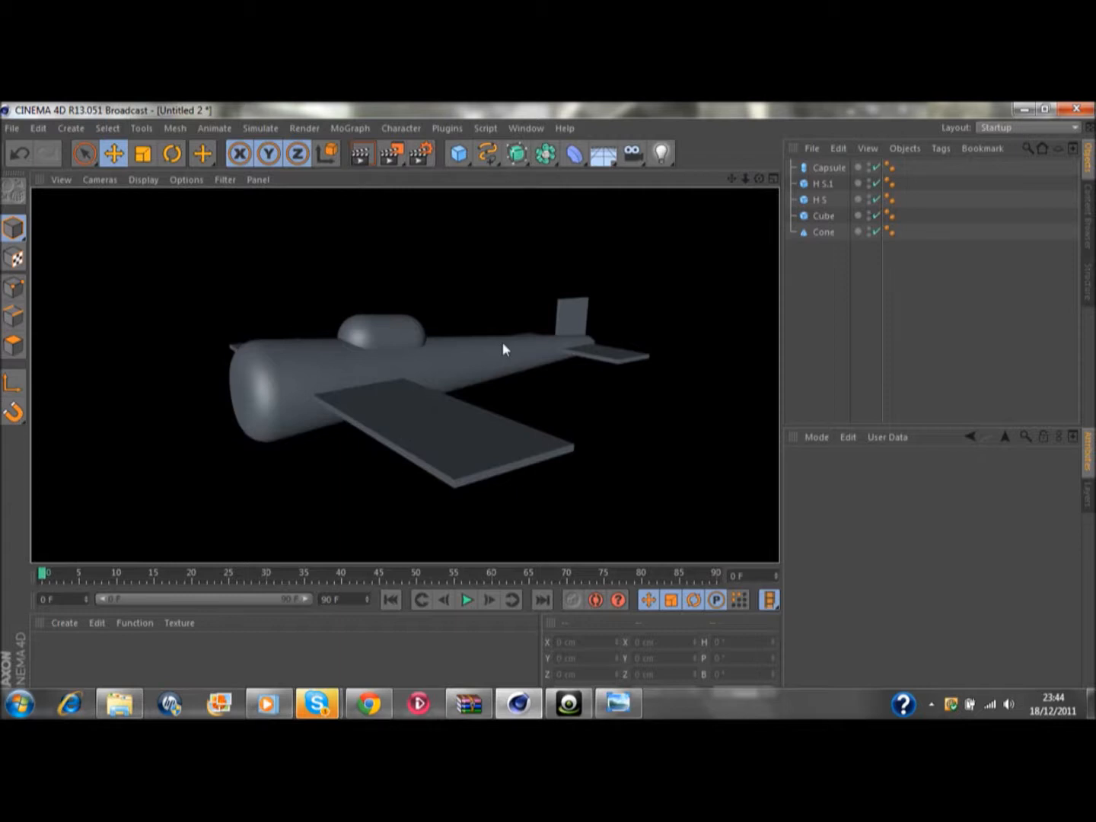
pyautogui.click(651, 401)
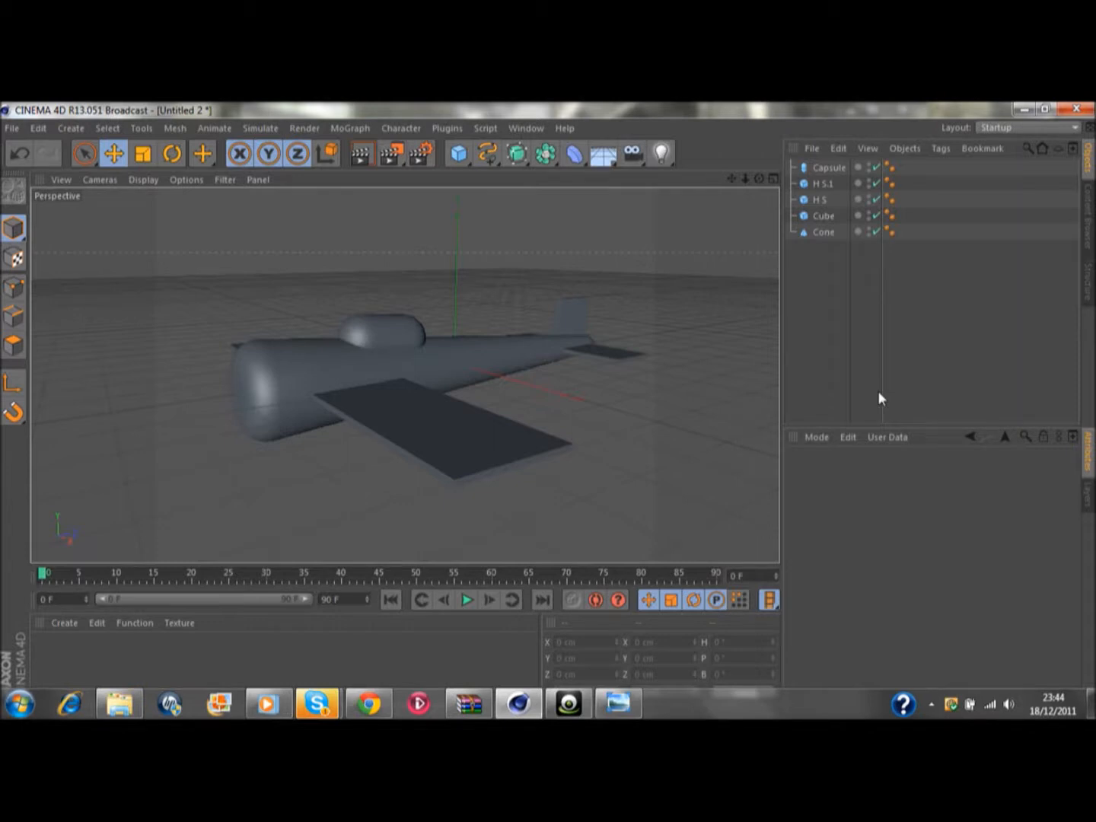
# Step: Disable the capsule, H S.1, H S, Cube and Cone objects so the airplane is hidden
pyautogui.click(877, 169)
pyautogui.moveTo(879, 174); pyautogui.dragTo(876, 235)
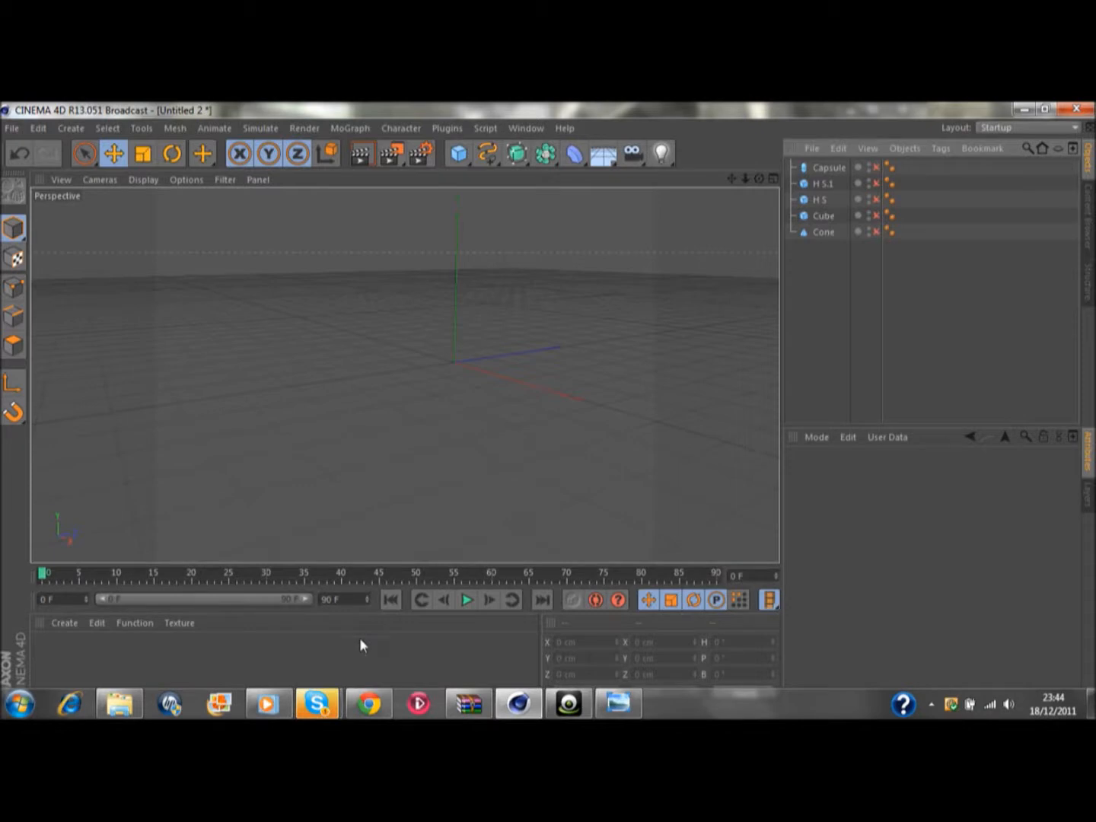
pyautogui.moveTo(319, 704)
# Step: Add a new capsule primitive for the propeller hub and set its orientation to +Z
pyautogui.click(459, 157)
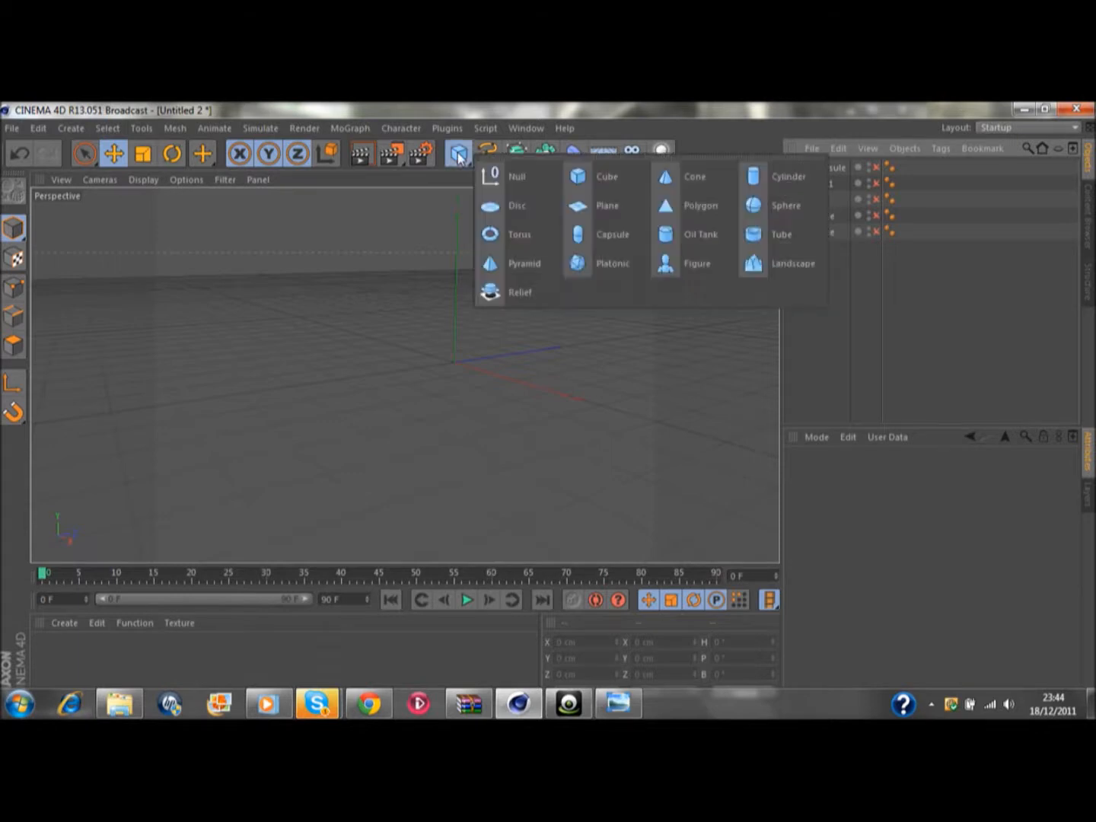
pyautogui.click(591, 234)
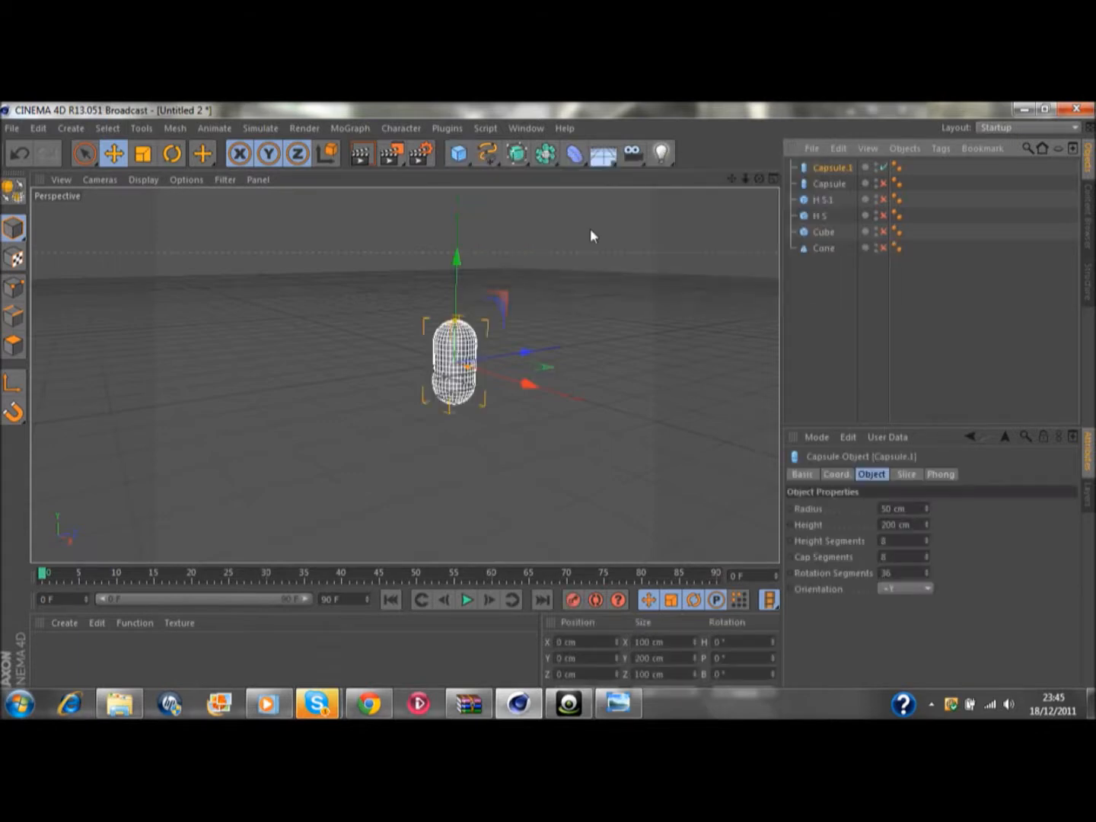
pyautogui.click(905, 587)
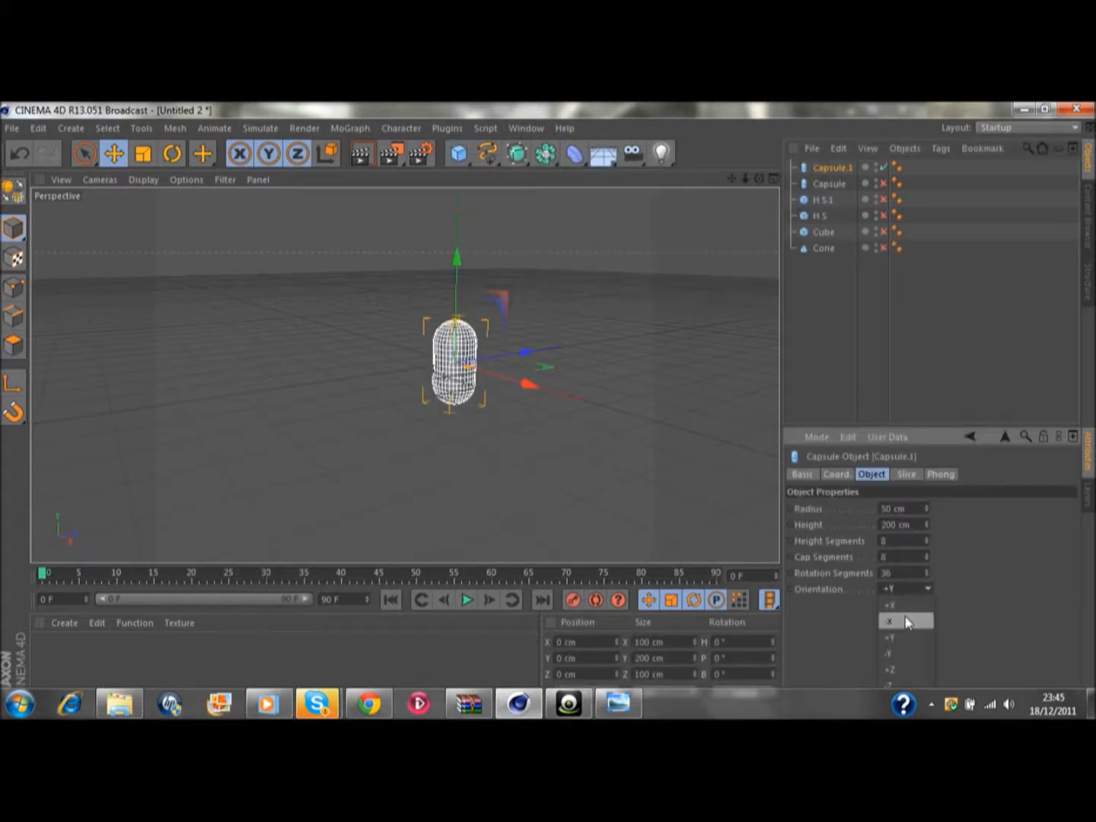
pyautogui.click(890, 669)
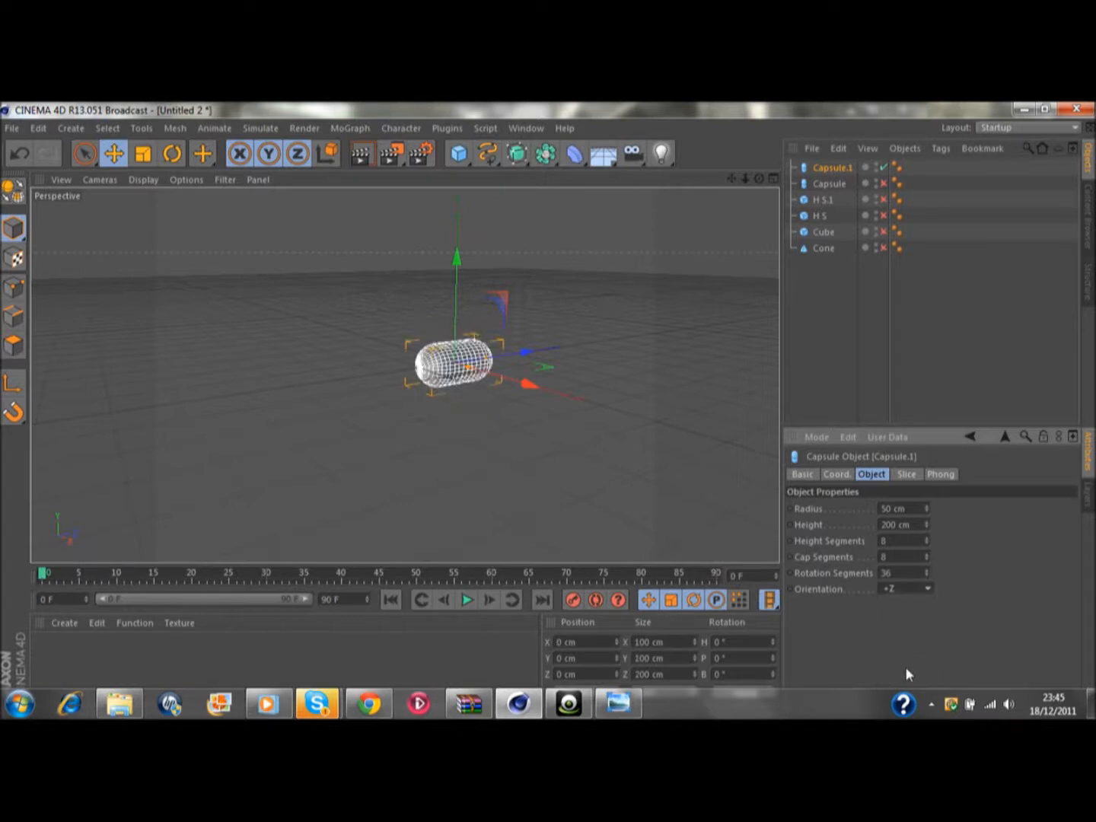
# Step: Add a disc primitive around the new capsule and set its orientation to +Z
pyautogui.click(460, 153)
pyautogui.click(511, 205)
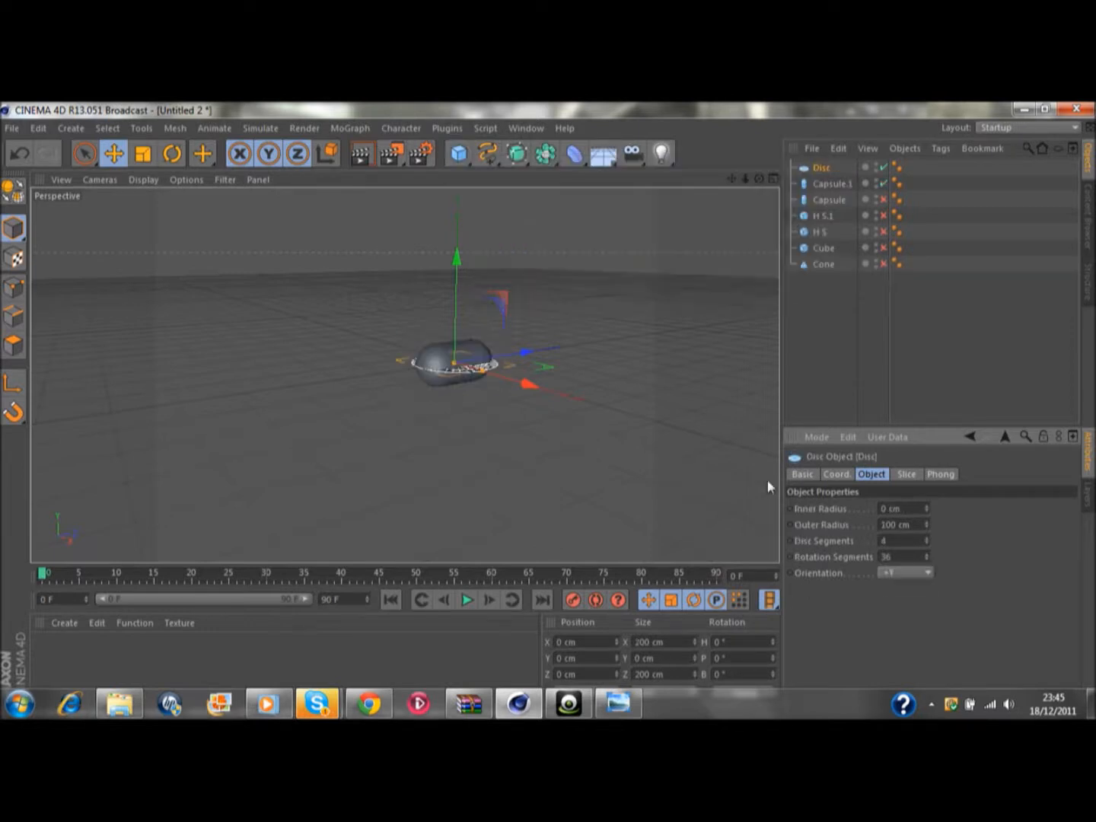
pyautogui.click(910, 571)
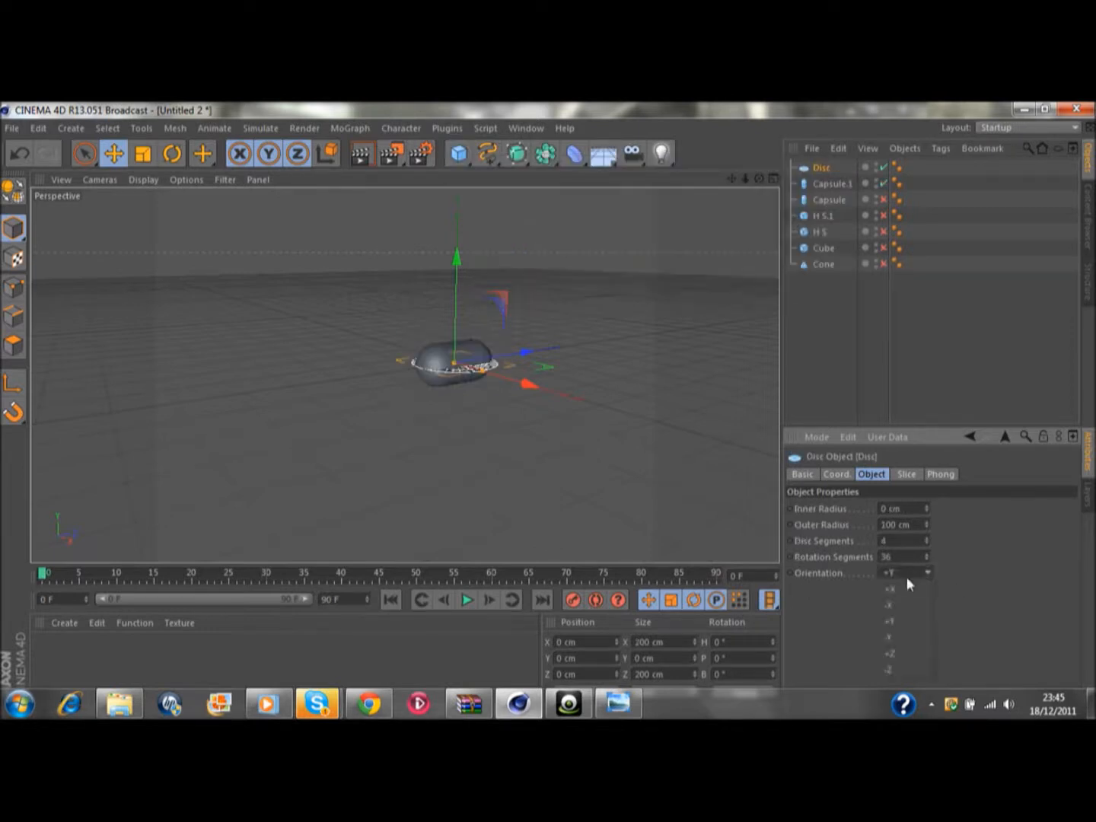
pyautogui.click(901, 654)
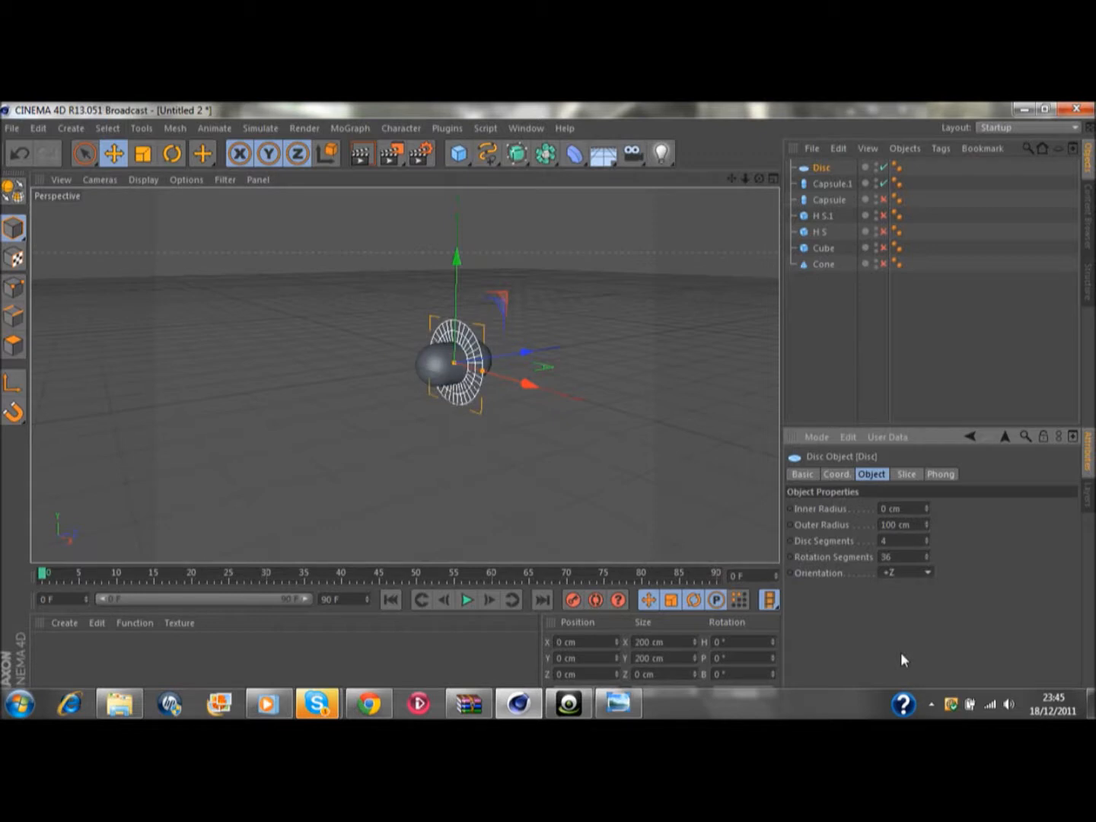
# Step: Enable slicing on the disc and set the slice's start angle to 150° to leave a narrow blade segment
pyautogui.keyDown('alt'); pyautogui.moveTo(675, 375); pyautogui.dragTo(407, 374); pyautogui.keyUp('alt')
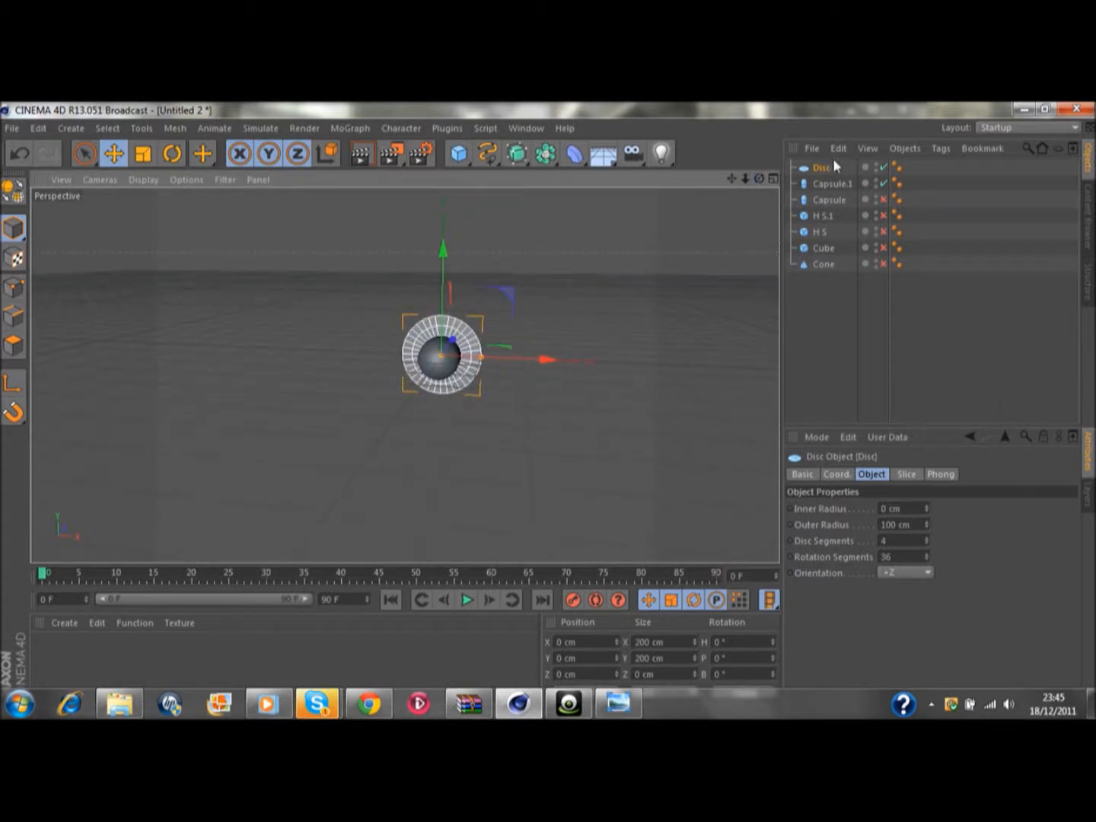
pyautogui.click(907, 475)
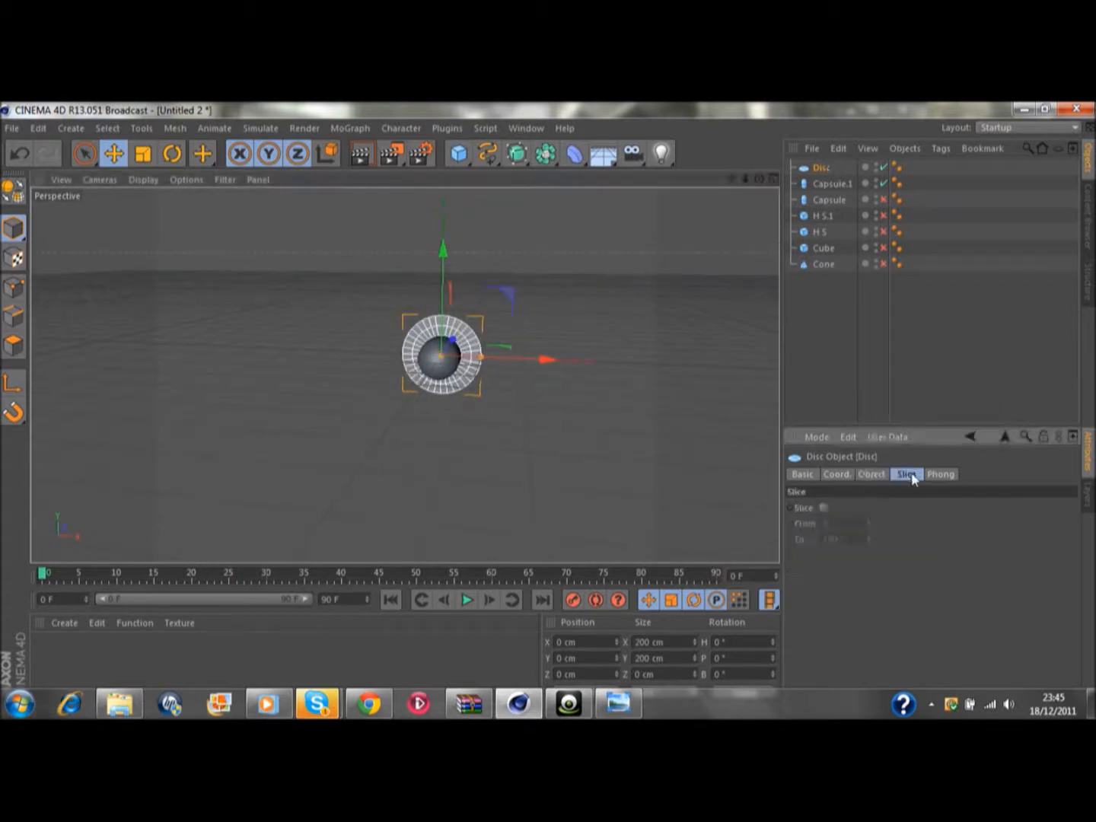
pyautogui.click(824, 508)
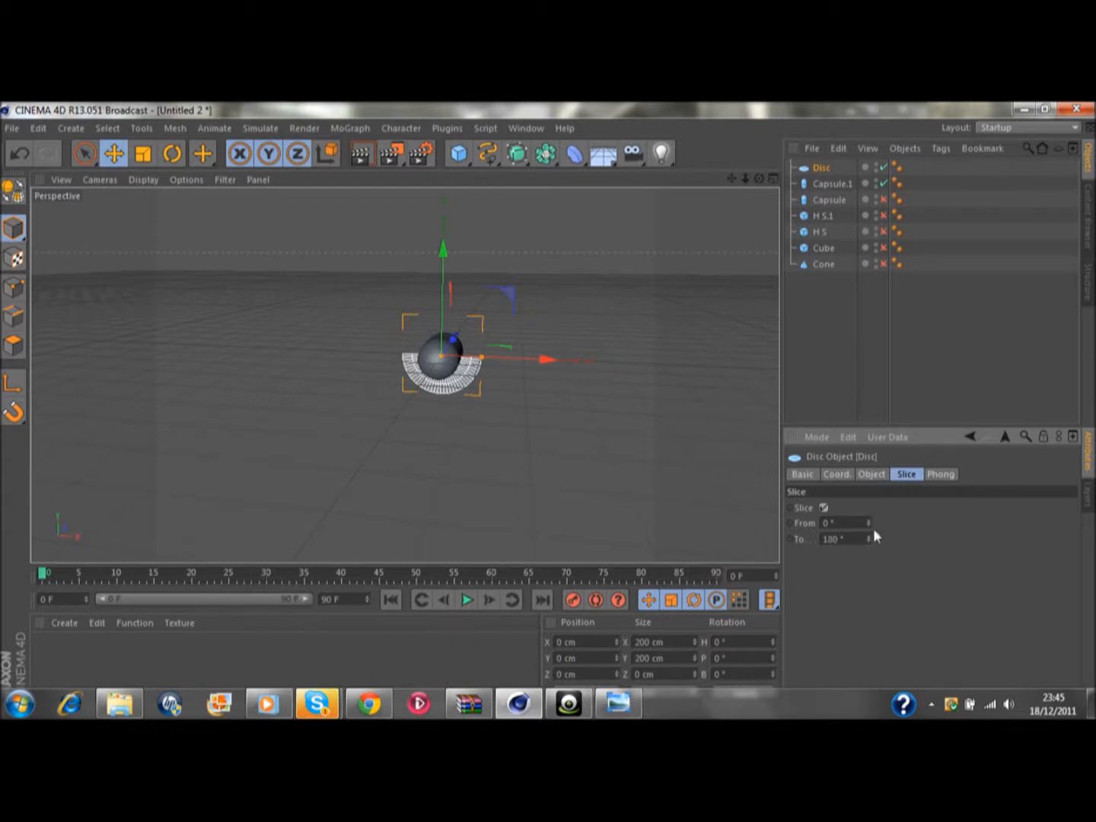
pyautogui.moveTo(869, 525); pyautogui.dragTo(962, 511)
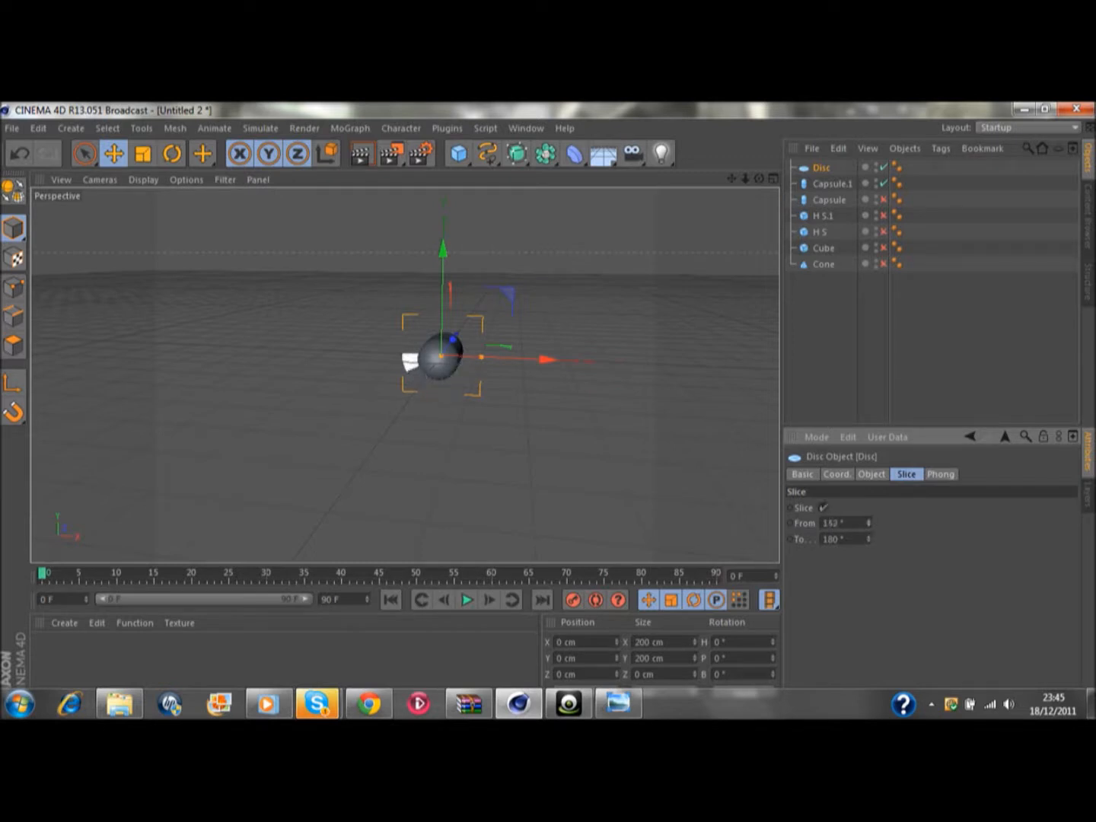
pyautogui.click(838, 523)
pyautogui.press('Delete')
pyautogui.write('0')
pyautogui.press('Return')
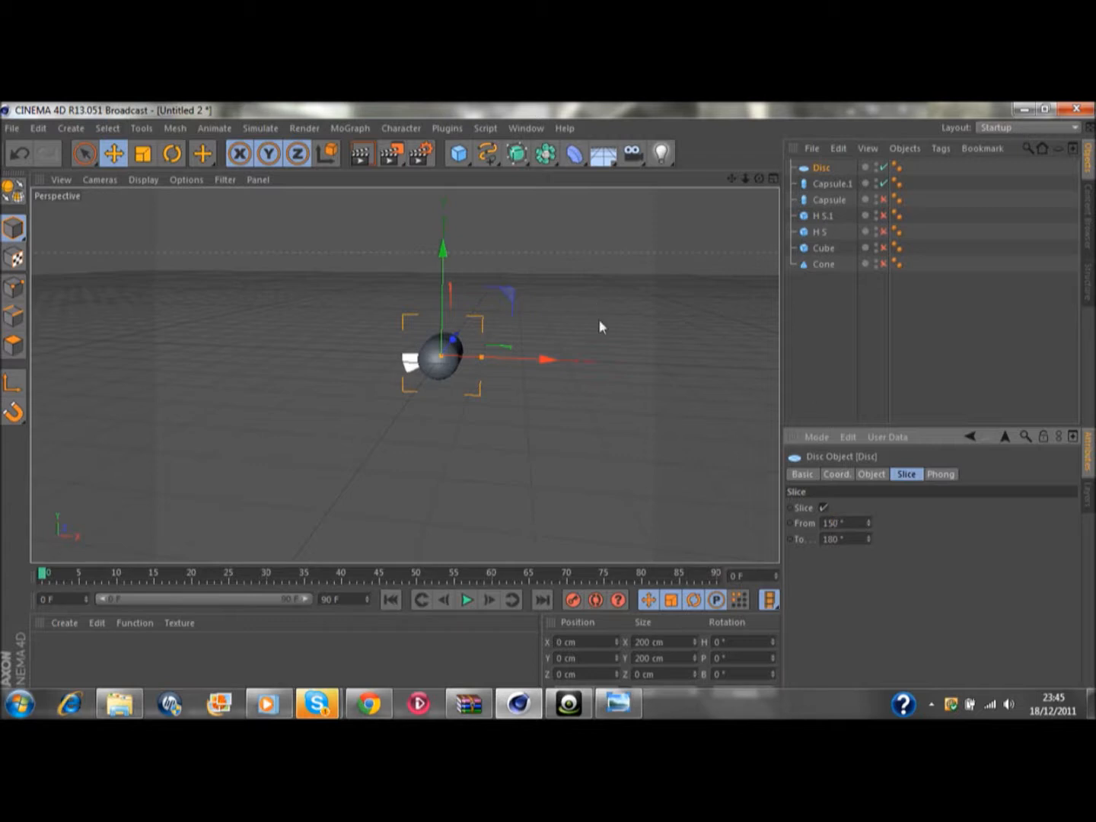
# Step: Try duplicating the sliced disc as a second blade and changing the copy's slice start angle, and delete the copy
pyautogui.click(601, 435)
pyautogui.click(433, 358)
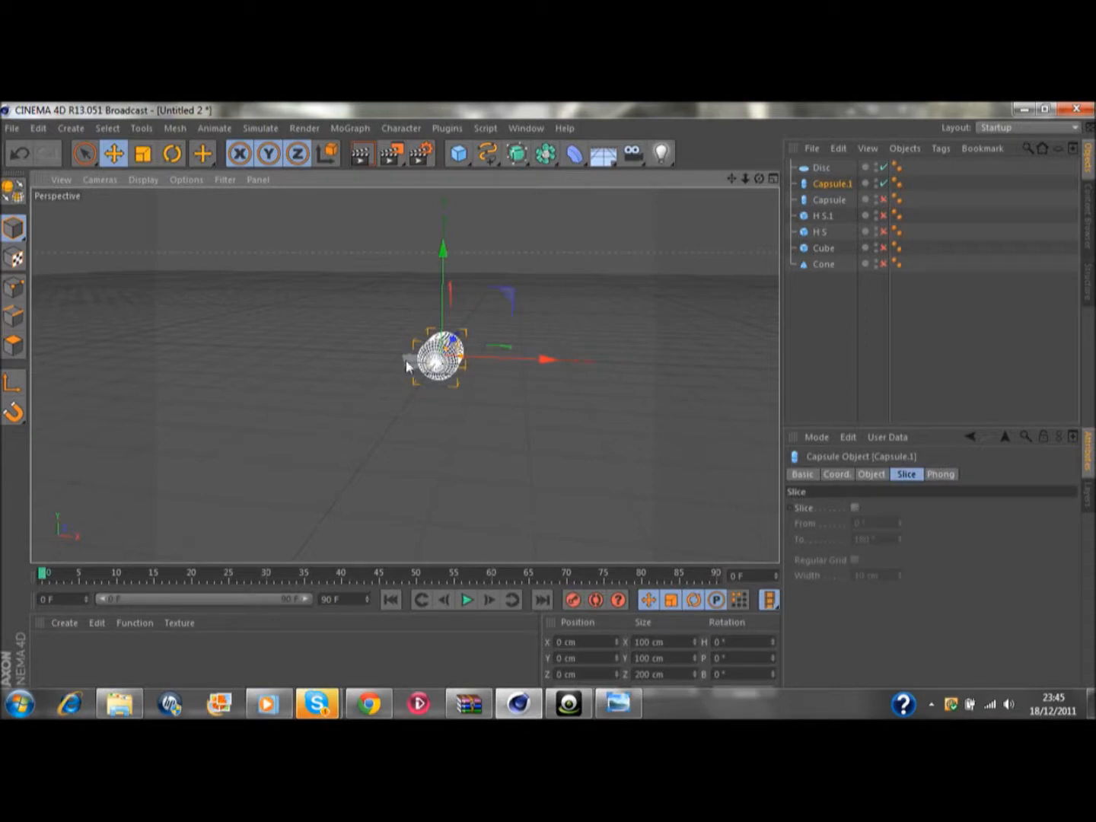
pyautogui.click(408, 362)
pyautogui.hotkey('ctrl', 'c')
pyautogui.hotkey('ctrl', 'v')
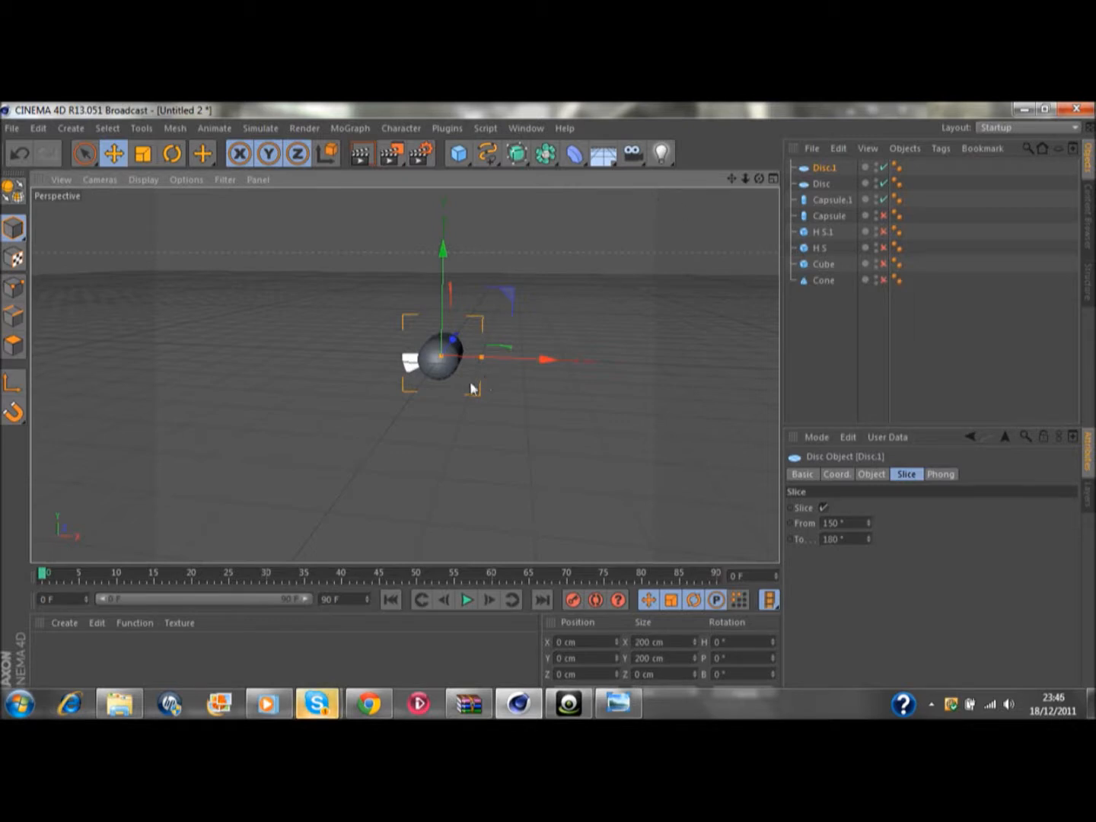
pyautogui.moveTo(866, 523)
pyautogui.mouseDown()
pyautogui.moveTo(867, 449)
pyautogui.moveTo(867, 531)
pyautogui.mouseUp()
pyautogui.hotkey('ctrl', 'z')
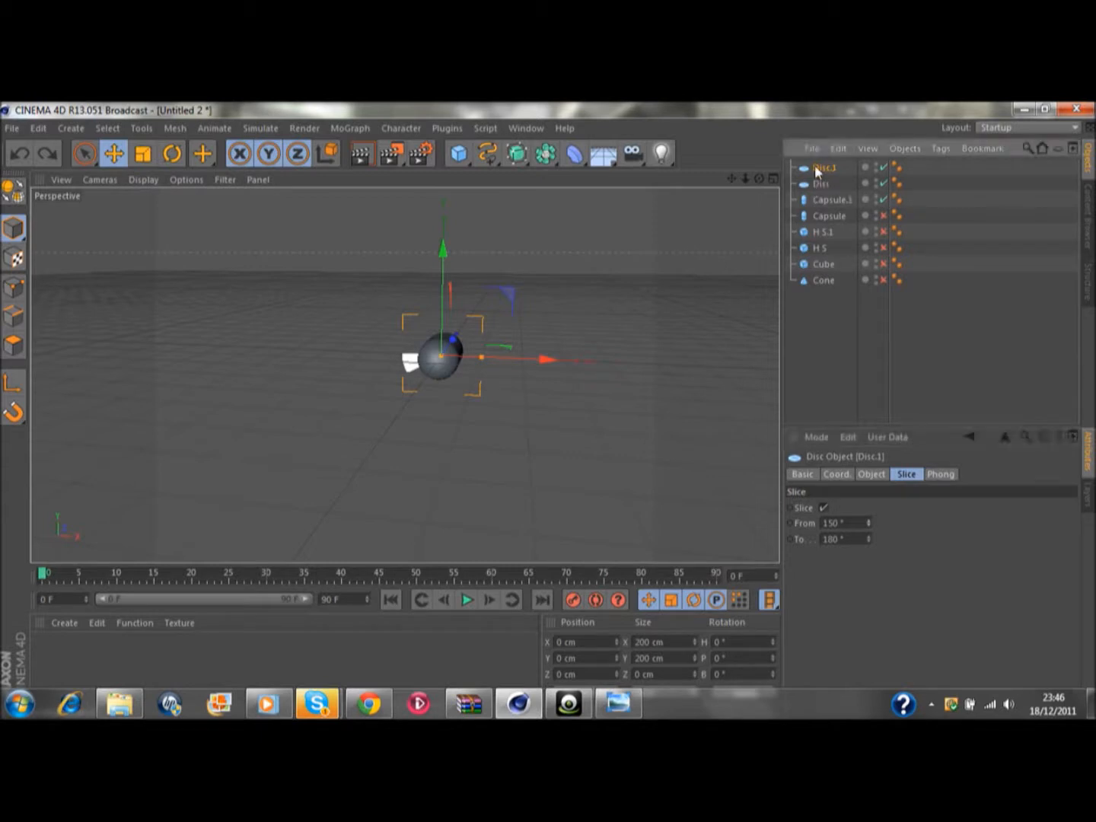
pyautogui.click(648, 284)
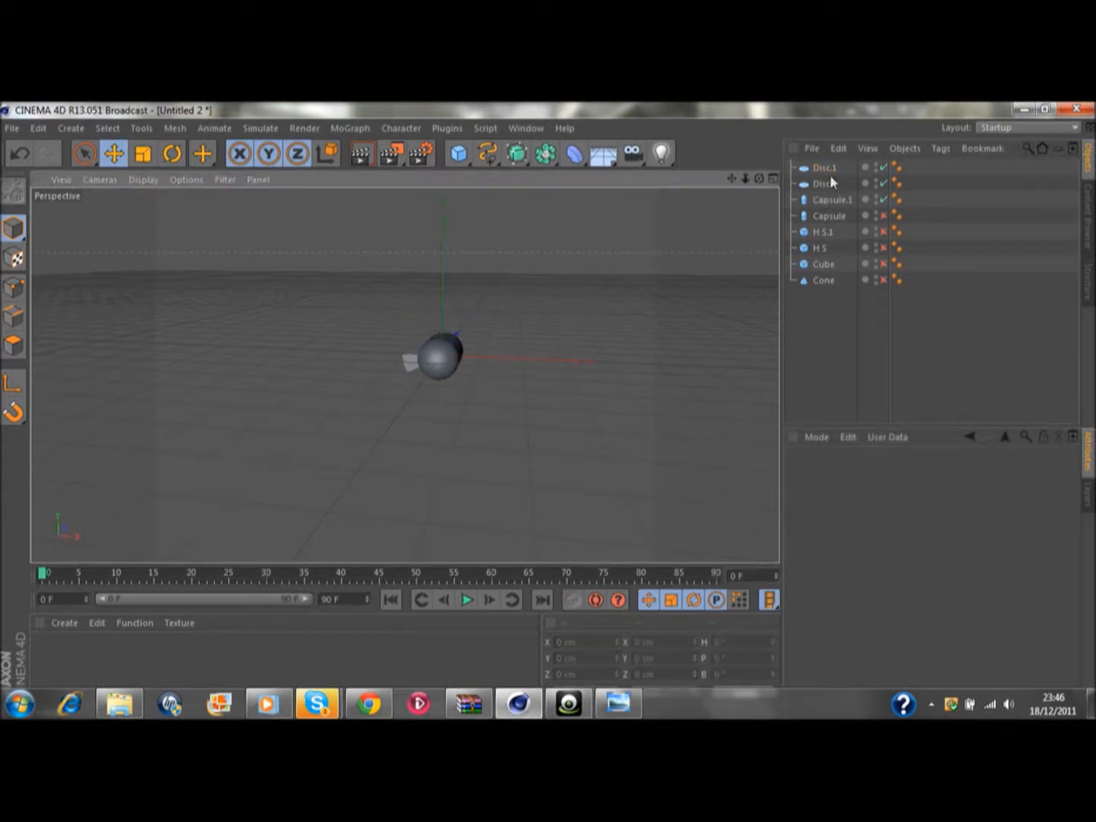
pyautogui.click(822, 175)
pyautogui.press('Delete')
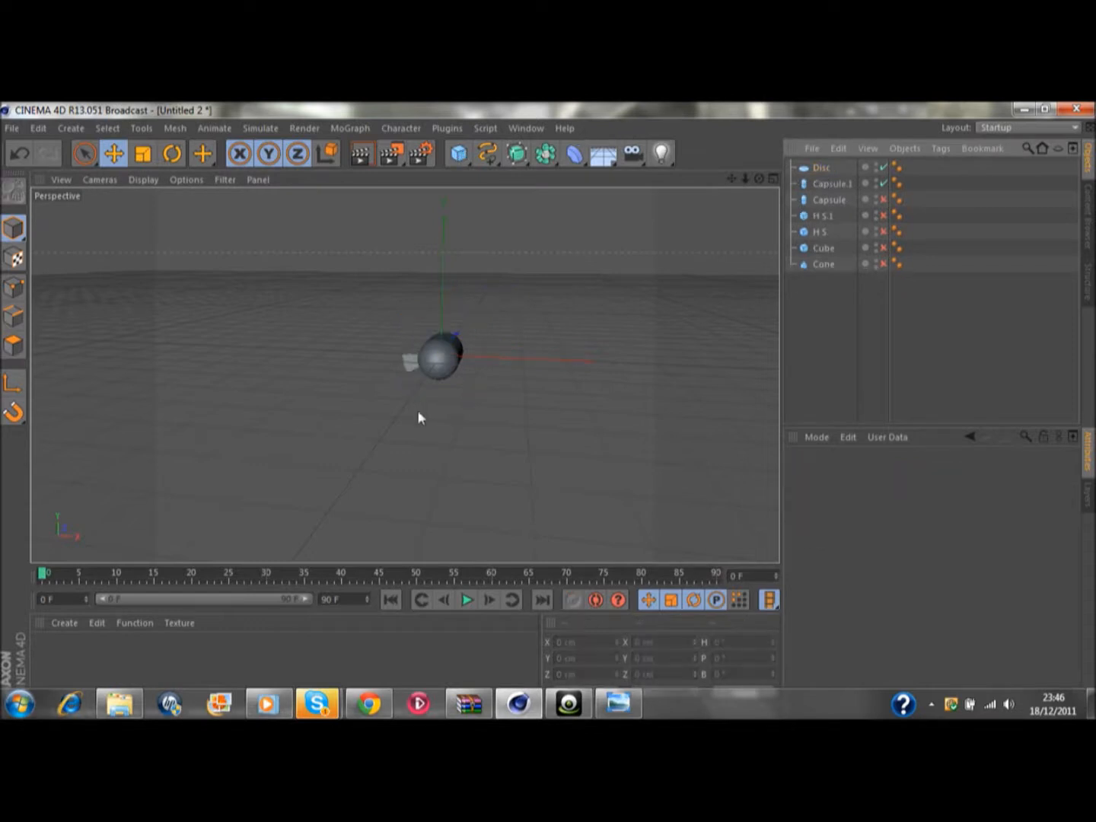
# Step: Add a second disc primitive around the hub and set its orientation to +Z
pyautogui.click(461, 156)
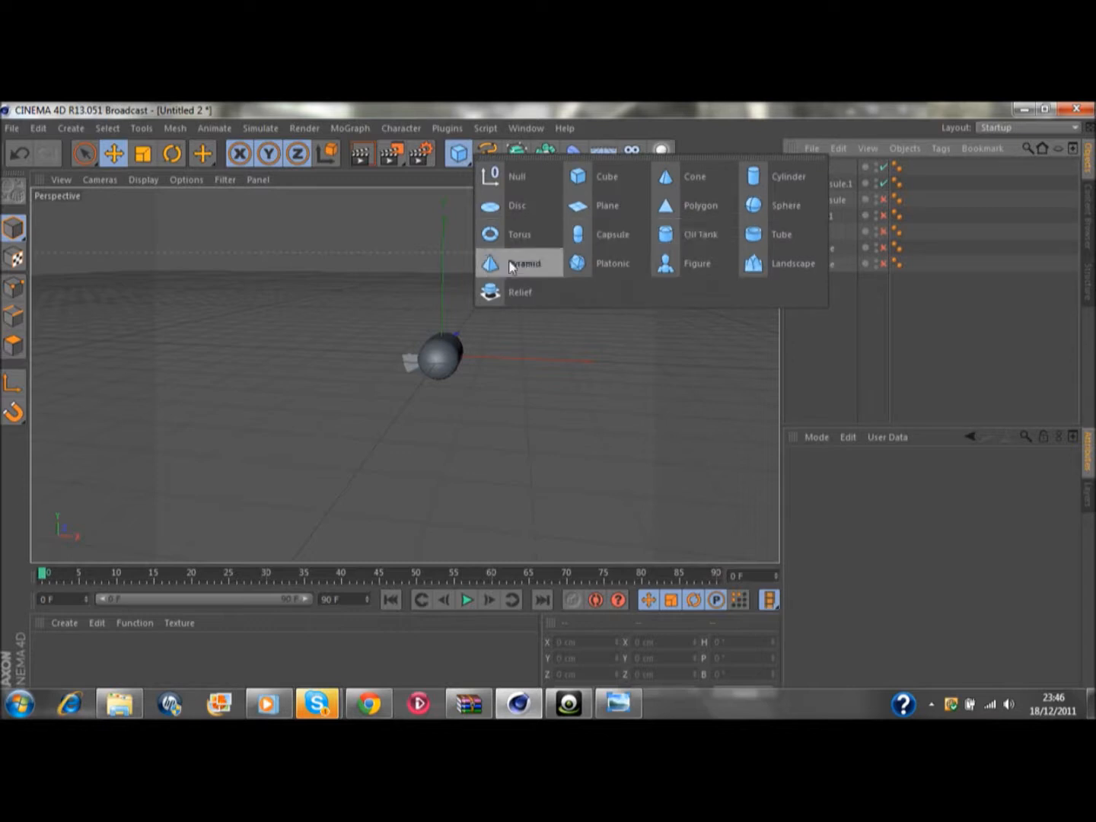
pyautogui.click(518, 207)
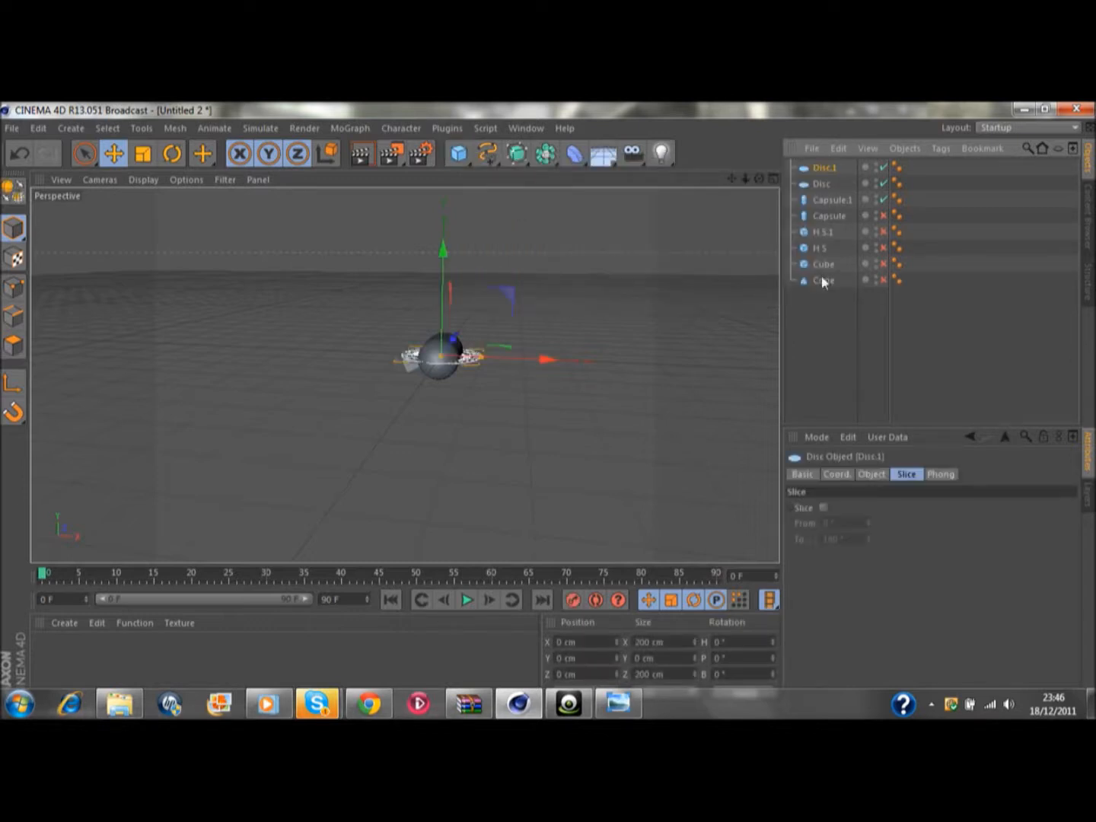
pyautogui.click(829, 473)
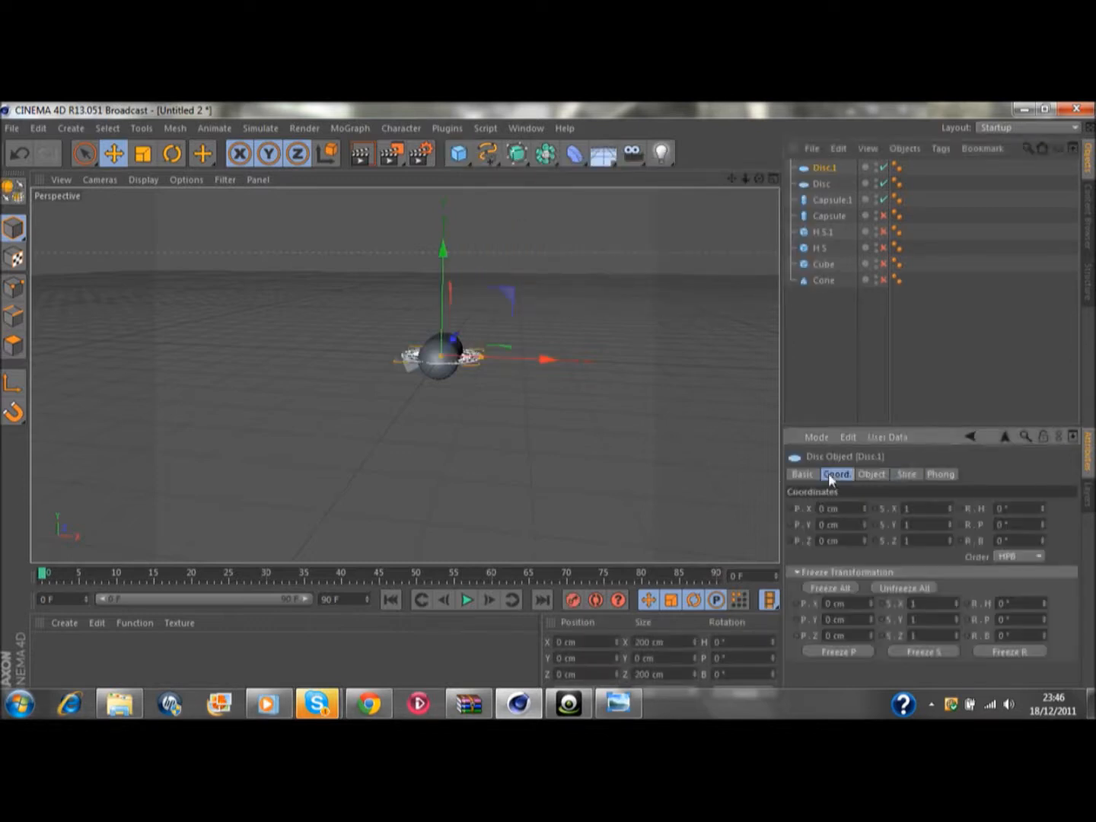
pyautogui.click(868, 475)
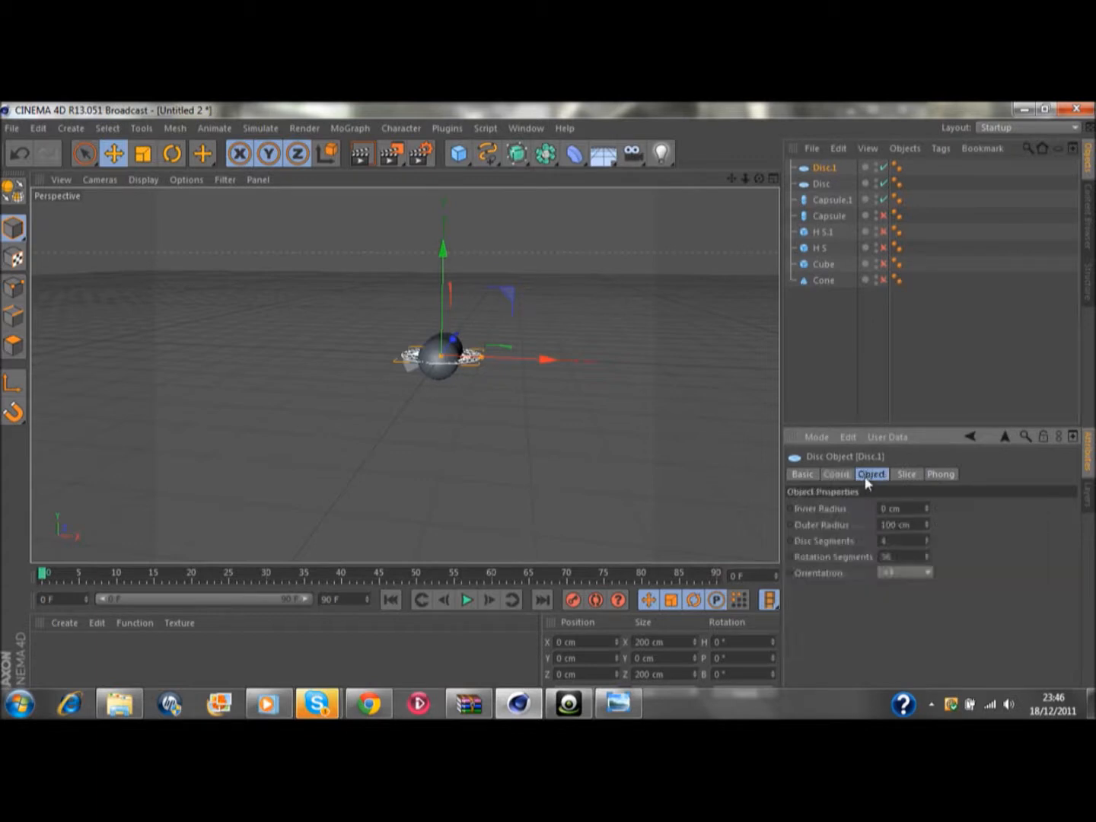
pyautogui.click(926, 573)
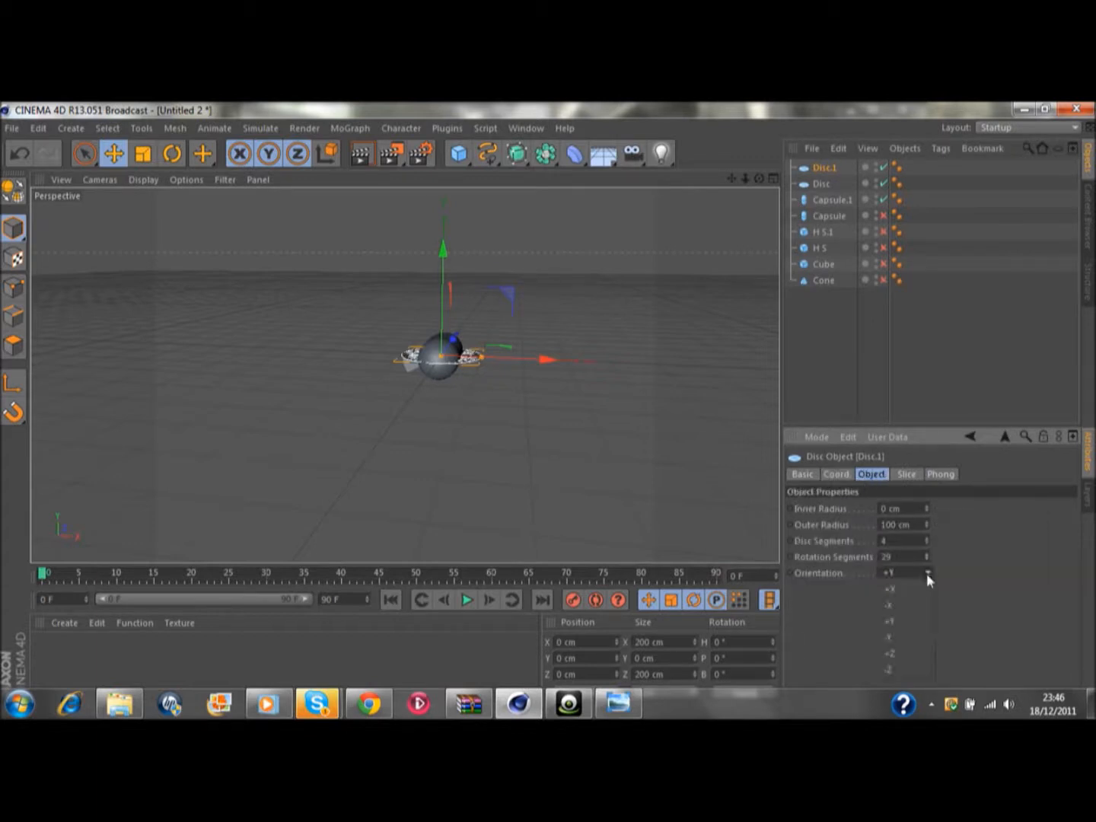
pyautogui.click(903, 657)
pyautogui.hotkey('ctrl', 'z')
pyautogui.click(912, 571)
pyautogui.click(904, 655)
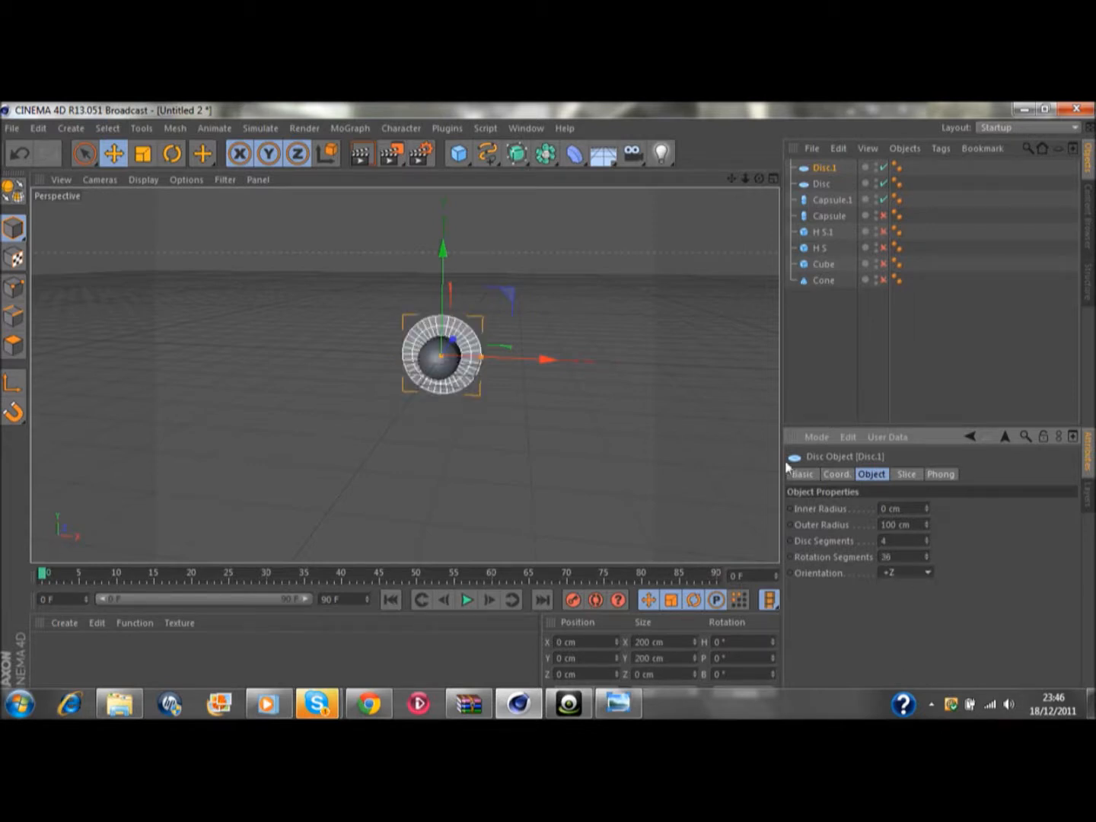
# Step: Try slicing the second disc with a start angle of 180°, and delete that disc
pyautogui.click(905, 474)
pyautogui.click(824, 508)
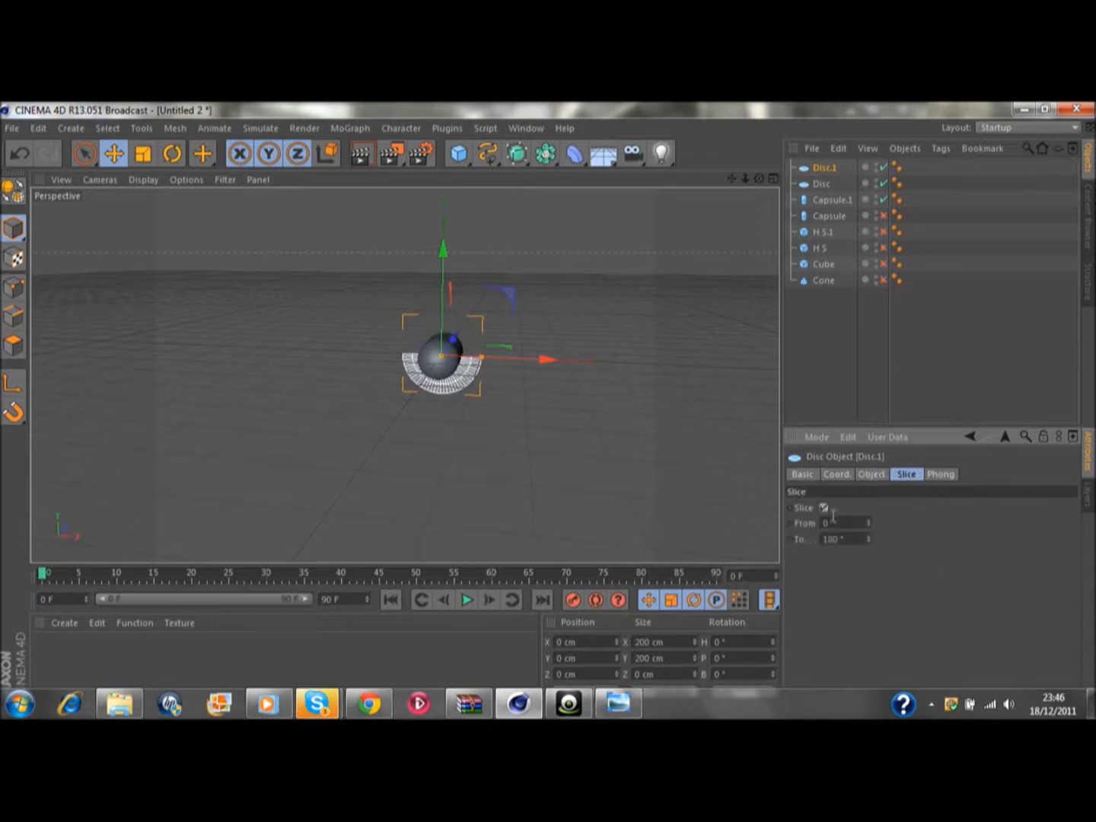
pyautogui.moveTo(868, 524); pyautogui.dragTo(924, 517)
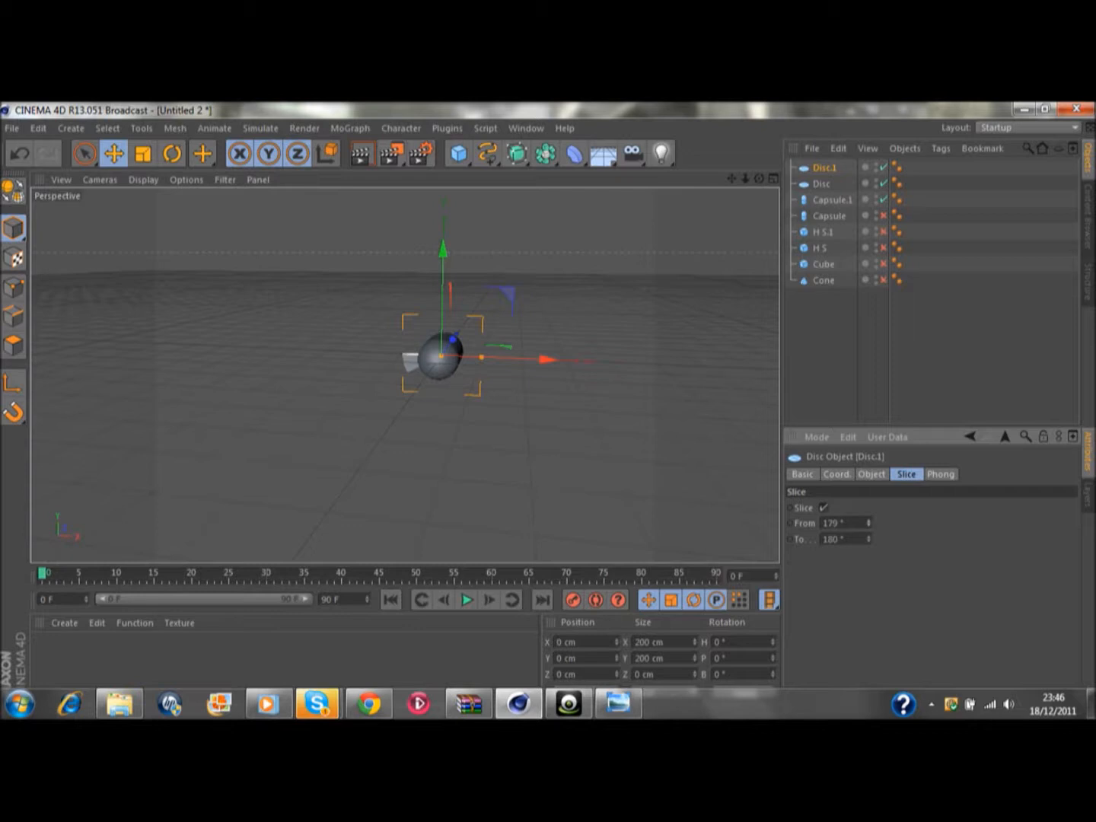
pyautogui.click(863, 328)
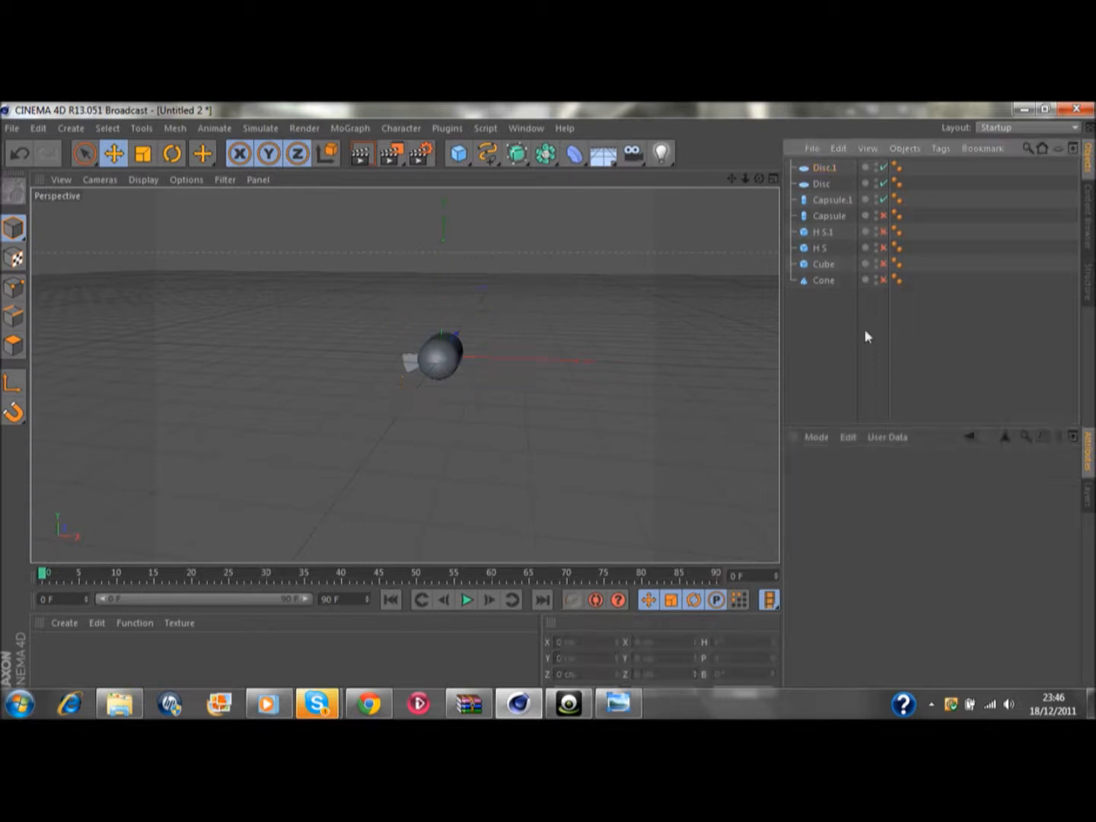
pyautogui.click(826, 170)
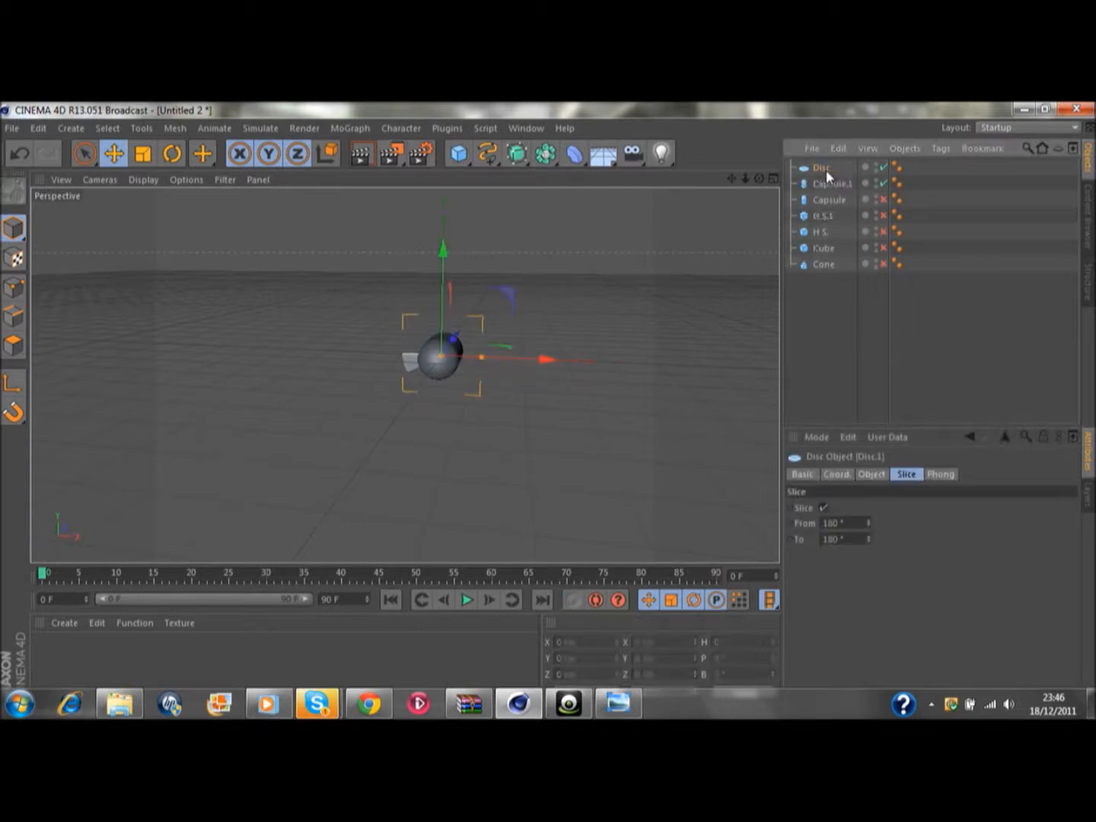
pyautogui.press('Delete')
# Step: Nest the sliced disc under Capsule.1 and duplicate the disc on its own
pyautogui.moveTo(826, 174); pyautogui.dragTo(826, 186)
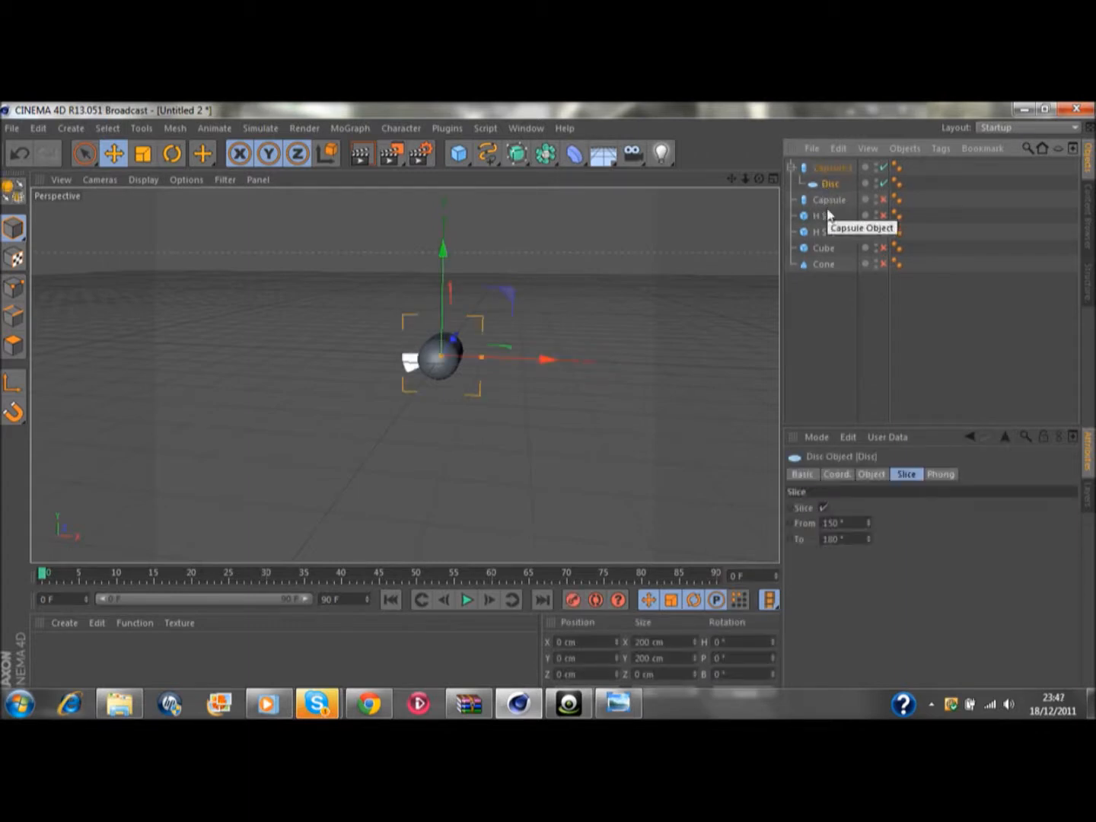
pyautogui.hotkey('ctrl', 'c')
pyautogui.hotkey('ctrl', 'v')
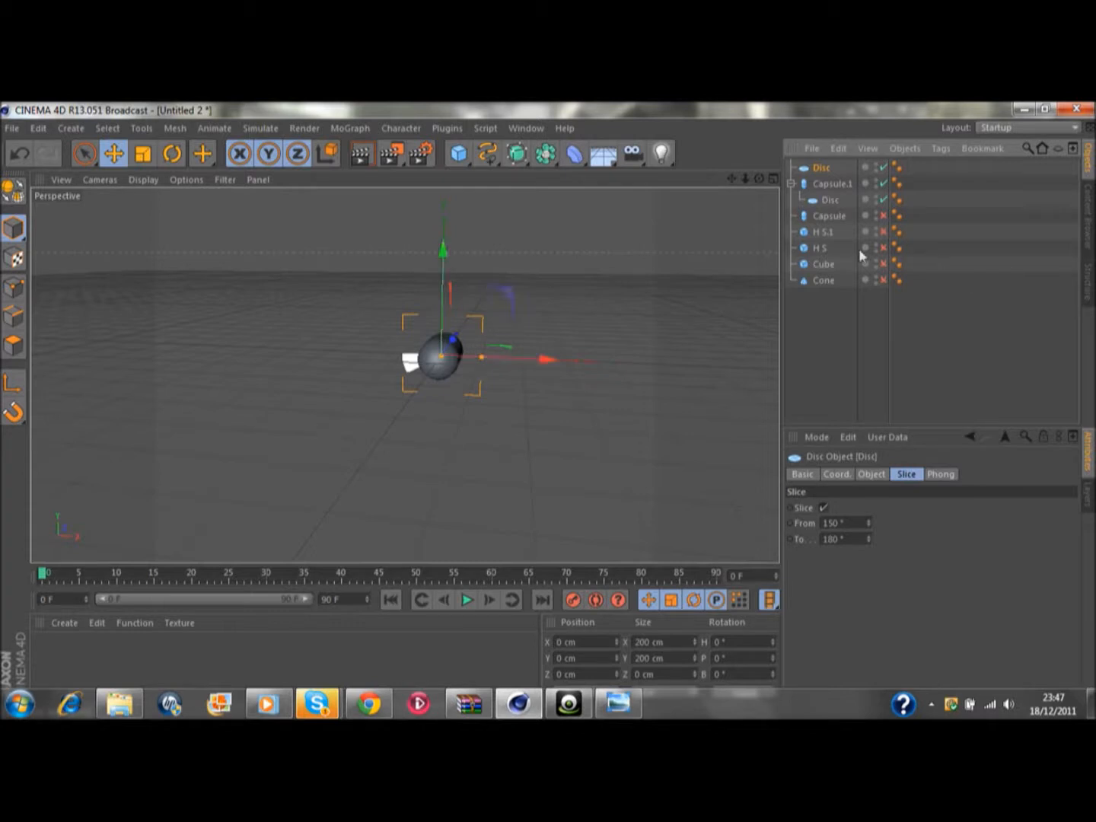
# Step: Delete the disabled cockpit capsule and the disc nested under Capsule.1
pyautogui.click(826, 216)
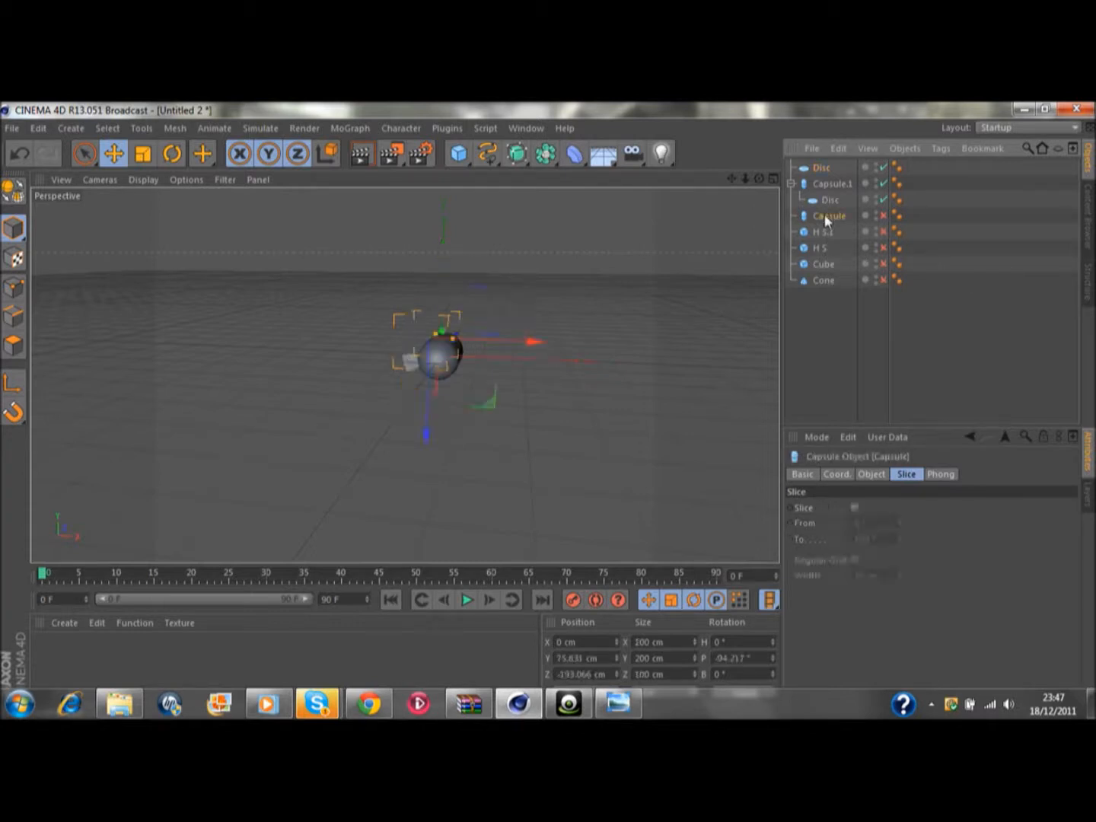
pyautogui.press('Delete')
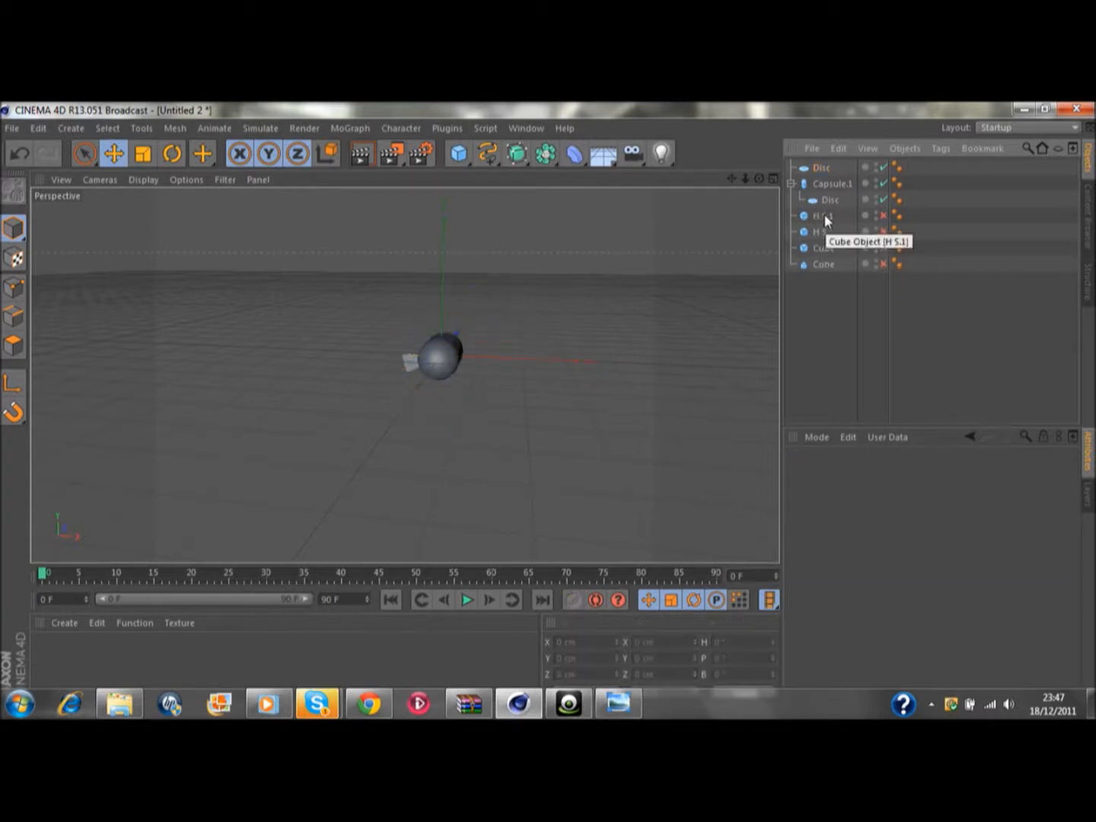
pyautogui.click(828, 201)
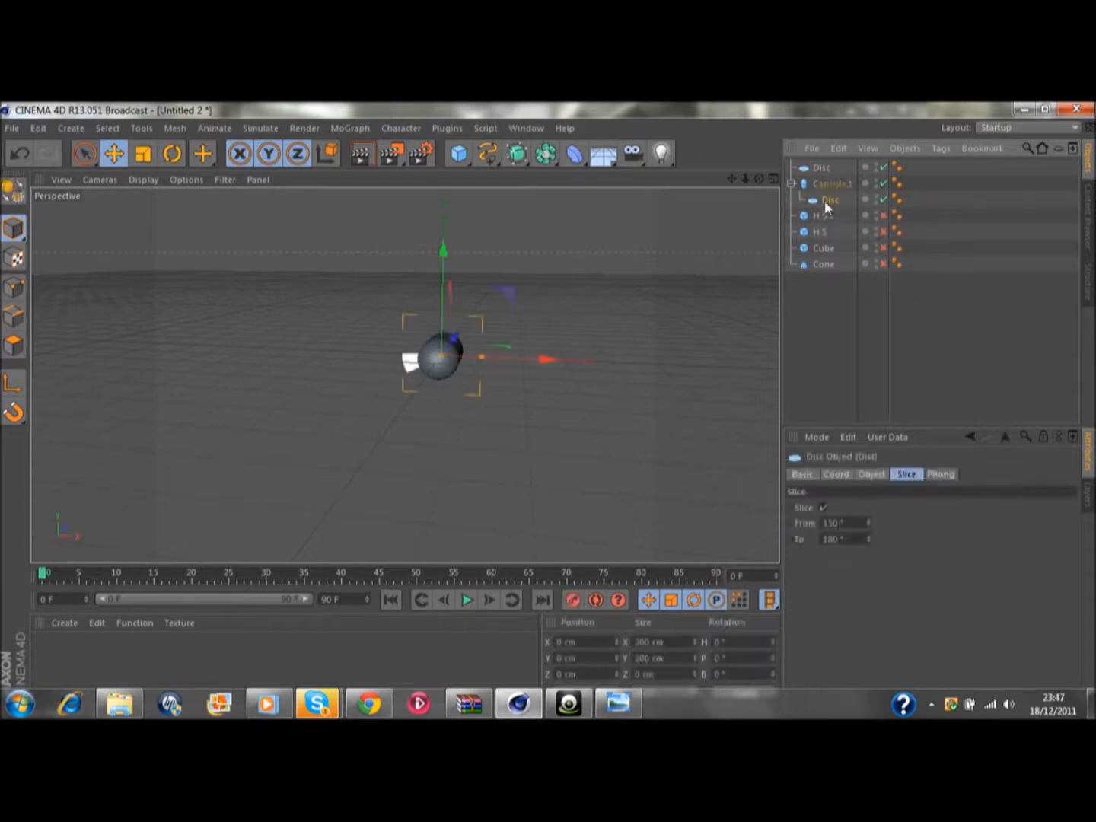
pyautogui.press('Delete')
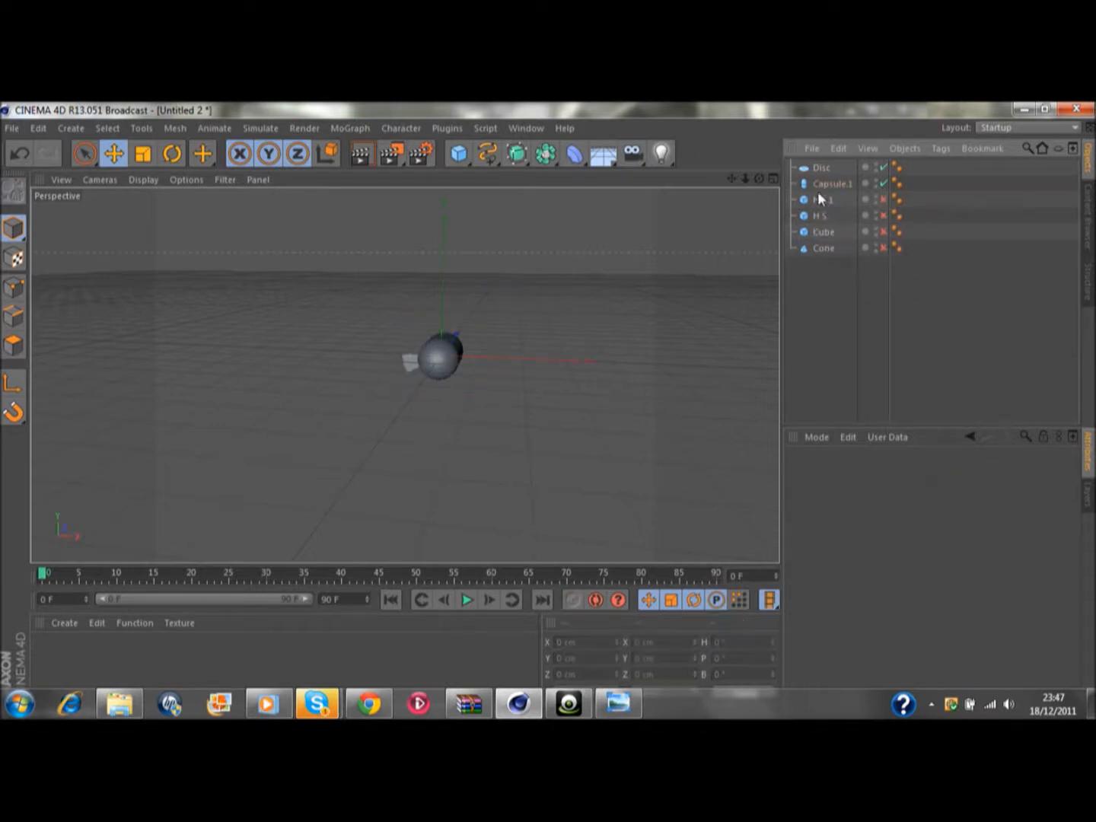
# Step: Nest the remaining sliced disc under Capsule.1 and duplicate the capsule together with its blade
pyautogui.click(818, 184)
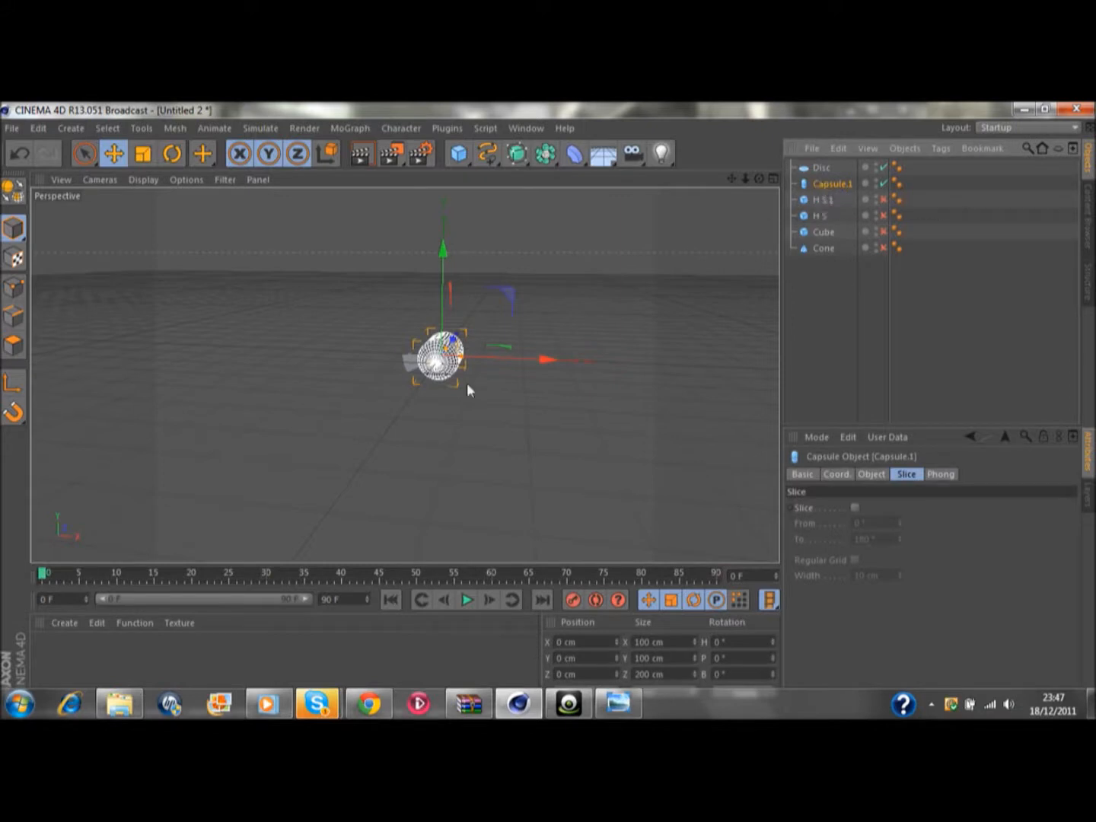
pyautogui.click(649, 284)
pyautogui.moveTo(759, 178); pyautogui.dragTo(1012, 122)
pyautogui.moveTo(759, 179); pyautogui.dragTo(758, 175)
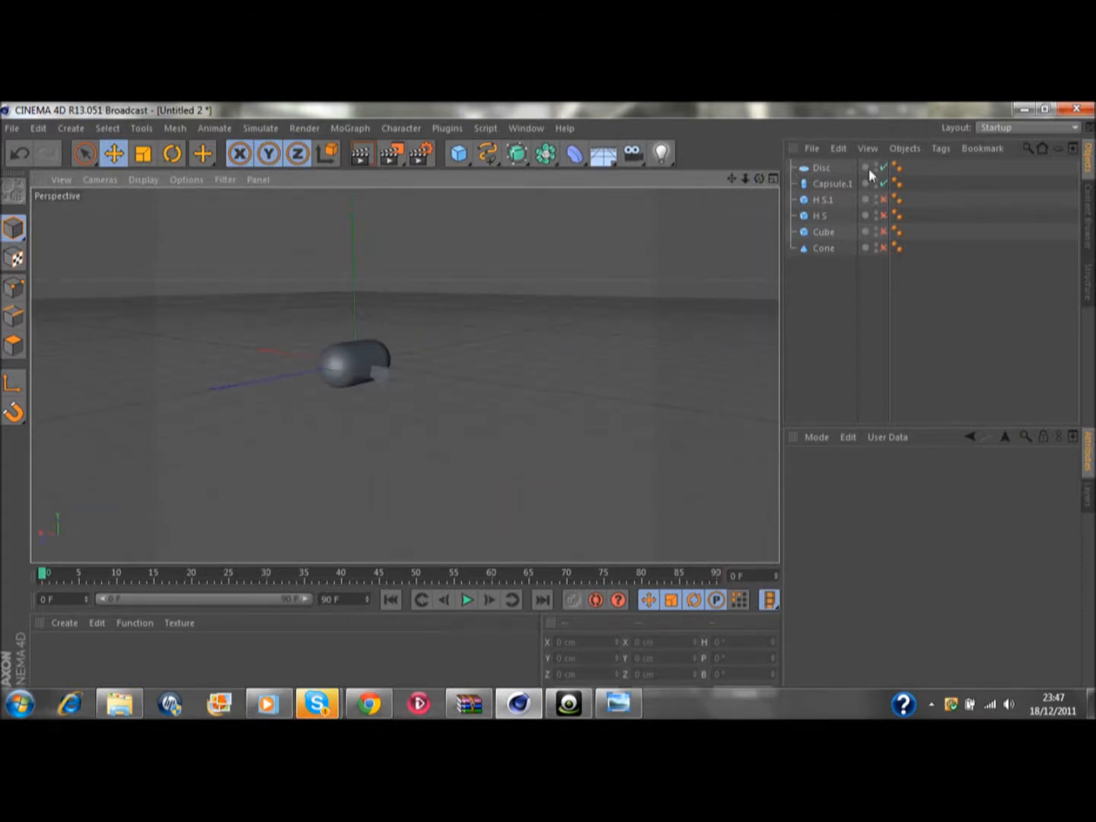
pyautogui.moveTo(759, 179); pyautogui.dragTo(822, 183)
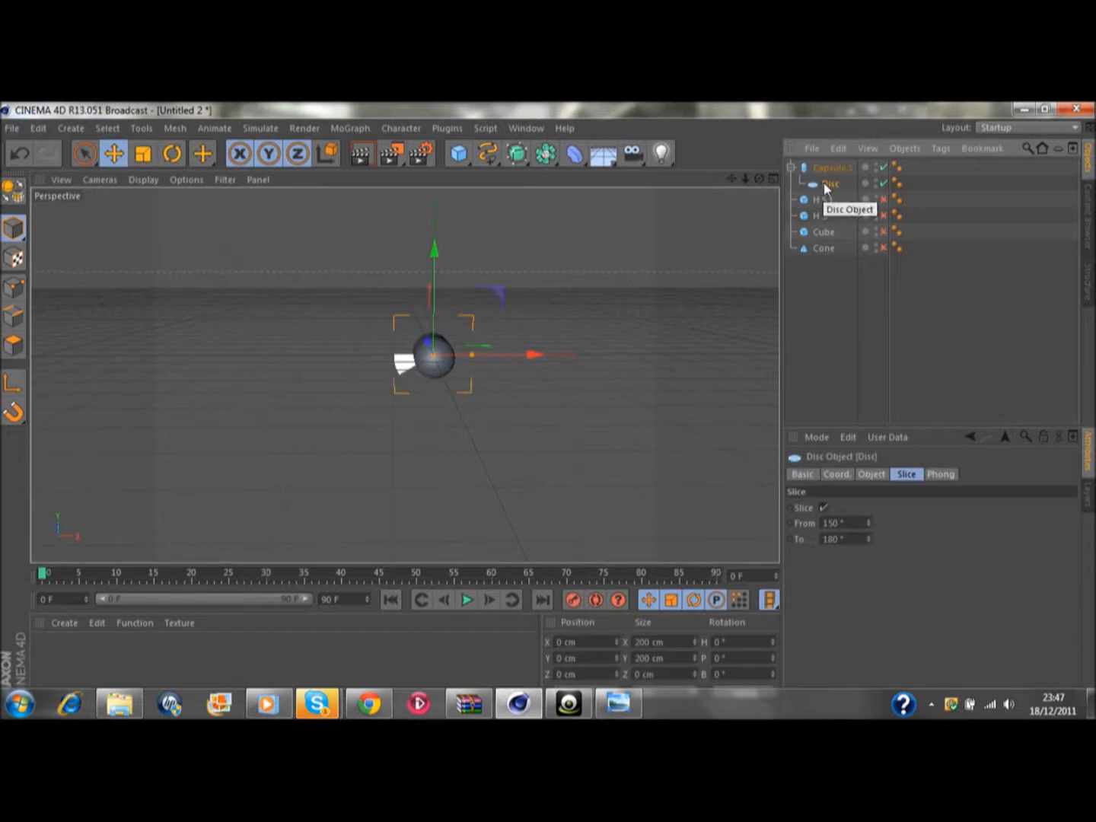
pyautogui.click(831, 168)
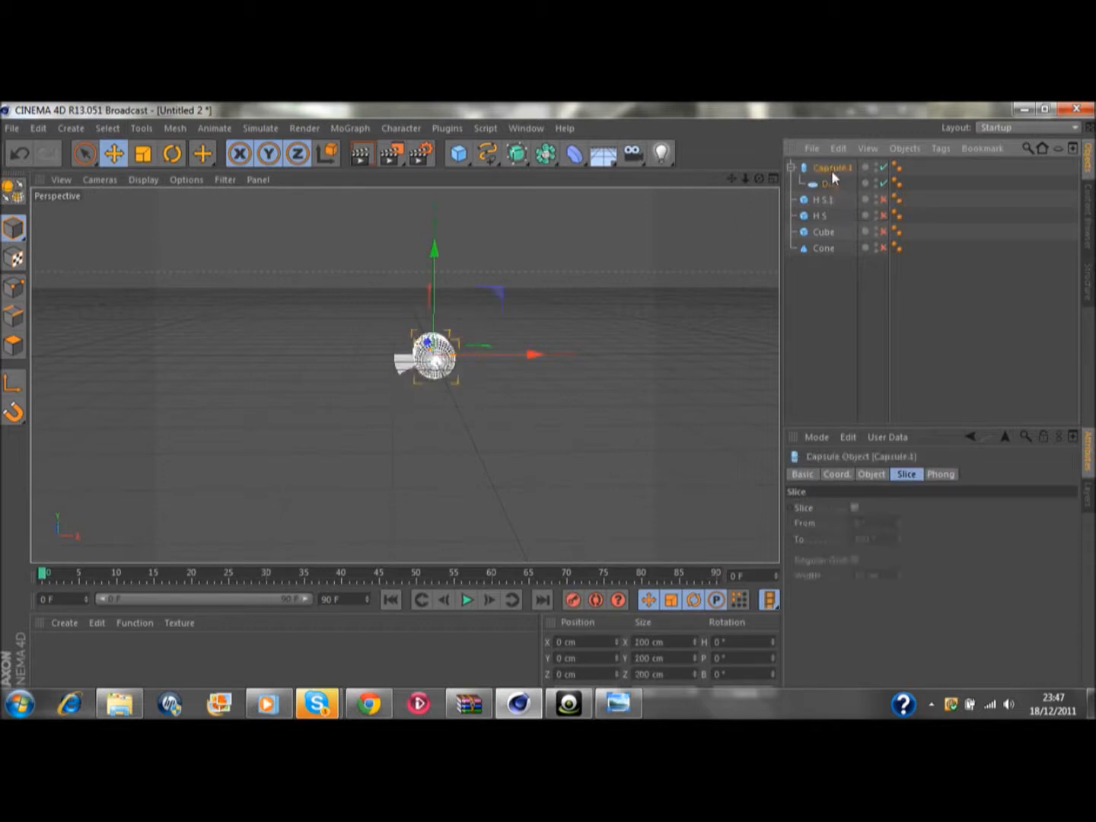
pyautogui.hotkey('ctrl', 'v')
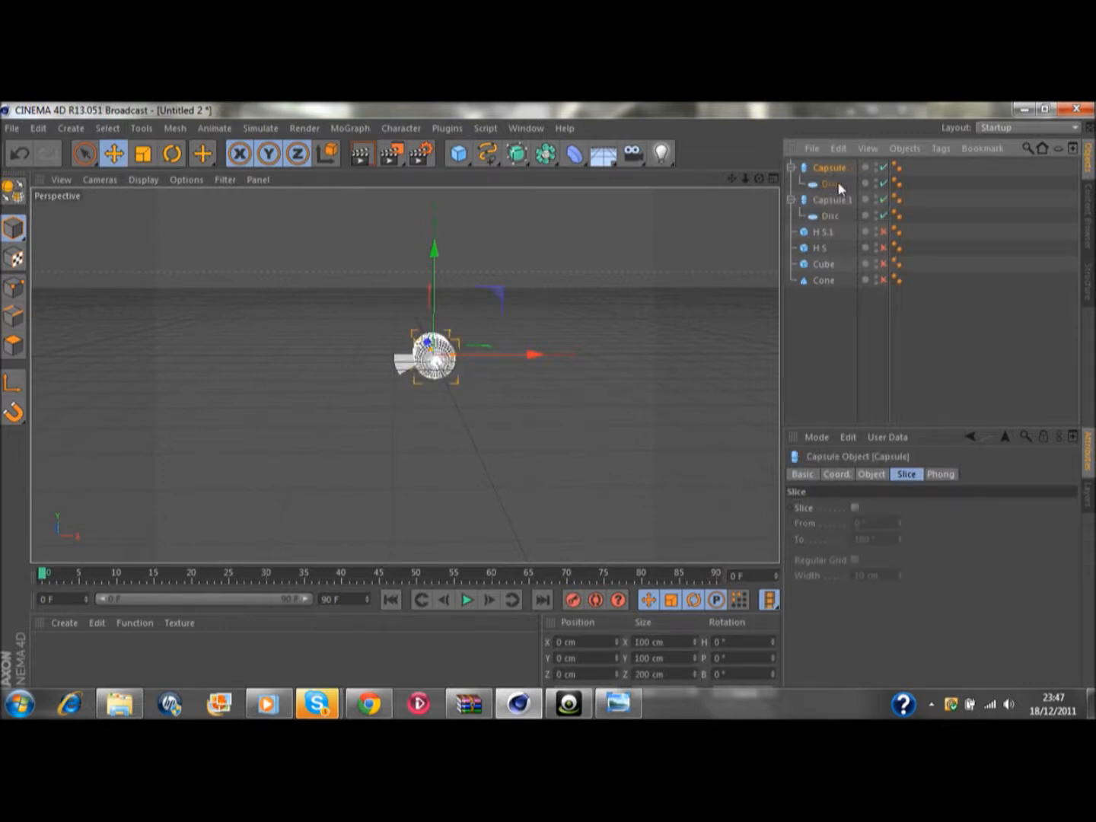
# Step: Rotate Capsule.1 with its disc about 180° in bank so its blade sits opposite the other one
pyautogui.click(840, 200)
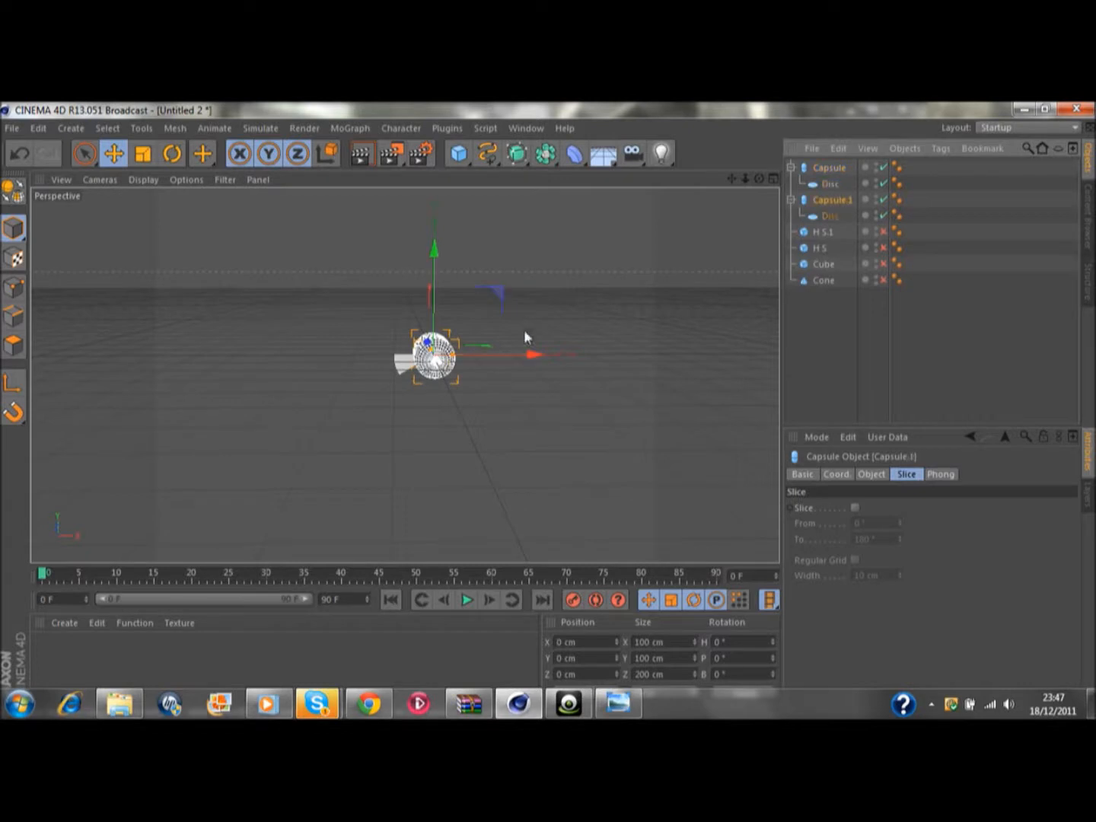
pyautogui.click(175, 154)
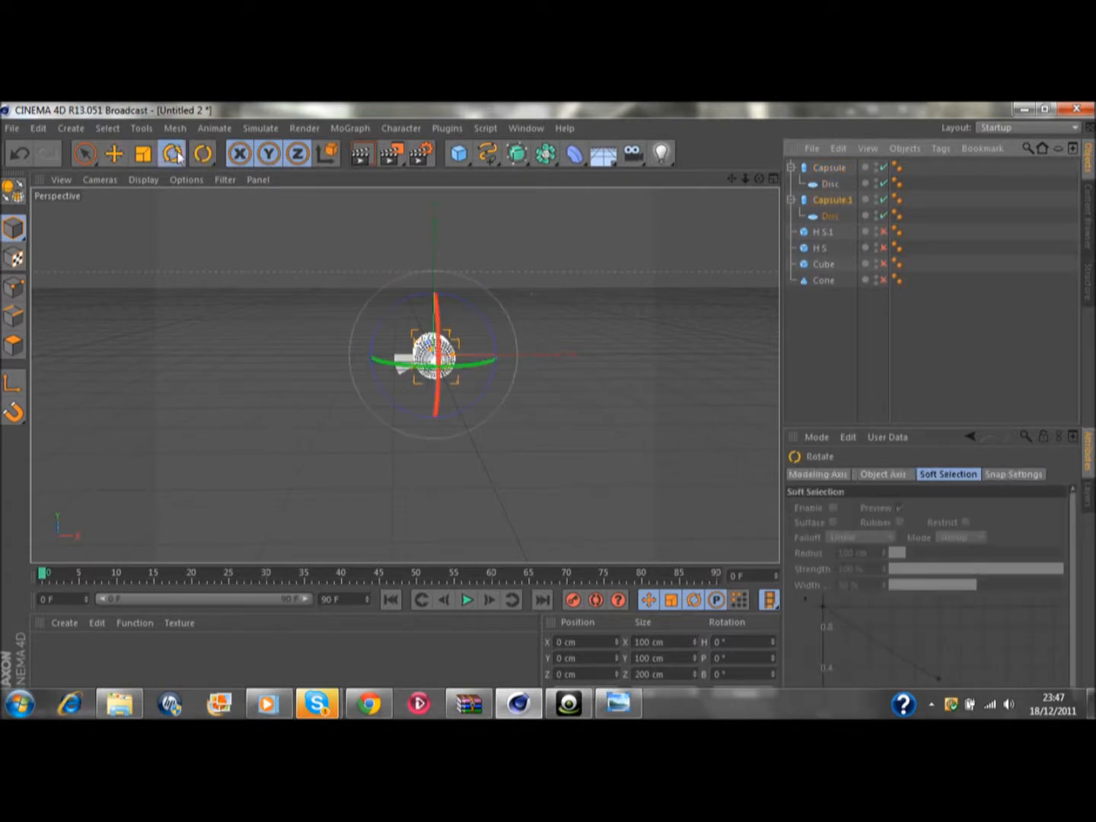
pyautogui.moveTo(463, 304); pyautogui.dragTo(352, 452)
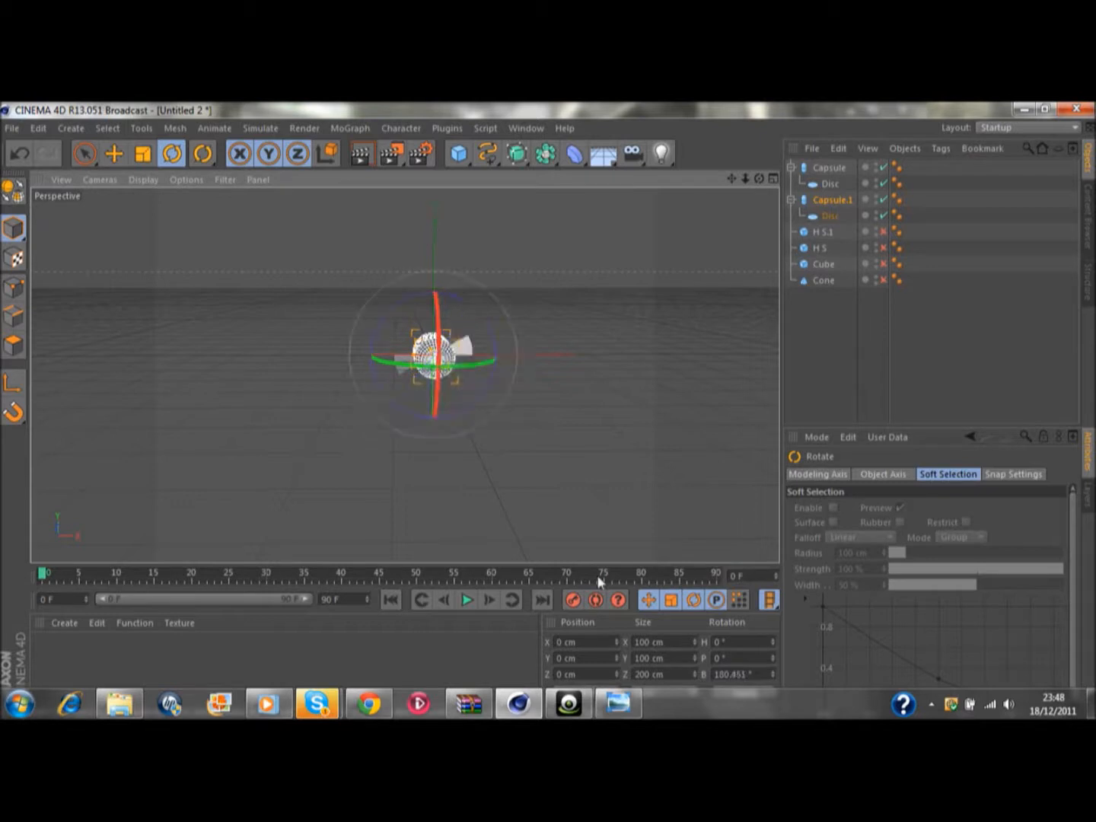
pyautogui.click(618, 374)
# Step: Check the hub and both blades from several angles and set the outer radius of Capsule.1's disc to 200 cm
pyautogui.moveTo(760, 178); pyautogui.dragTo(404, 373)
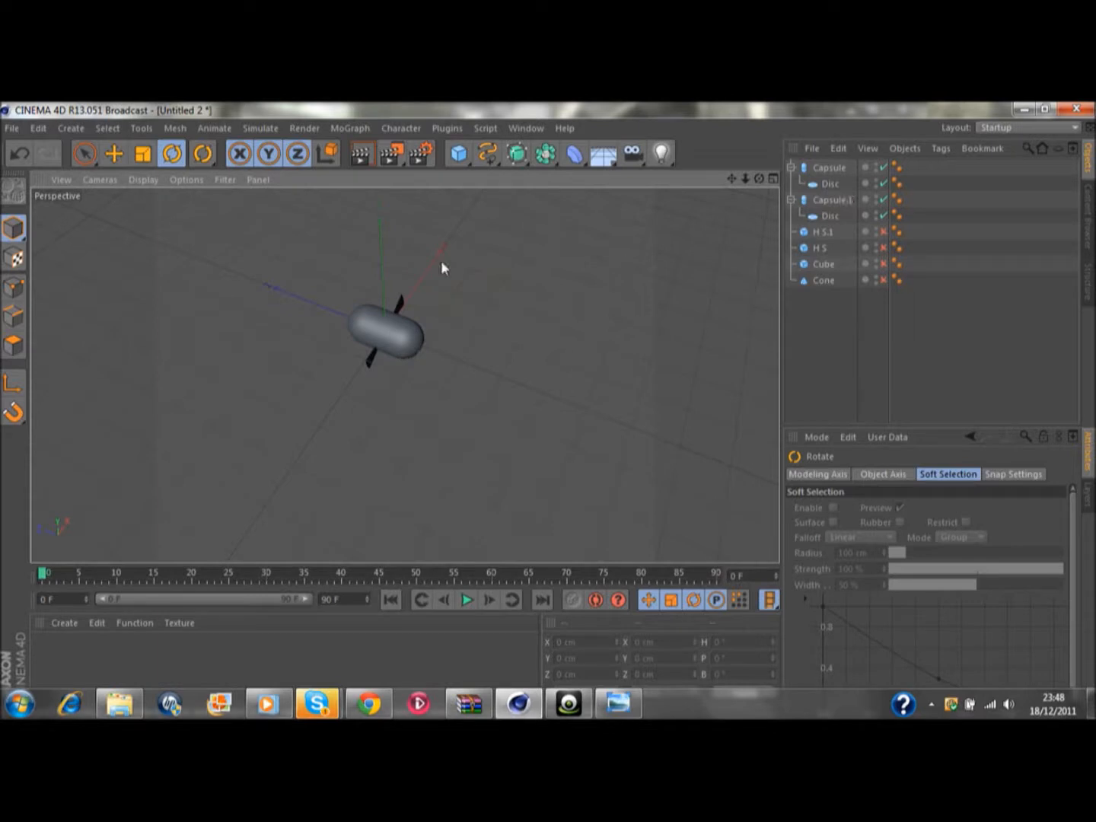
pyautogui.moveTo(759, 179); pyautogui.dragTo(566, 371)
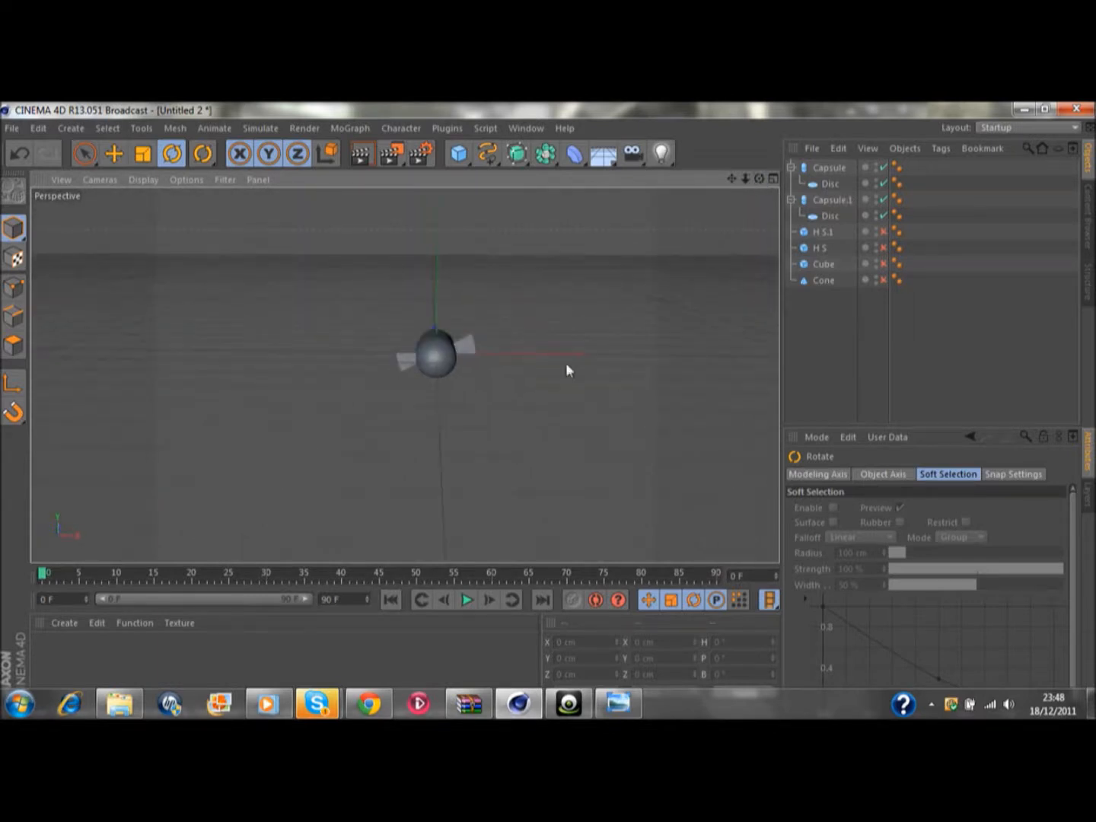
pyautogui.click(474, 350)
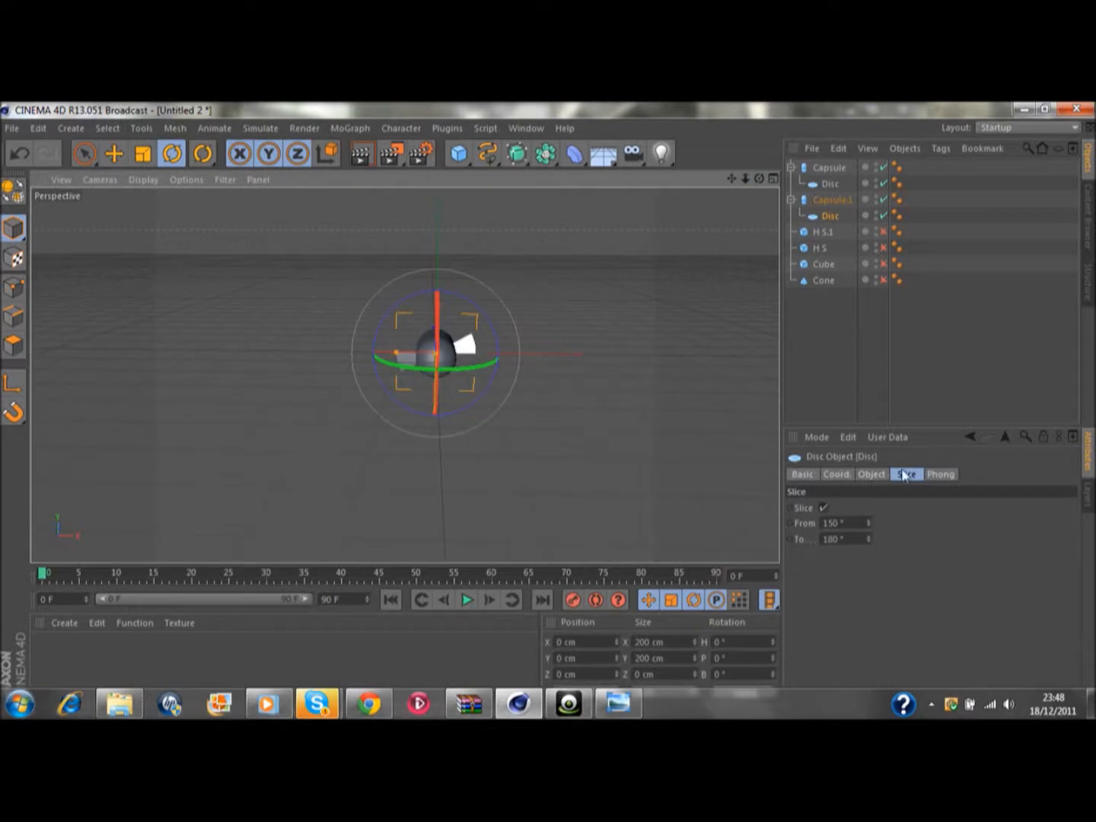
pyautogui.click(868, 477)
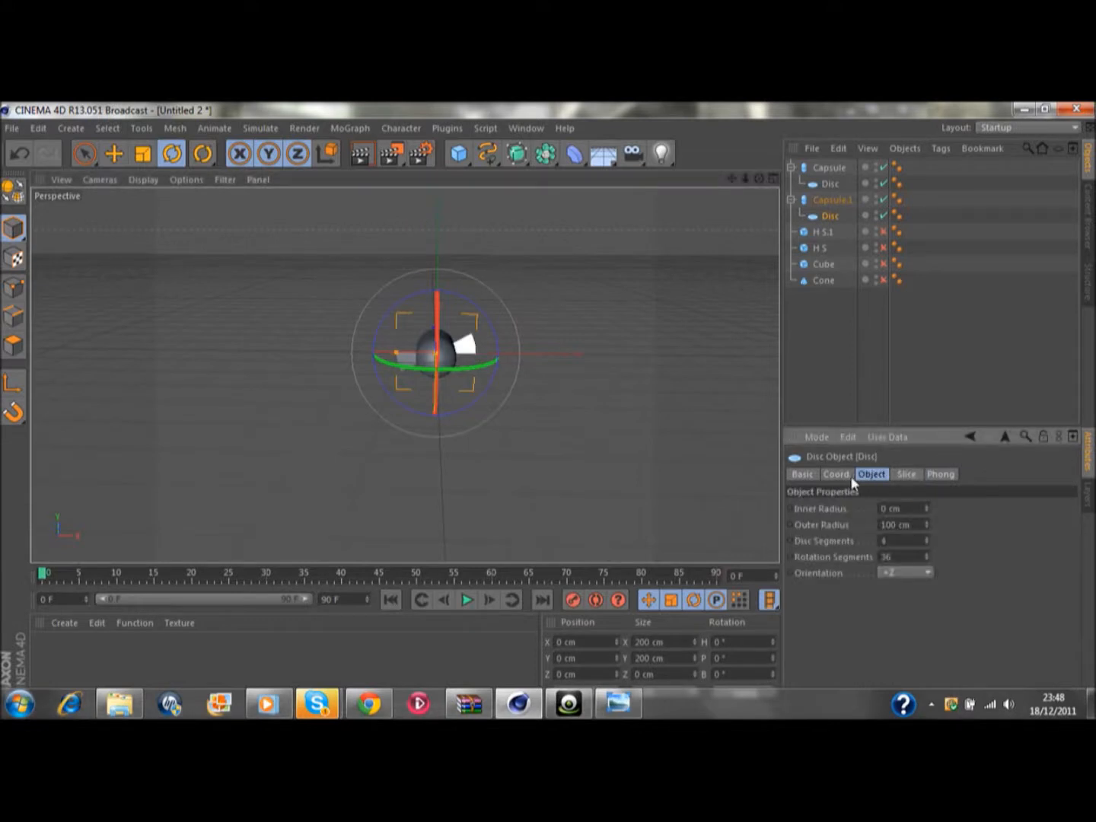
pyautogui.moveTo(926, 522); pyautogui.dragTo(927, 445)
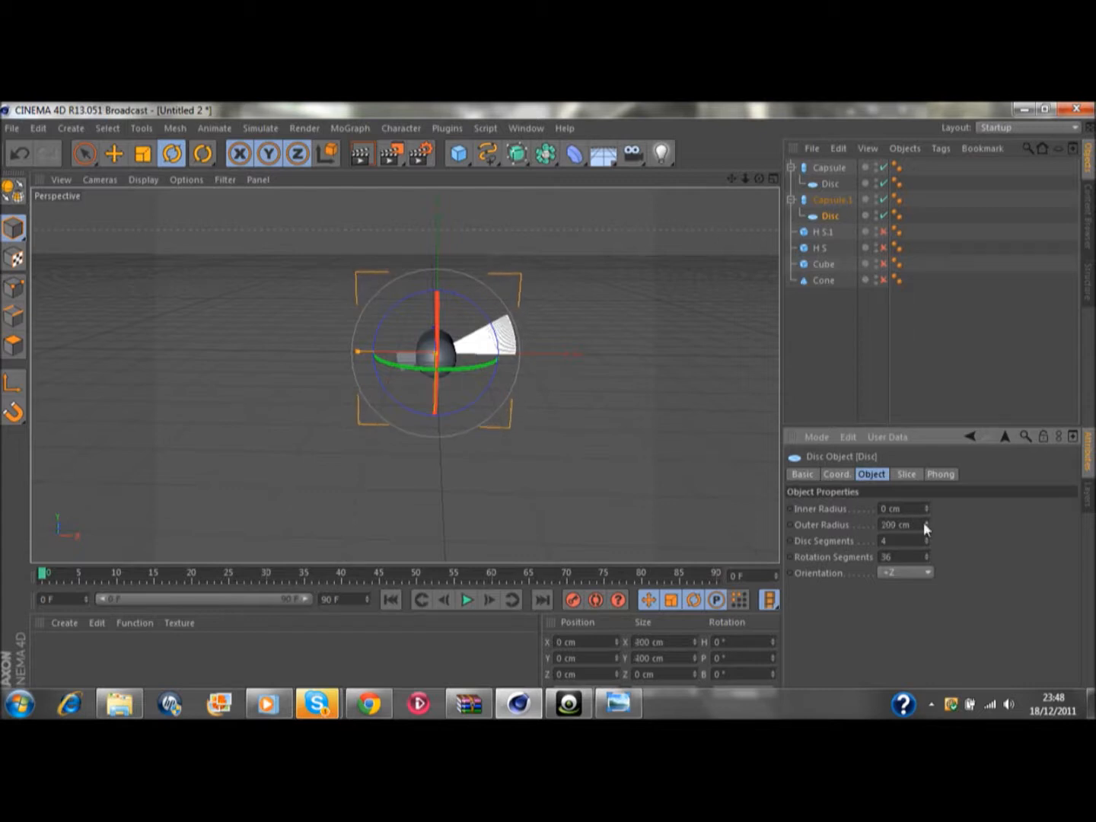
# Step: Set the outer radius of the disc nested under Capsule to 200 cm
pyautogui.click(408, 357)
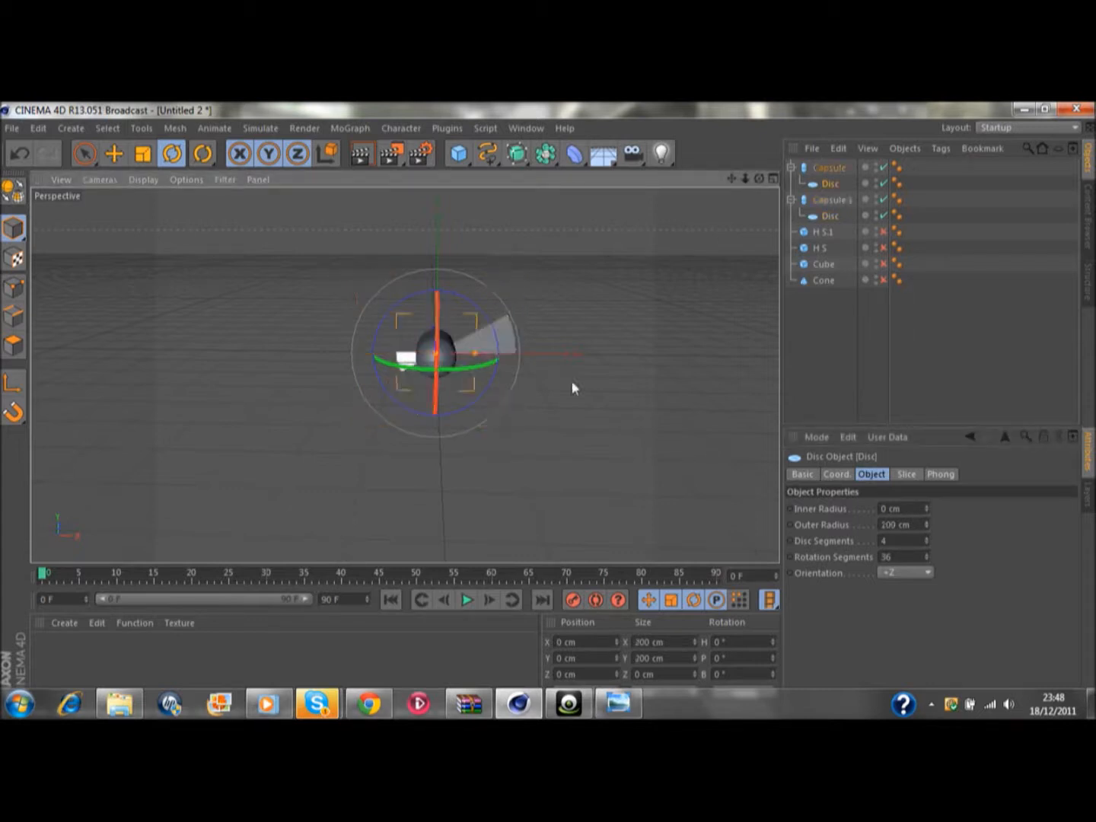
pyautogui.moveTo(925, 524)
pyautogui.mouseDown()
pyautogui.moveTo(925, 504)
pyautogui.moveTo(925, 520)
pyautogui.mouseUp()
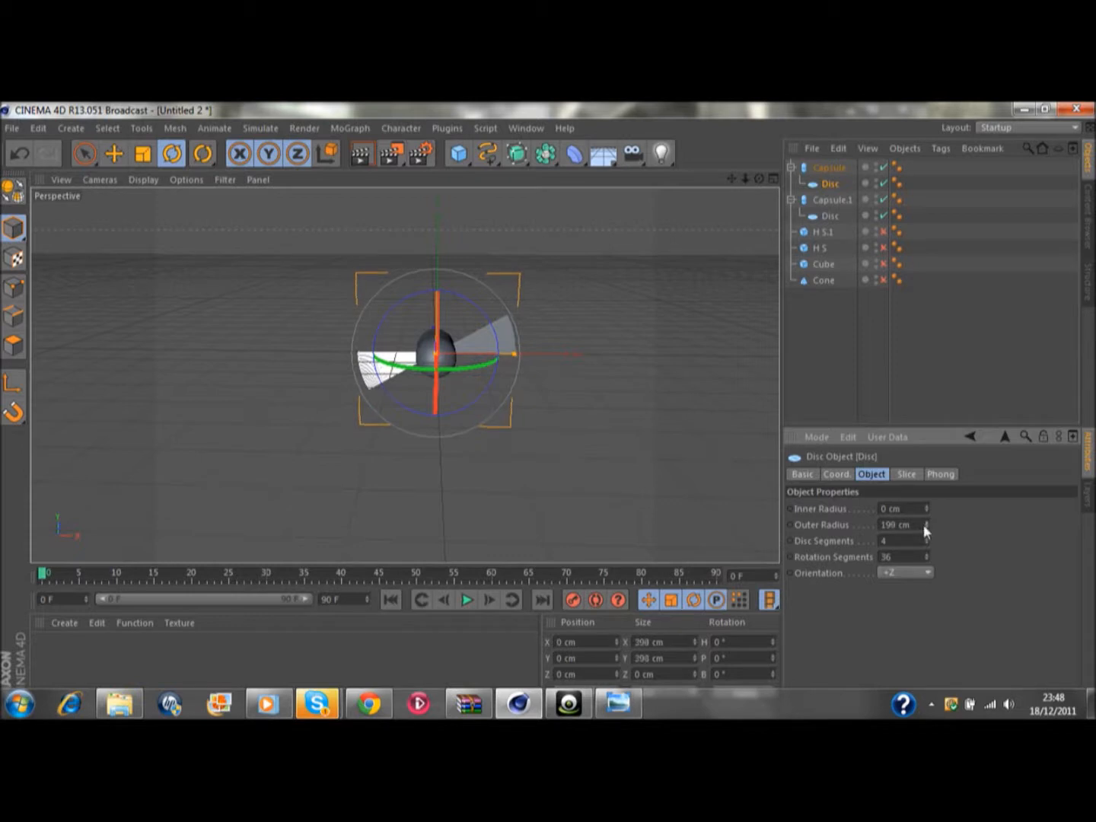
pyautogui.doubleClick(899, 524)
pyautogui.press('BackSpace')
pyautogui.write('200')
pyautogui.press('Return')
pyautogui.click(658, 196)
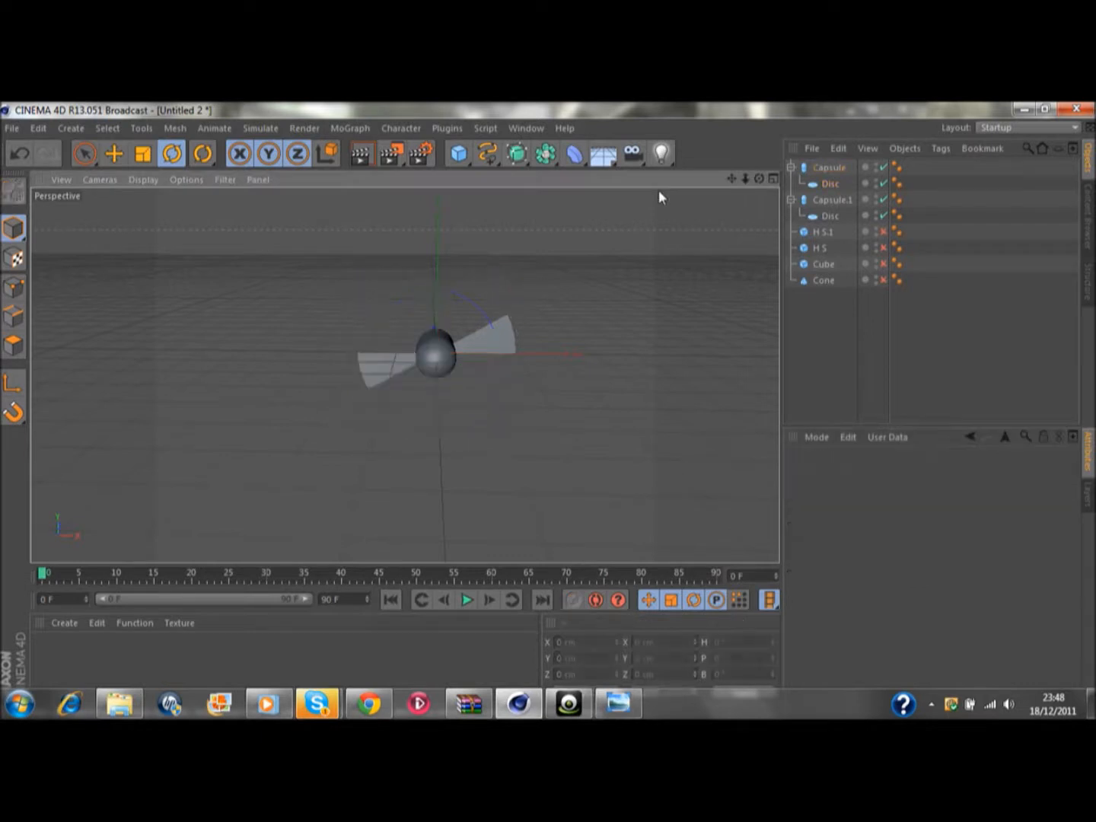
# Step: Set the rotation segments of Capsule.1's disc to 40
pyautogui.moveTo(759, 179); pyautogui.dragTo(770, 289)
pyautogui.moveTo(758, 178); pyautogui.dragTo(758, 178)
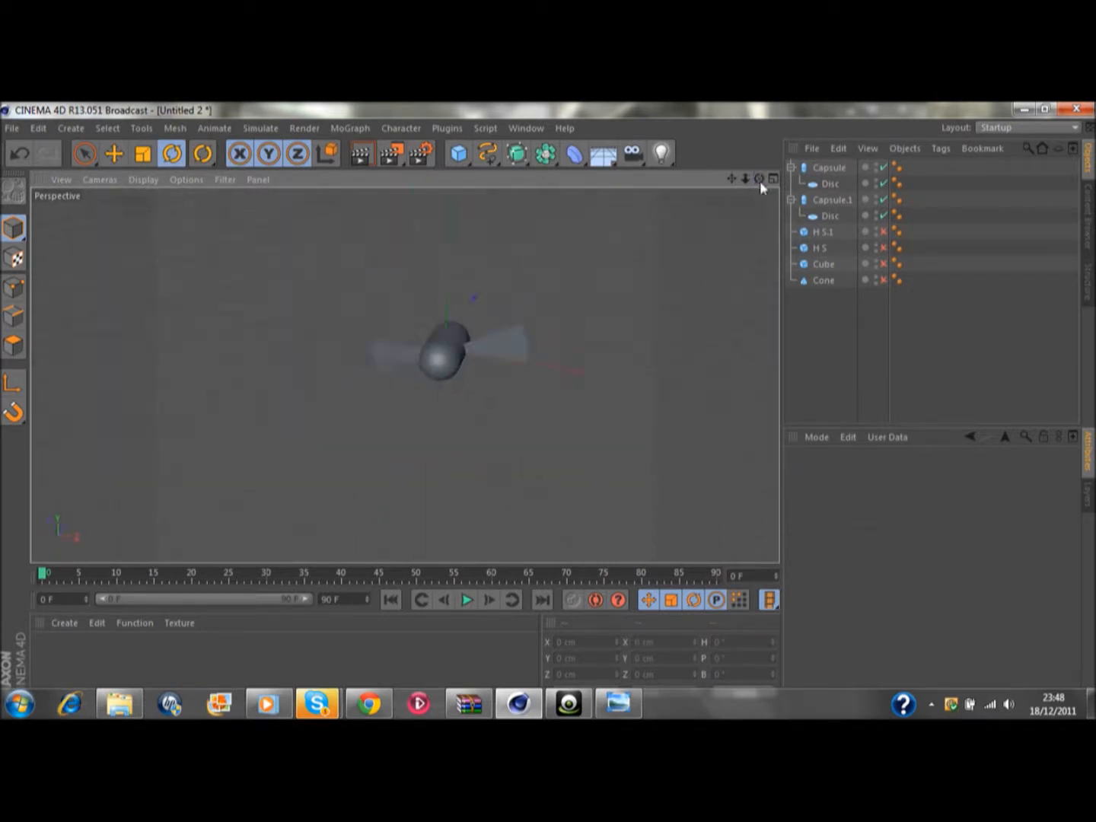
pyautogui.click(484, 354)
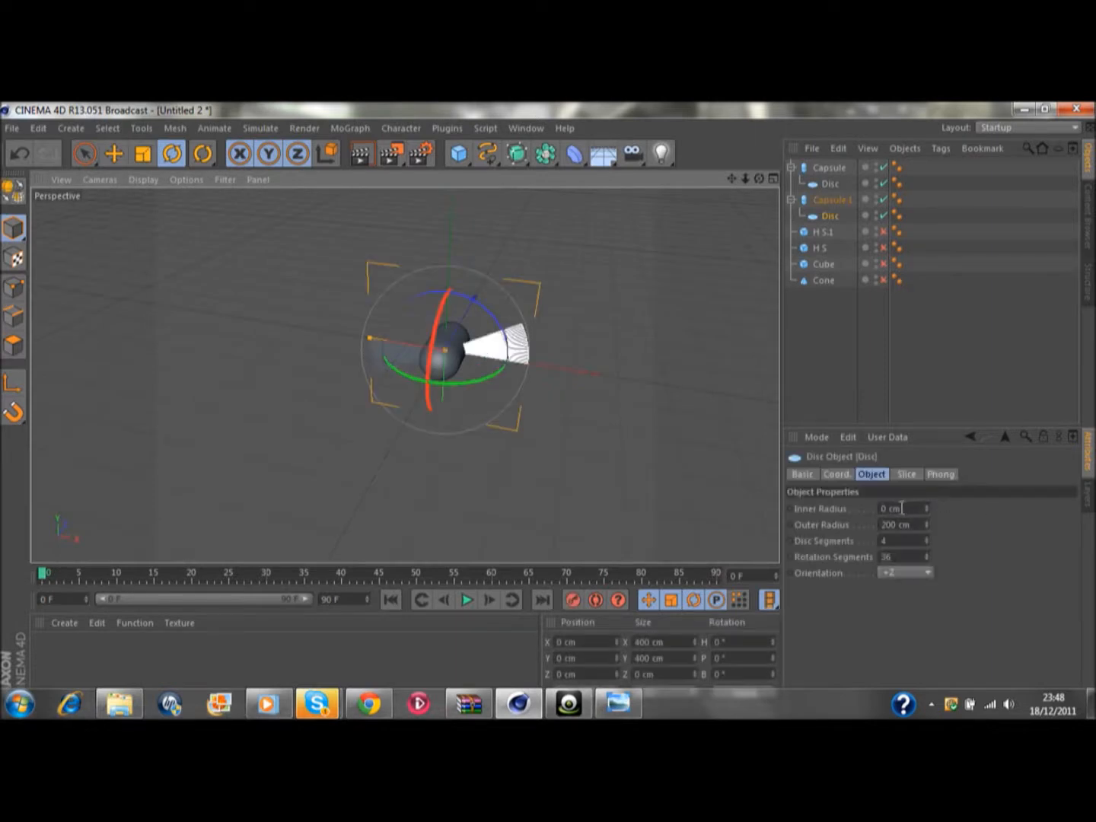
pyautogui.moveTo(902, 559); pyautogui.dragTo(876, 558)
pyautogui.press('BackSpace')
pyautogui.write('40')
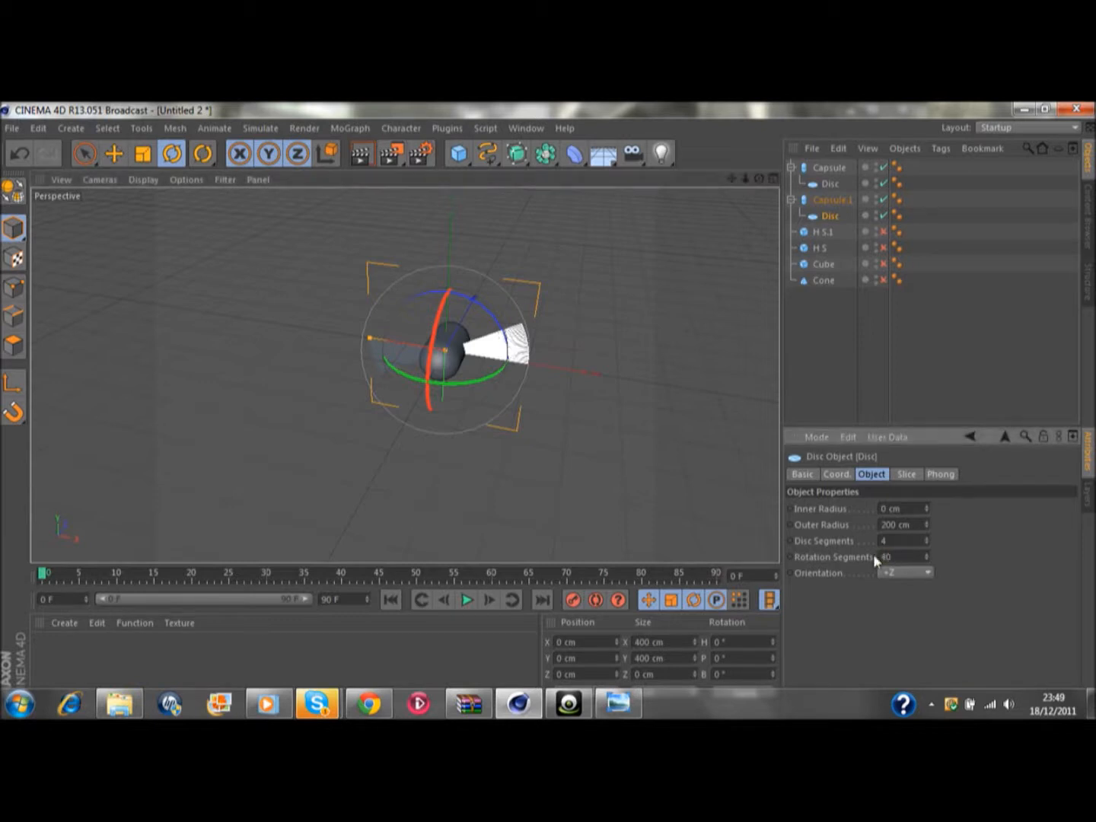
# Step: Set the rotation segments of Capsule.1's disc to 90 and deselect it
pyautogui.moveTo(758, 178)
pyautogui.mouseDown()
pyautogui.moveTo(785, 214)
pyautogui.moveTo(758, 178)
pyautogui.mouseUp()
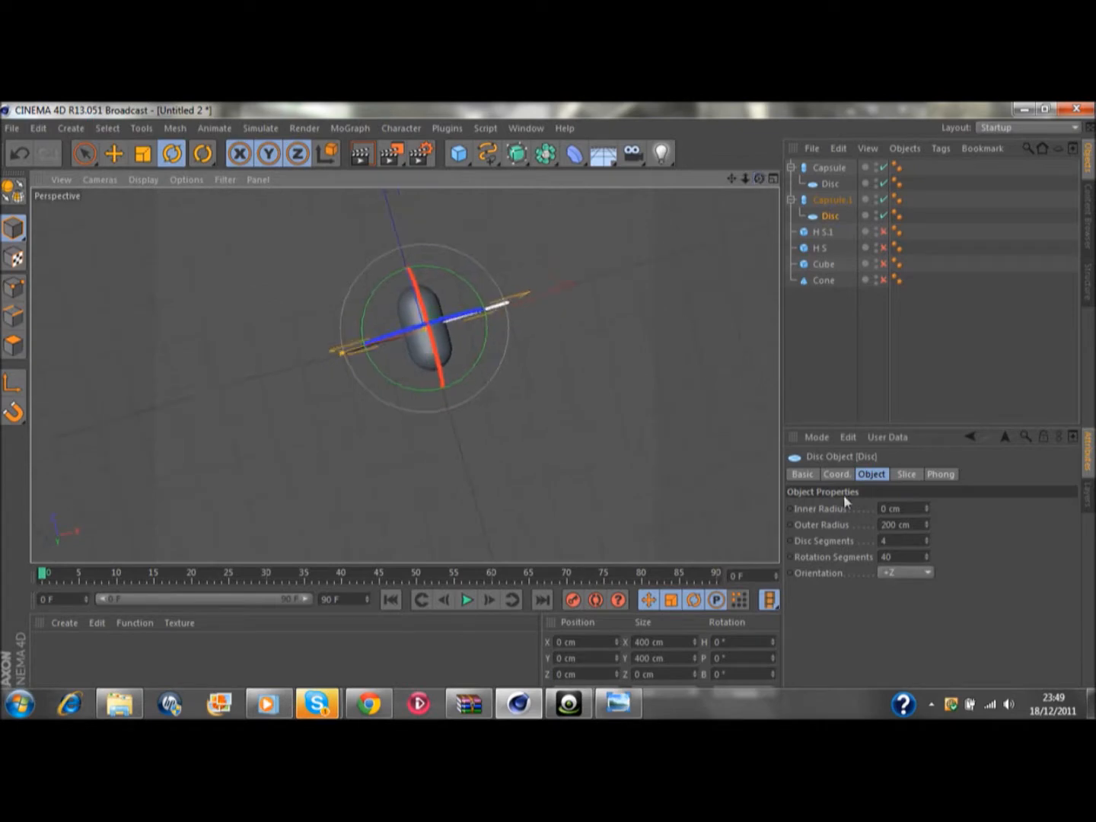
pyautogui.click(920, 550)
pyautogui.press('BackSpace')
pyautogui.press('BackSpace')
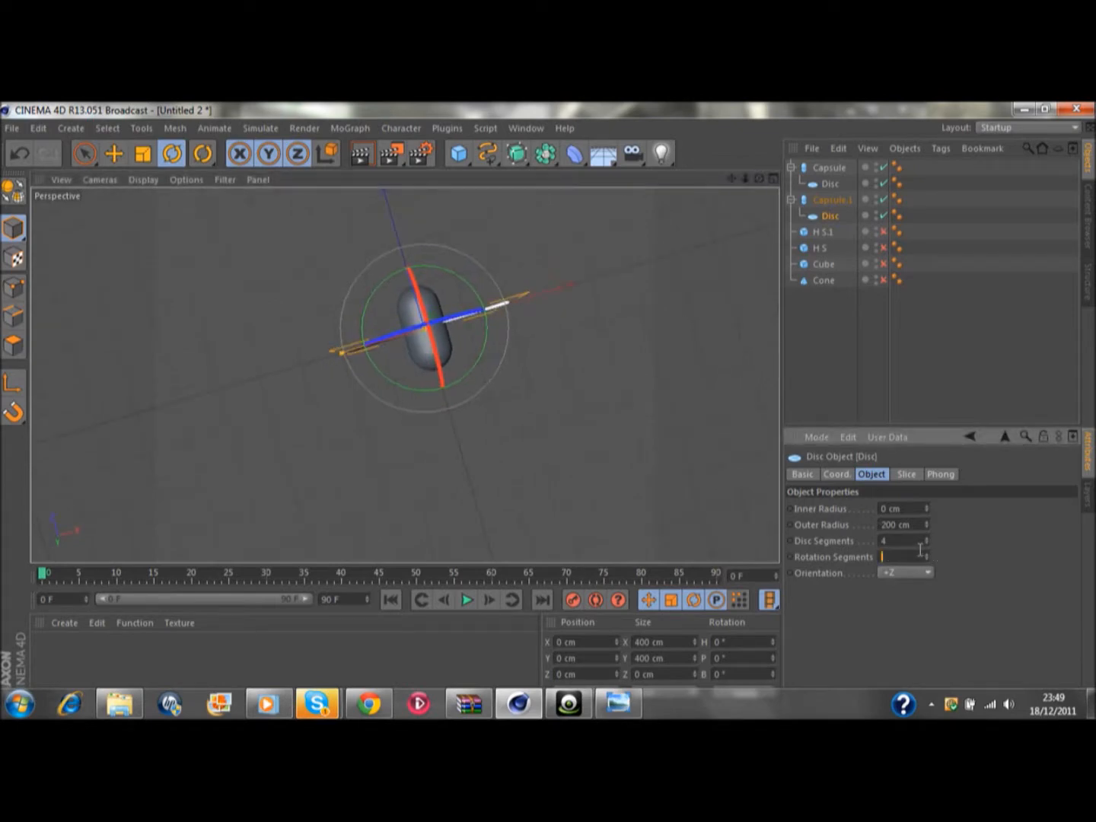
pyautogui.write('90')
pyautogui.click(565, 266)
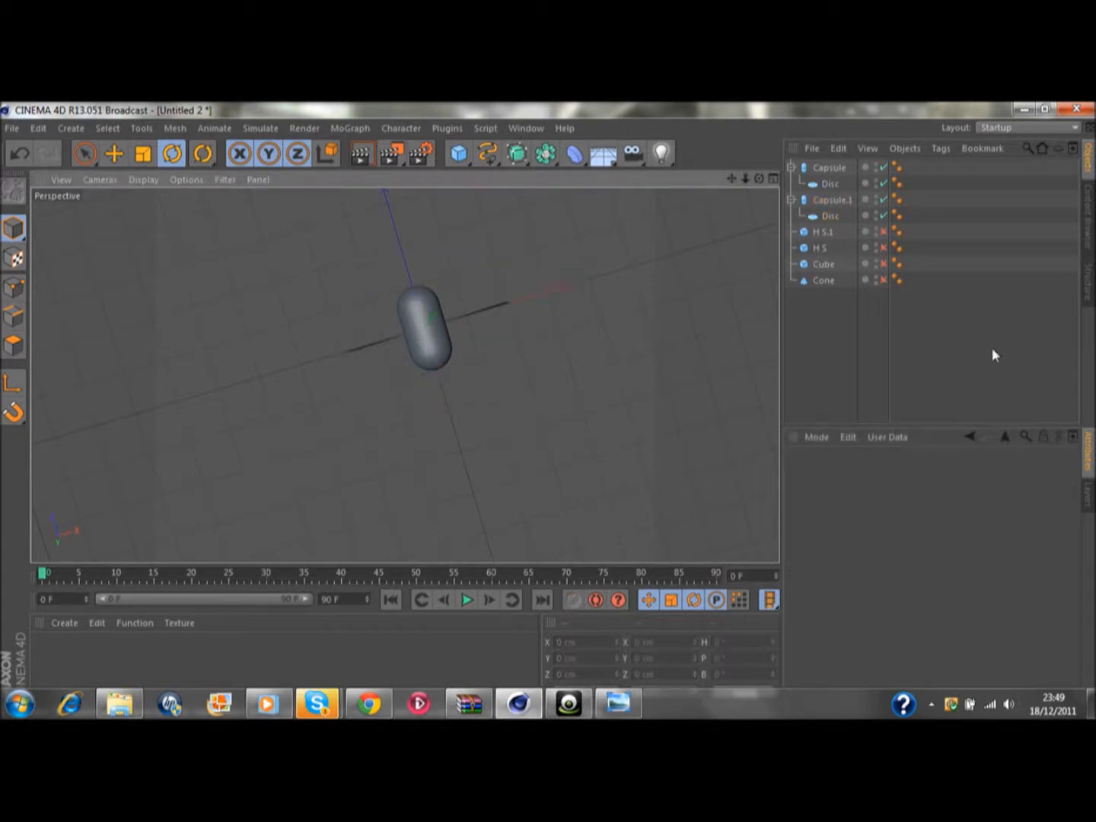
# Step: Look through Capsule's basic, coordinate and object properties, try a different radius and undo it
pyautogui.click(830, 169)
pyautogui.click(804, 474)
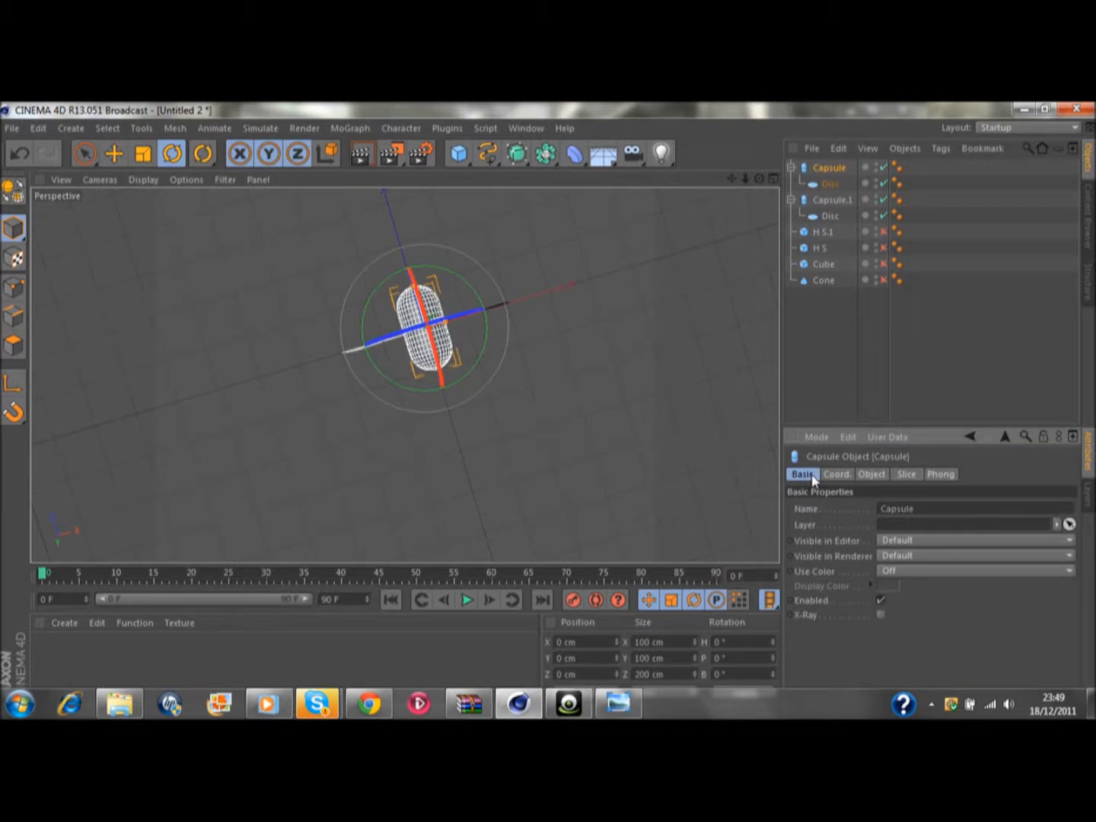
pyautogui.click(837, 474)
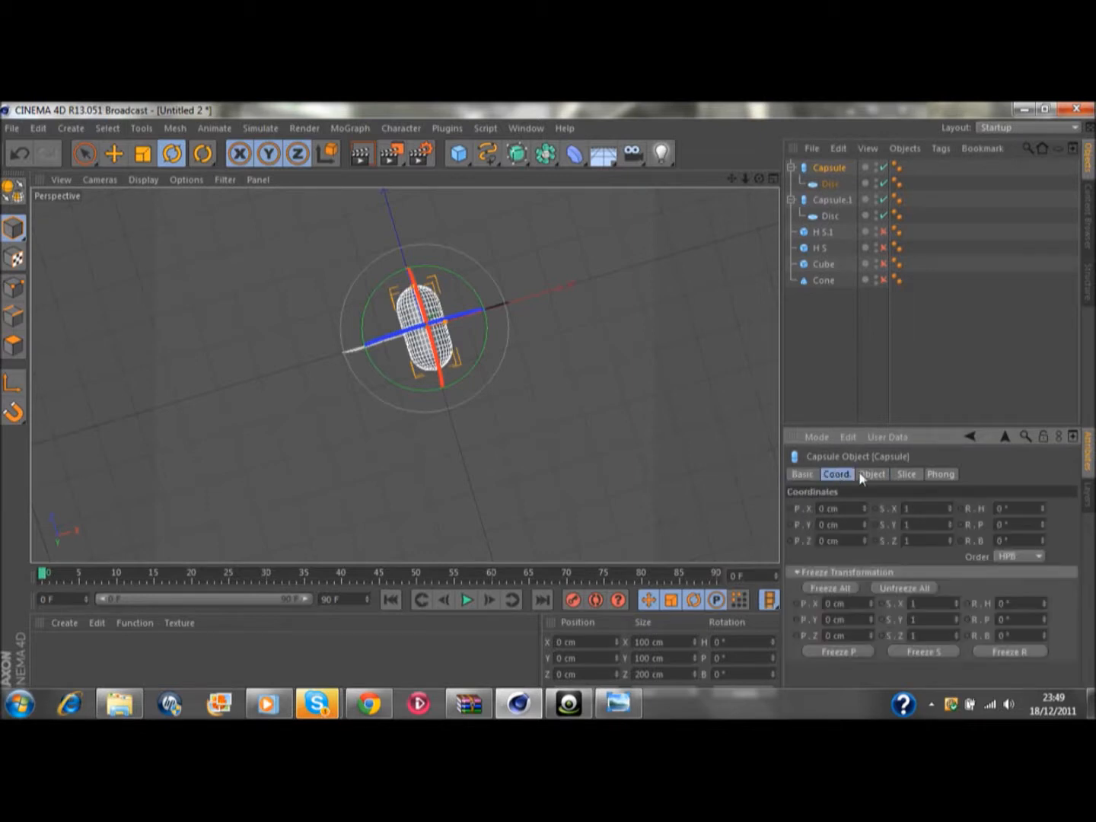
pyautogui.click(868, 475)
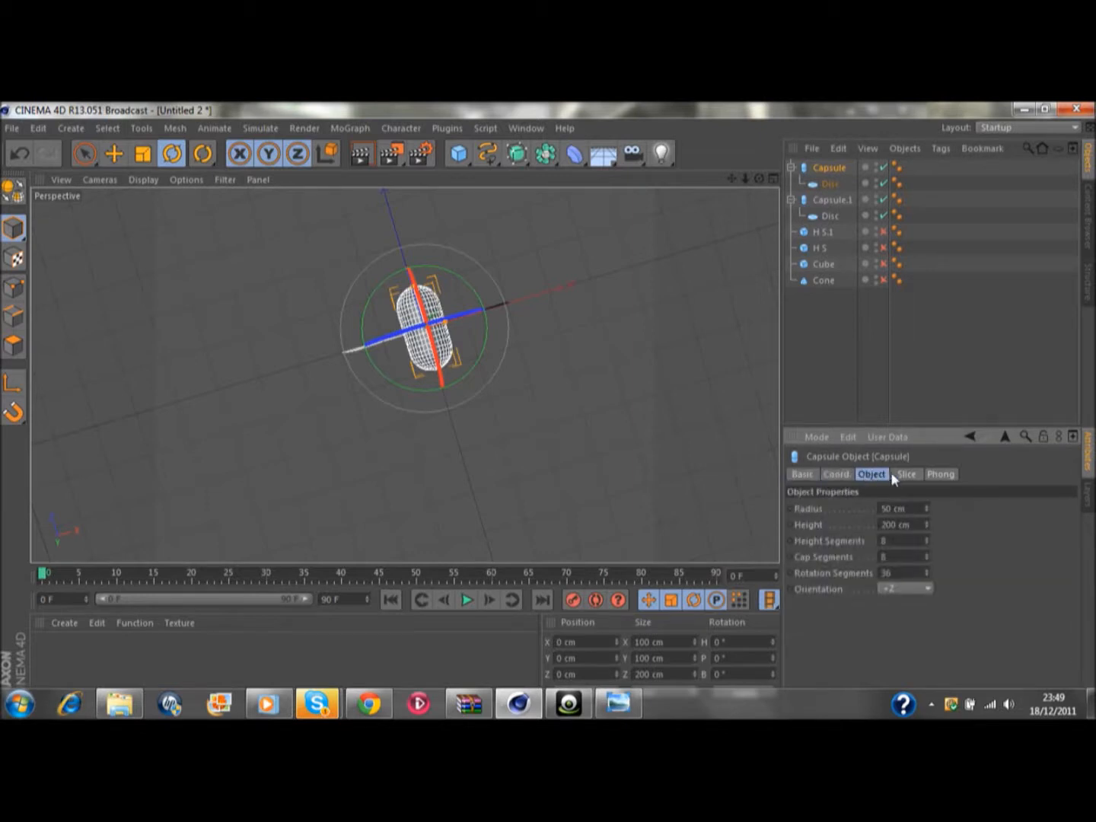
pyautogui.moveTo(923, 508)
pyautogui.mouseDown()
pyautogui.moveTo(917, 516)
pyautogui.moveTo(923, 508)
pyautogui.mouseUp()
pyautogui.hotkey('ctrl', 'z')
# Step: Try other inner radius and rotation segment values on Capsule's disc, undoing each change
pyautogui.click(838, 181)
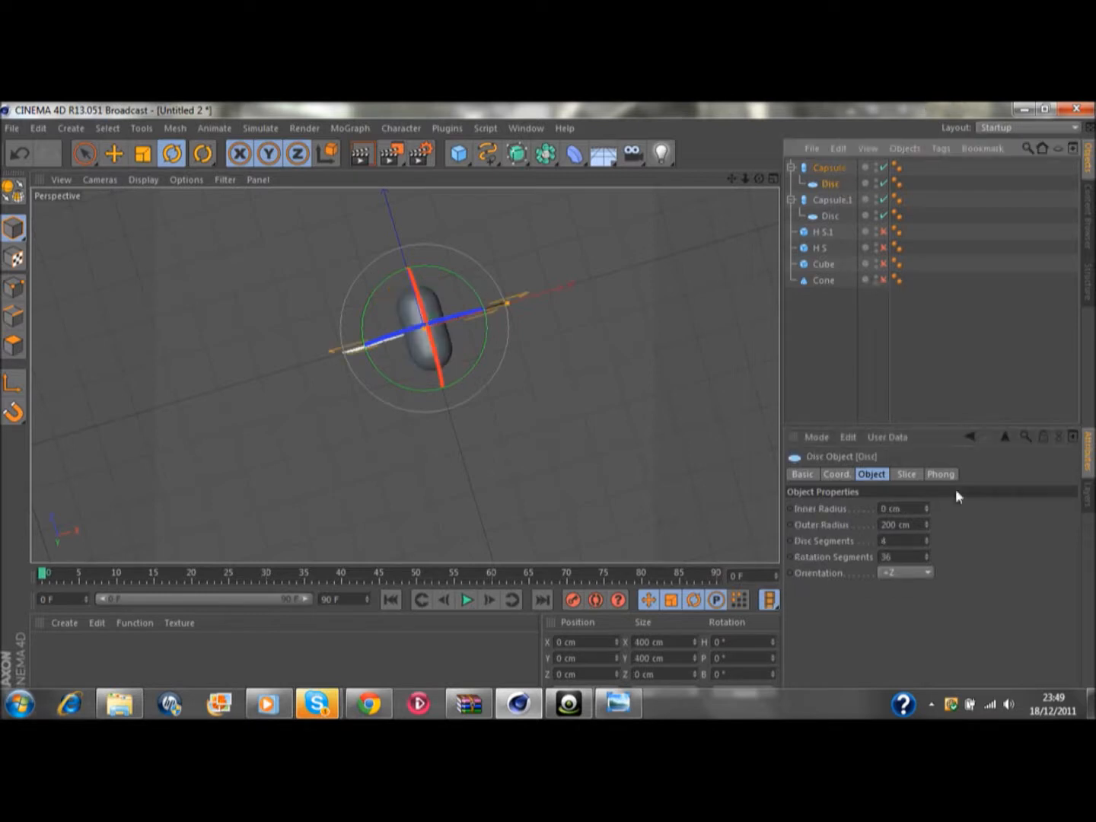
pyautogui.moveTo(927, 509); pyautogui.dragTo(927, 514)
pyautogui.hotkey('ctrl', 'z')
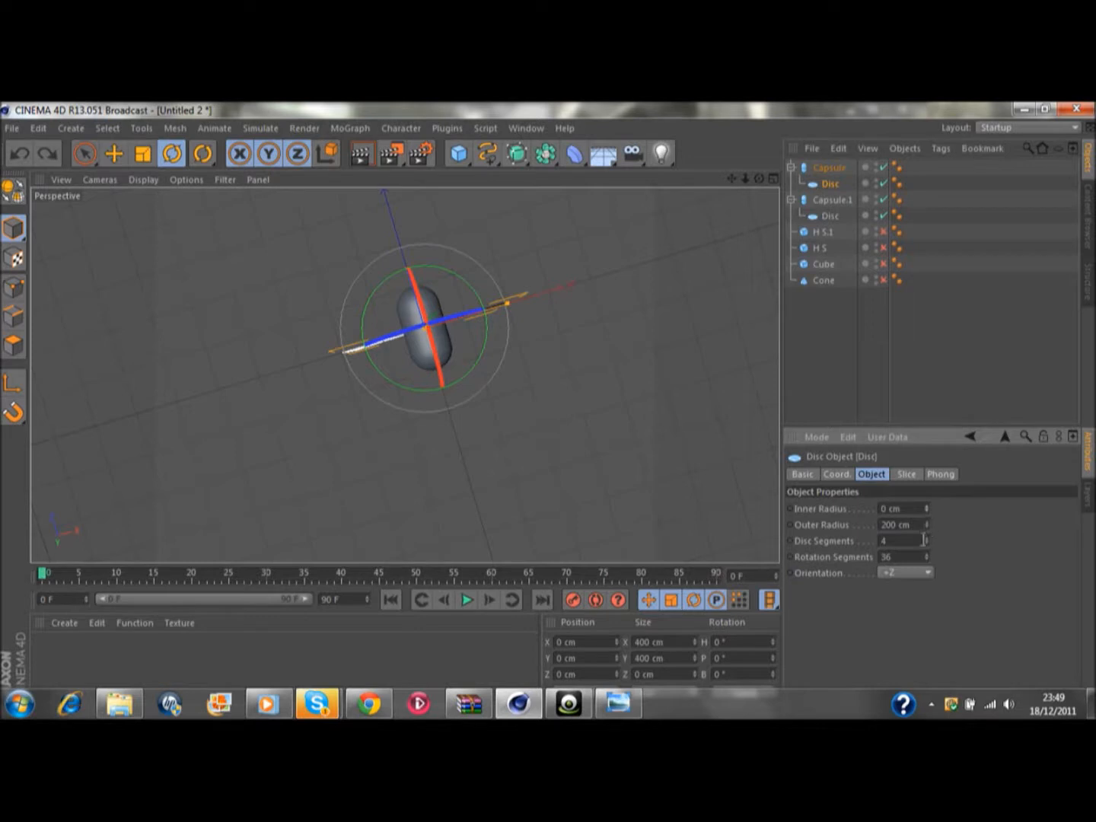
pyautogui.moveTo(926, 558); pyautogui.dragTo(926, 560)
pyautogui.hotkey('ctrl', 'z')
# Step: Set the Phong angle of Capsule's disc to 132°
pyautogui.click(939, 474)
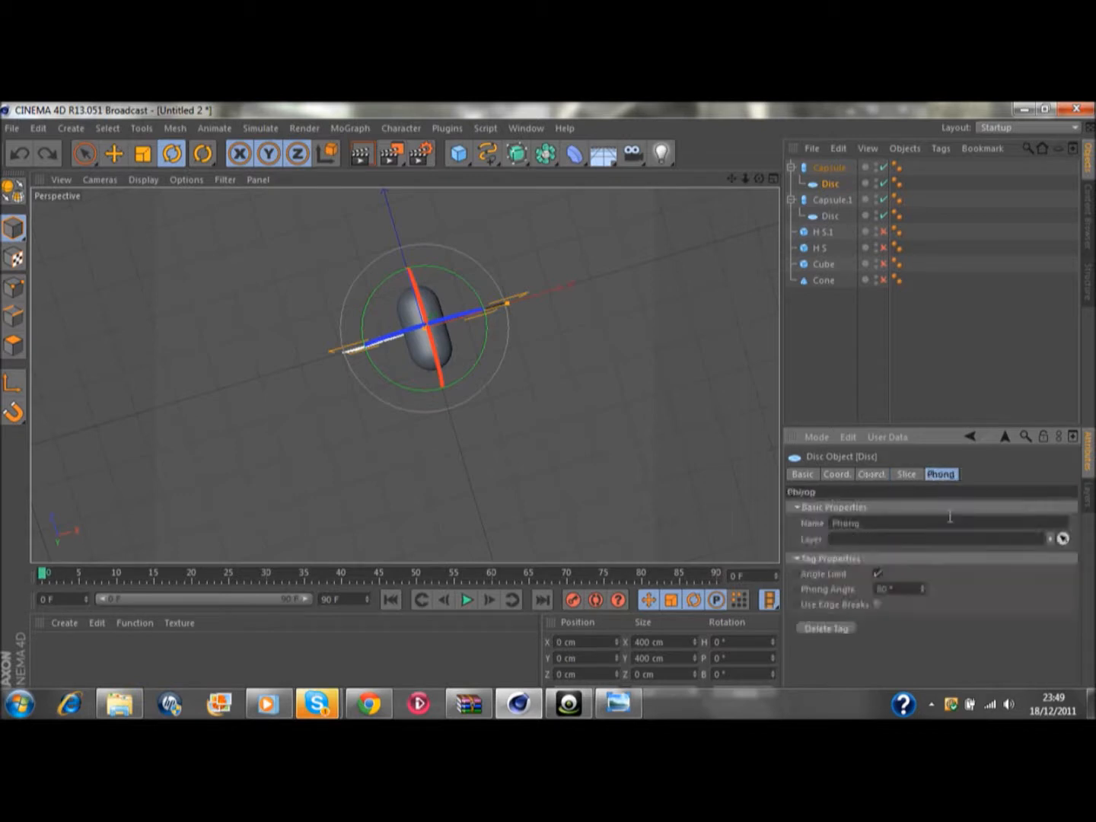
pyautogui.moveTo(923, 588); pyautogui.dragTo(923, 578)
pyautogui.moveTo(761, 176)
pyautogui.mouseDown()
pyautogui.moveTo(791, 182)
pyautogui.moveTo(745, 179)
pyautogui.moveTo(776, 180)
pyautogui.moveTo(762, 176)
pyautogui.moveTo(746, 114)
pyautogui.moveTo(759, 186)
pyautogui.mouseUp()
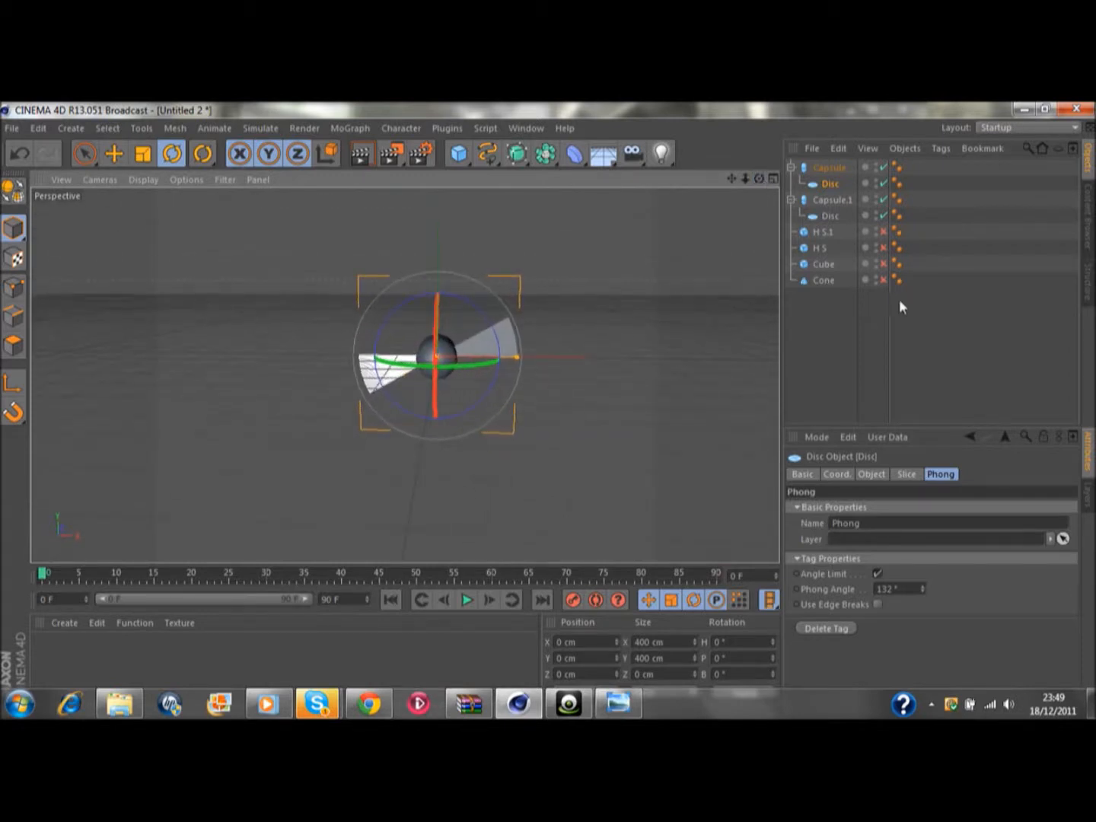
pyautogui.click(874, 349)
# Step: Collapse both capsule hierarchies and enable the airplane parts H S.1, H S, Cube and Cone again
pyautogui.click(792, 166)
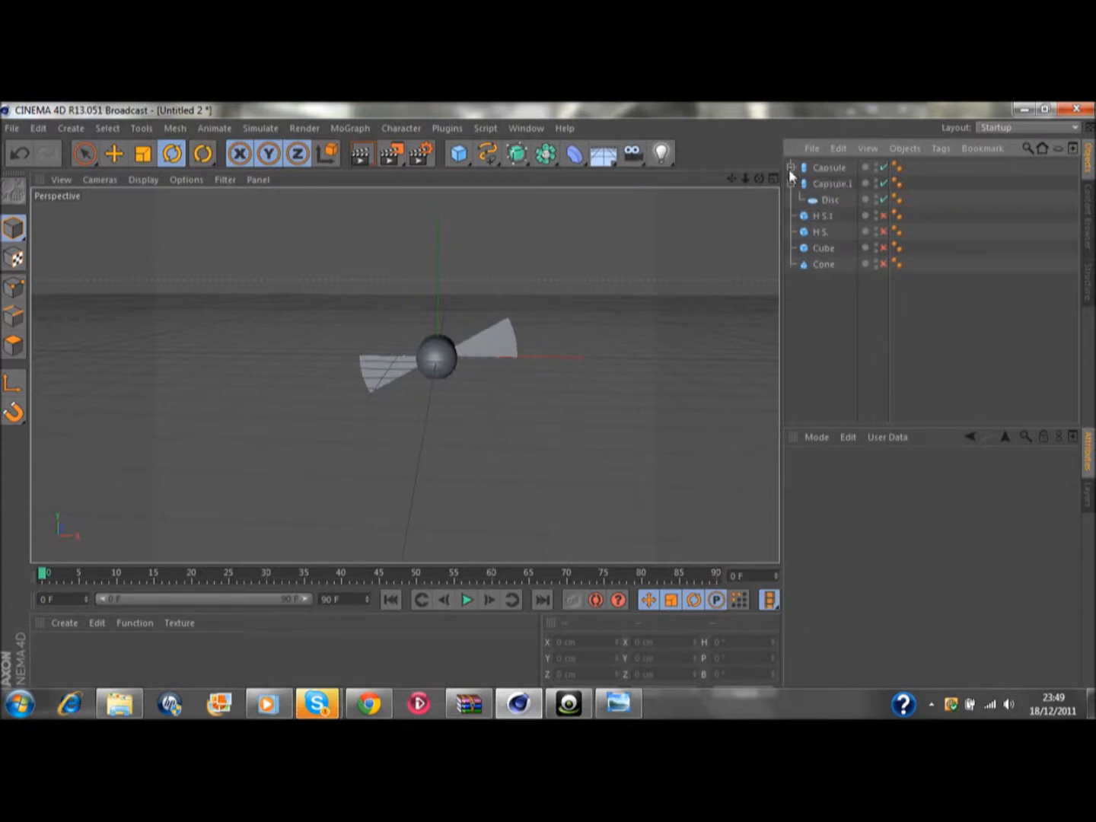
pyautogui.click(792, 183)
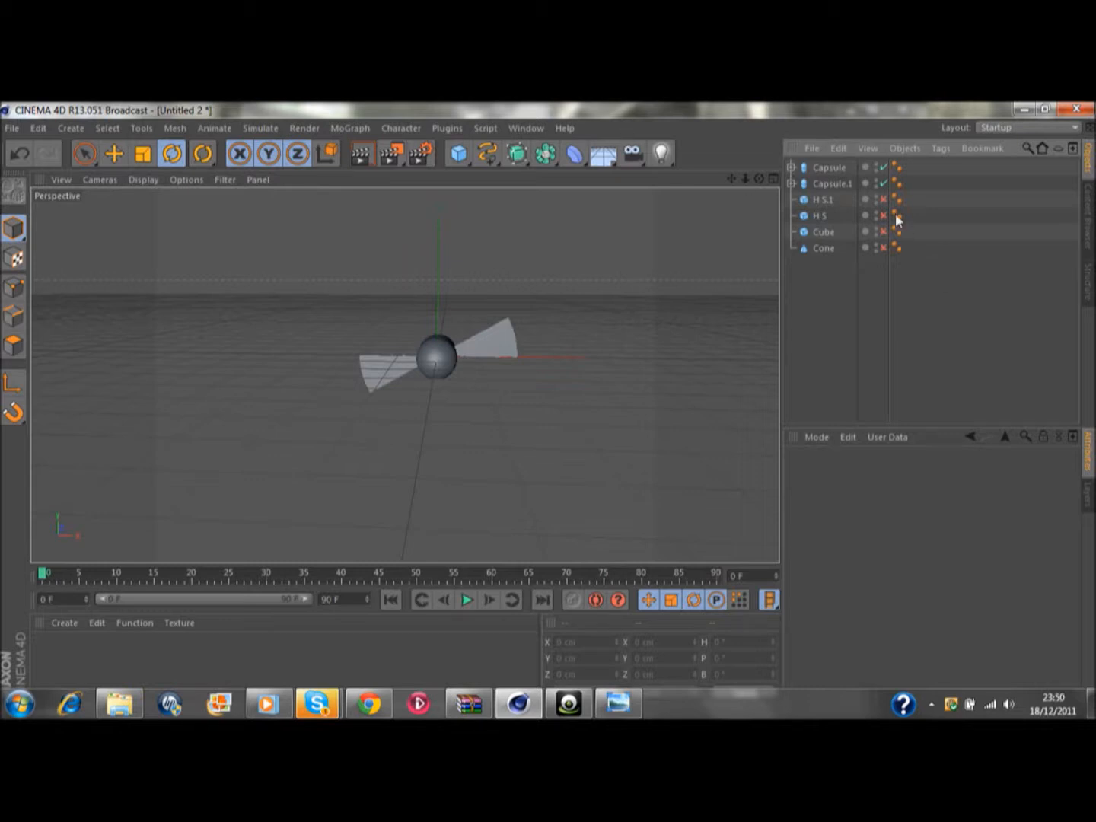
pyautogui.moveTo(884, 201); pyautogui.dragTo(882, 252)
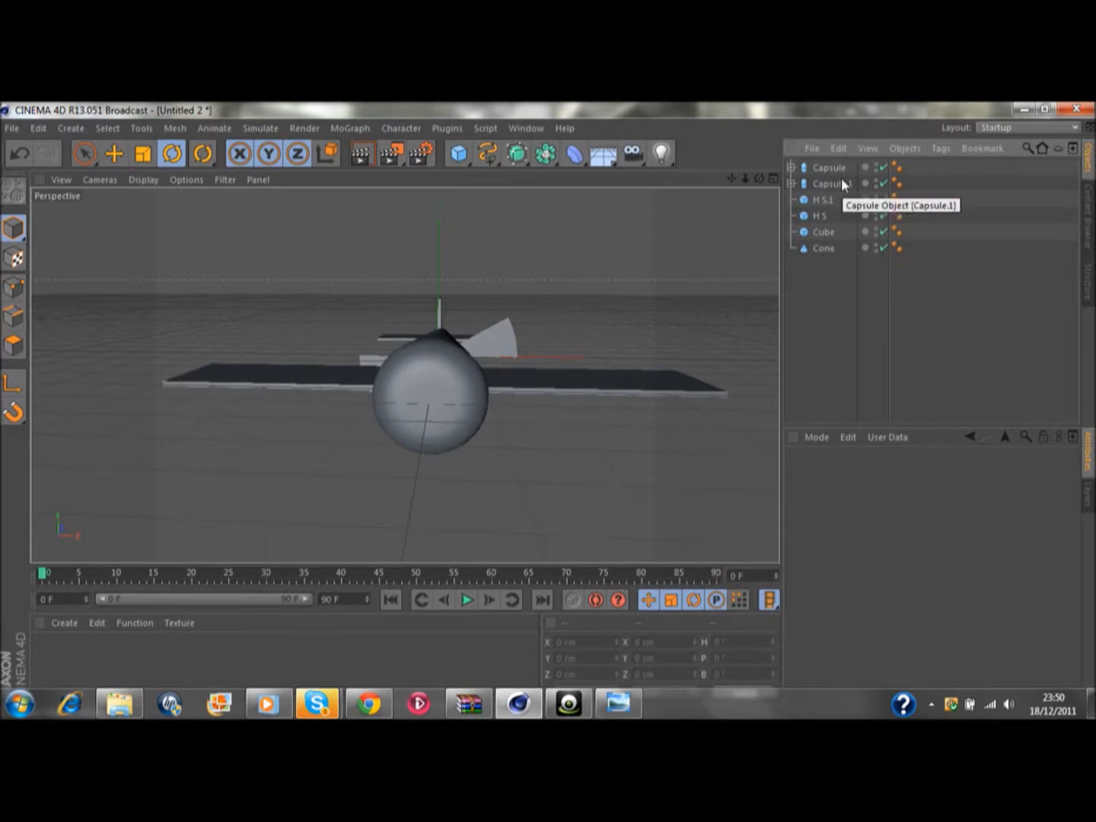
# Step: Move Capsule and Capsule.1 together along Z to about -513 cm, onto the fuselage's nose
pyautogui.moveTo(760, 180); pyautogui.dragTo(705, 195)
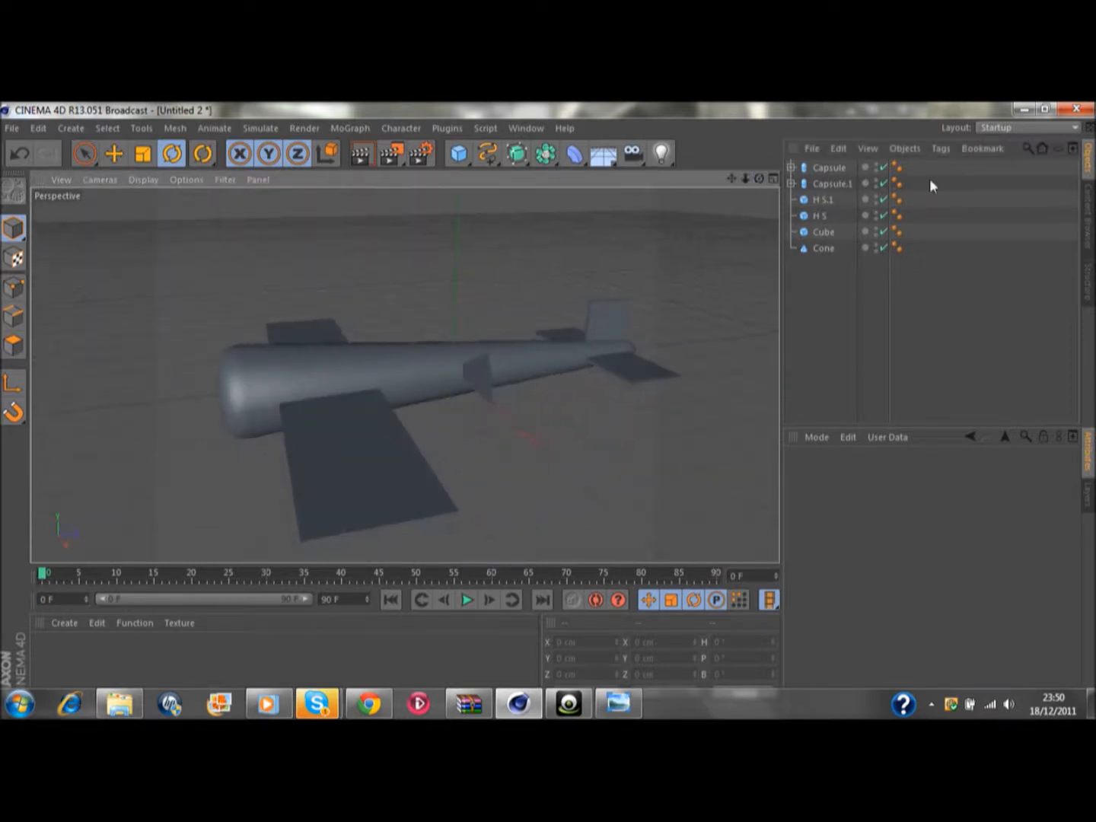
pyautogui.click(826, 168)
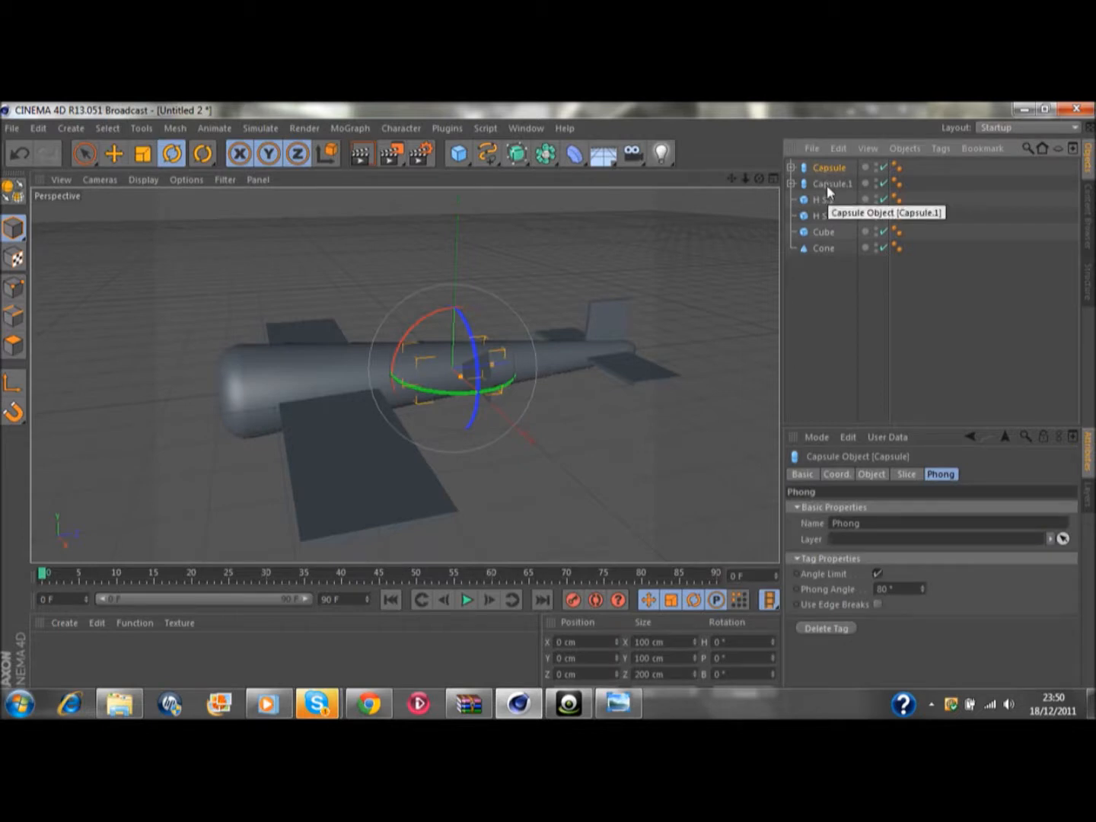
pyautogui.click(826, 185)
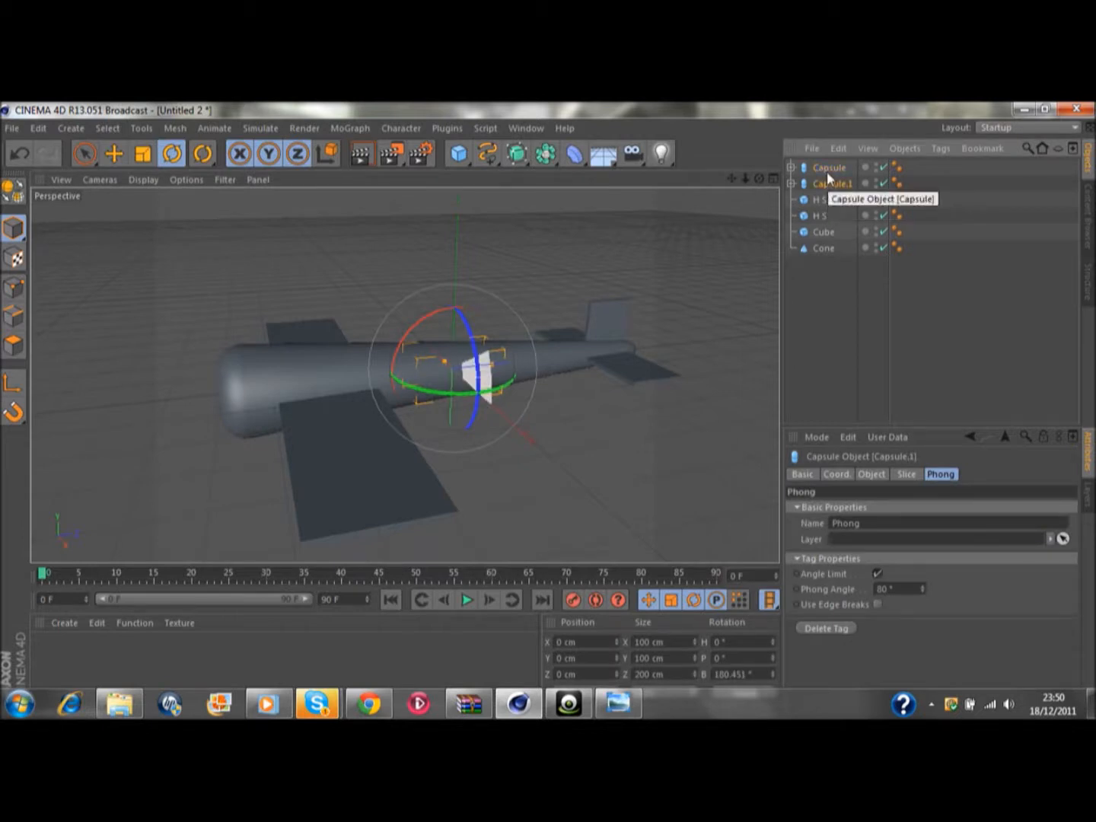
pyautogui.keyDown('ctrl'); pyautogui.click(826, 169); pyautogui.keyUp('ctrl')
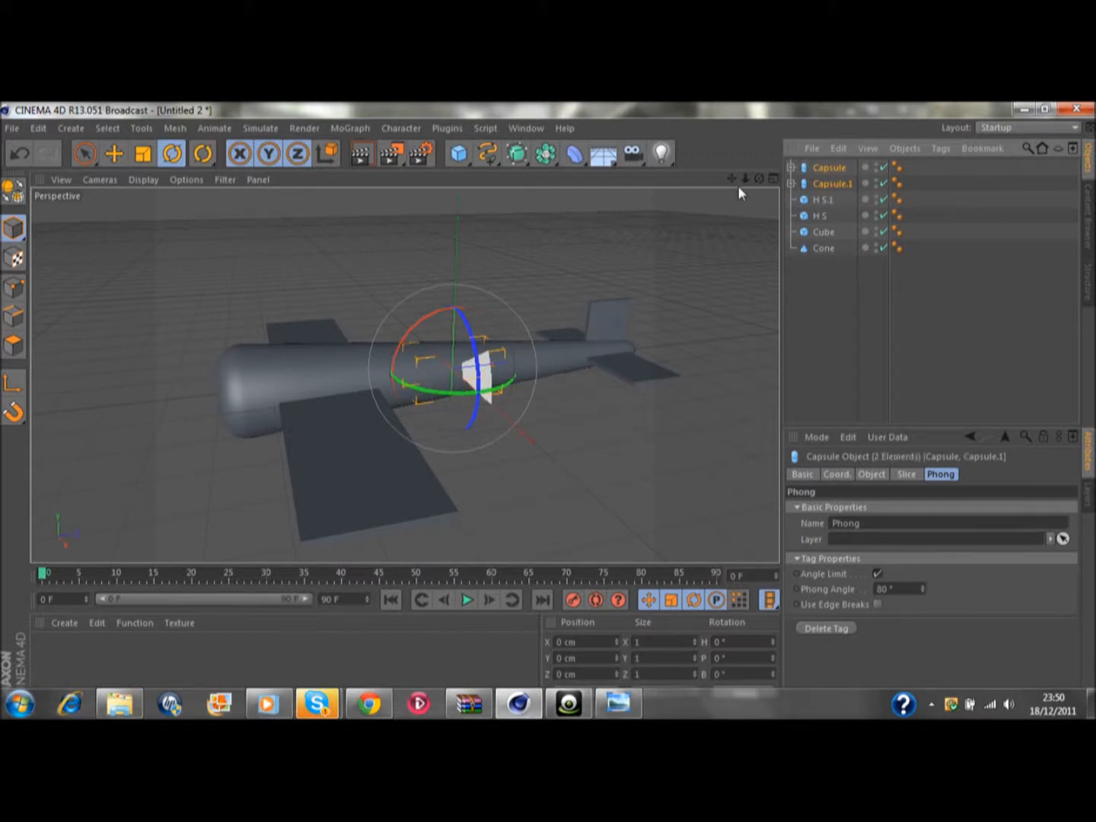
pyautogui.click(117, 156)
pyautogui.moveTo(547, 361); pyautogui.dragTo(325, 421)
pyautogui.moveTo(758, 179); pyautogui.dragTo(404, 374)
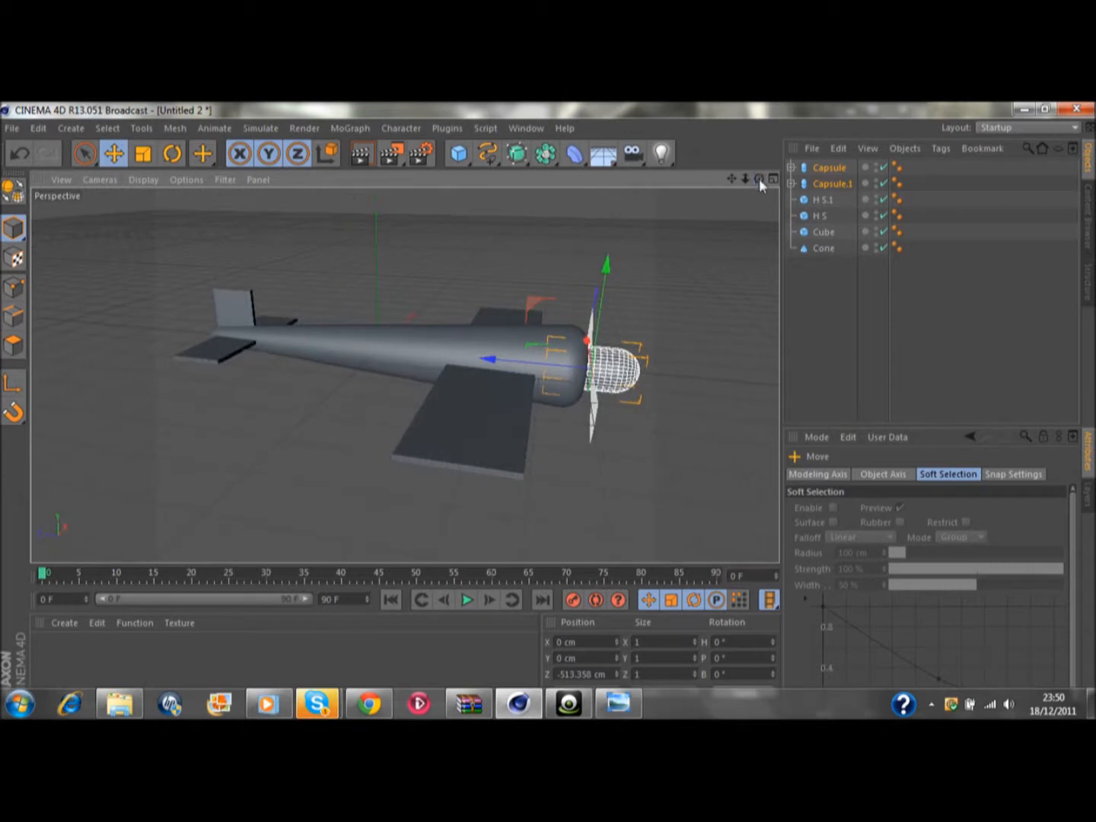
# Step: Scale both propeller capsules down to about 68% and shift only Capsule along Z to about -528 cm
pyautogui.click(141, 153)
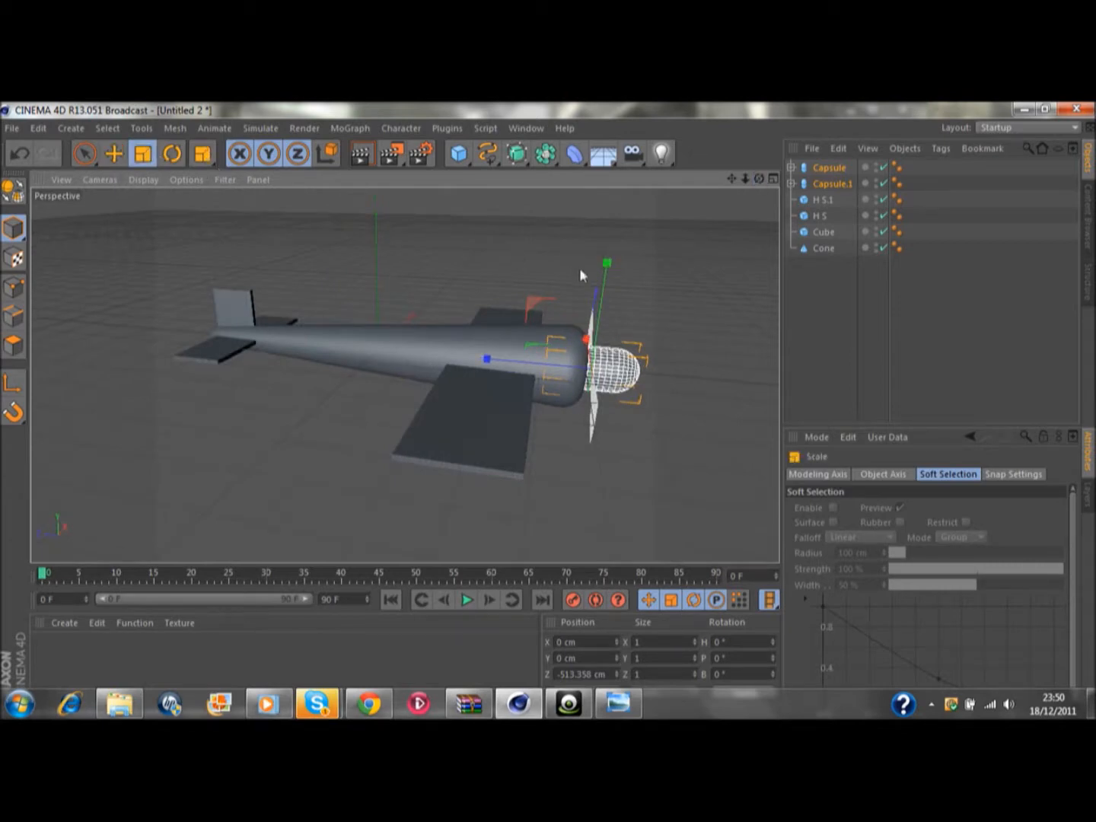
pyautogui.moveTo(605, 264); pyautogui.dragTo(608, 359)
pyautogui.click(609, 361)
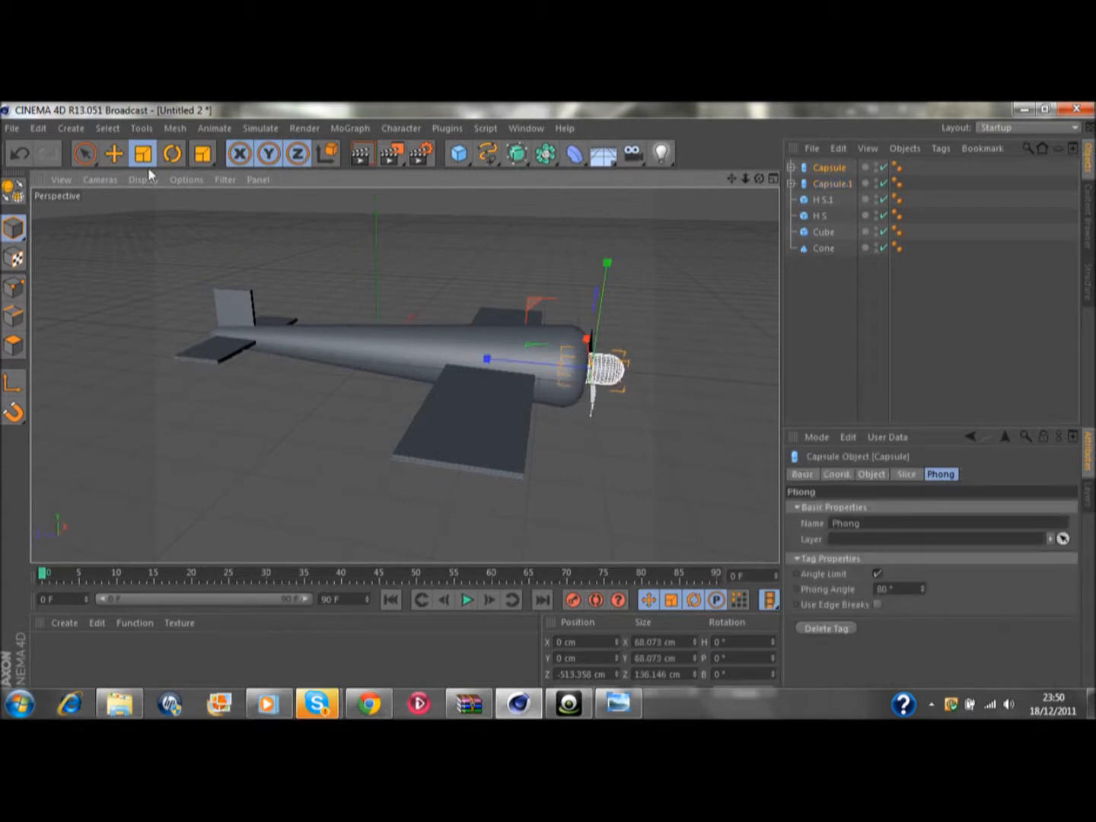
pyautogui.click(115, 157)
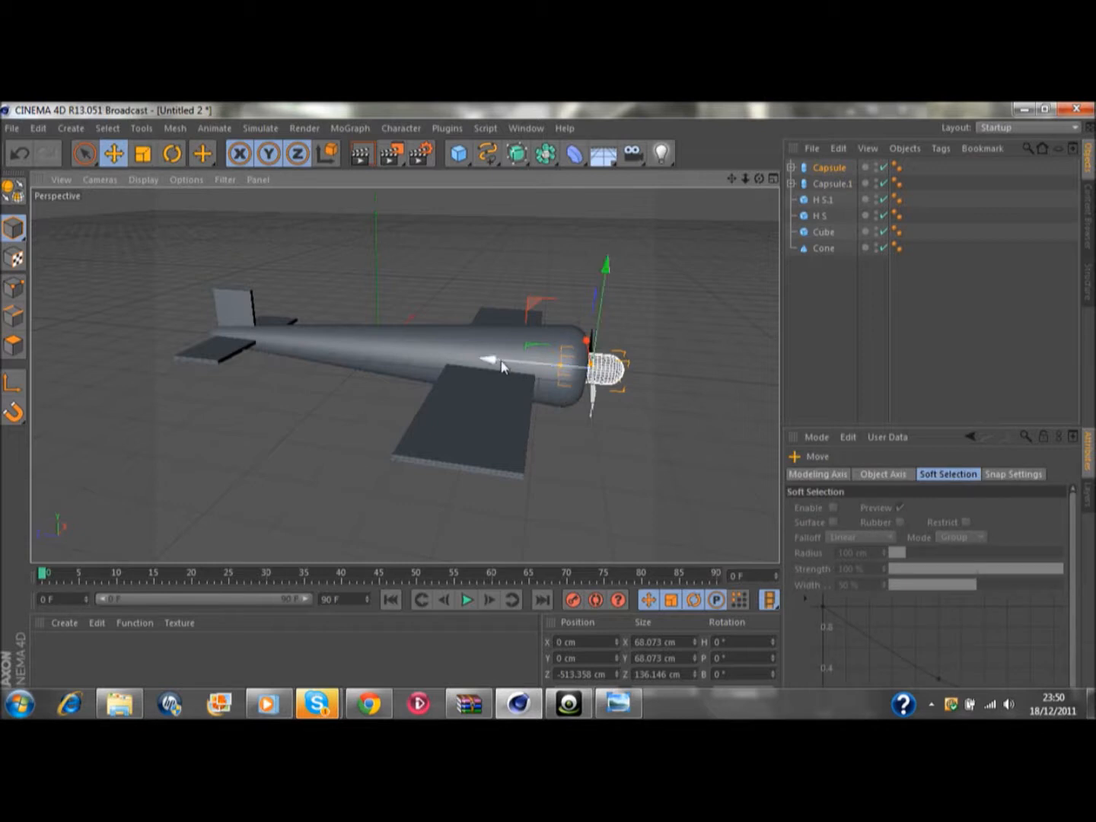
pyautogui.moveTo(494, 366); pyautogui.dragTo(500, 366)
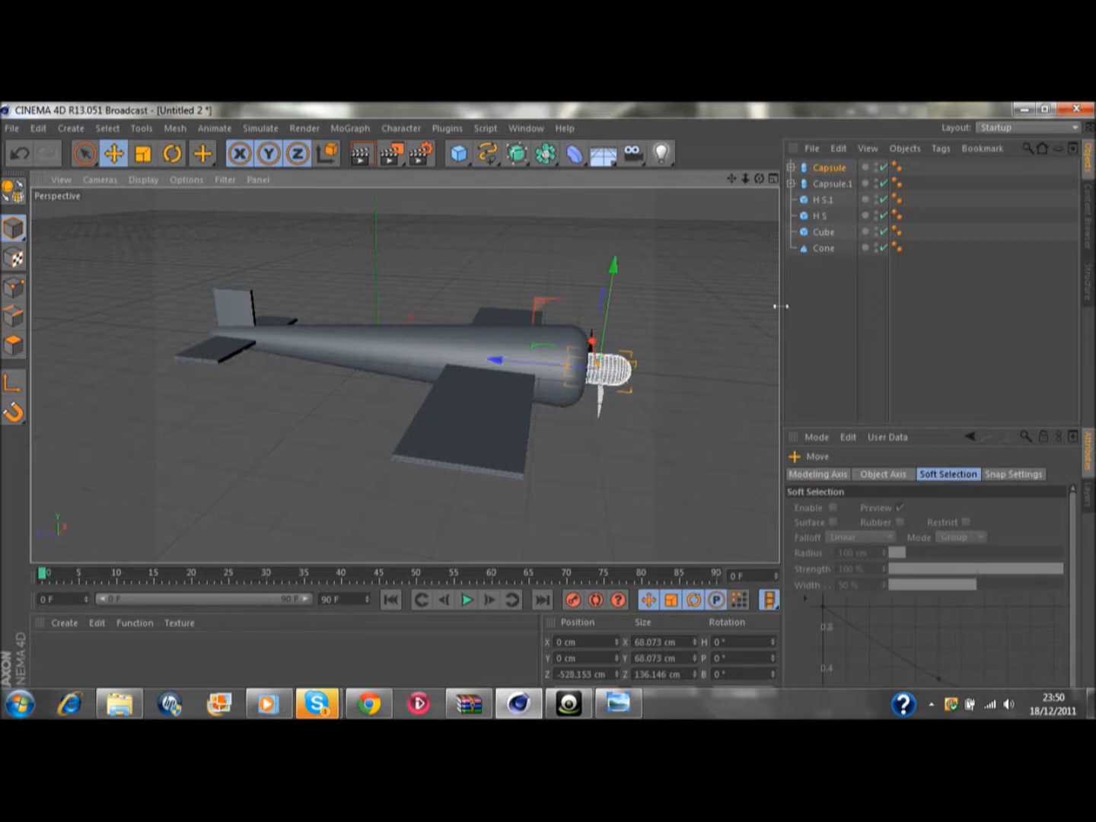
pyautogui.click(752, 306)
pyautogui.moveTo(759, 178); pyautogui.dragTo(430, 209)
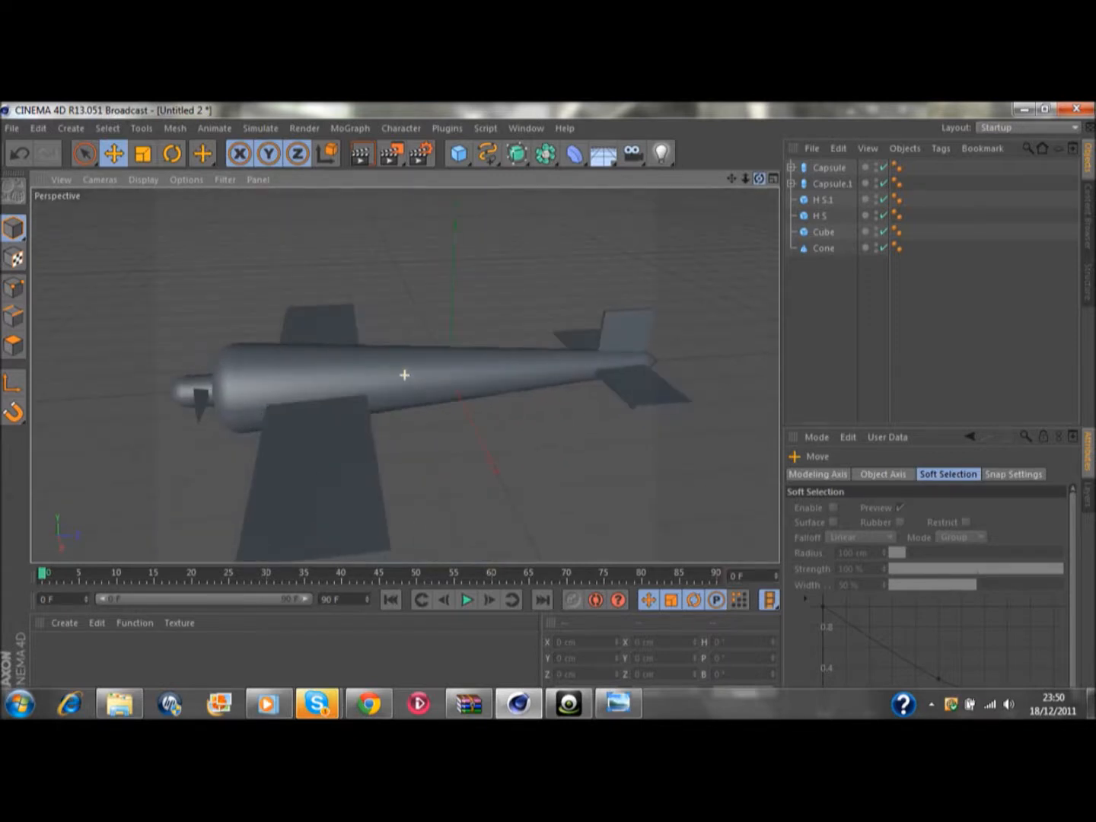
# Step: Try adding a Plane primitive to the scene and undo it
pyautogui.click(816, 185)
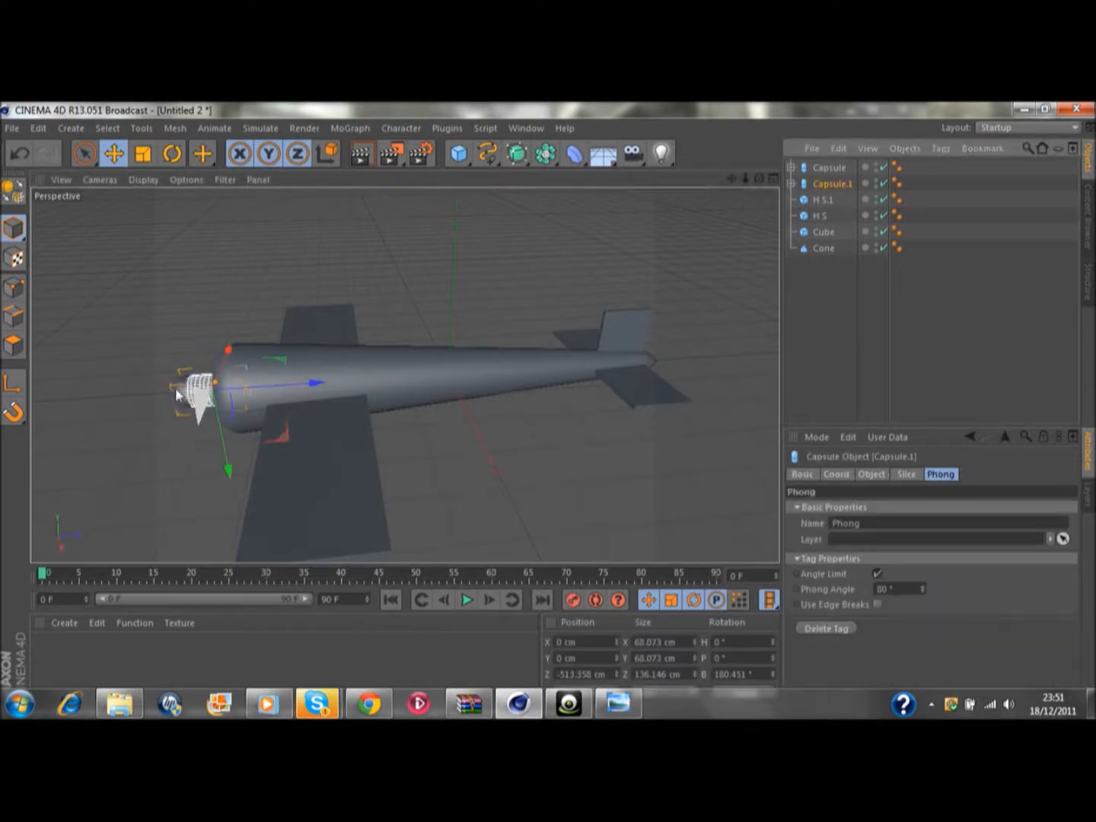
pyautogui.click(401, 364)
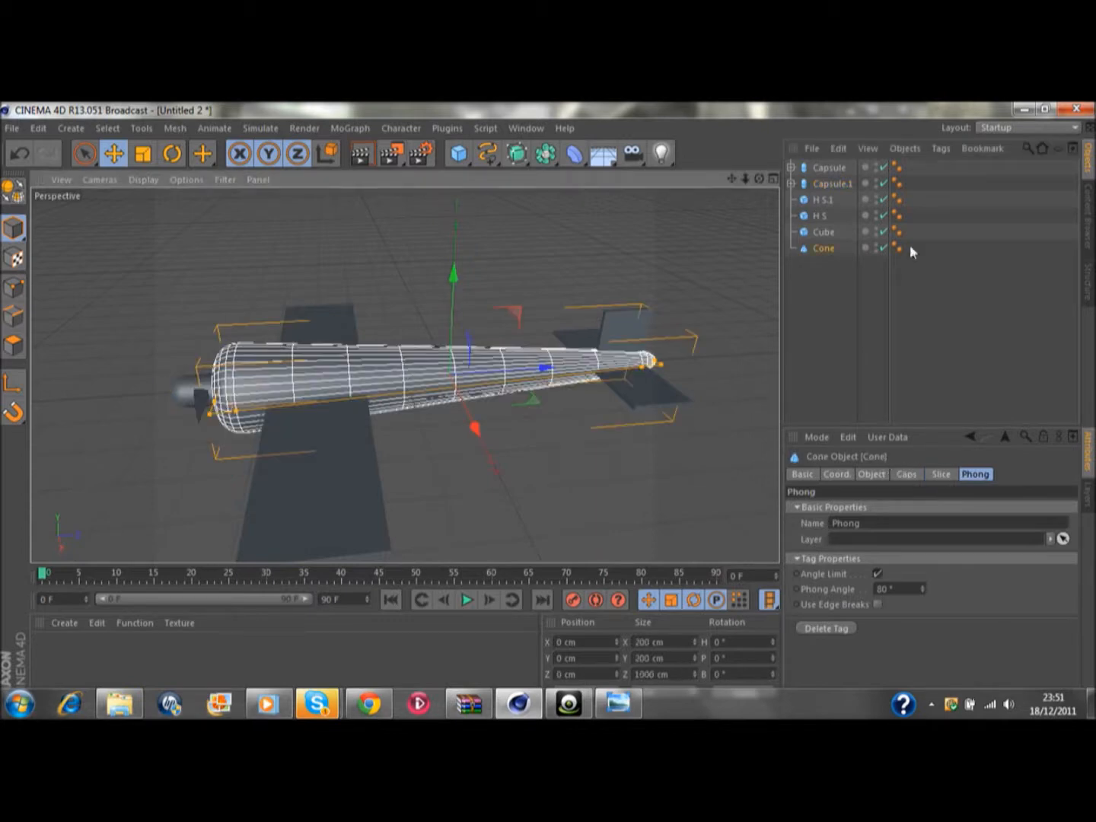
pyautogui.click(457, 157)
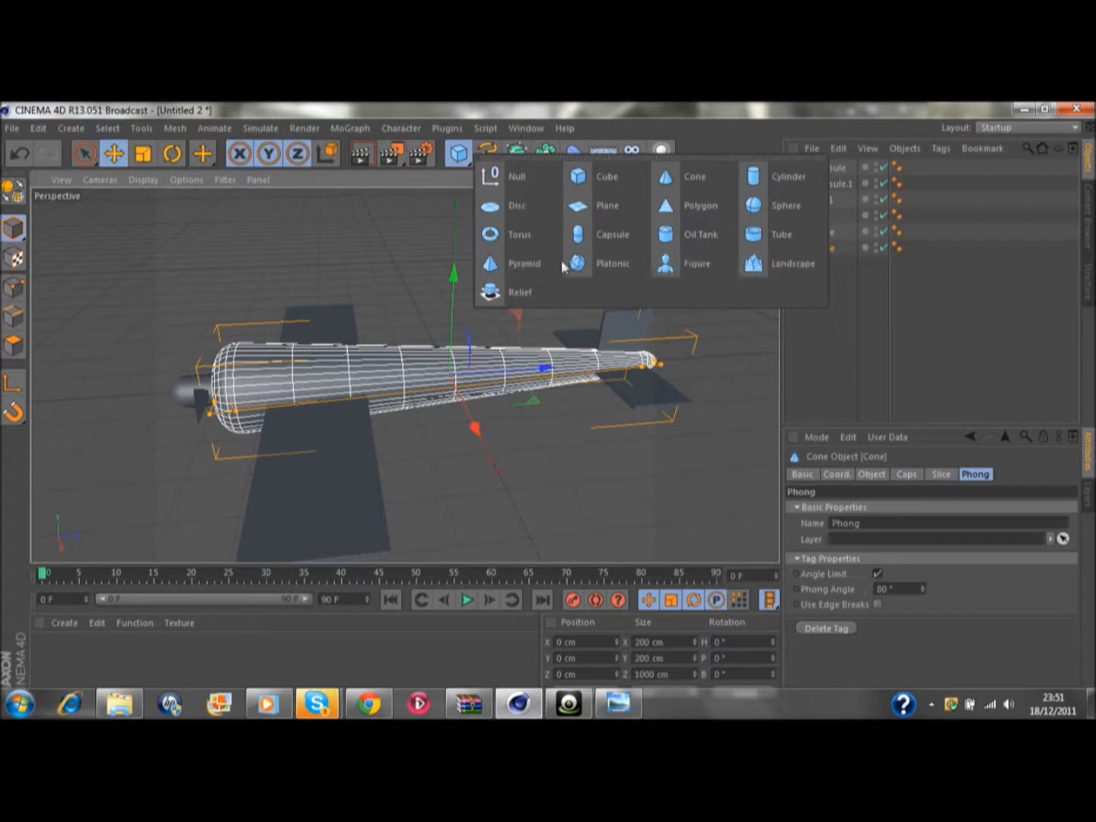
pyautogui.click(607, 216)
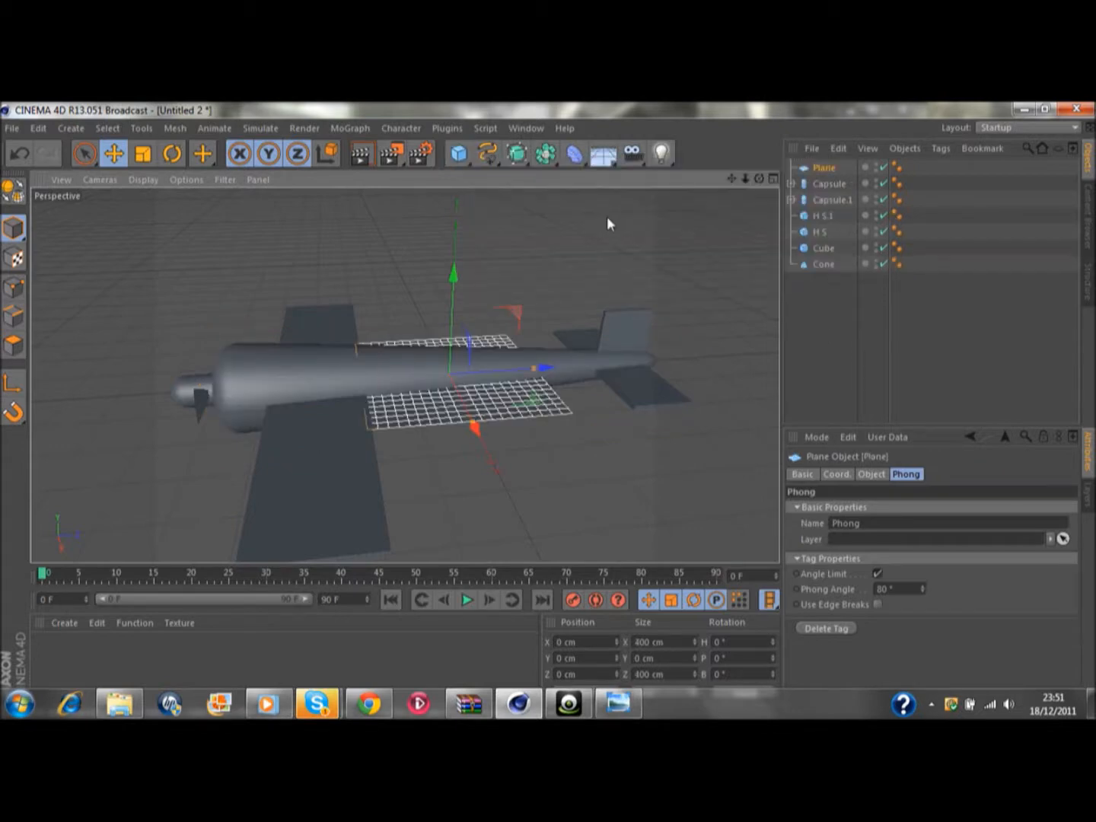
pyautogui.hotkey('ctrl', 'z')
# Step: Add a new Capsule primitive at the middle of the fuselage
pyautogui.click(465, 154)
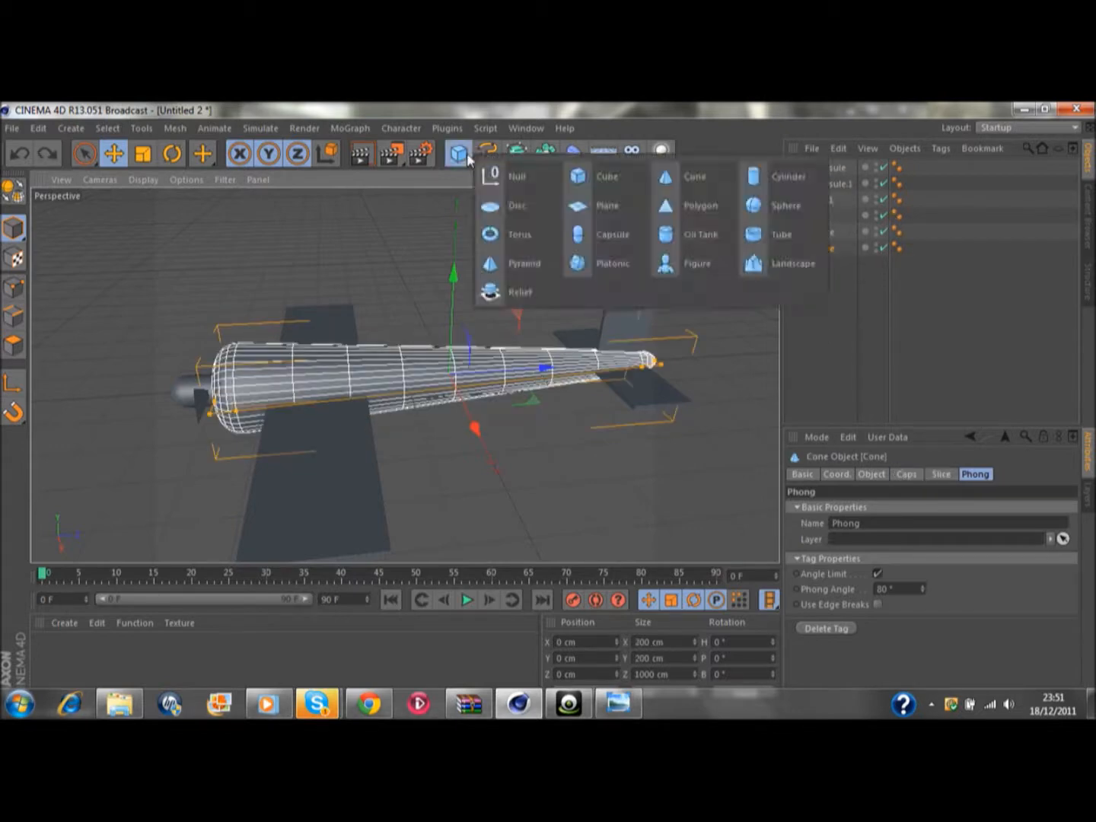
pyautogui.click(631, 235)
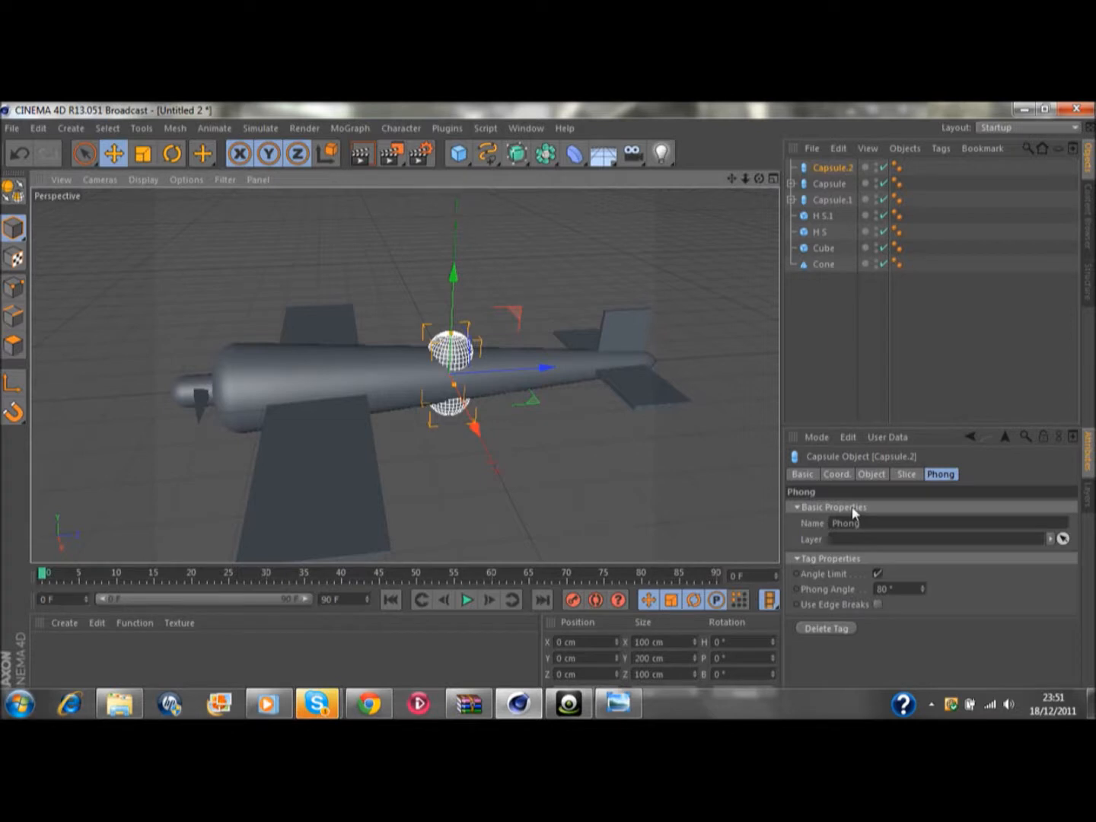
# Step: Orient the new Capsule.2 along +Z and move it above the fuselage to about Y 62 cm, Z -193 cm
pyautogui.click(804, 474)
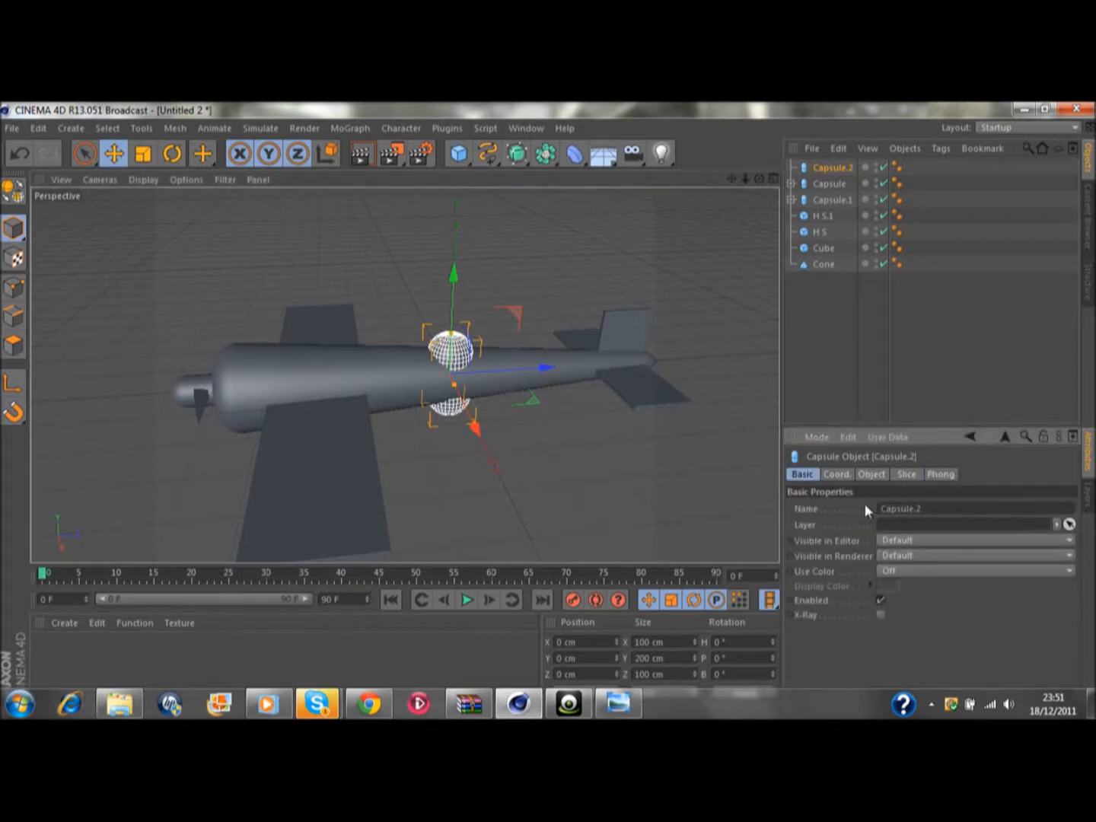
pyautogui.click(837, 474)
pyautogui.click(870, 475)
pyautogui.click(927, 590)
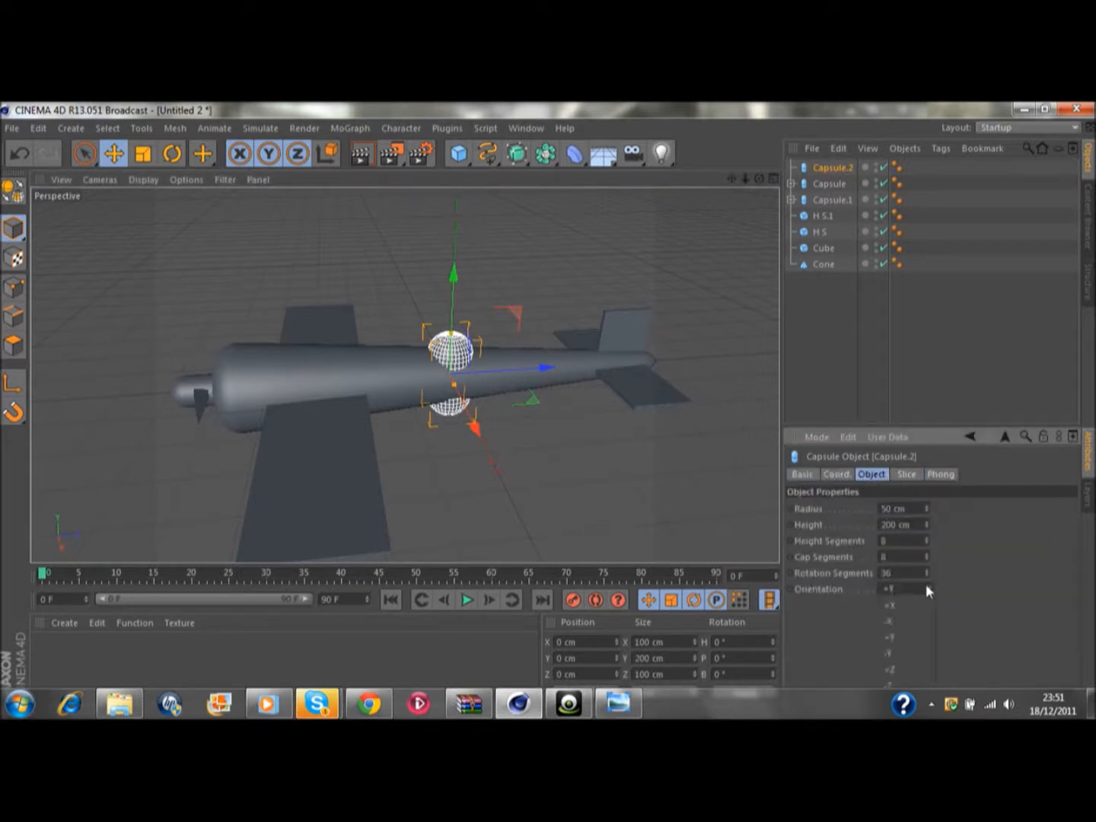
pyautogui.click(914, 669)
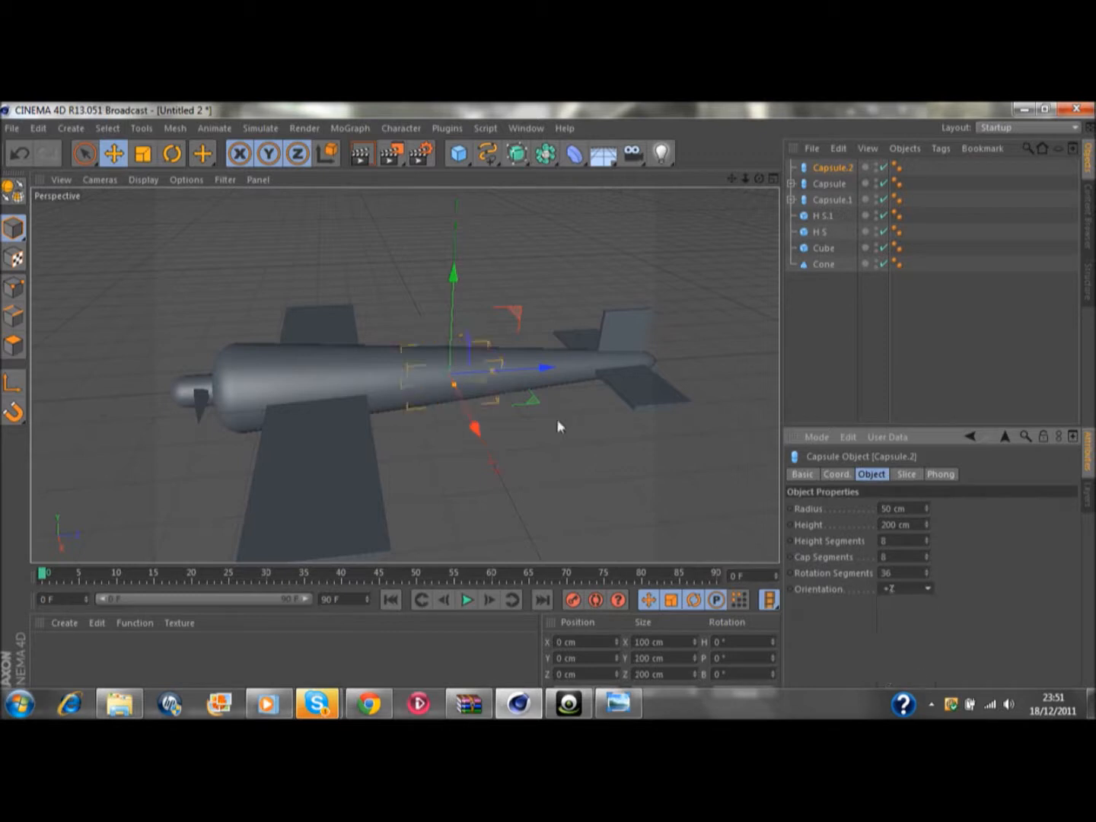
pyautogui.moveTo(543, 369); pyautogui.dragTo(462, 376)
pyautogui.moveTo(360, 286); pyautogui.dragTo(355, 257)
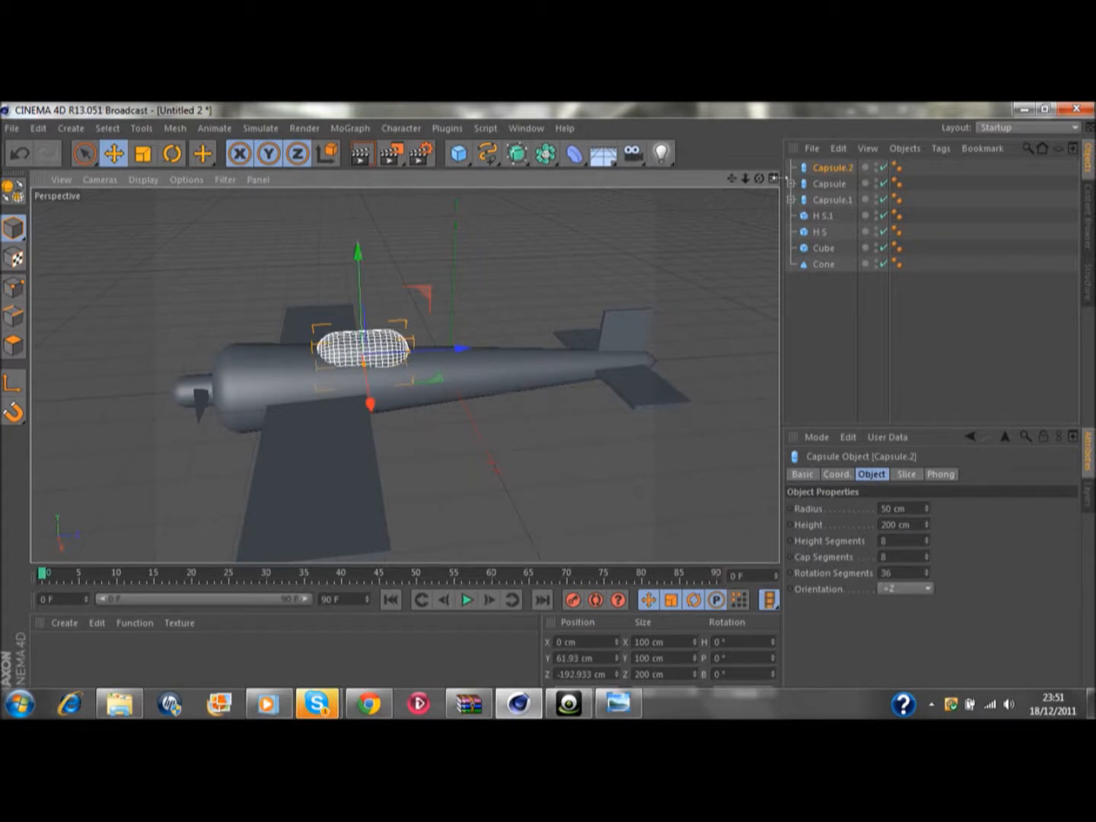
# Step: Rotate Capsule.2 in the Right view to a pitch of about -4.1° to follow the fuselage's slope
pyautogui.click(773, 178)
pyautogui.click(209, 445)
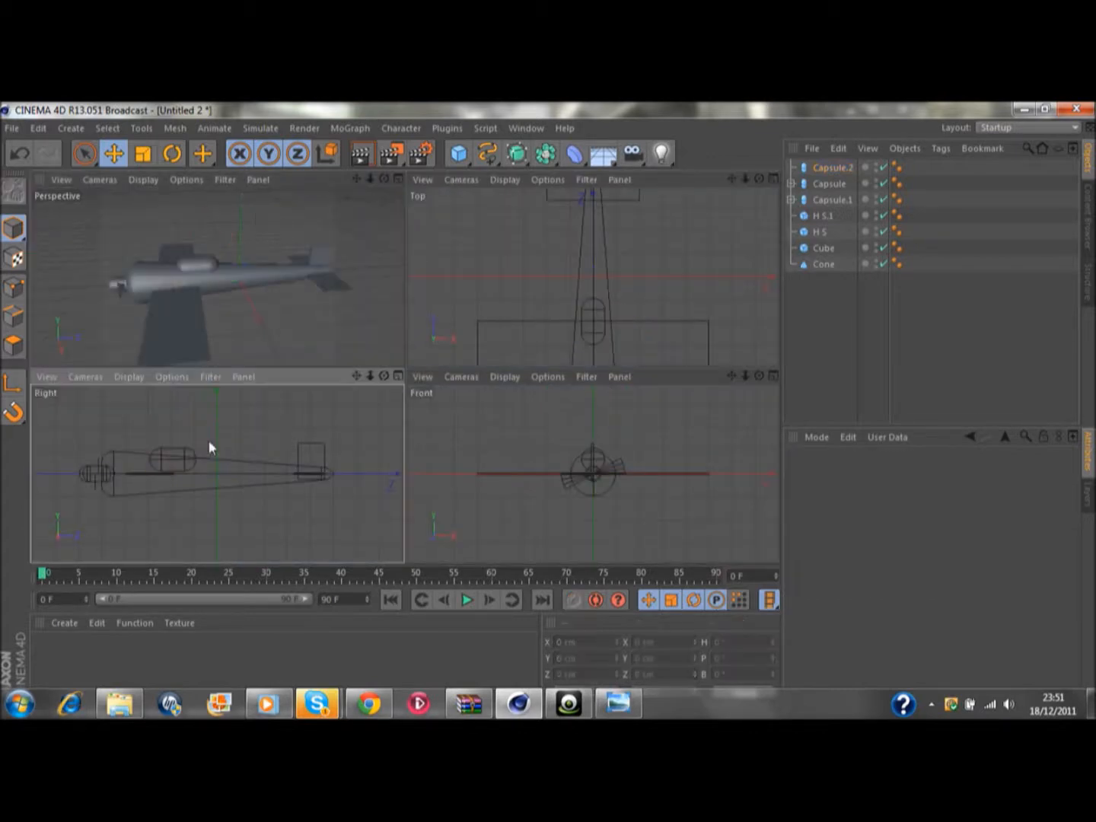
pyautogui.click(397, 375)
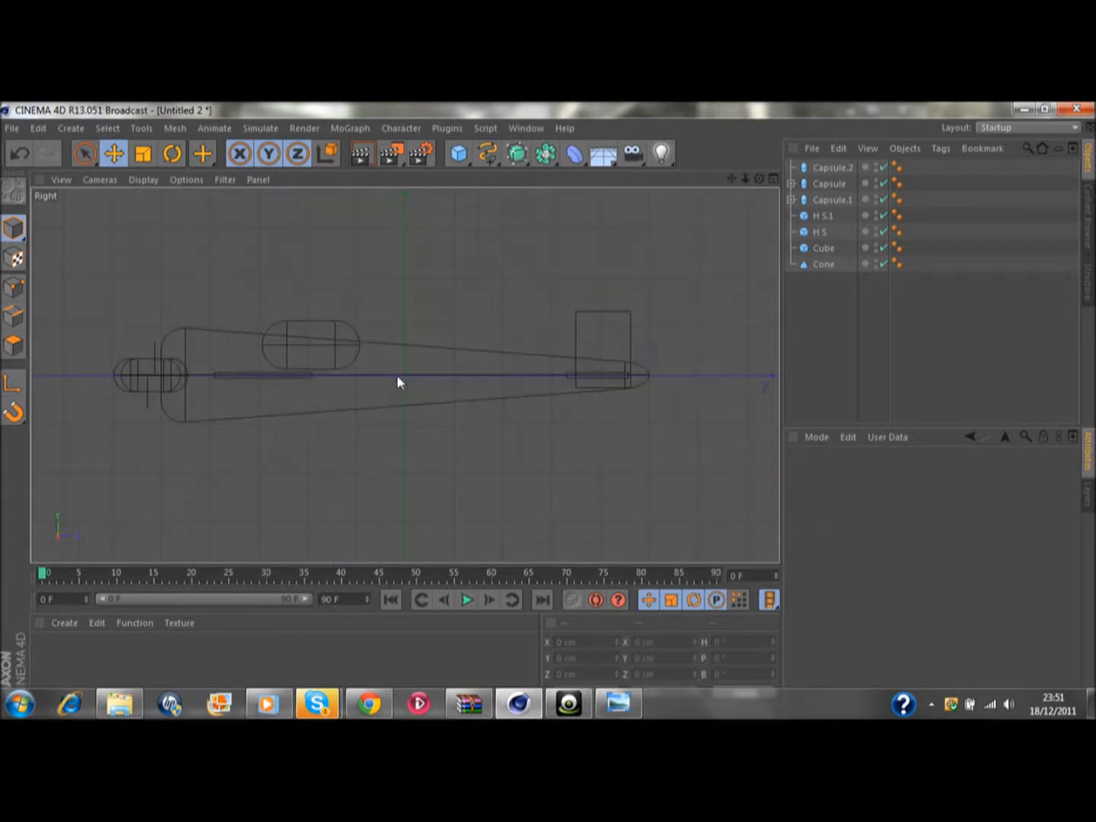
pyautogui.click(301, 325)
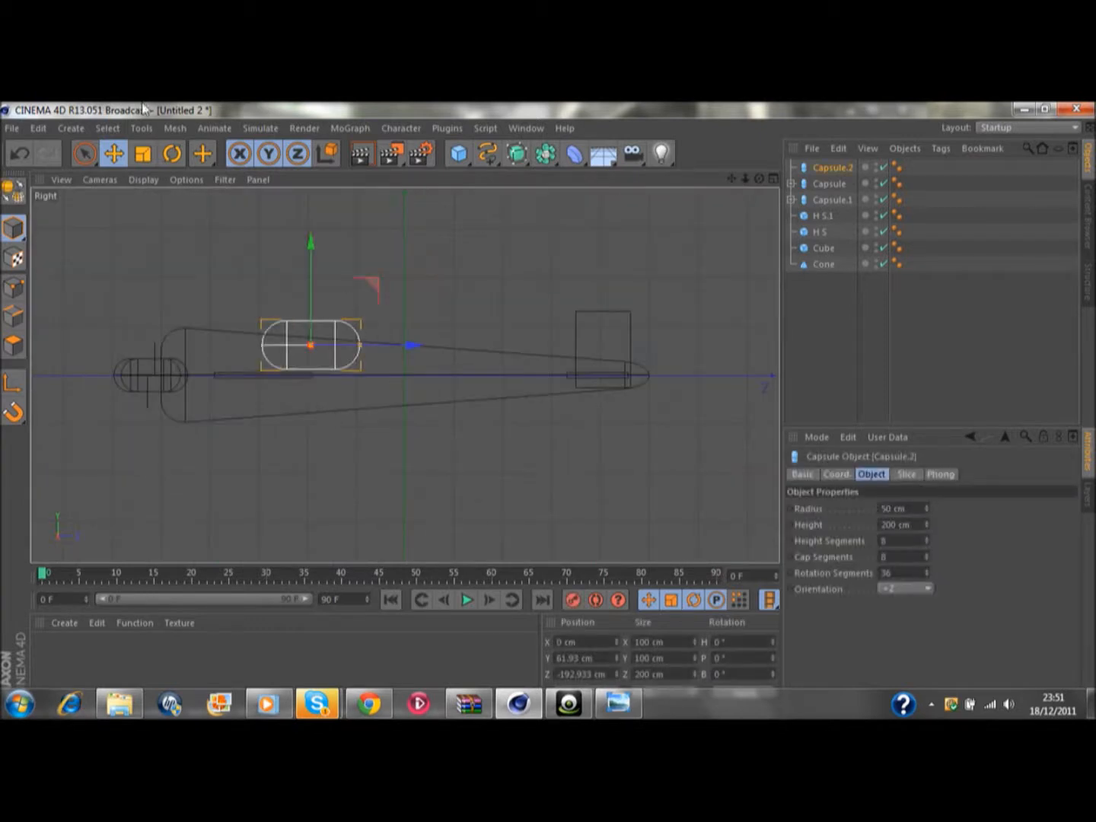
pyautogui.press('r')
pyautogui.moveTo(366, 315); pyautogui.dragTo(368, 318)
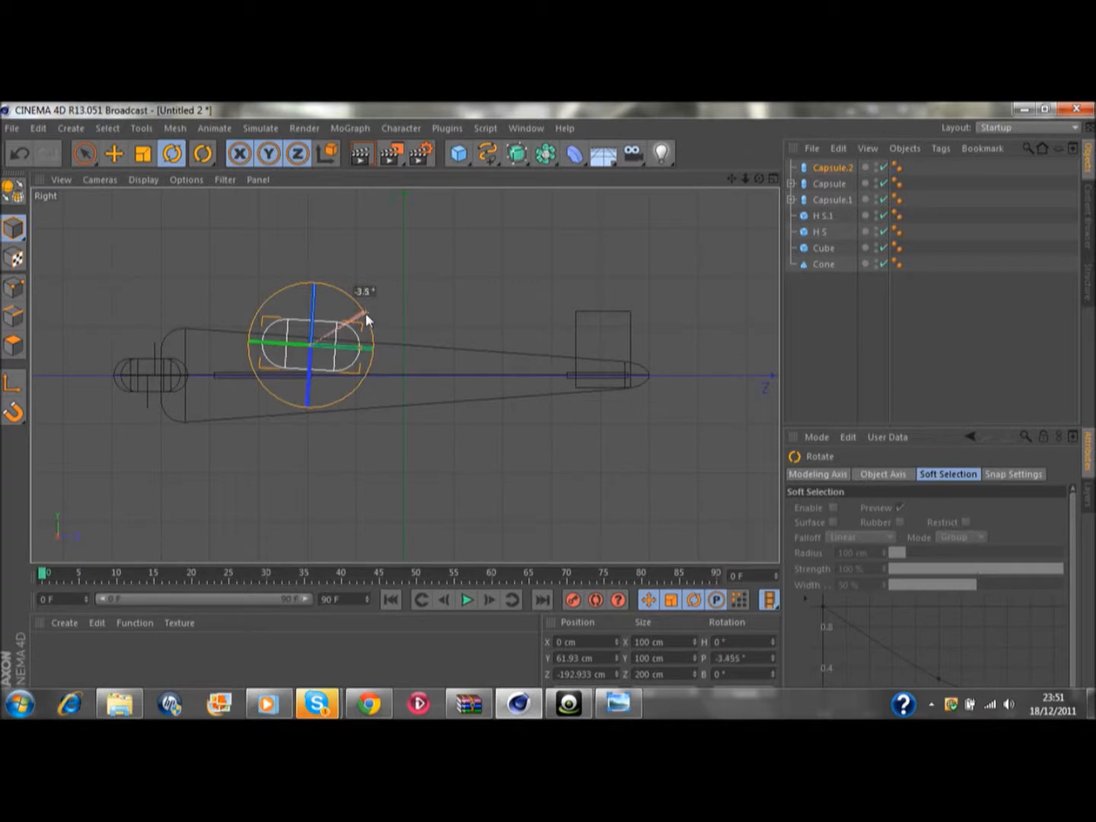
pyautogui.moveTo(366, 313); pyautogui.dragTo(367, 313)
pyautogui.click(478, 301)
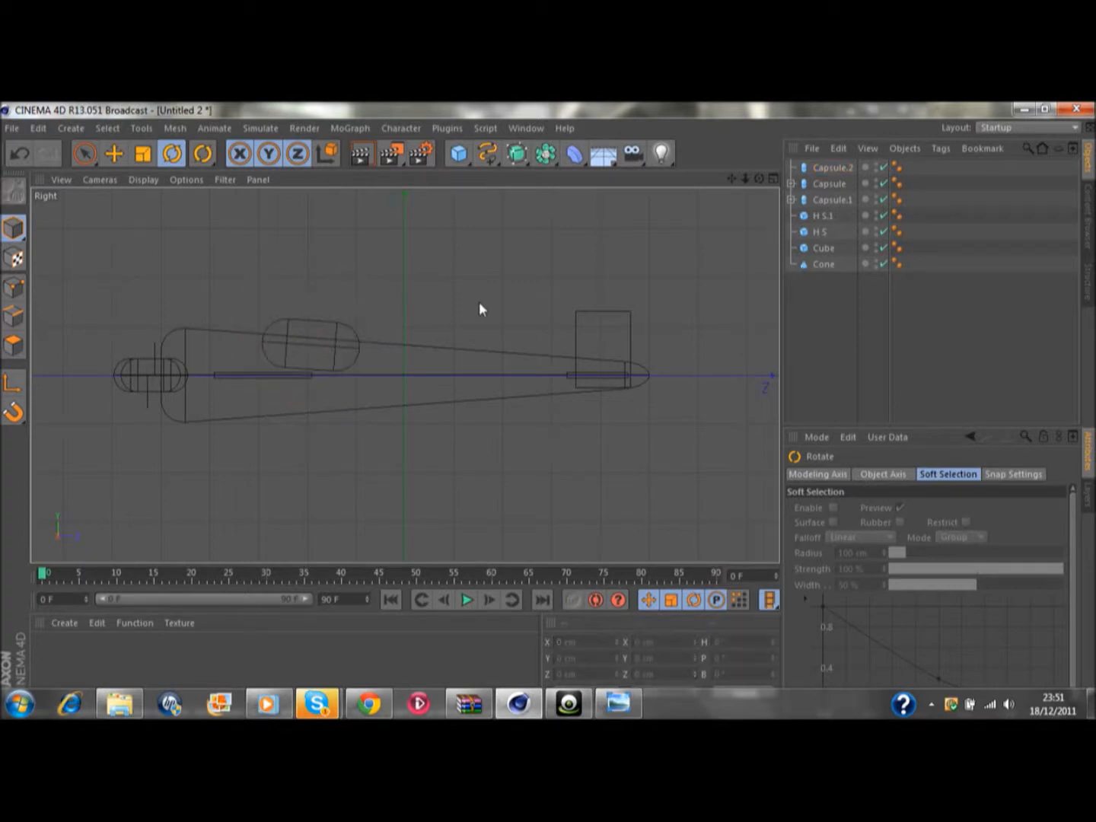
# Step: Raise Capsule.2 slightly to about Y 75 cm so that it protrudes more from the fuselage's upper edge
pyautogui.press('e')
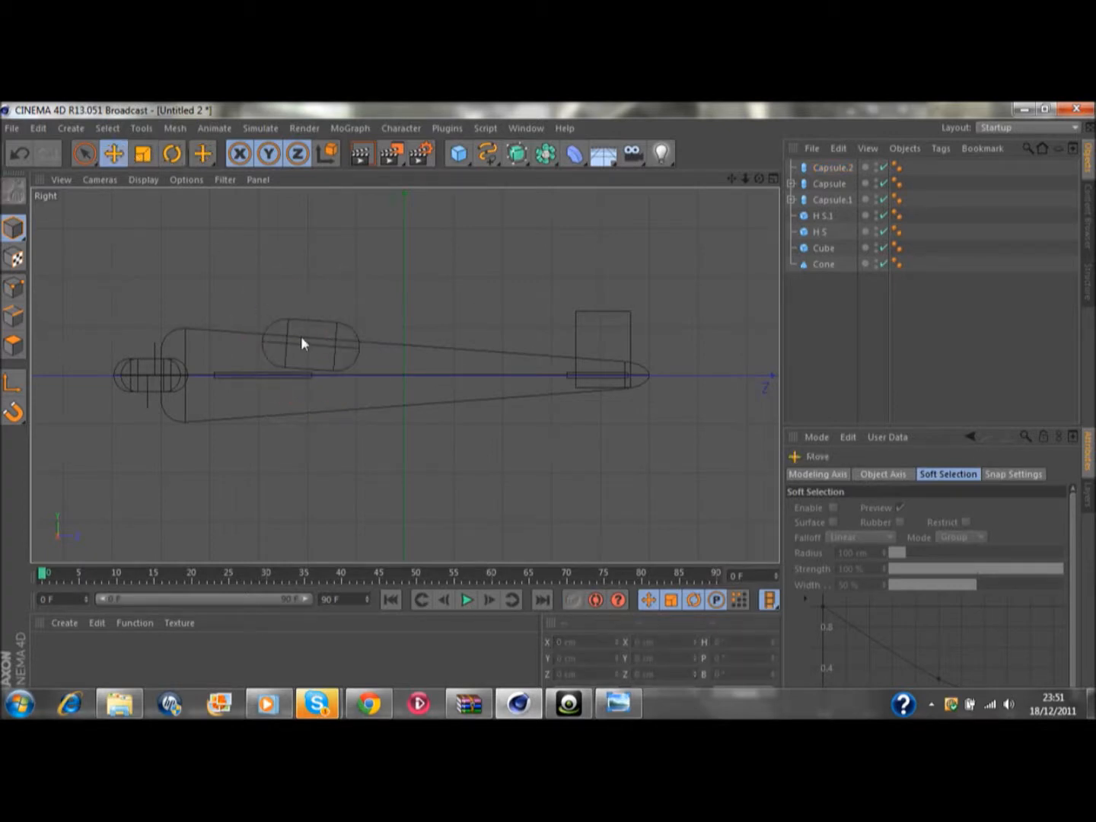
pyautogui.click(291, 345)
pyautogui.moveTo(317, 258); pyautogui.dragTo(316, 250)
pyautogui.click(503, 261)
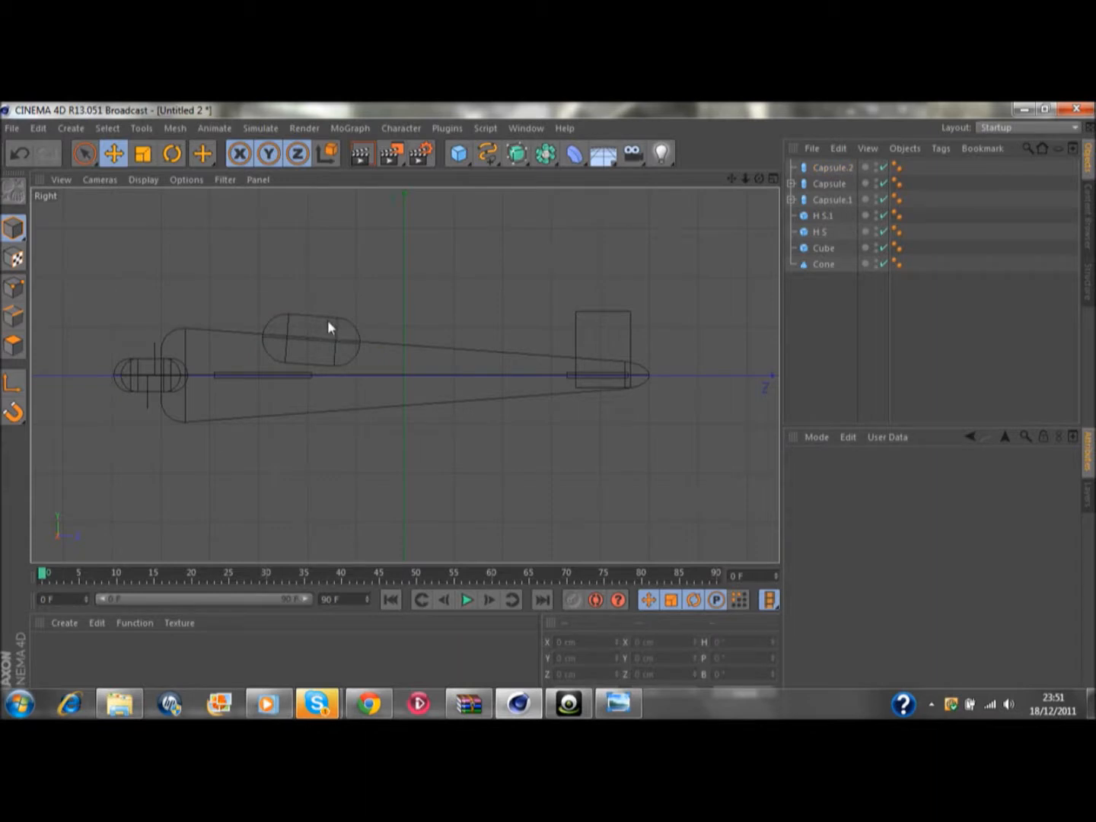
pyautogui.click(336, 333)
pyautogui.moveTo(317, 276); pyautogui.dragTo(317, 273)
pyautogui.click(532, 258)
# Step: Return to the Perspective view and render a preview of the airplane from the front
pyautogui.click(773, 179)
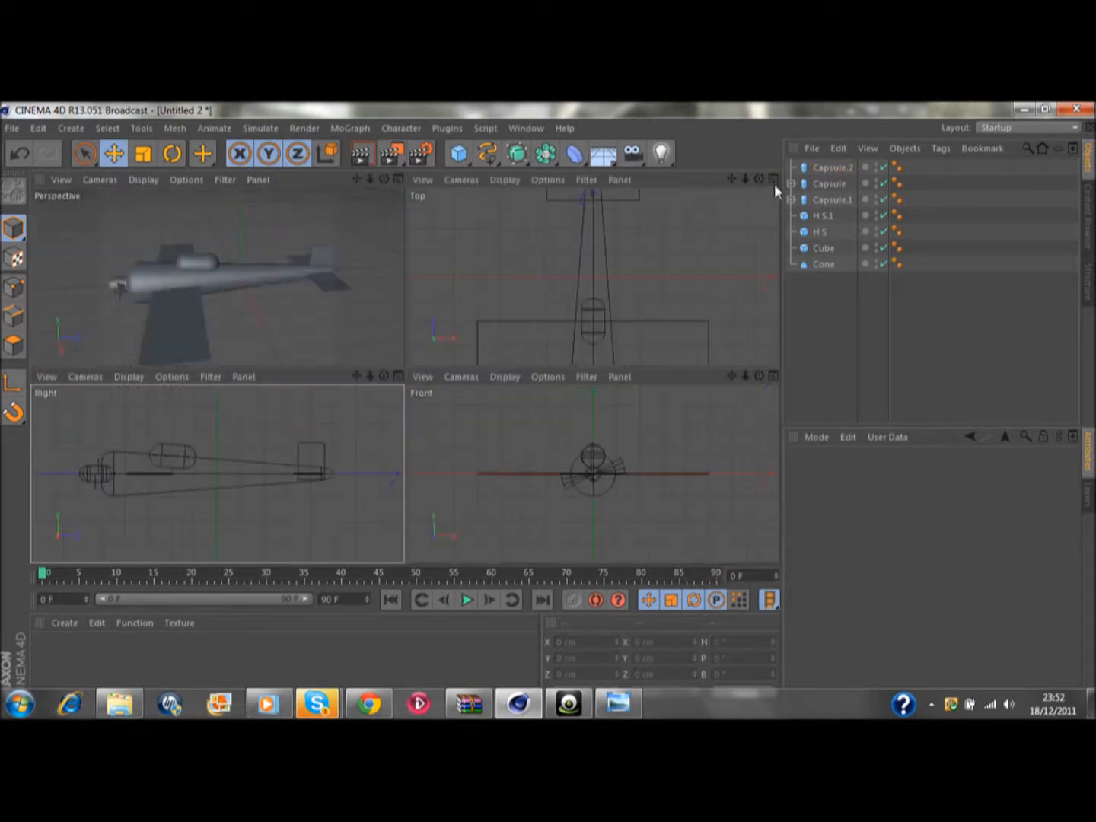
pyautogui.click(399, 179)
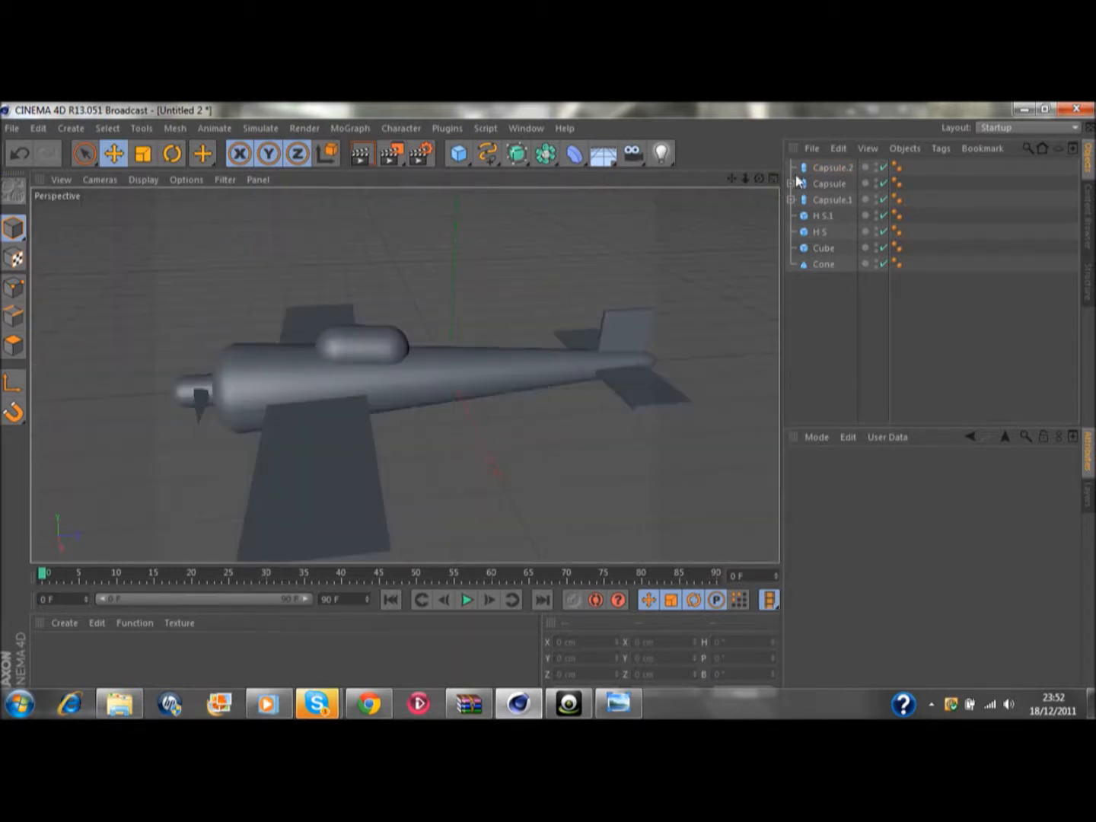
pyautogui.moveTo(759, 180); pyautogui.dragTo(639, 200)
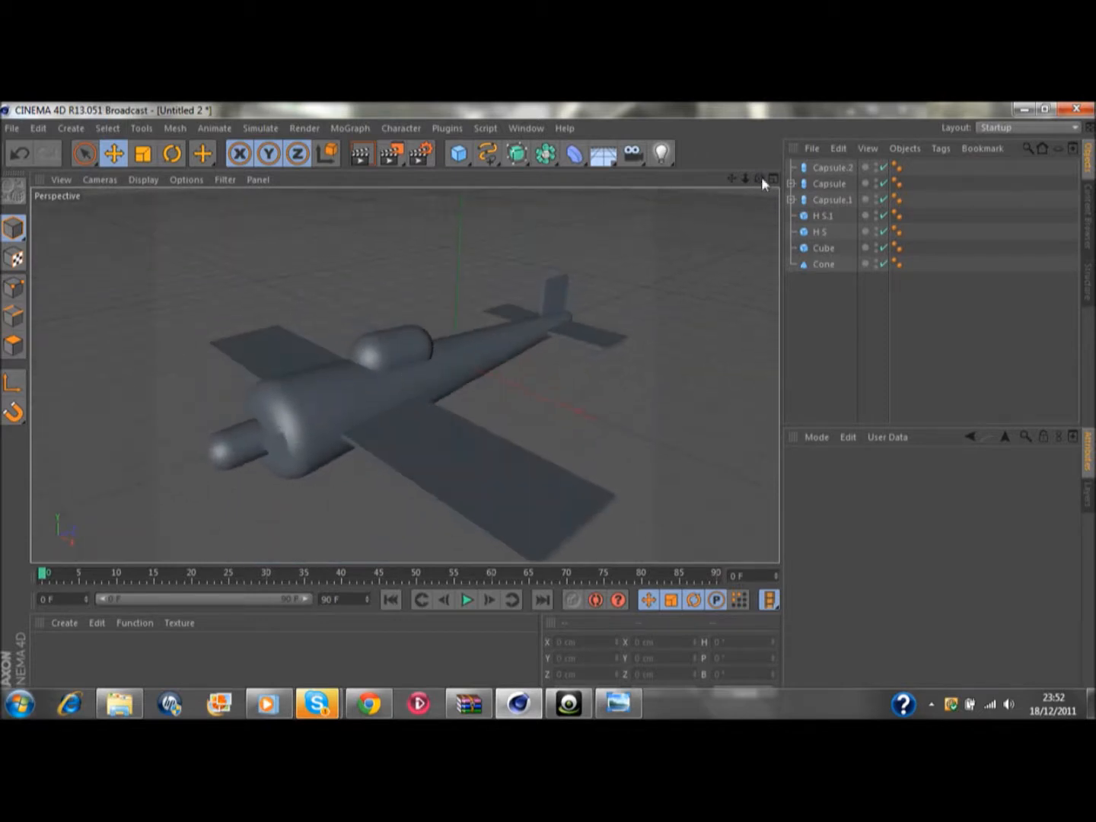
pyautogui.click(372, 157)
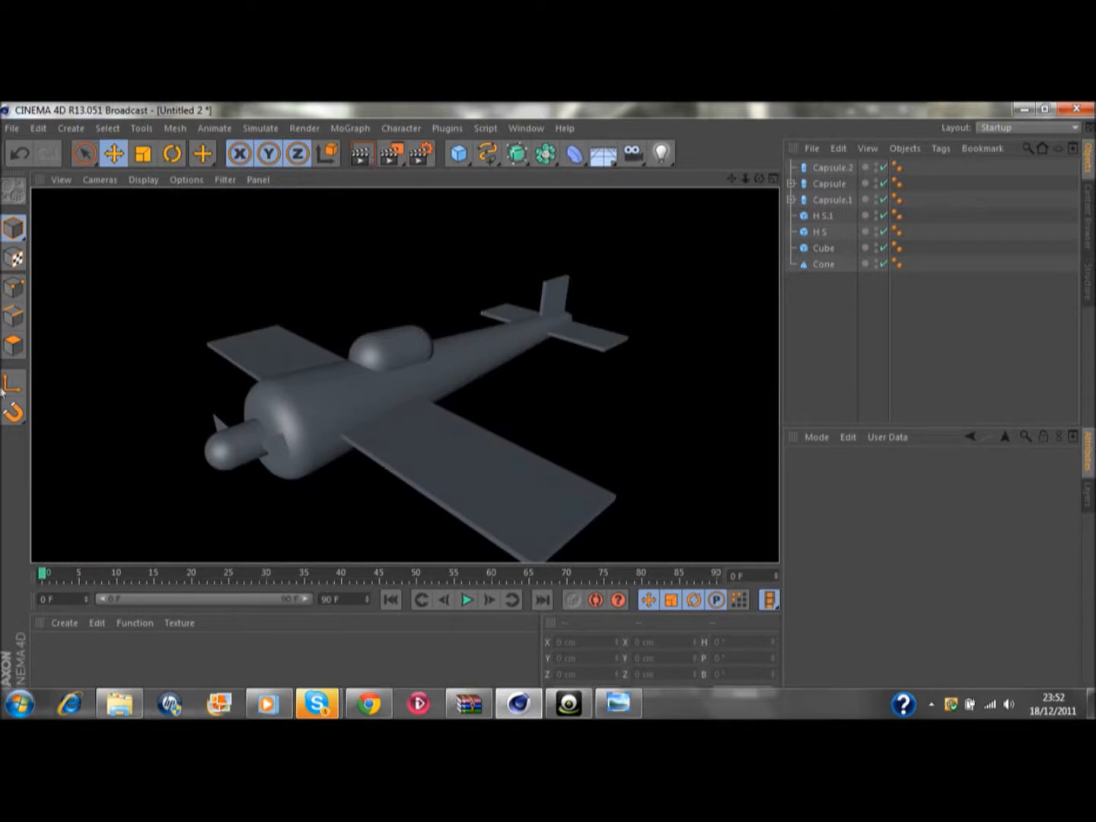
# Step: Add a Null object and group all the airplane's parts, from Capsule.2 down to Cone, under it
pyautogui.click(380, 341)
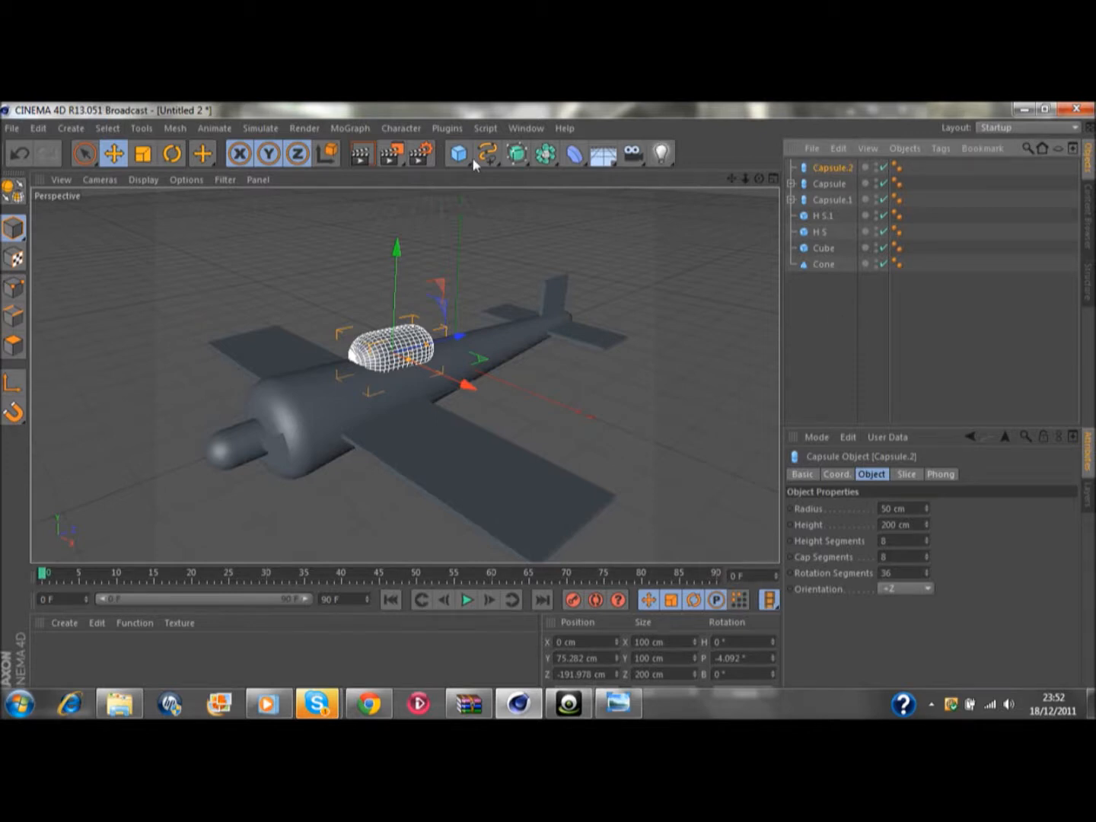
pyautogui.click(545, 155)
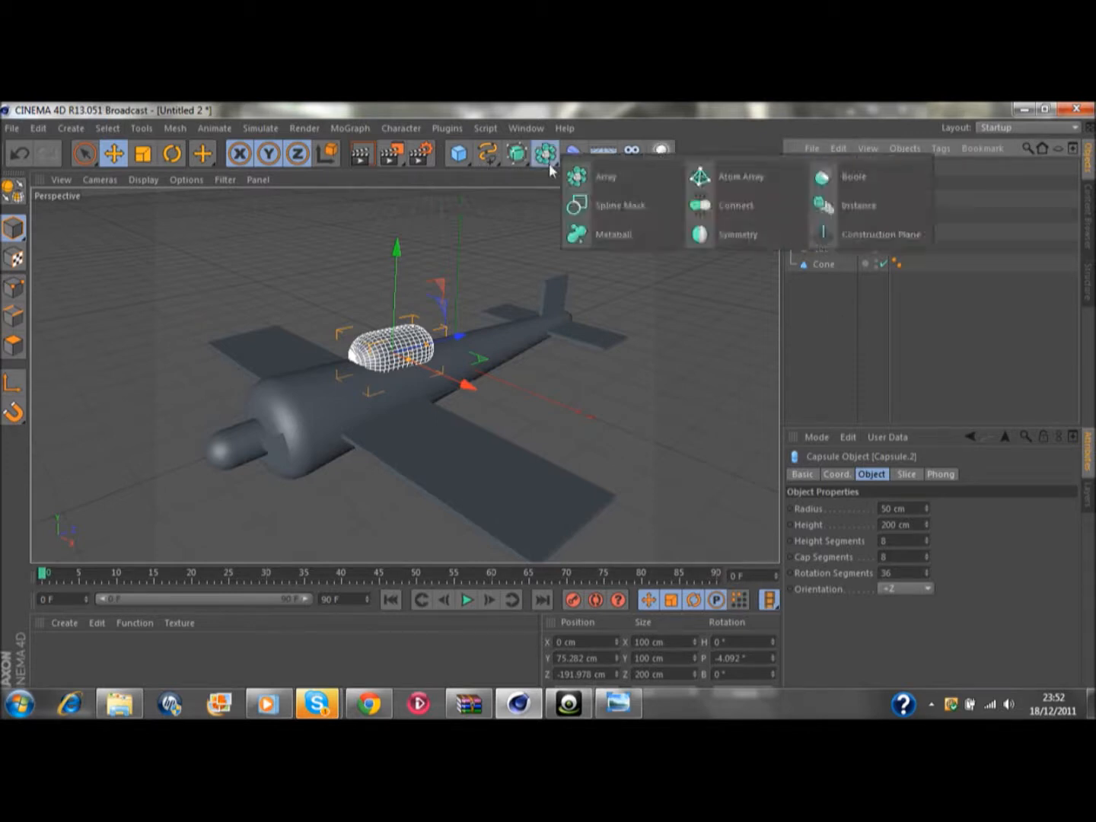
pyautogui.moveTo(457, 154)
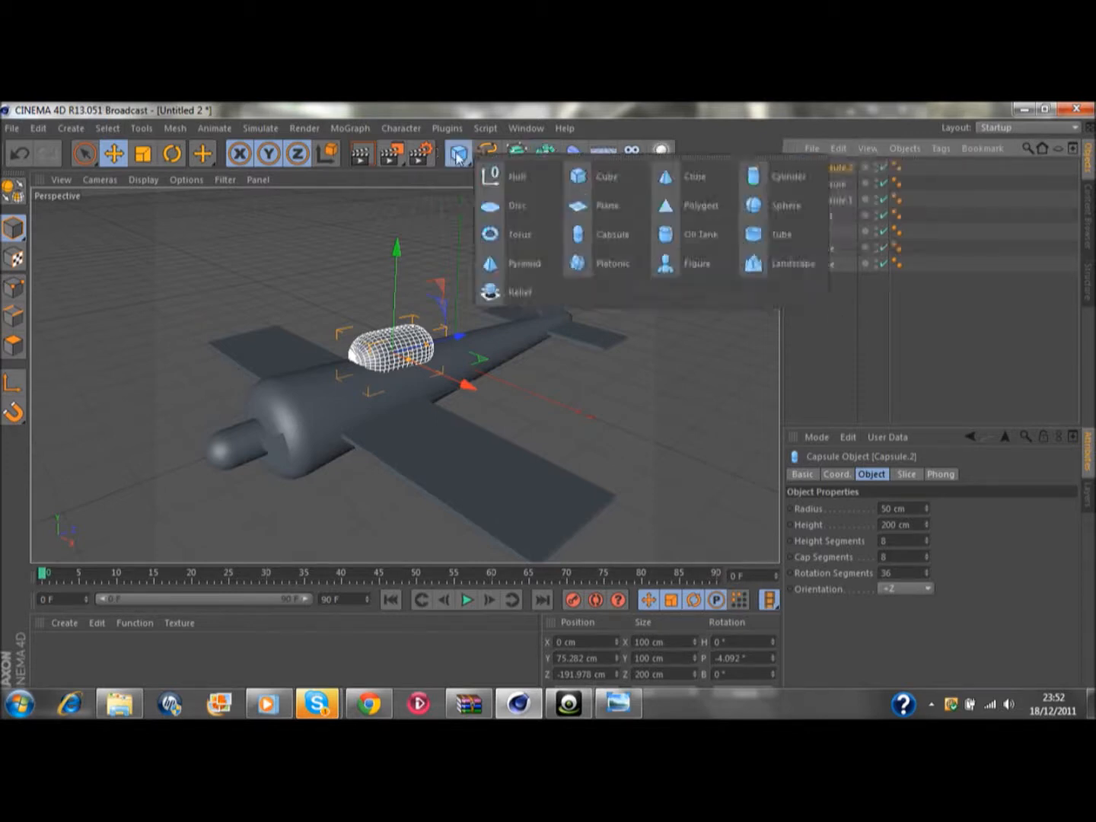
pyautogui.click(517, 179)
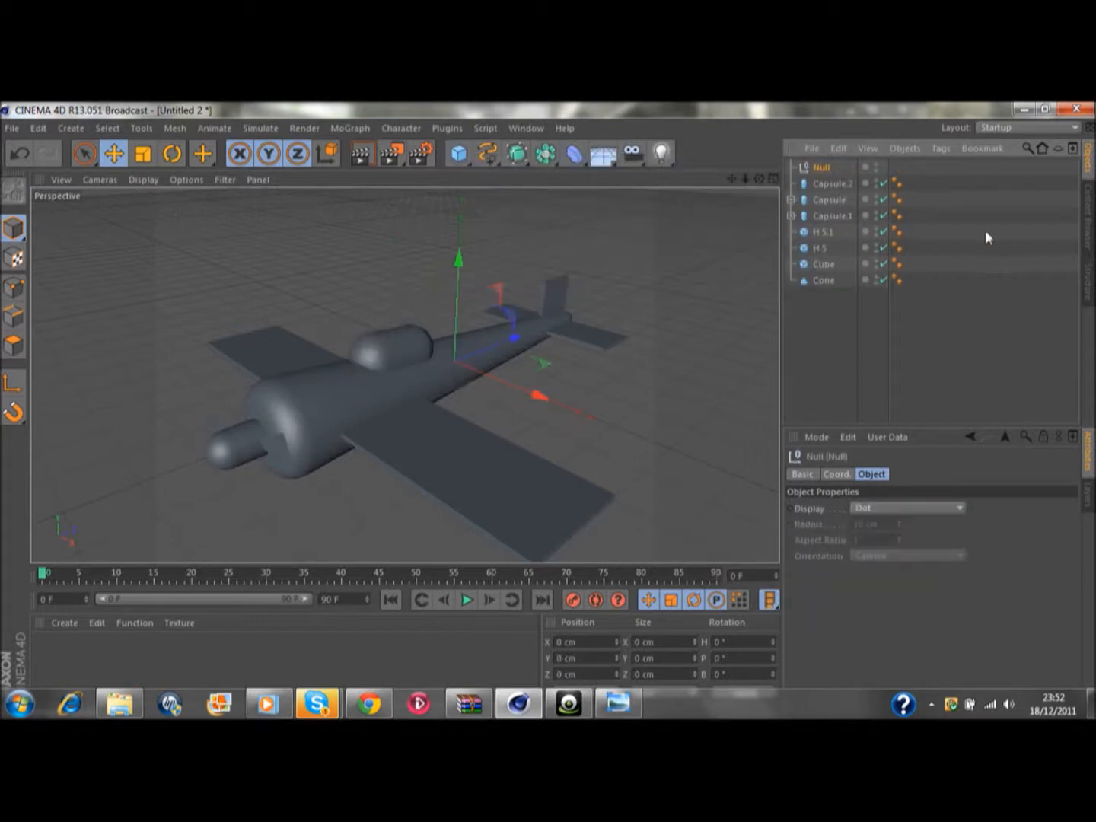
pyautogui.moveTo(825, 304); pyautogui.dragTo(823, 169)
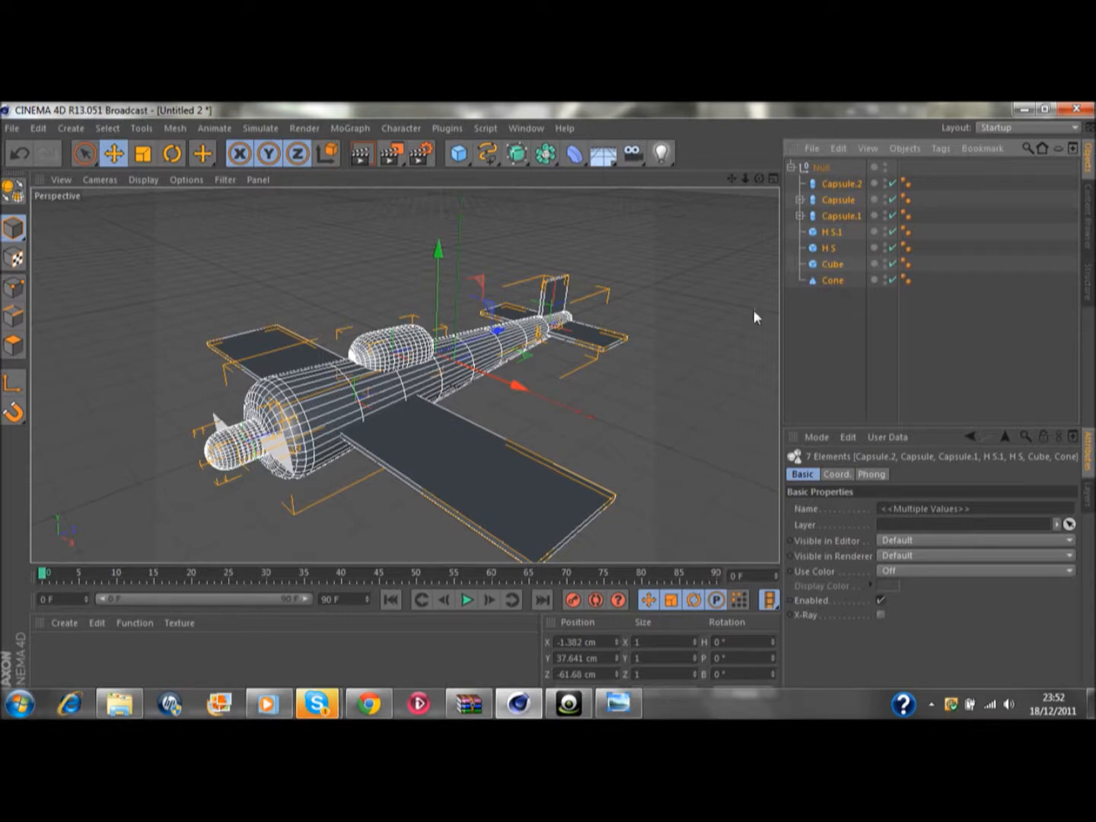
# Step: Add a Boole object to the scene
pyautogui.click(545, 153)
pyautogui.click(853, 182)
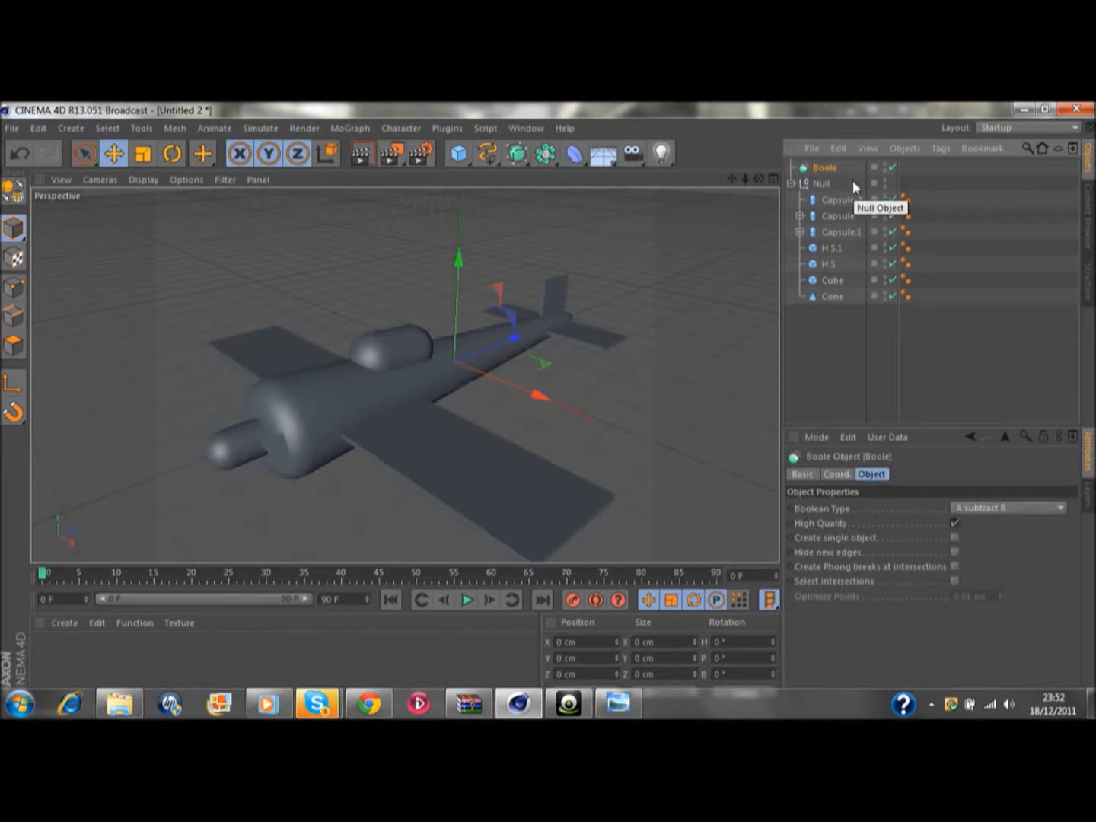
# Step: Try nesting the Boole and the Cone under Capsule.2, and undo both moves
pyautogui.moveTo(820, 169); pyautogui.dragTo(885, 261)
pyautogui.moveTo(849, 203); pyautogui.dragTo(845, 200)
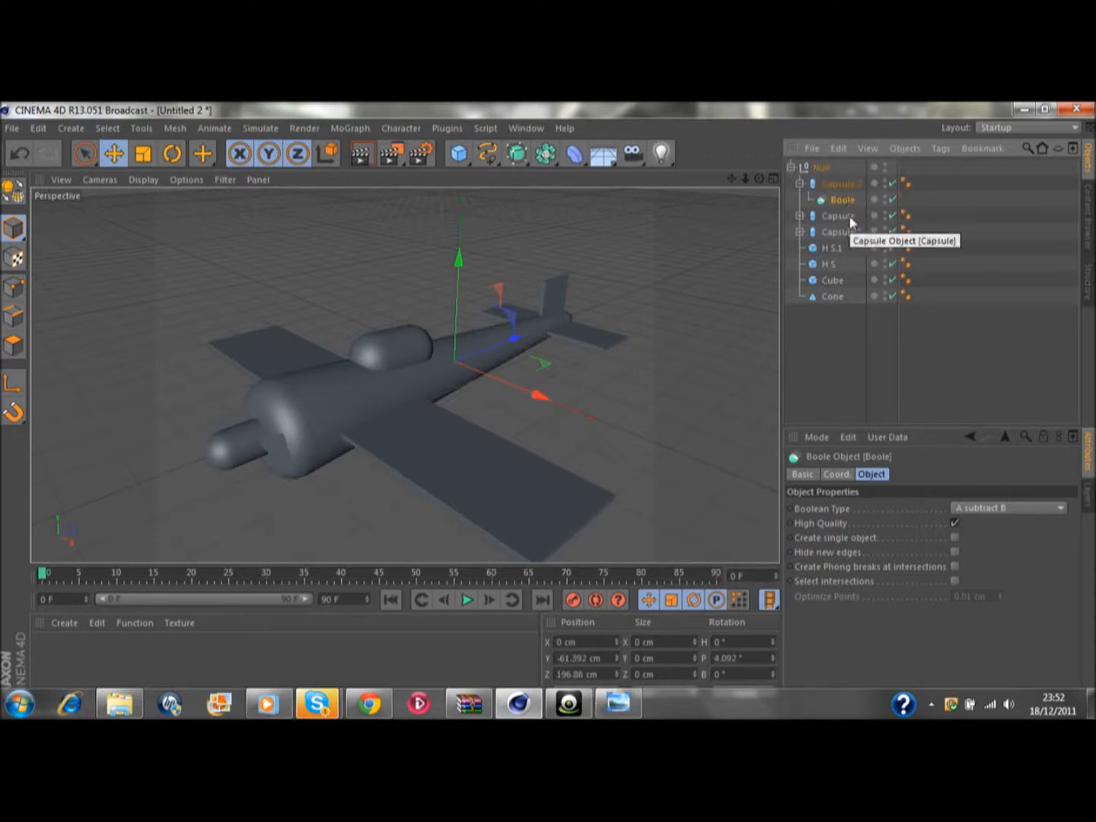
pyautogui.moveTo(832, 298); pyautogui.dragTo(836, 190)
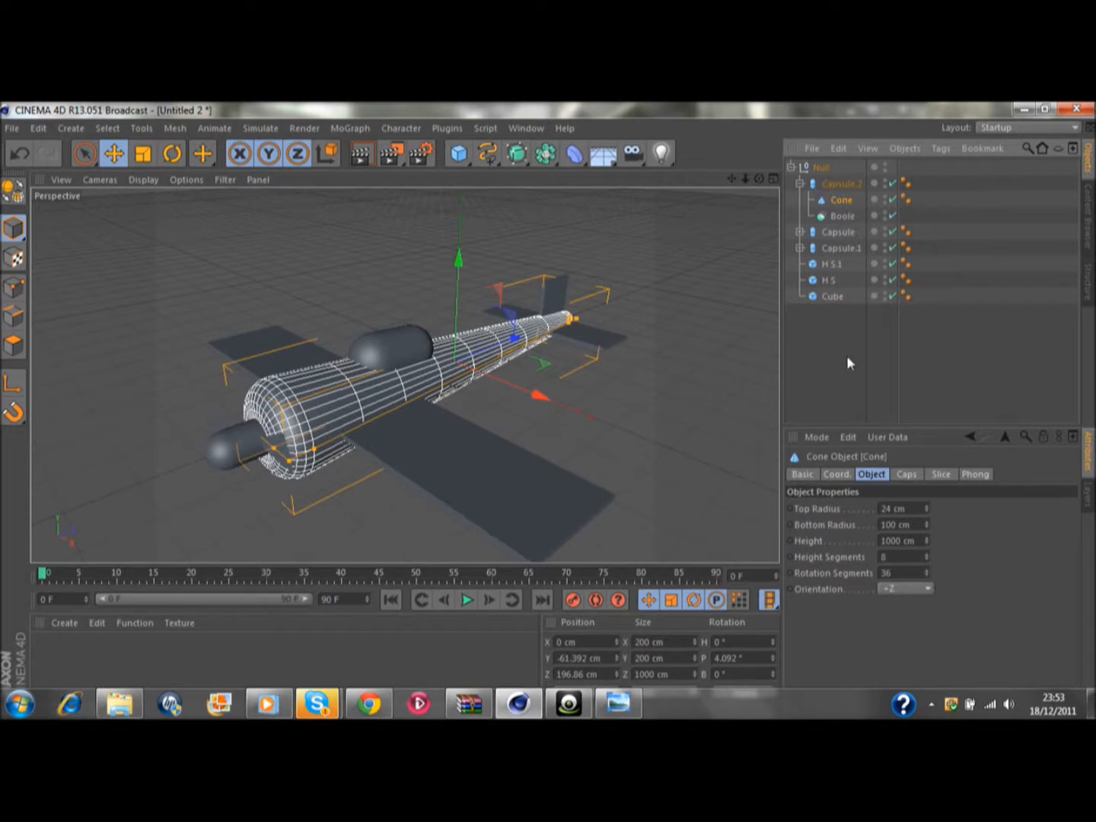
pyautogui.hotkey('ctrl', 'z')
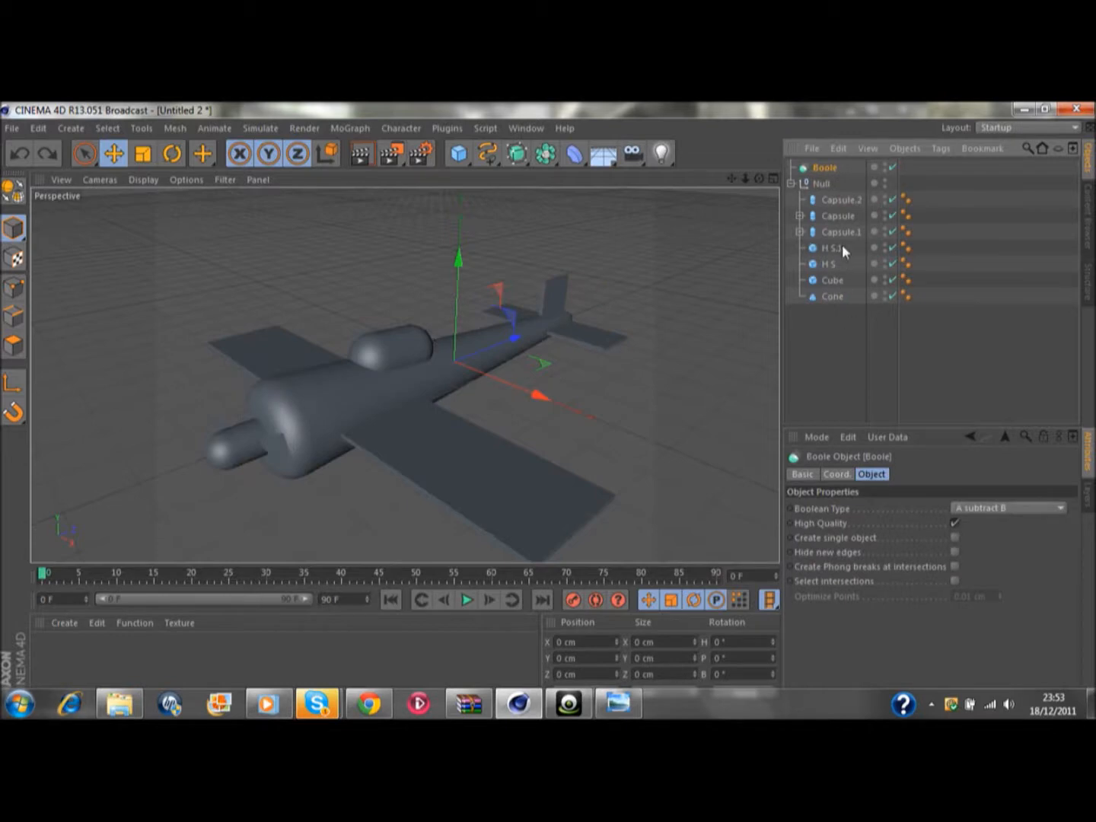
# Step: Place the Boole inside the Null and nest Cone first, Capsule.2 second beneath it to subtract the capsule from the fuselage
pyautogui.moveTo(808, 167)
pyautogui.mouseDown()
pyautogui.moveTo(830, 207)
pyautogui.moveTo(815, 184)
pyautogui.mouseUp()
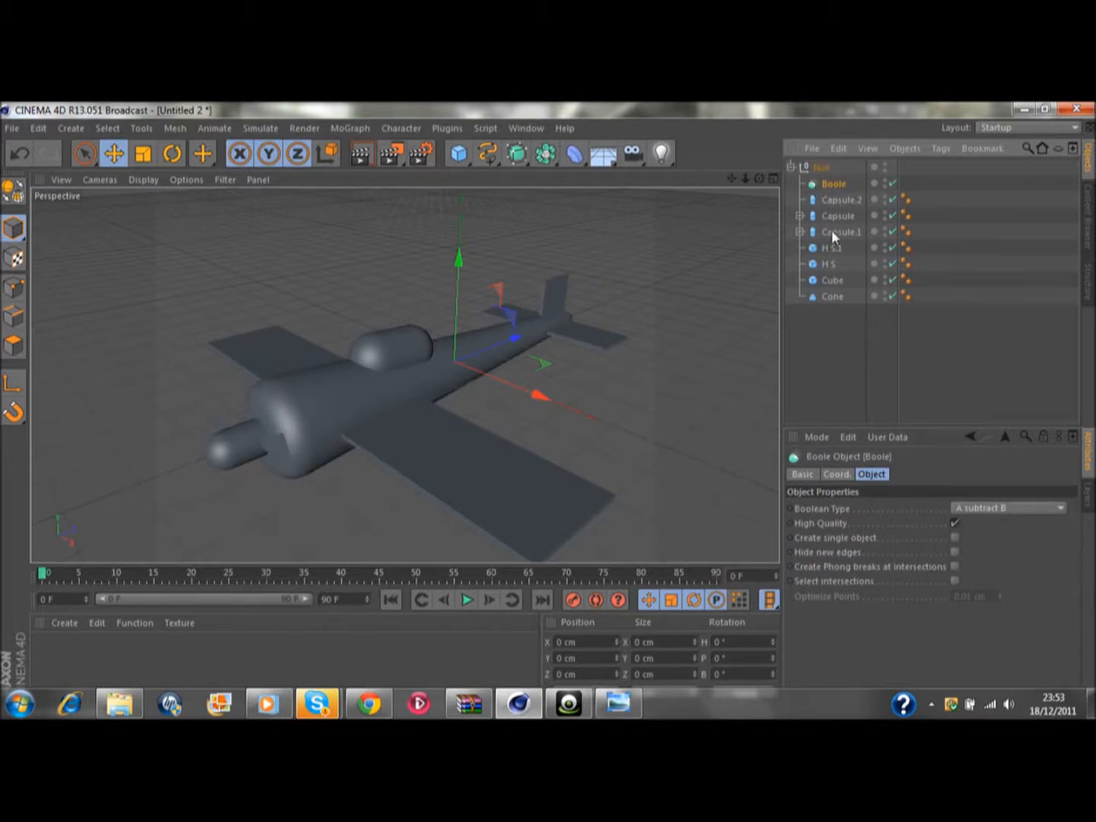
pyautogui.moveTo(838, 296); pyautogui.dragTo(827, 188)
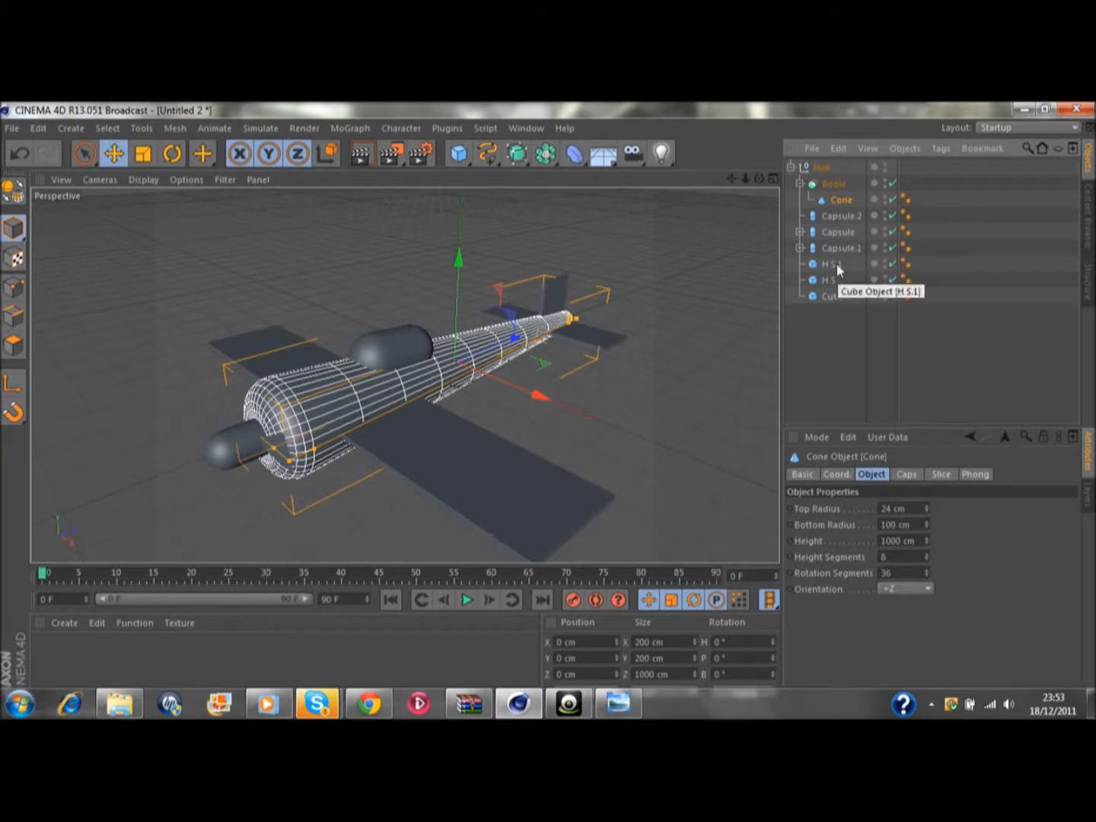
pyautogui.click(841, 217)
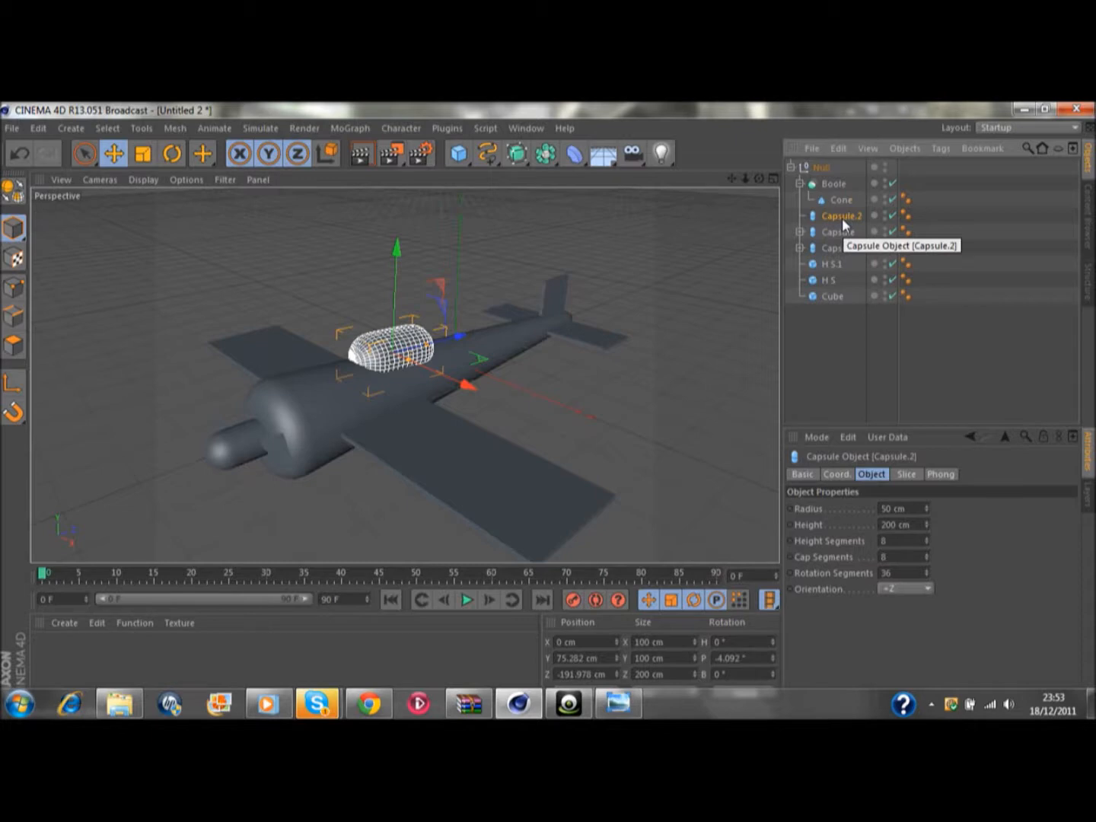
pyautogui.moveTo(841, 217); pyautogui.dragTo(835, 196)
pyautogui.click(839, 215)
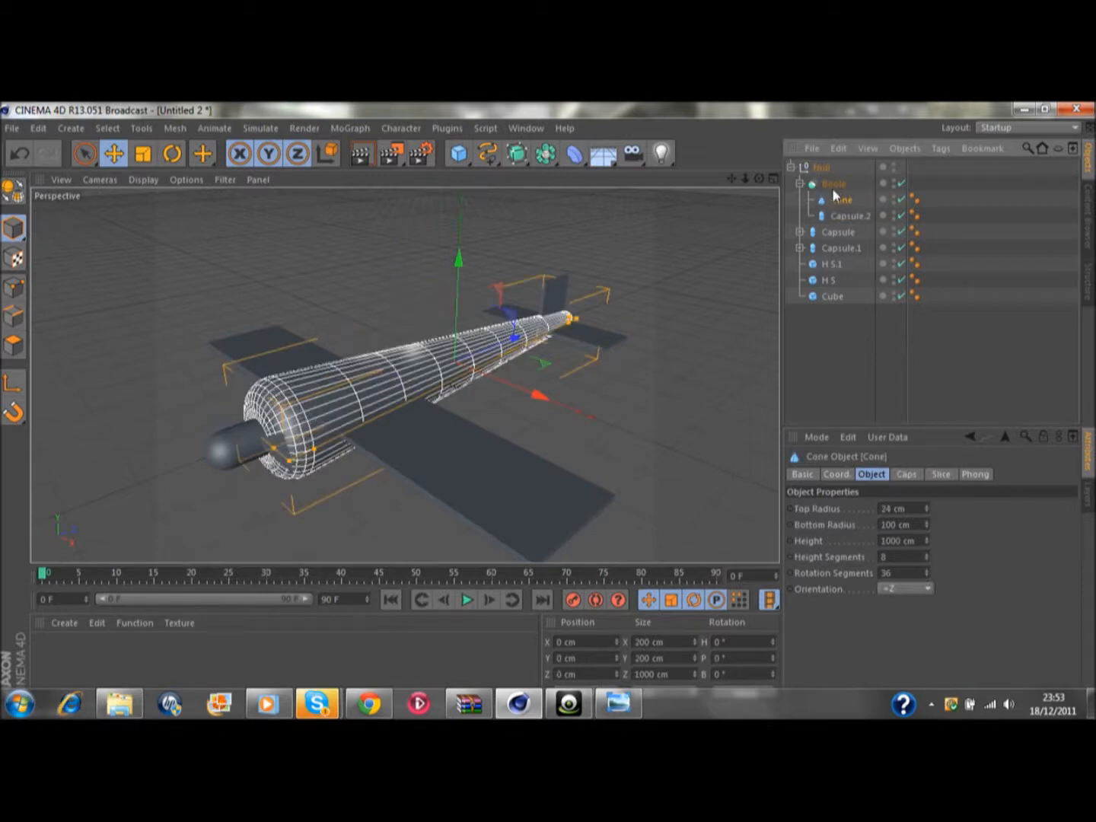
pyautogui.click(706, 387)
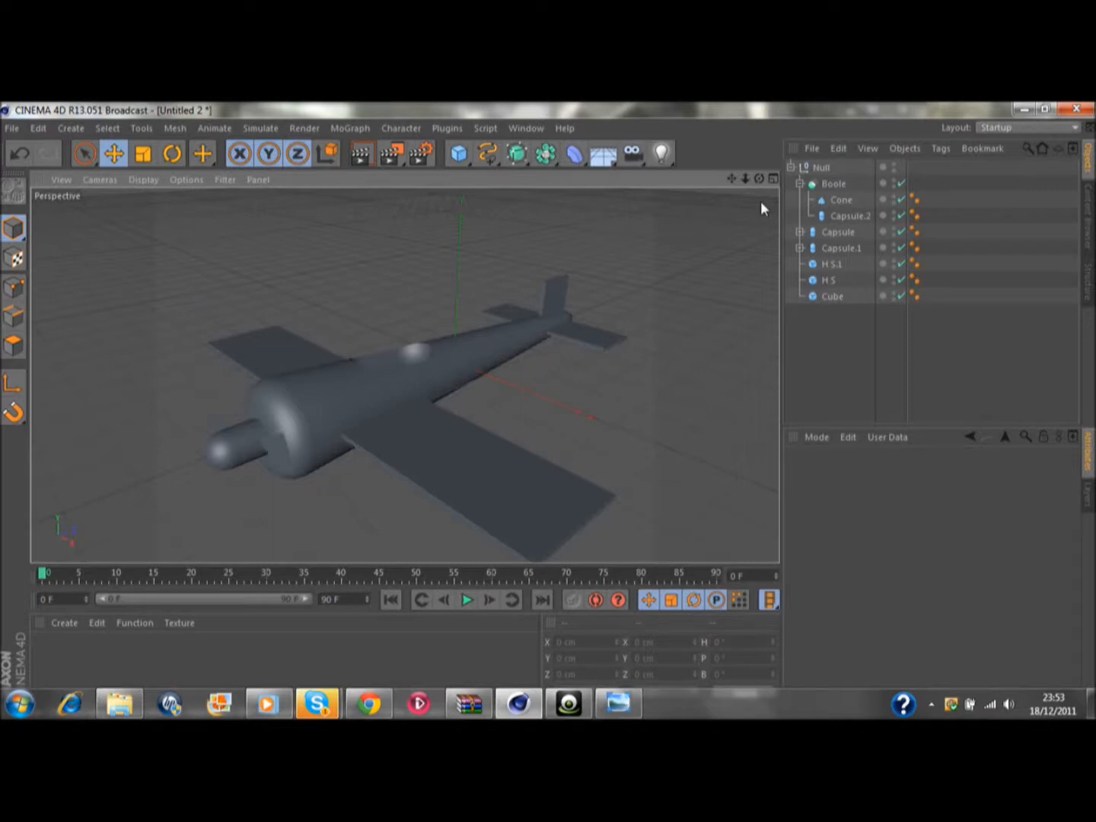
# Step: Duplicate Capsule.2 in place at the top level of the hierarchy to fill the cockpit cutout
pyautogui.moveTo(758, 178)
pyautogui.mouseDown()
pyautogui.moveTo(928, 199)
pyautogui.moveTo(933, 156)
pyautogui.moveTo(917, 217)
pyautogui.moveTo(887, 233)
pyautogui.moveTo(822, 237)
pyautogui.moveTo(754, 191)
pyautogui.moveTo(704, 194)
pyautogui.moveTo(697, 239)
pyautogui.moveTo(658, 190)
pyautogui.moveTo(731, 222)
pyautogui.moveTo(753, 213)
pyautogui.moveTo(759, 178)
pyautogui.mouseUp()
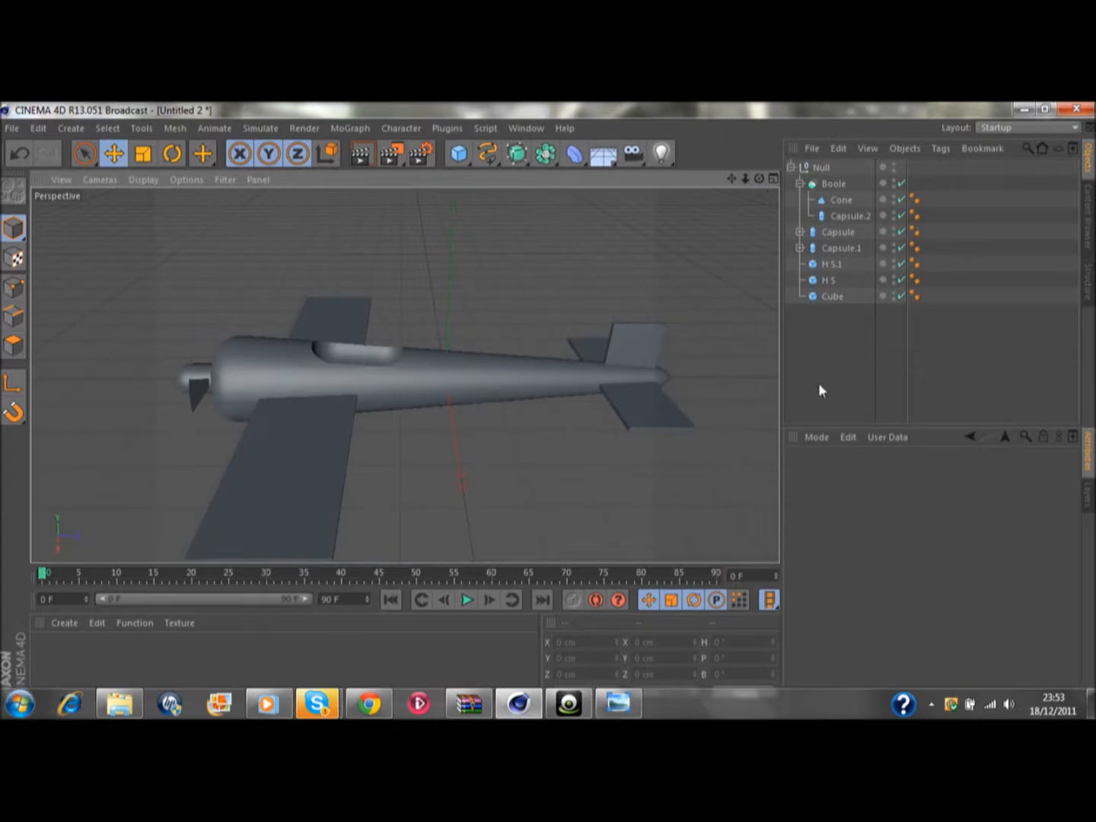
pyautogui.click(841, 217)
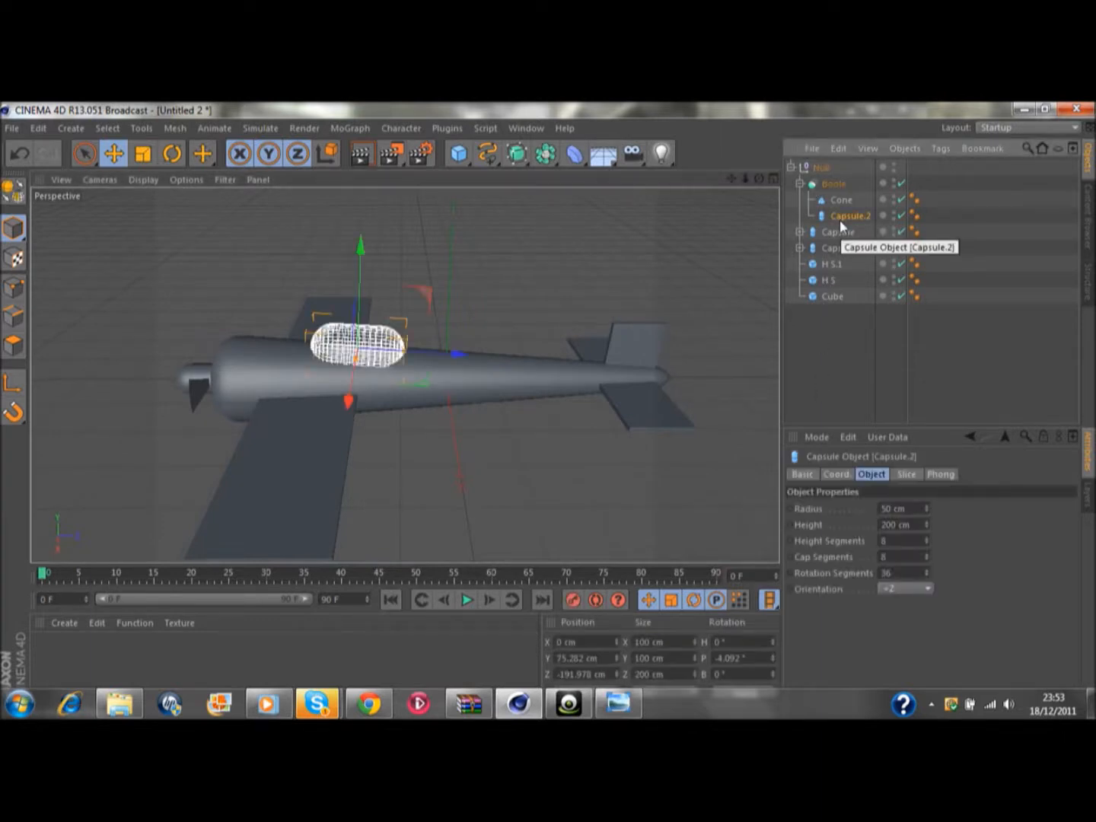
pyautogui.hotkey('ctrl', 'c')
pyautogui.hotkey('ctrl', 'v')
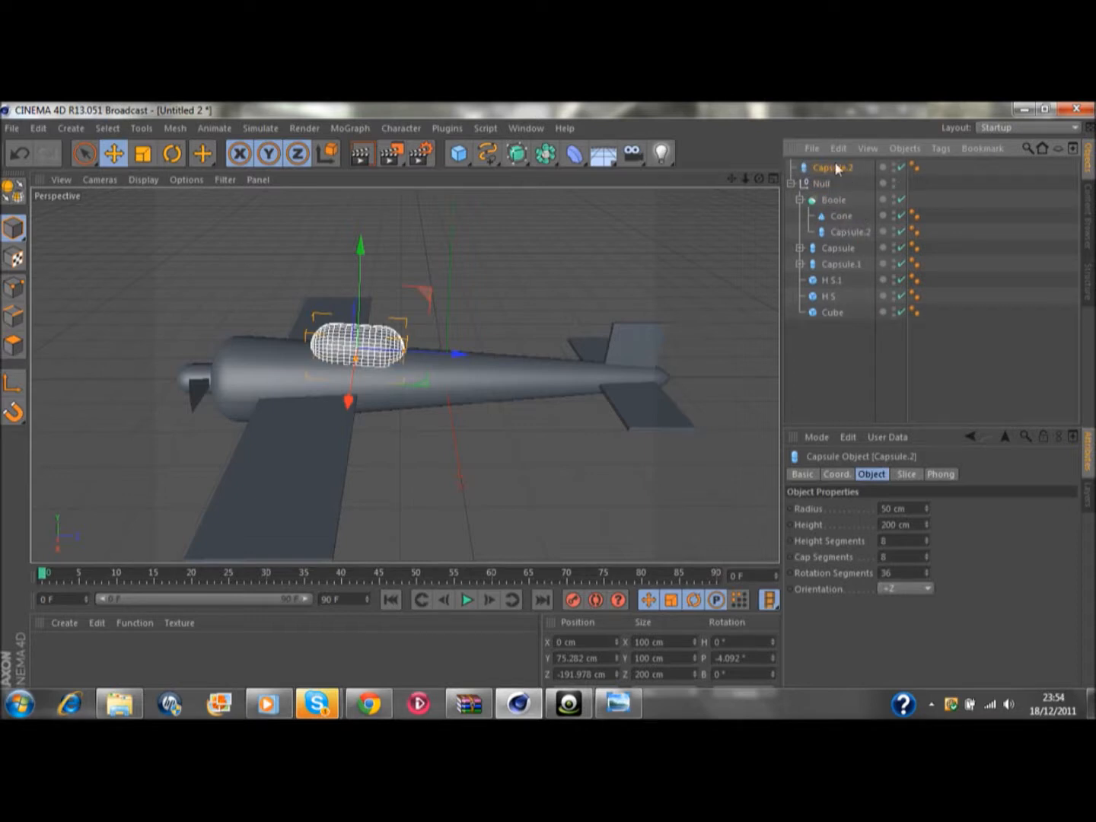
pyautogui.click(531, 243)
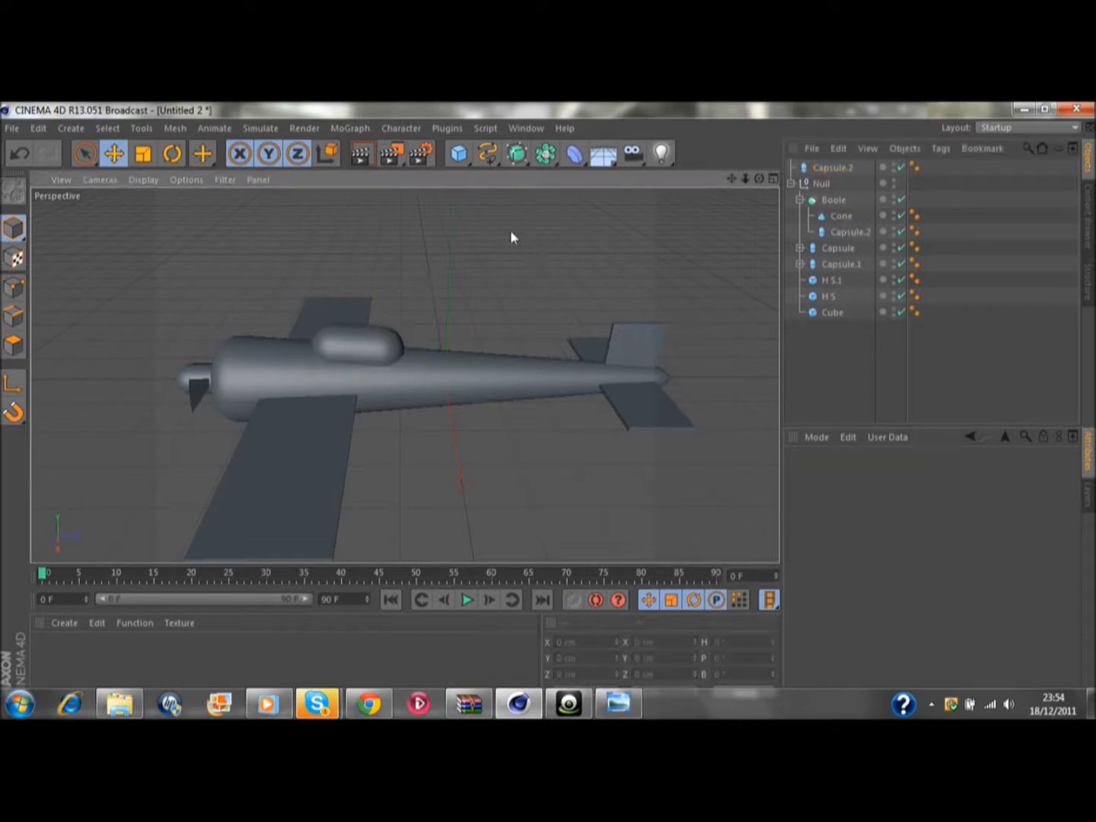
pyautogui.moveTo(759, 178); pyautogui.dragTo(856, 195)
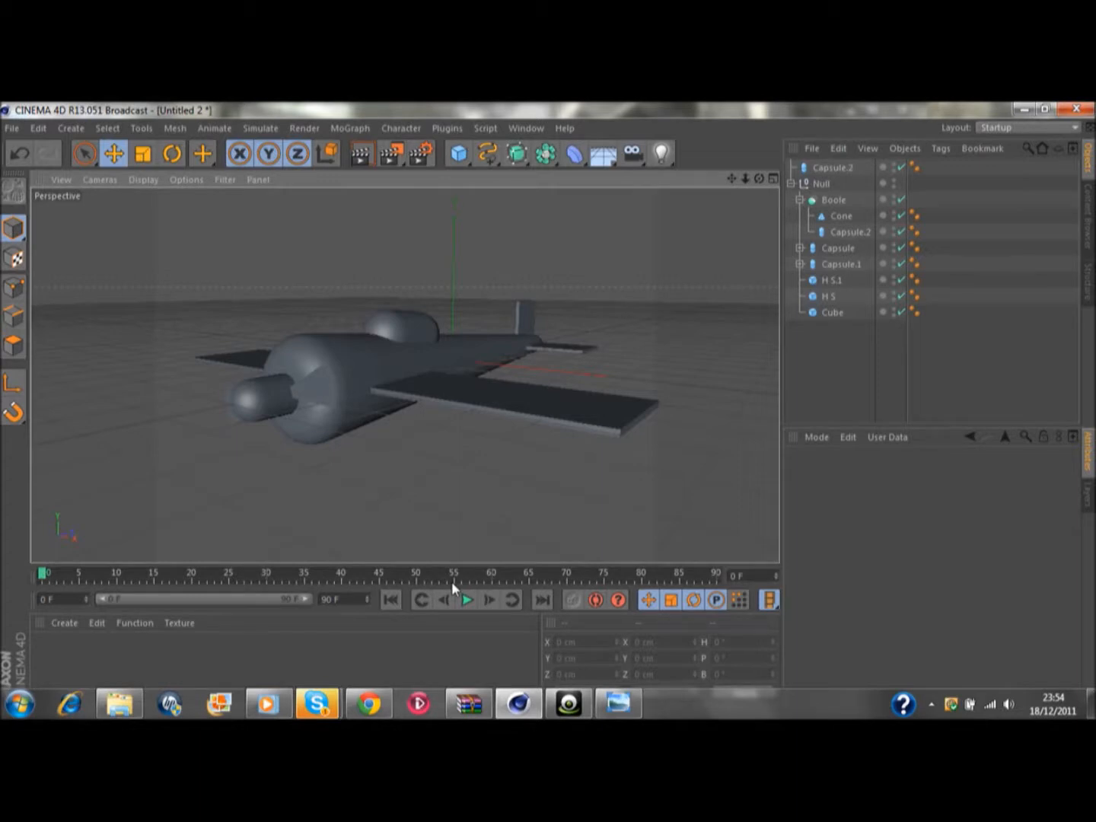
pyautogui.click(569, 703)
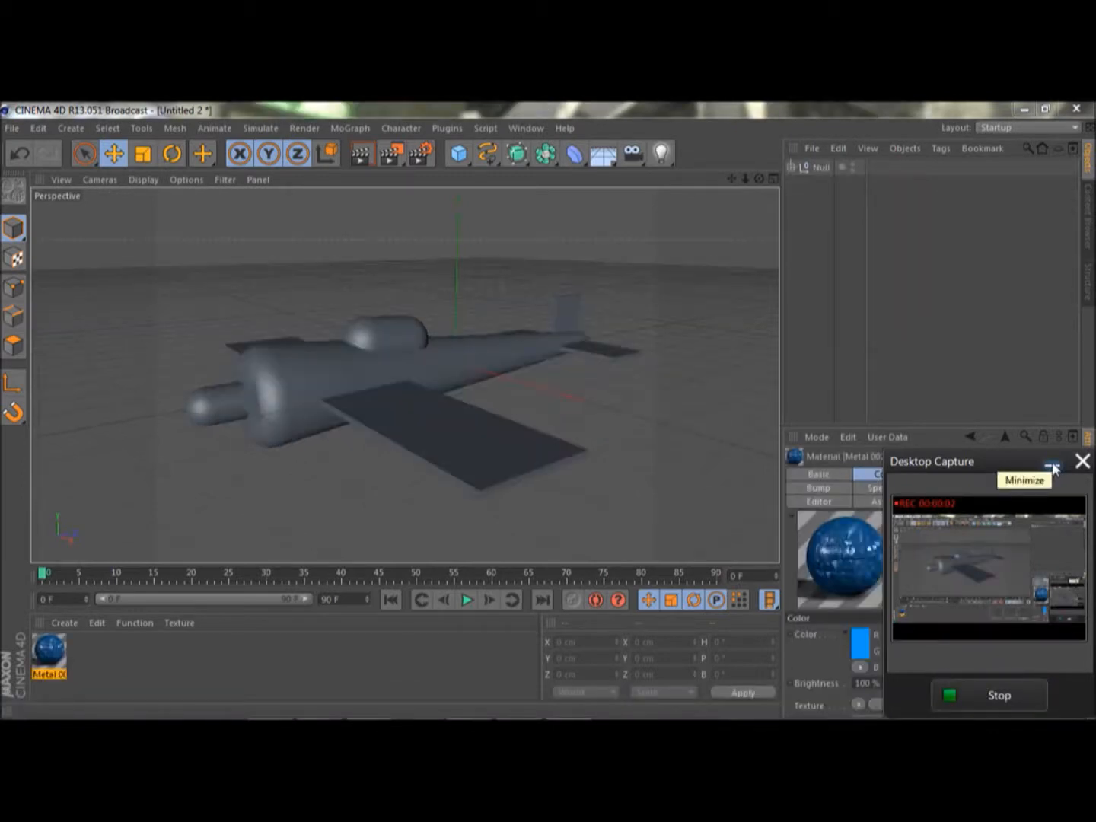
pyautogui.click(1052, 466)
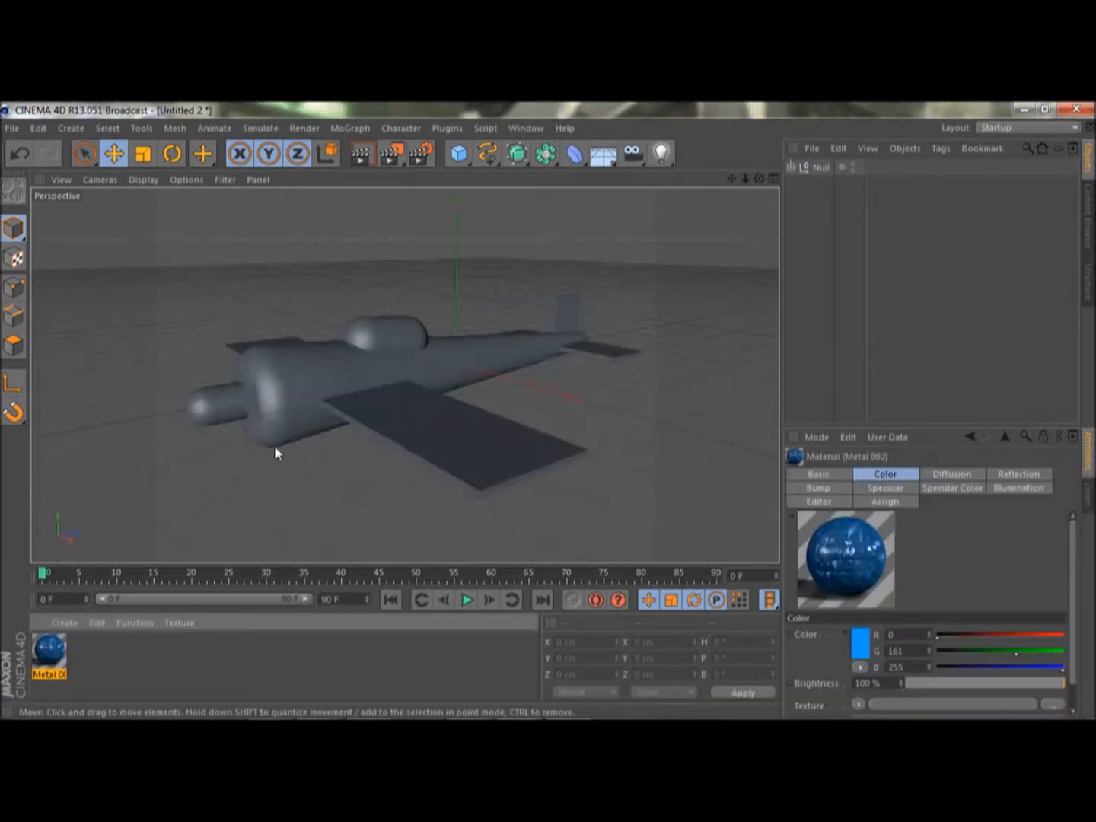
pyautogui.click(374, 373)
pyautogui.click(95, 666)
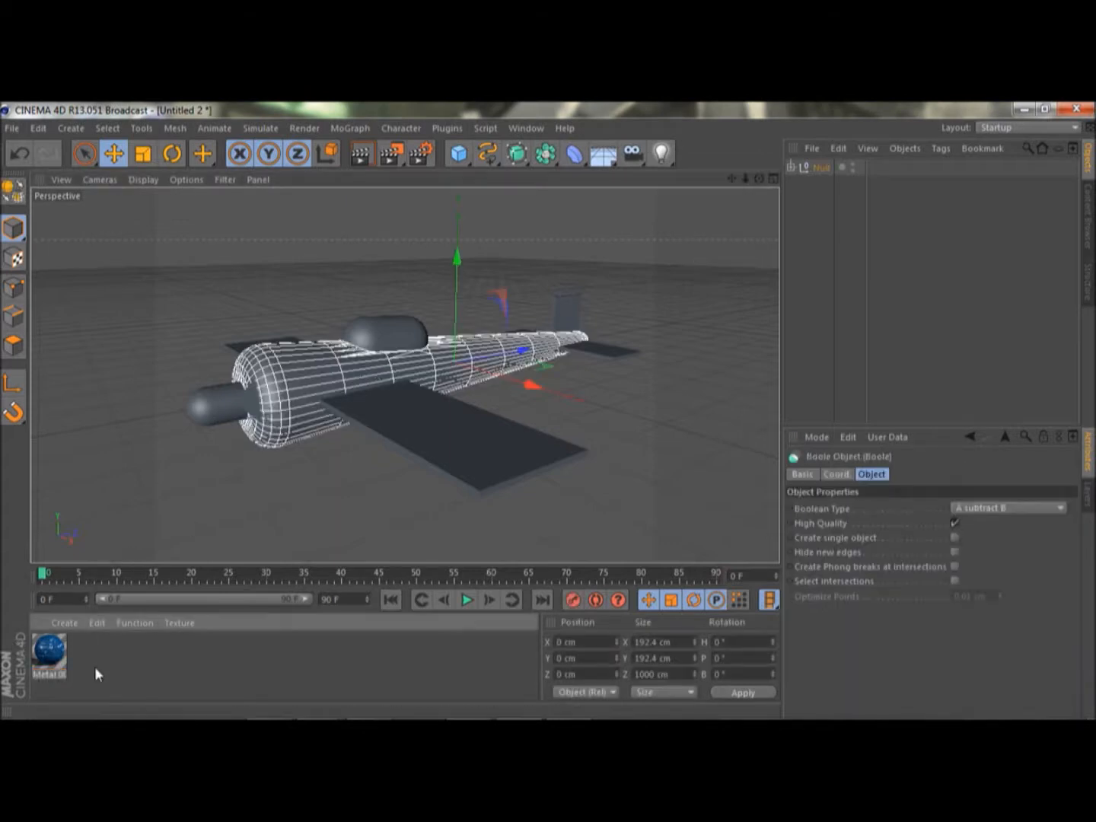
pyautogui.click(53, 659)
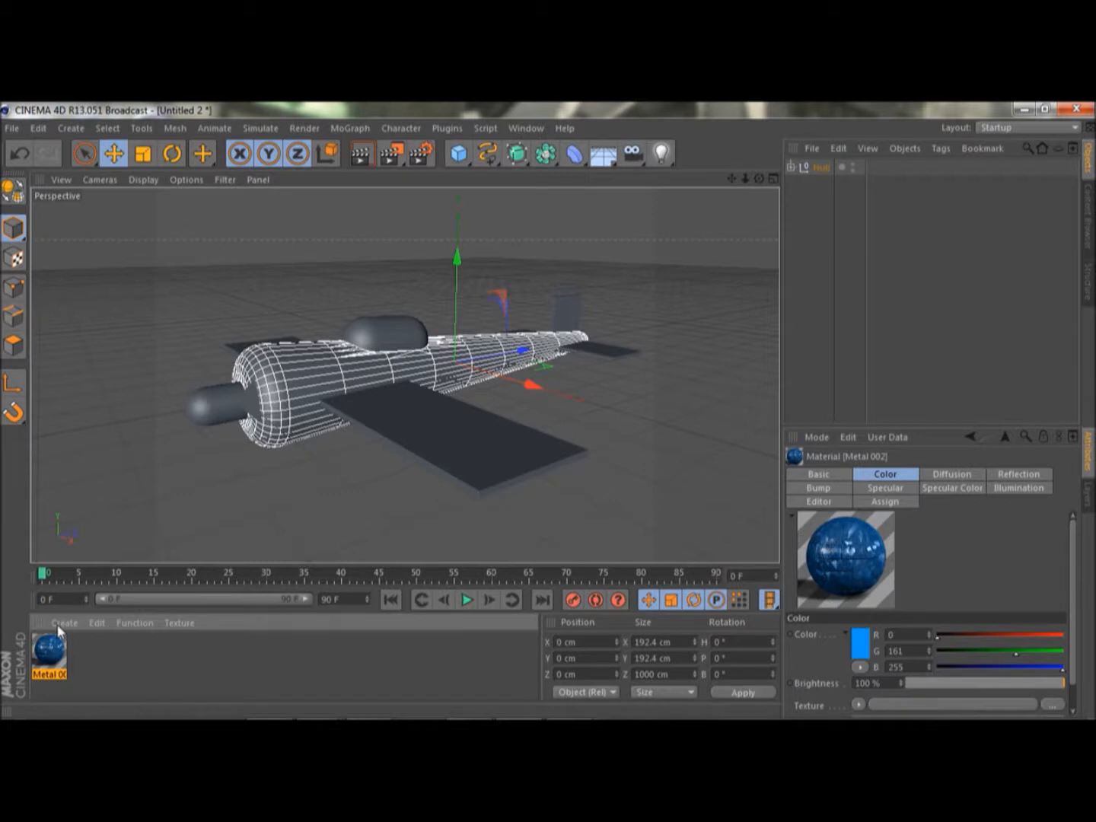
pyautogui.click(110, 662)
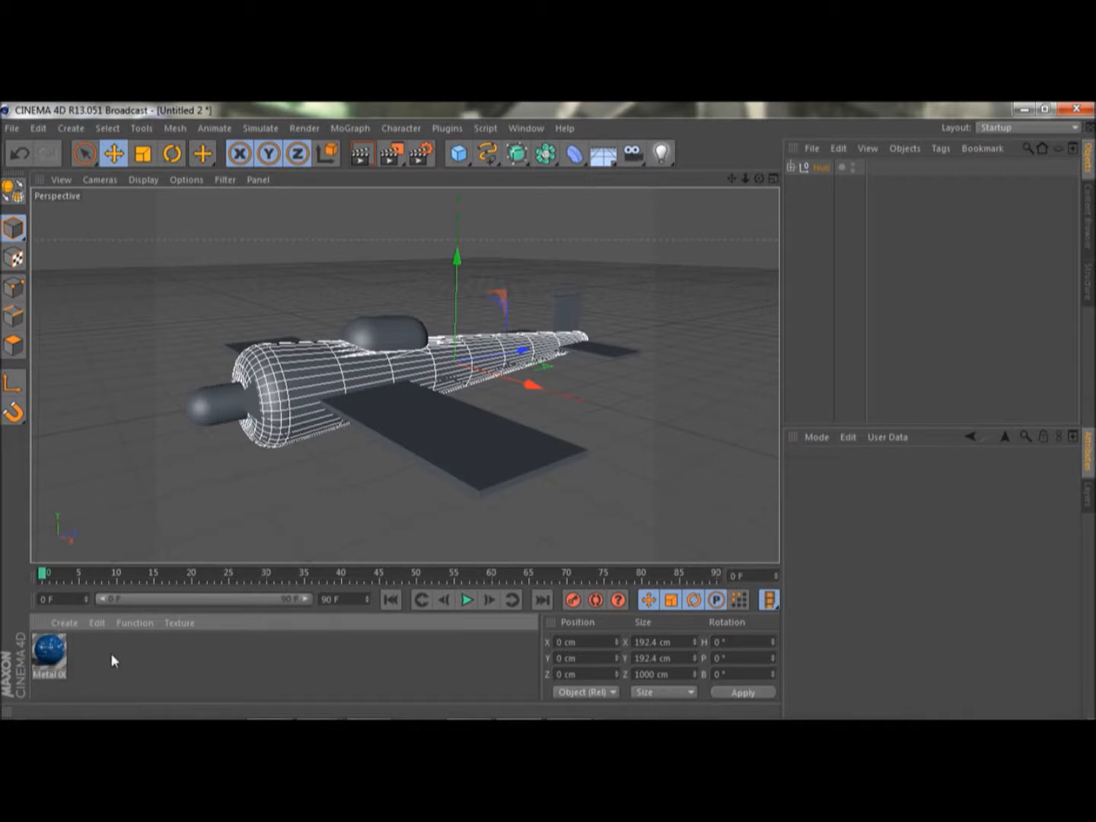
# Step: Load another Metal 002 material preset from the Prime basic materials
pyautogui.click(70, 623)
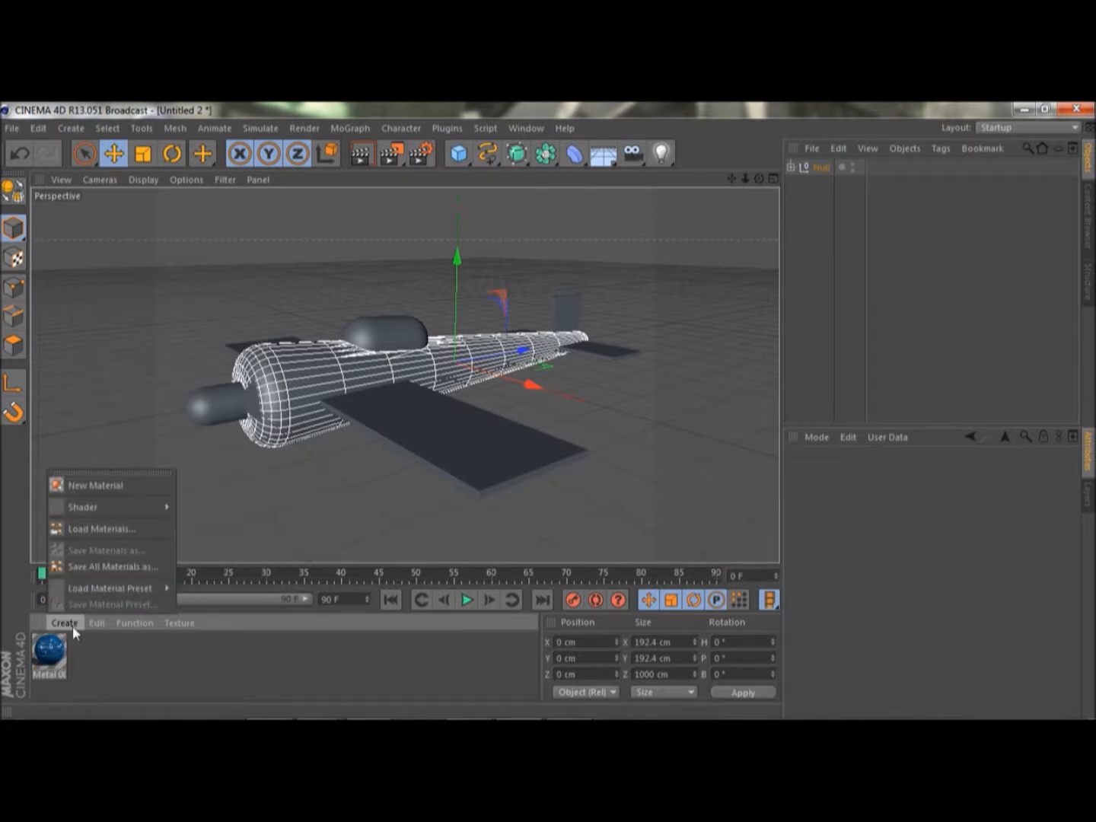
pyautogui.moveTo(79, 596)
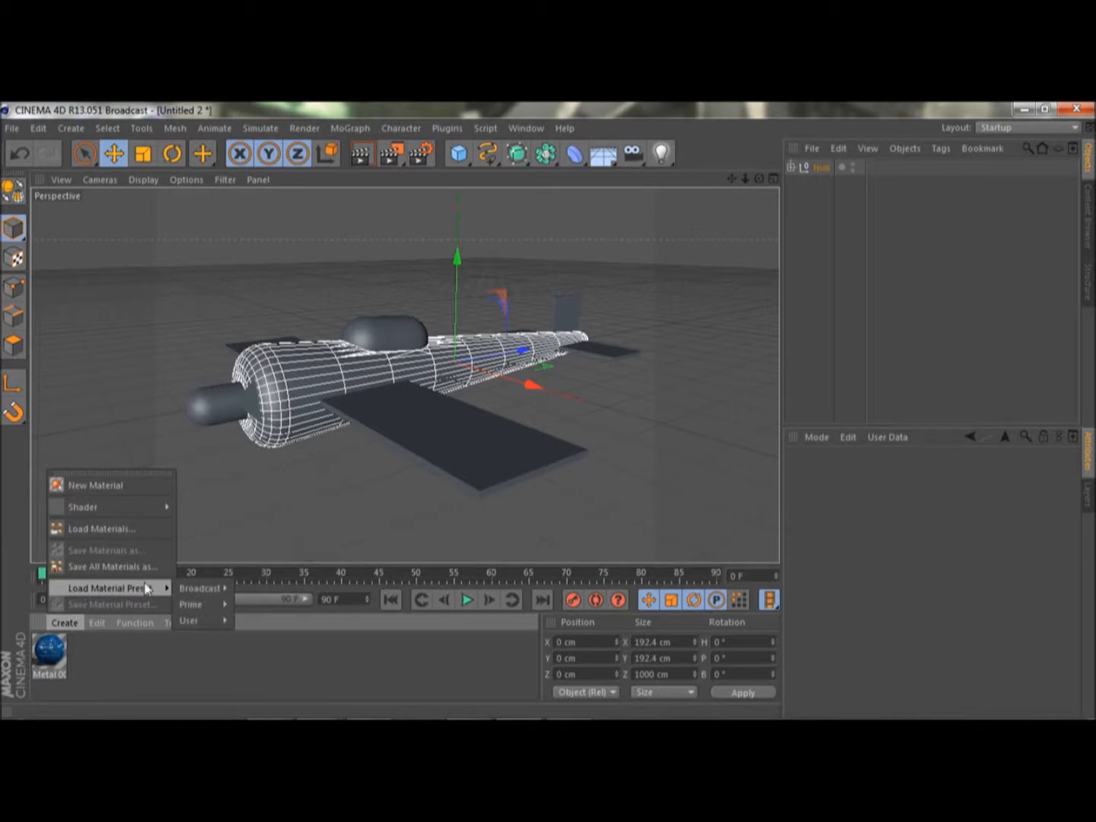
pyautogui.moveTo(196, 606)
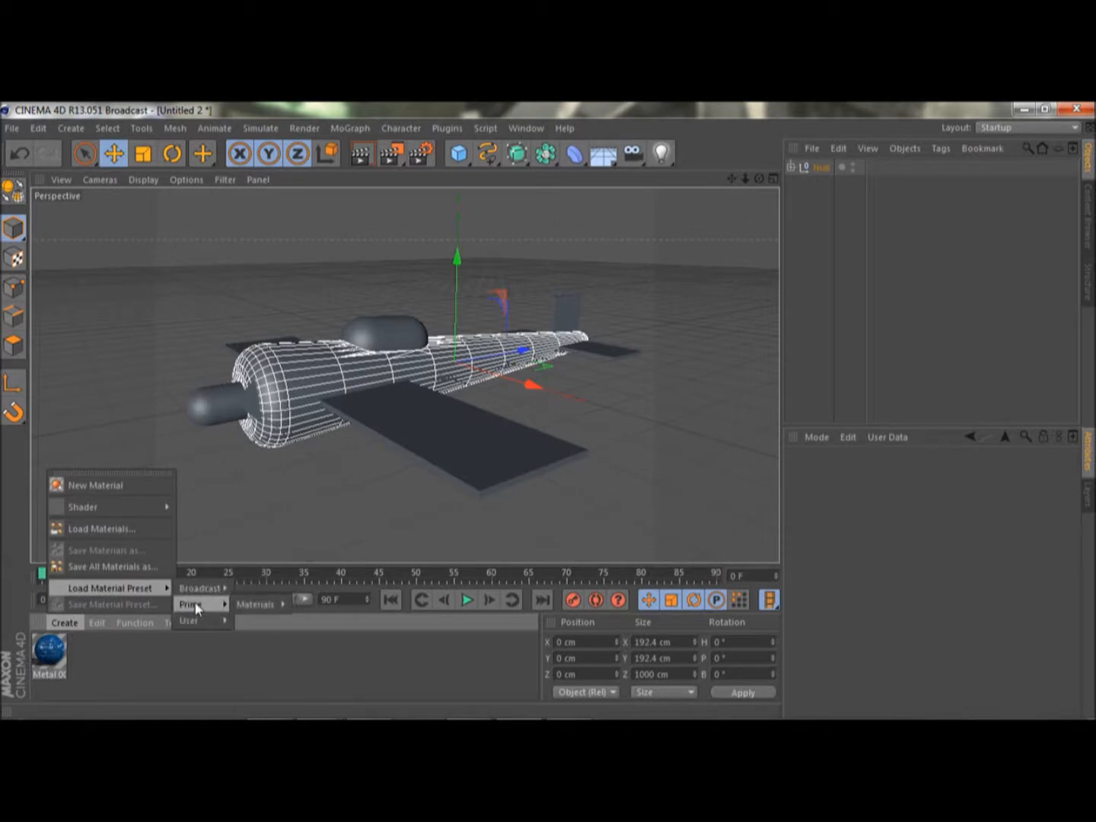
pyautogui.moveTo(251, 615)
pyautogui.moveTo(325, 628)
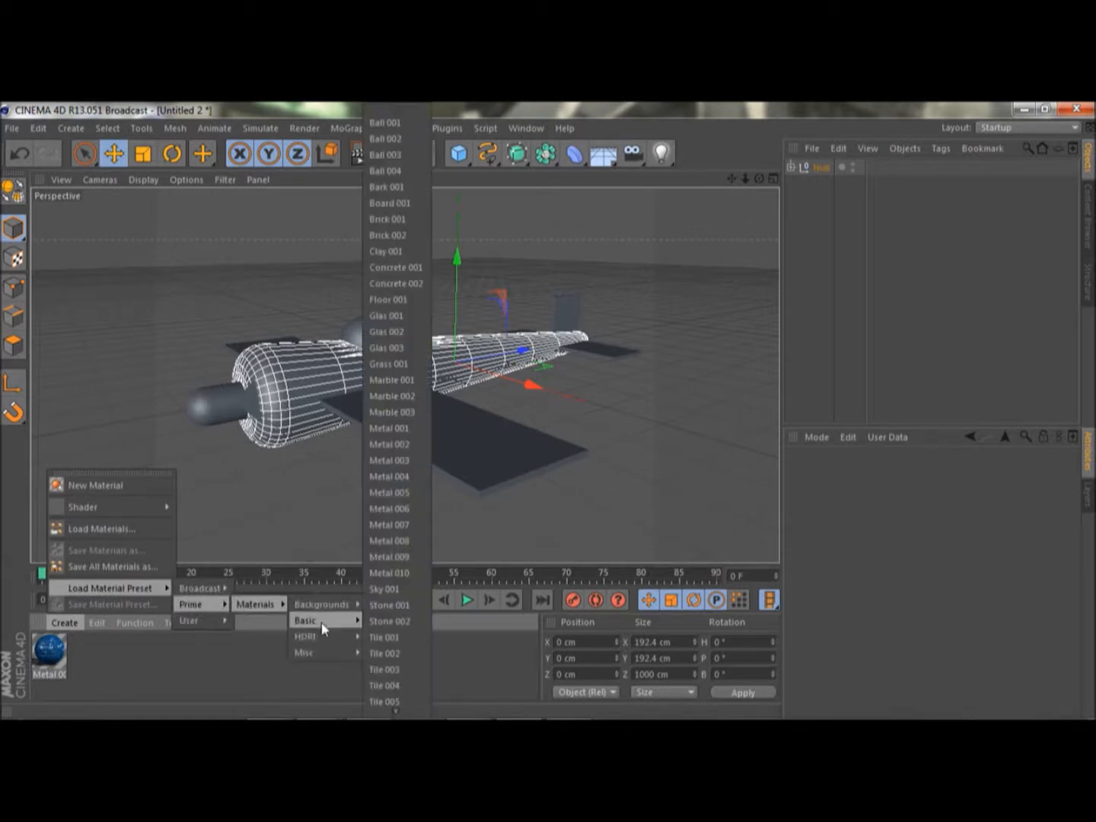
pyautogui.click(393, 444)
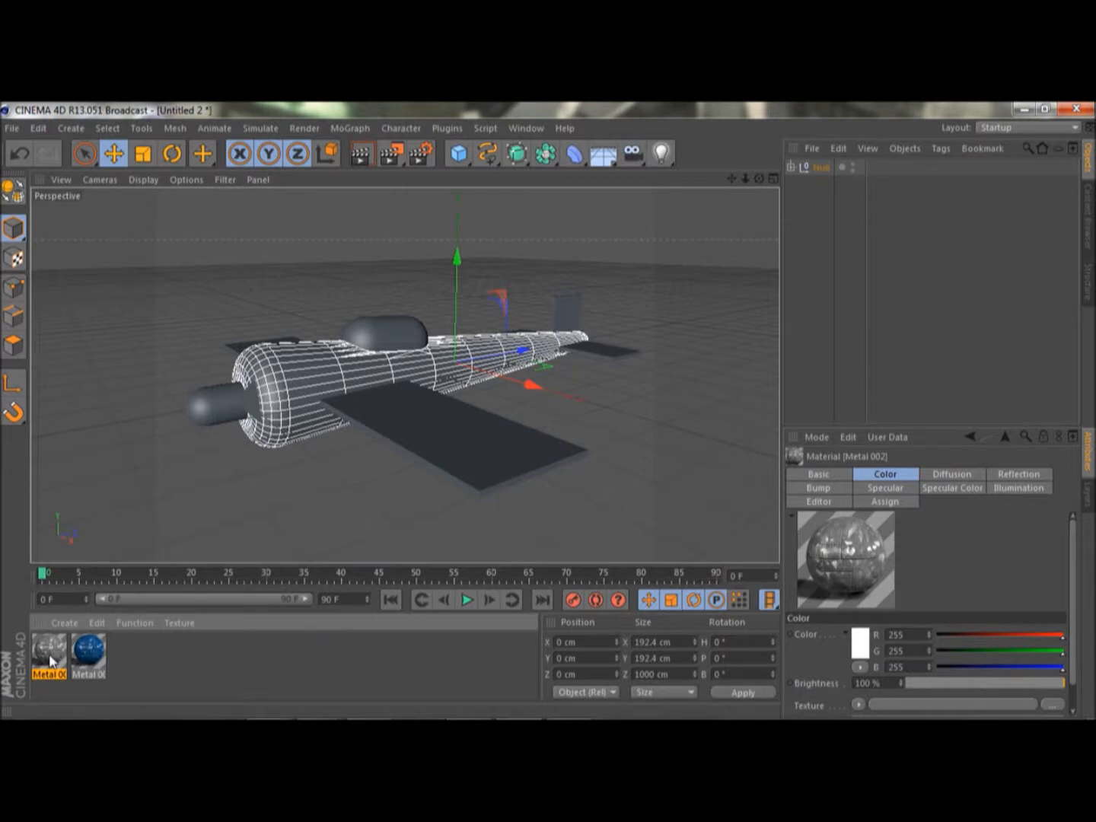
# Step: Recolour the newly loaded Metal 002 material to R 26, G 138, B 255 and delete that copy
pyautogui.doubleClick(49, 656)
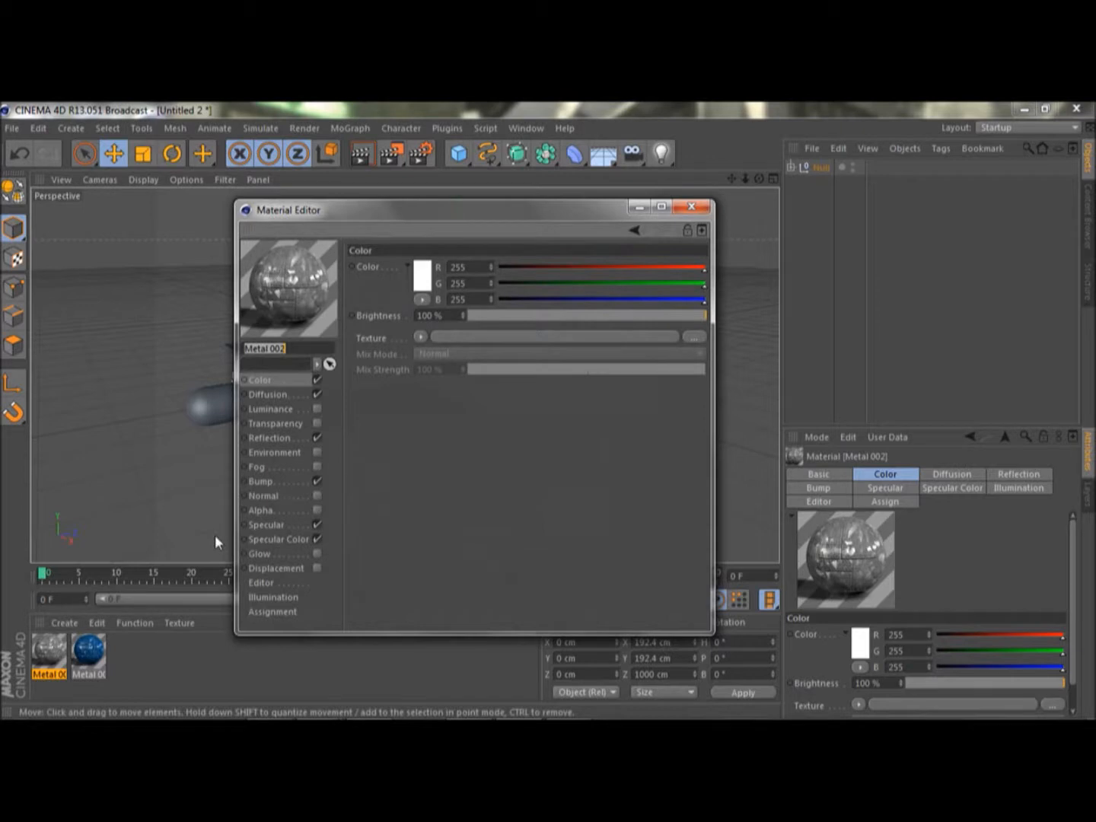
pyautogui.moveTo(704, 288); pyautogui.dragTo(500, 283)
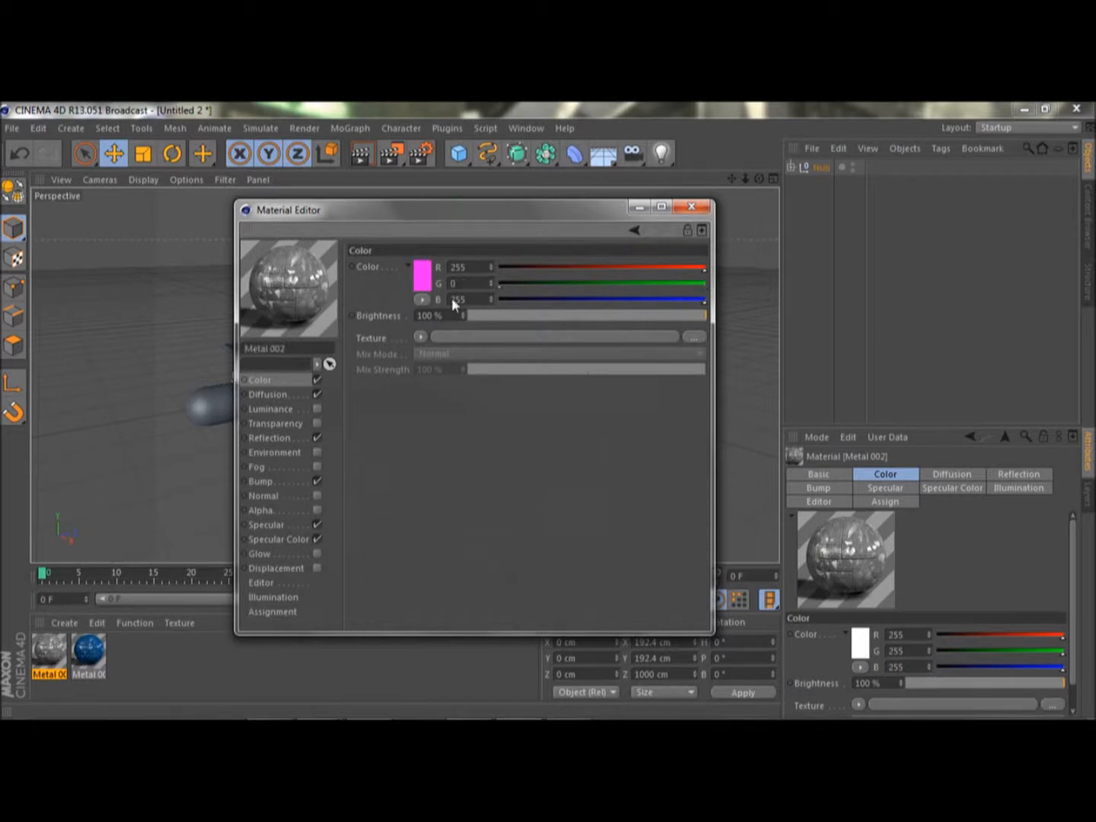
pyautogui.moveTo(705, 269); pyautogui.dragTo(551, 274)
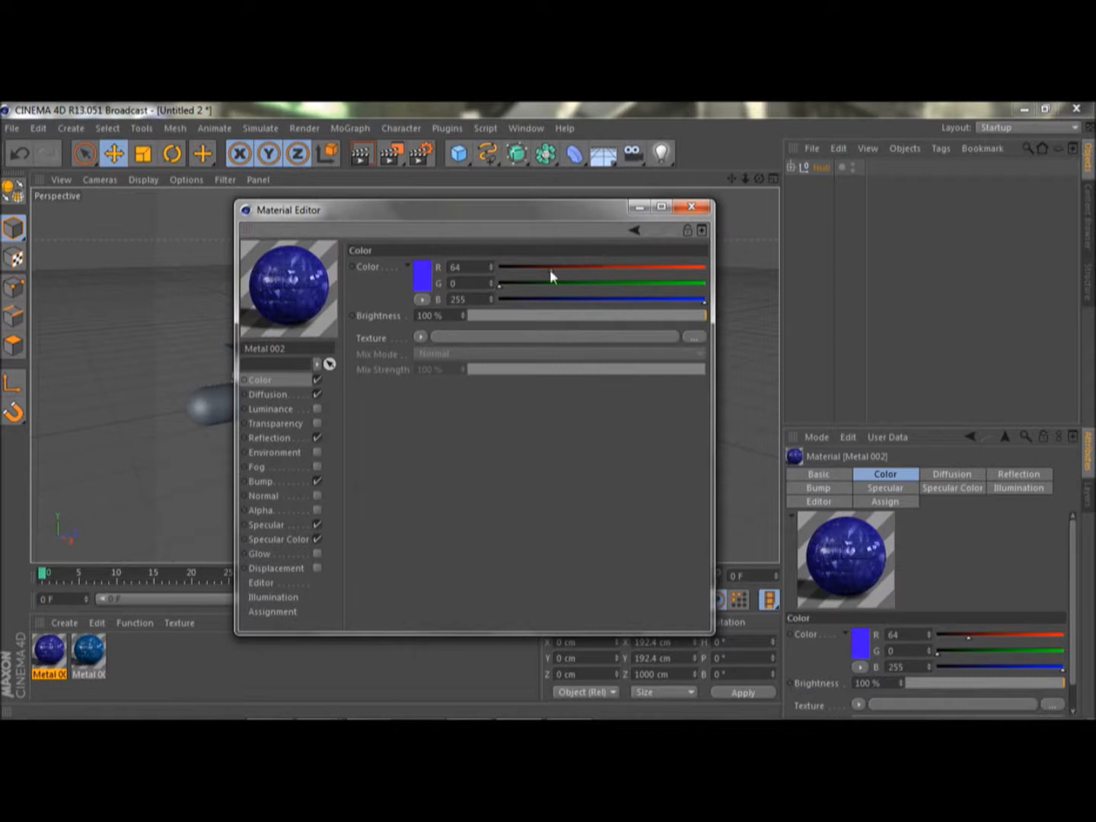
pyautogui.moveTo(533, 274); pyautogui.dragTo(598, 290)
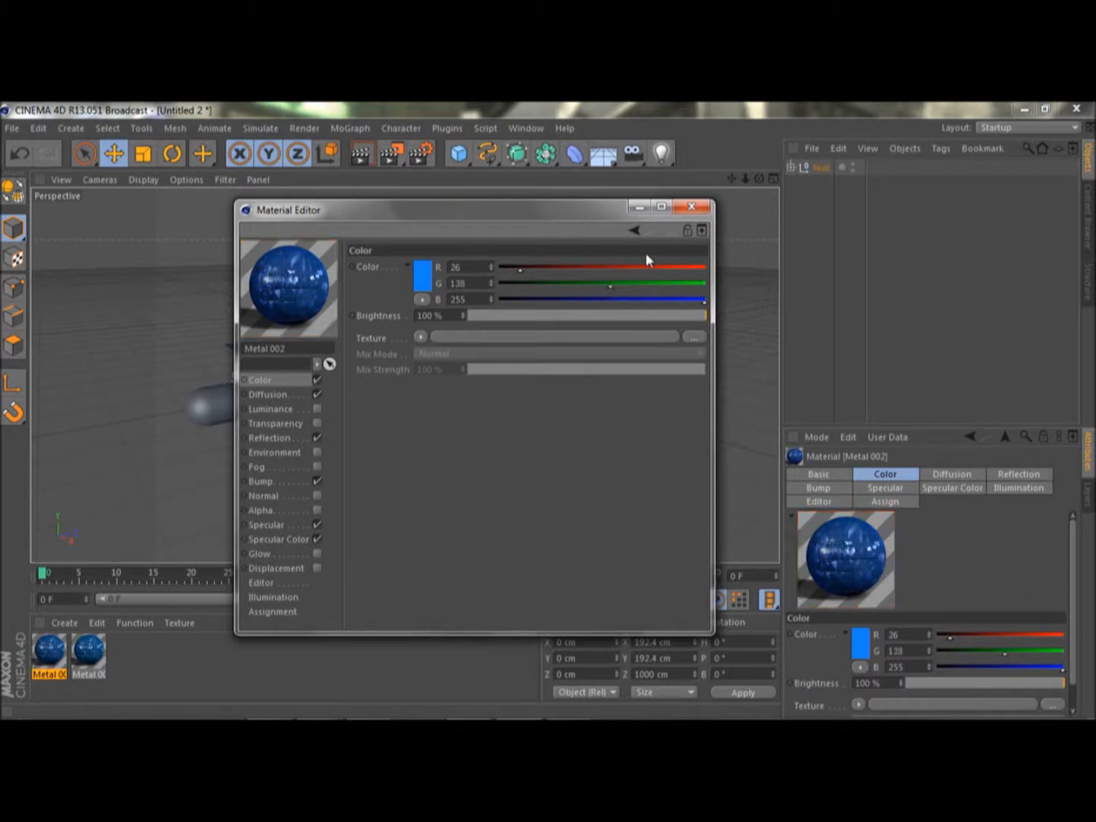
pyautogui.click(691, 208)
pyautogui.press('Delete')
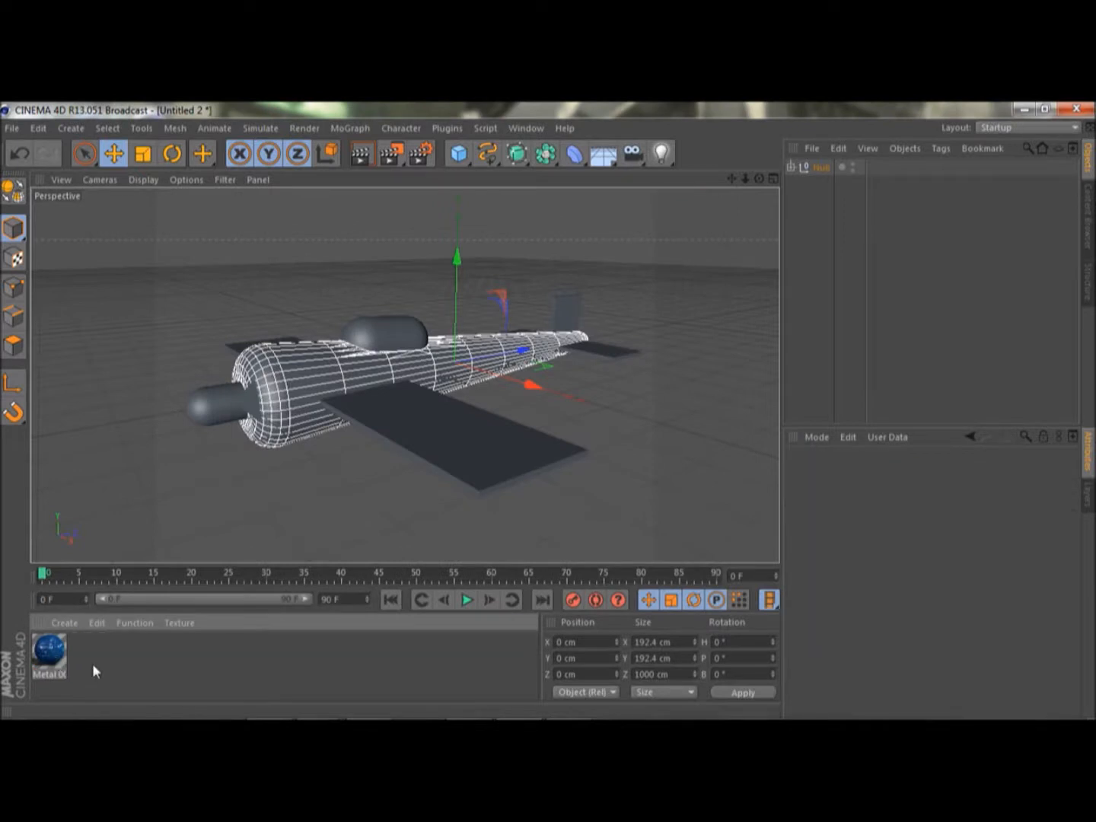
# Step: Apply the blue Metal 002 material to the fuselage, wings, tail fin and tailplane, and render the view
pyautogui.click(45, 658)
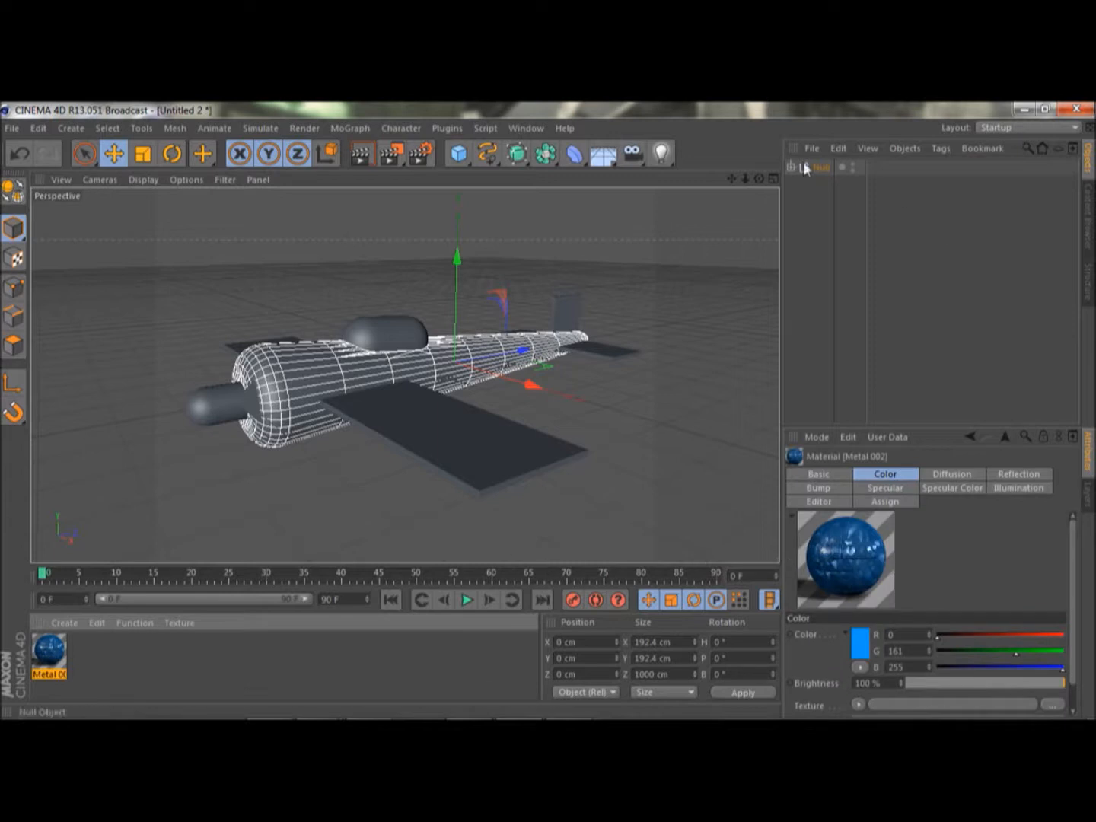
pyautogui.moveTo(756, 178); pyautogui.dragTo(795, 203)
pyautogui.moveTo(48, 664); pyautogui.dragTo(353, 401)
pyautogui.moveTo(55, 656); pyautogui.dragTo(503, 437)
pyautogui.moveTo(45, 668); pyautogui.dragTo(542, 298)
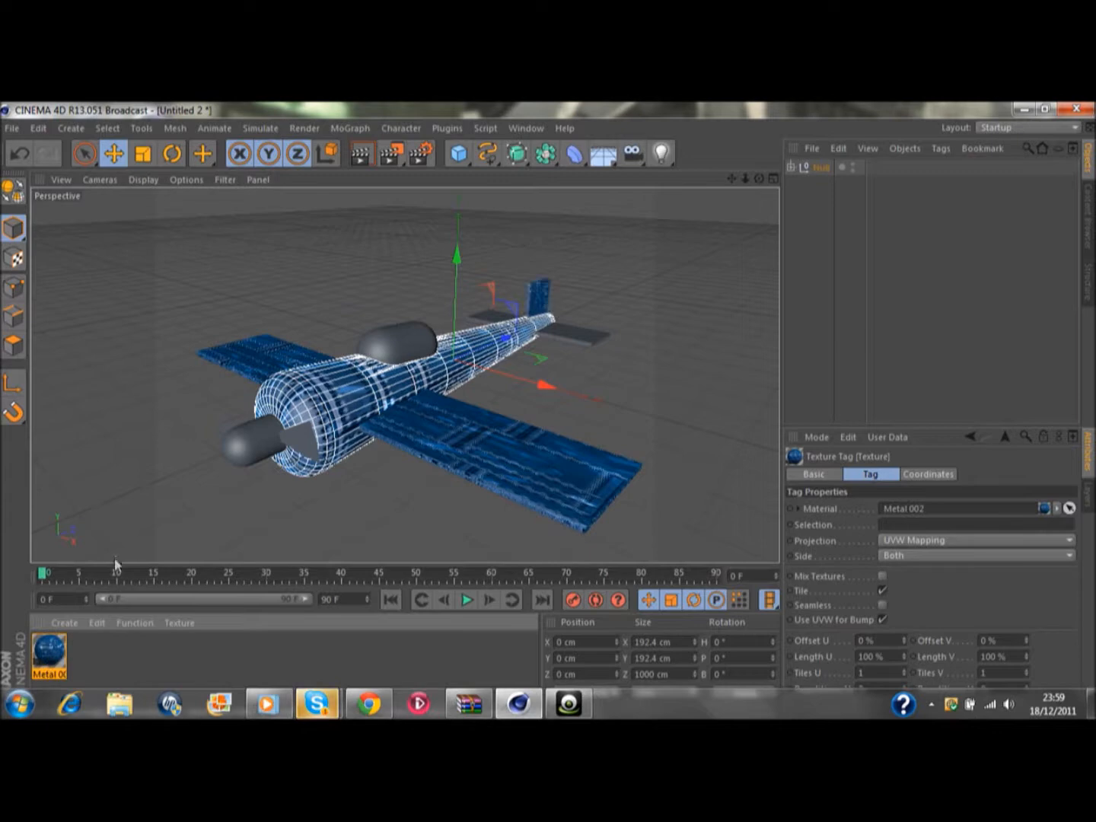
pyautogui.moveTo(47, 662); pyautogui.dragTo(588, 337)
pyautogui.click(735, 409)
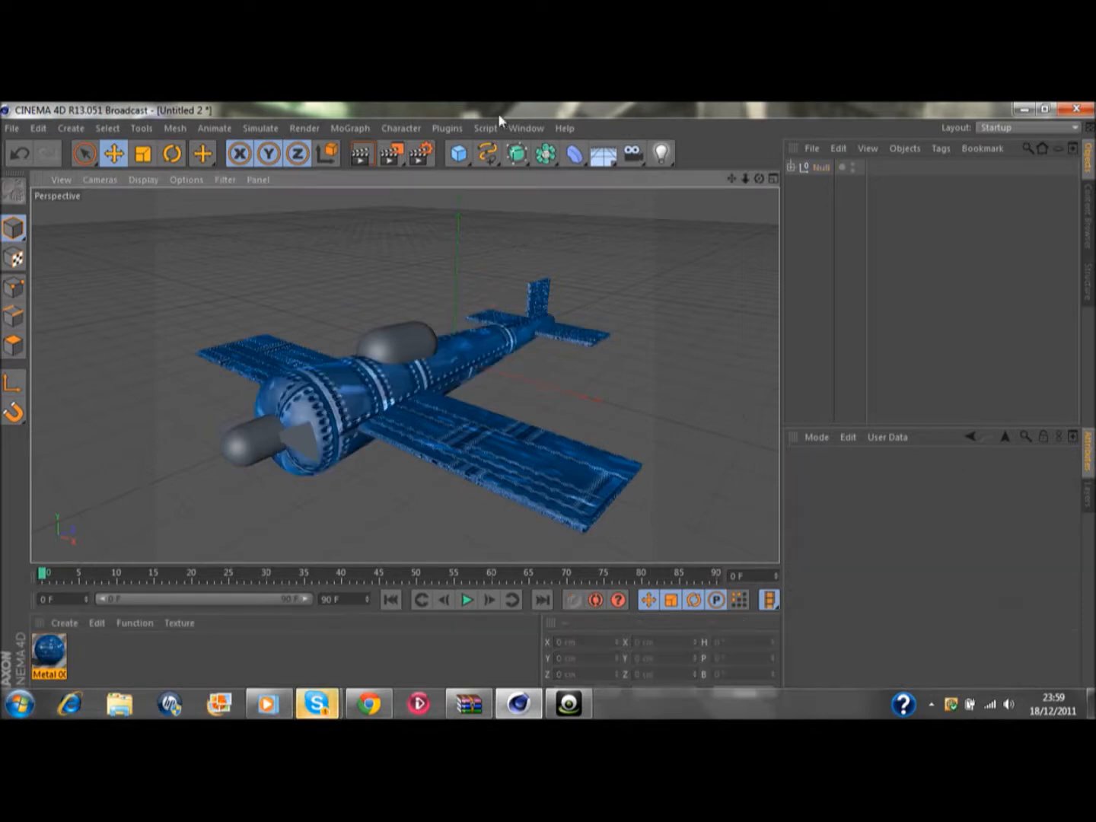
pyautogui.click(362, 156)
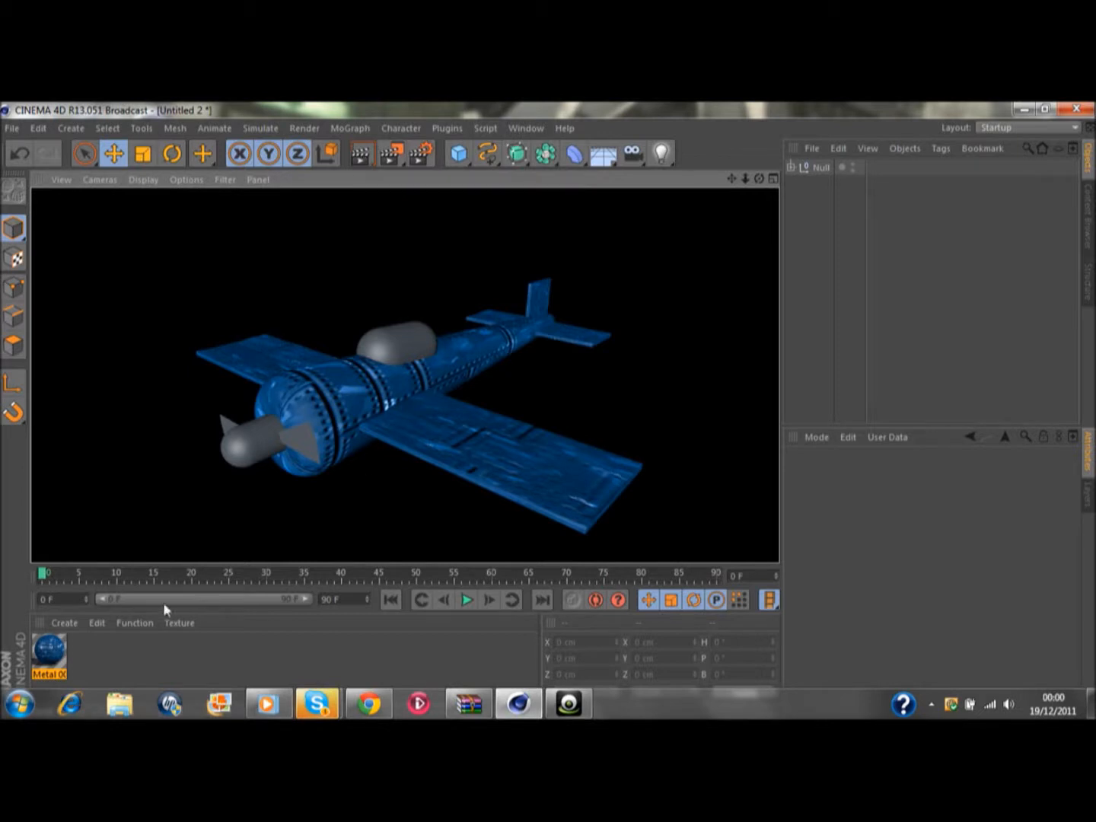
# Step: Load the Glas 002 material preset from the Prime basic materials
pyautogui.click(65, 622)
pyautogui.moveTo(148, 582)
pyautogui.moveTo(223, 605)
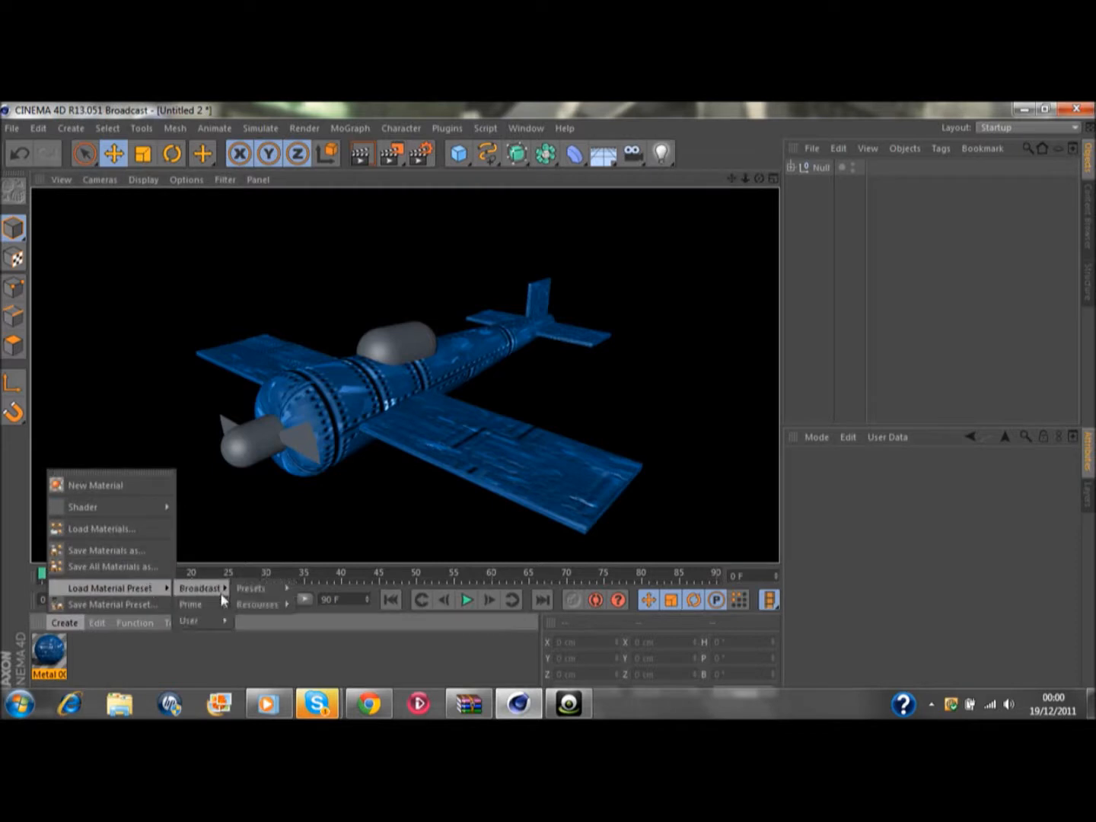
pyautogui.moveTo(351, 620)
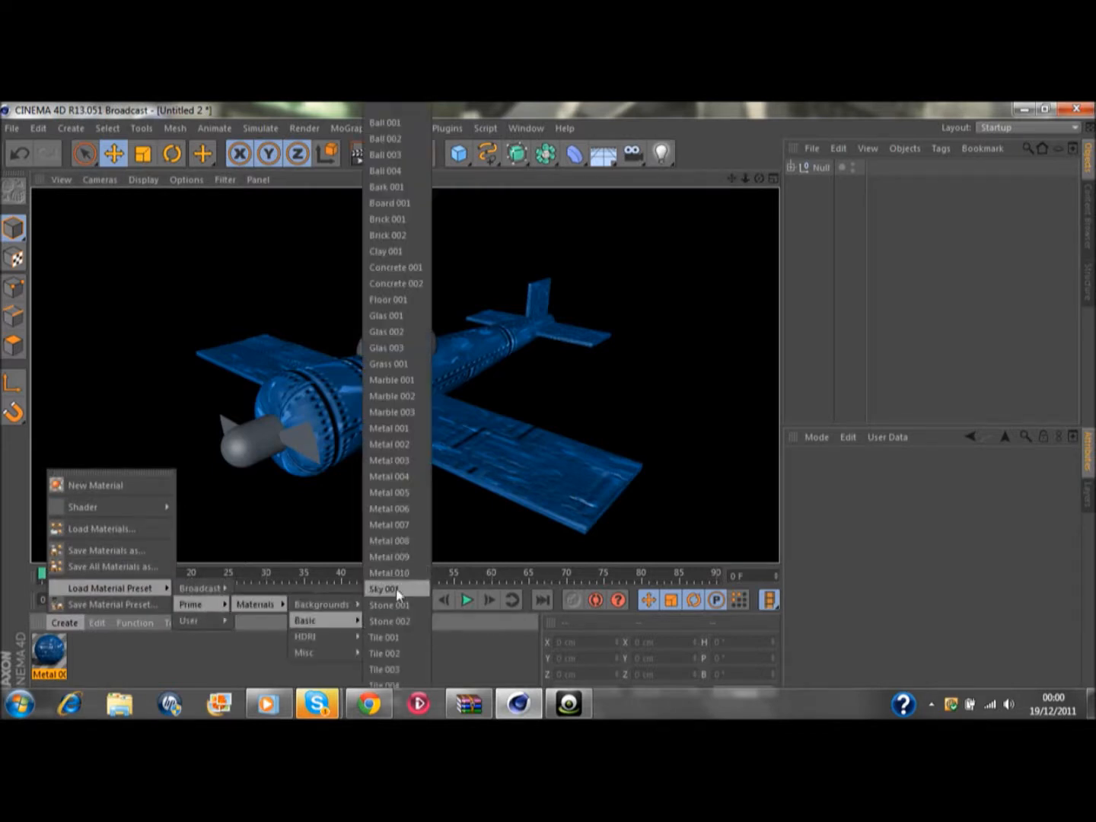
pyautogui.click(411, 333)
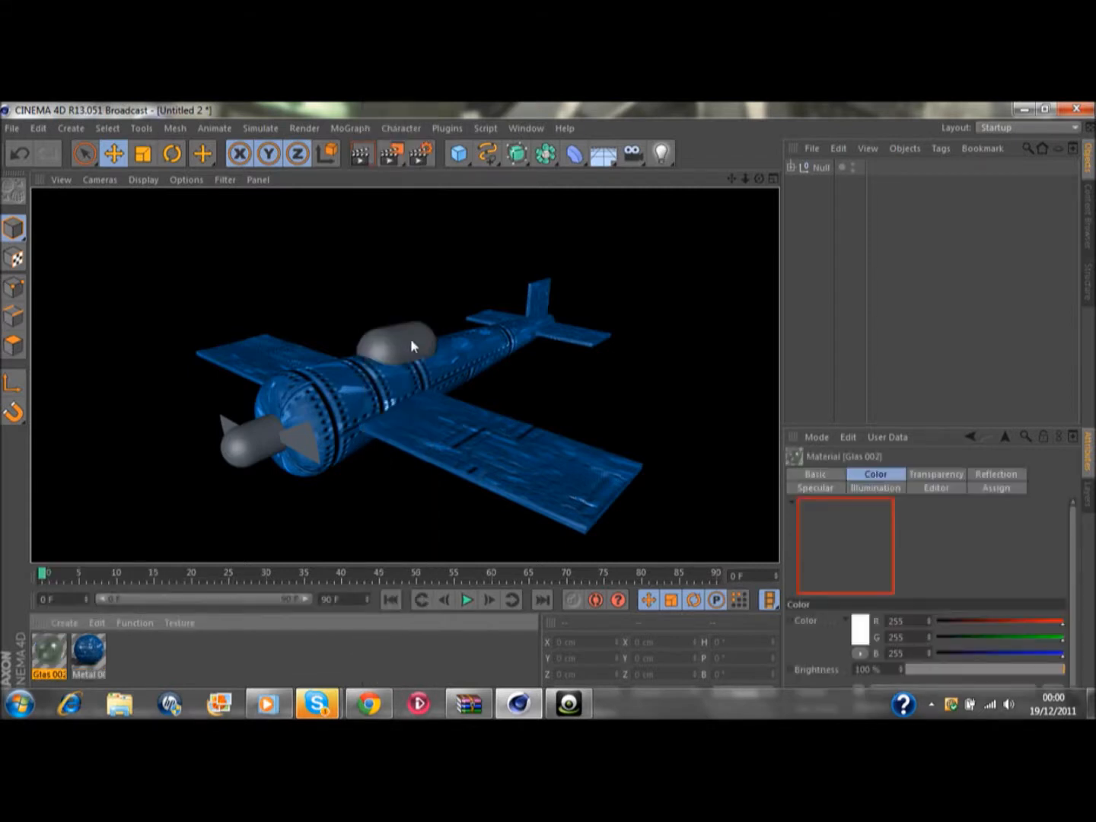
# Step: Apply the Glas 001 preset from the Prime basic materials to the cockpit canopy capsule and render the view
pyautogui.click(67, 624)
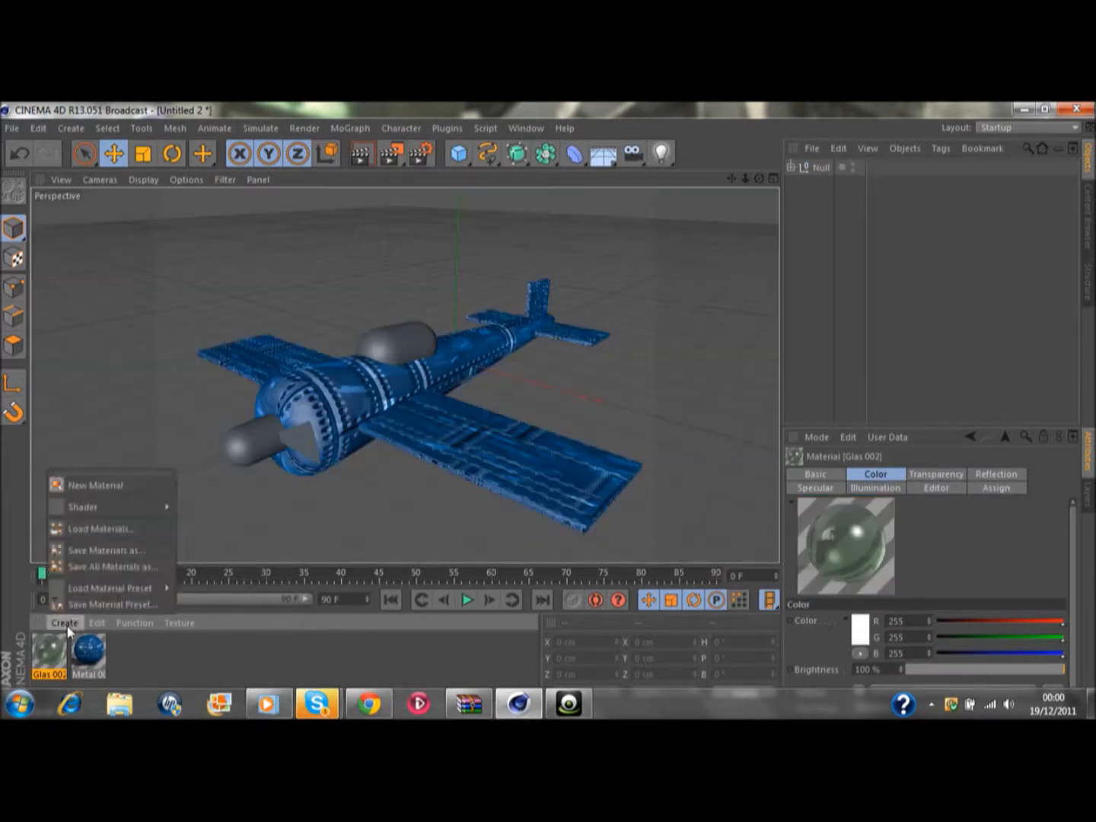
pyautogui.moveTo(114, 588)
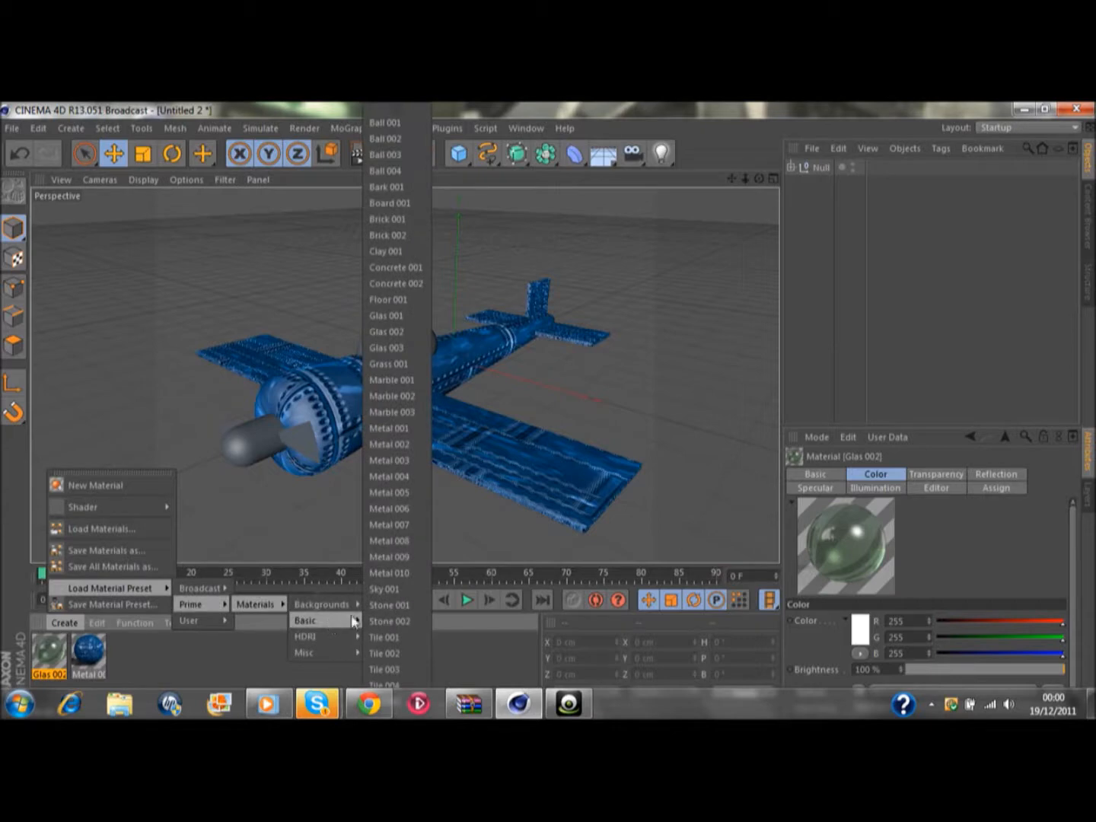
pyautogui.click(394, 315)
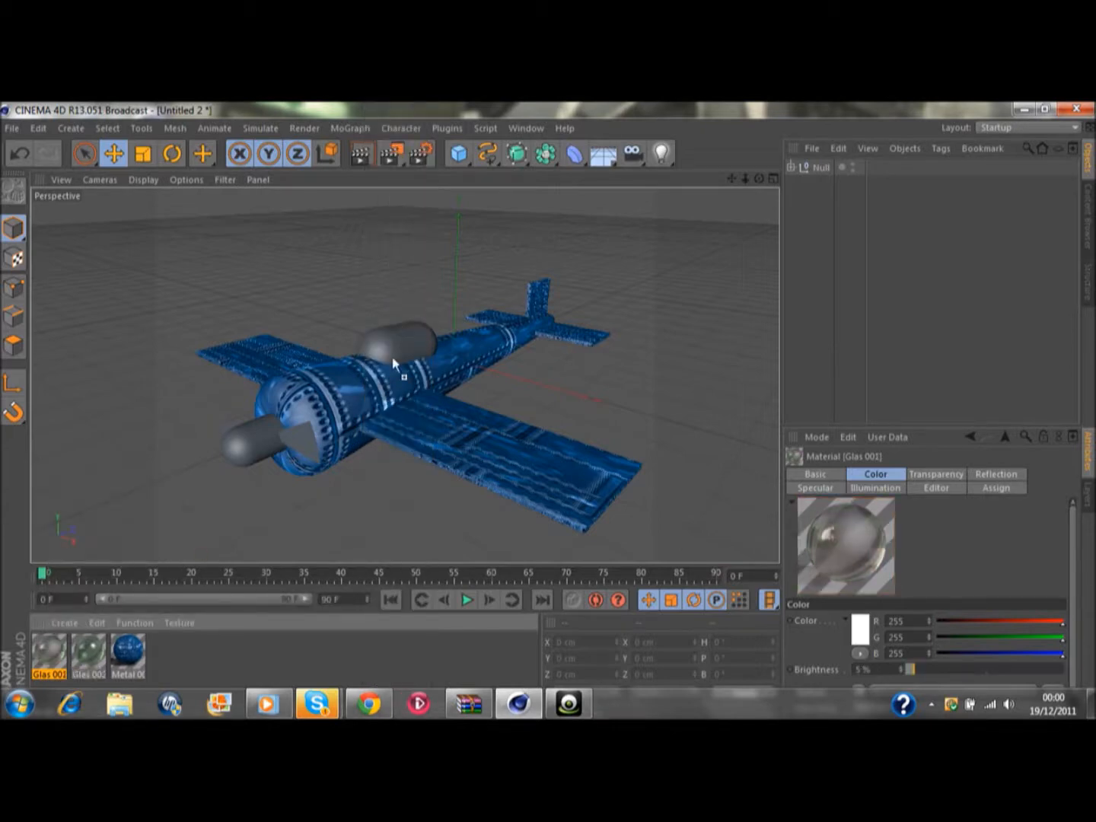
pyautogui.moveTo(392, 357); pyautogui.dragTo(395, 353)
pyautogui.click(348, 266)
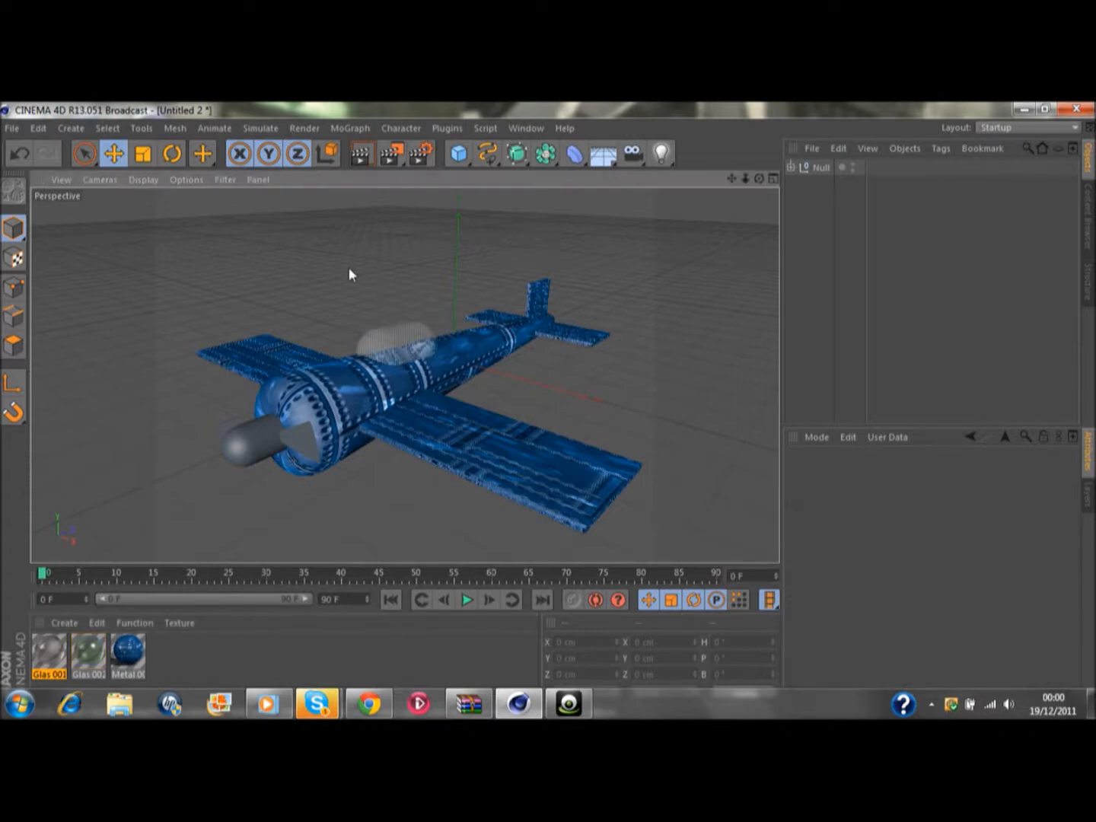
pyautogui.click(364, 154)
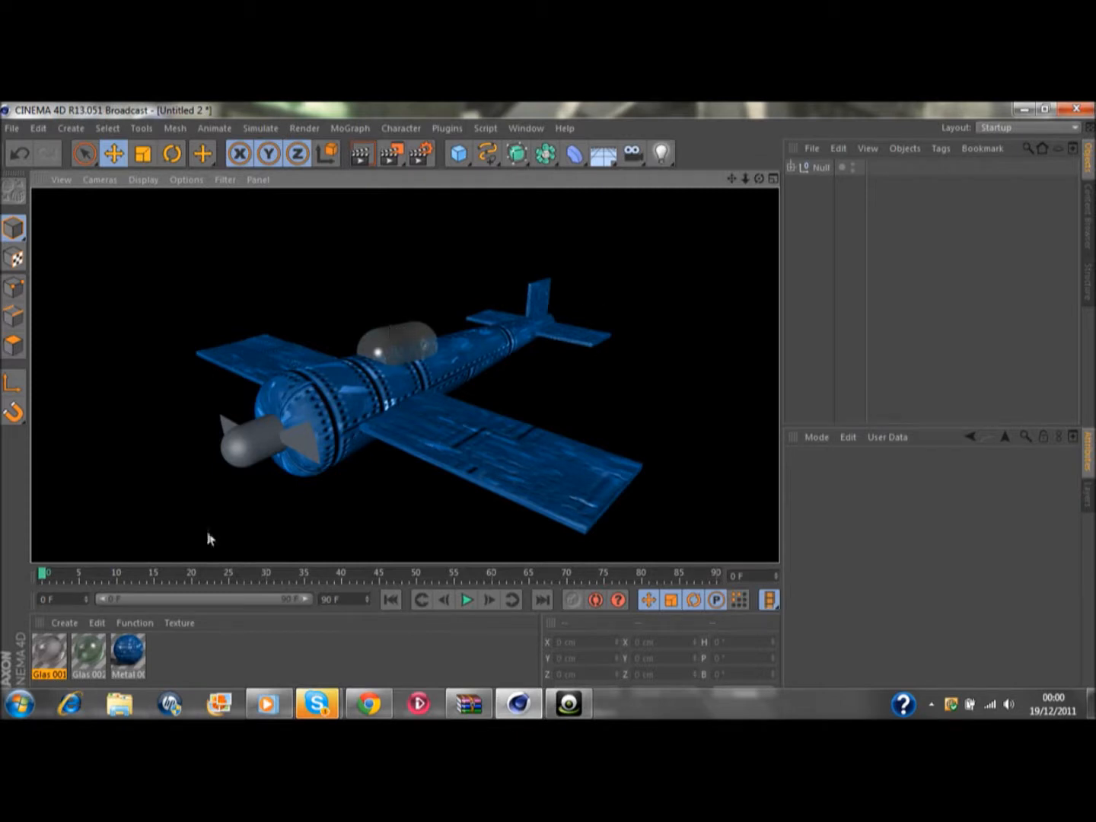
# Step: Load the Wood 001 material preset from the Prime basic materials
pyautogui.click(237, 647)
pyautogui.click(65, 623)
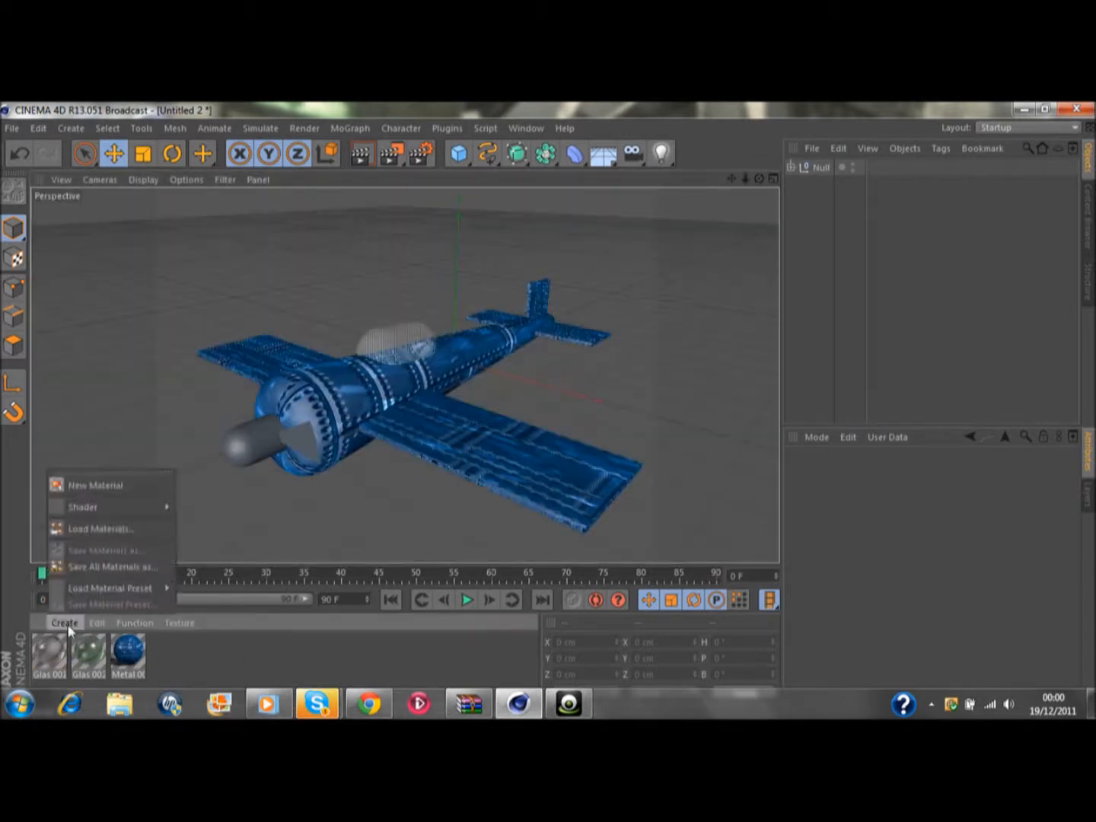
pyautogui.moveTo(91, 589)
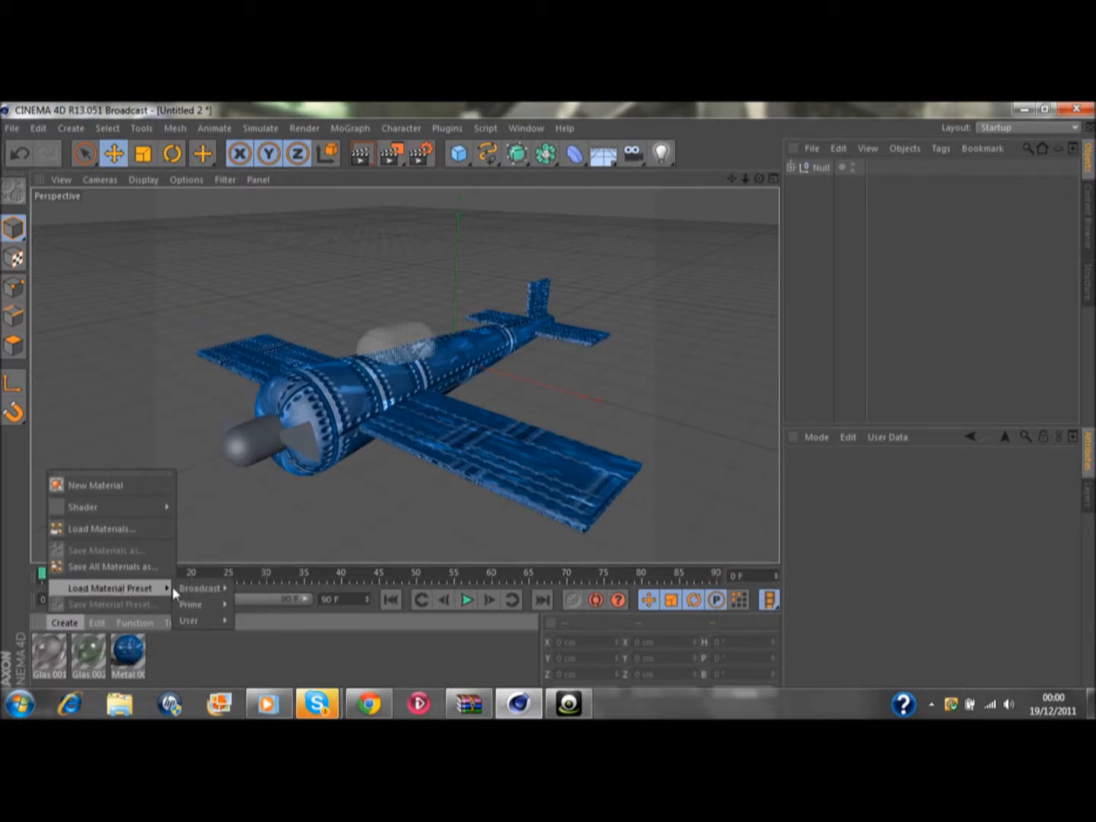
pyautogui.moveTo(199, 604)
pyautogui.moveTo(259, 604)
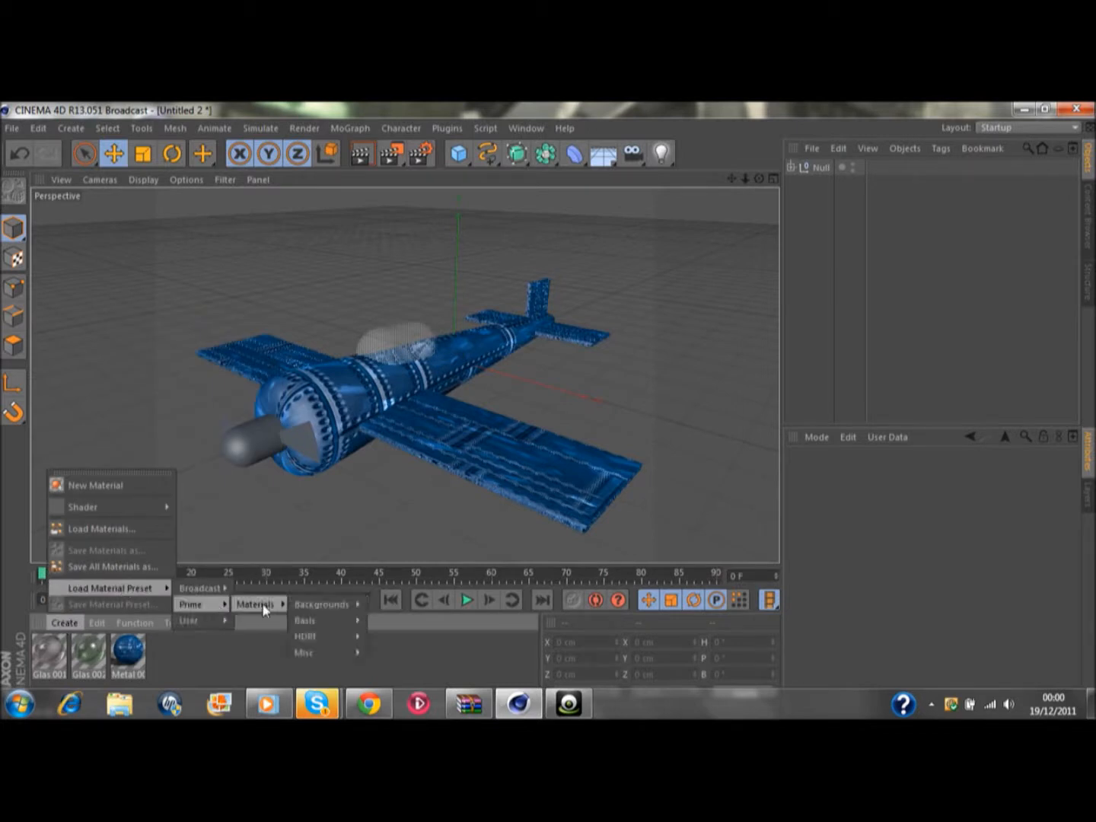
pyautogui.moveTo(328, 620)
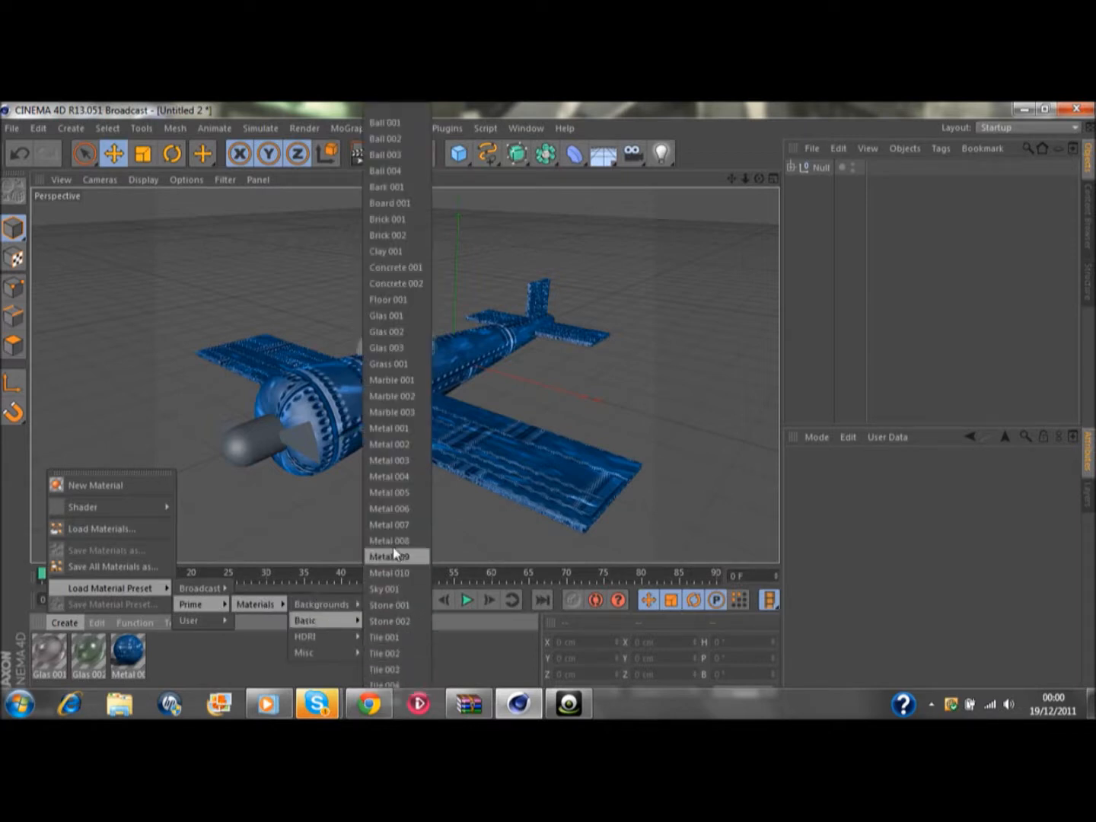
pyautogui.moveTo(396, 714)
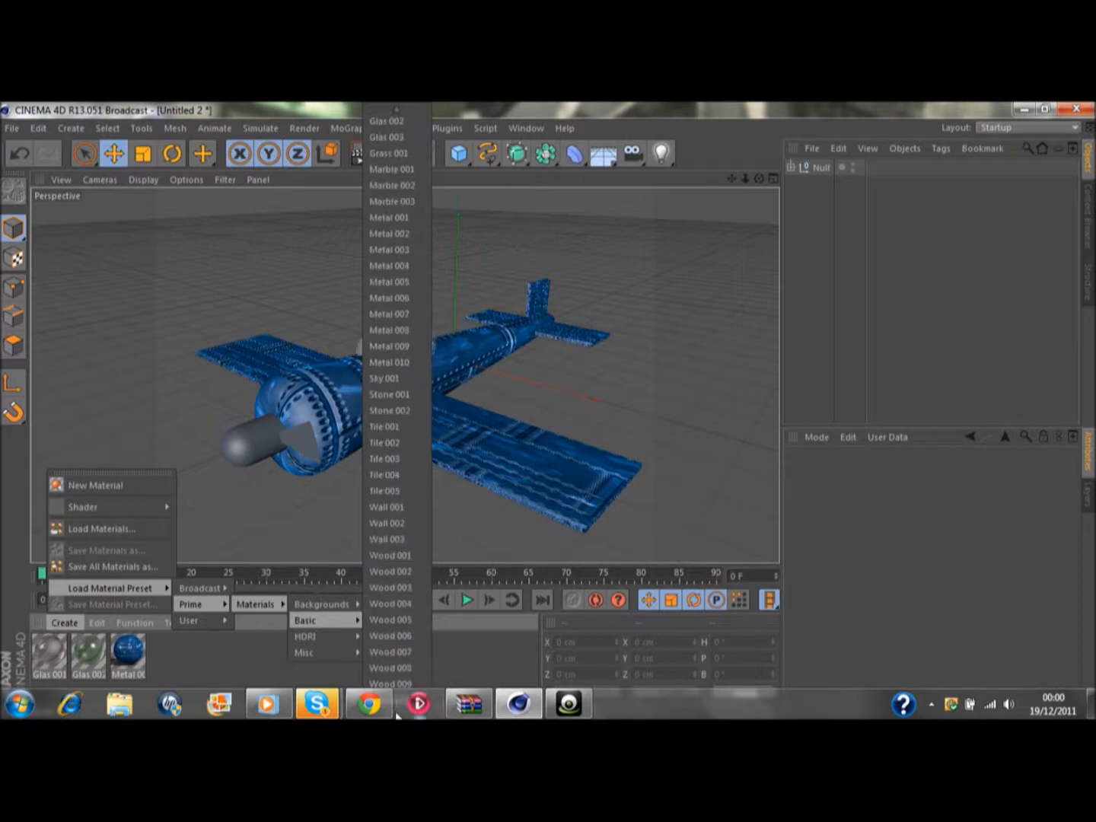
pyautogui.click(411, 557)
# Step: Load the Wood 004 preset from the Prime basic materials and apply it to the propeller blades
pyautogui.click(65, 623)
pyautogui.moveTo(134, 622)
pyautogui.moveTo(65, 623)
pyautogui.moveTo(141, 591)
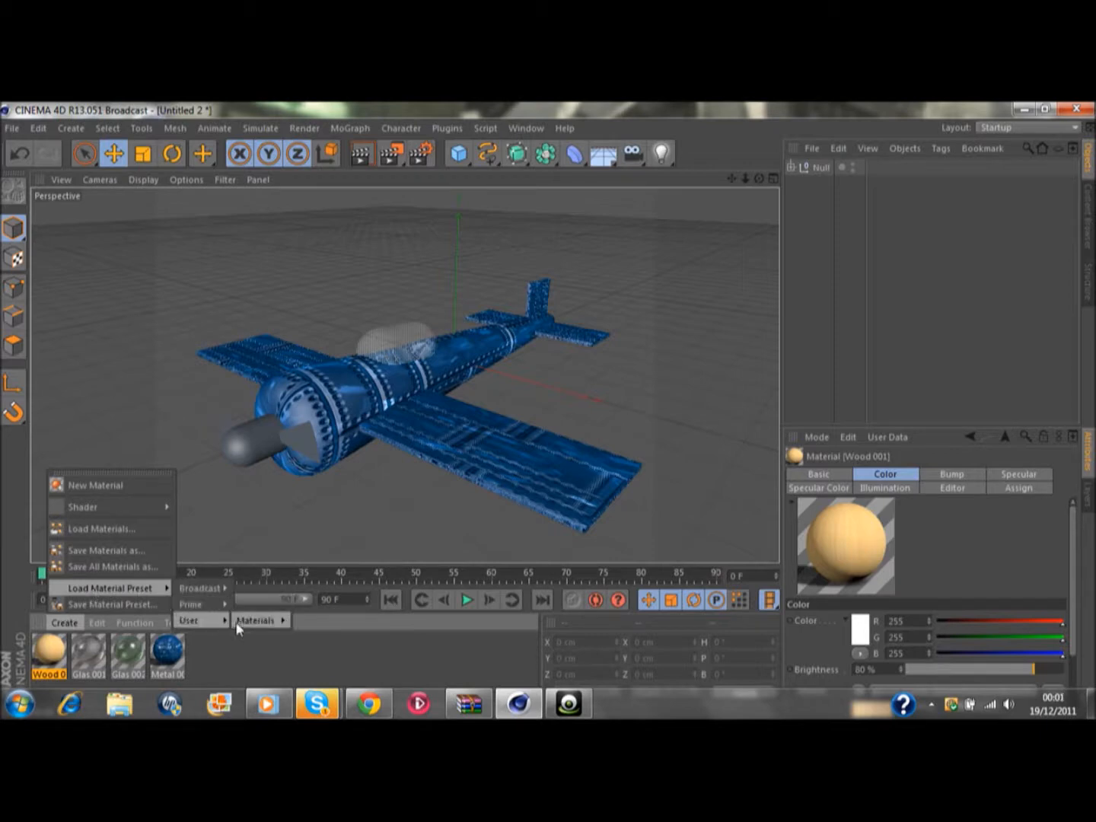
pyautogui.moveTo(237, 627)
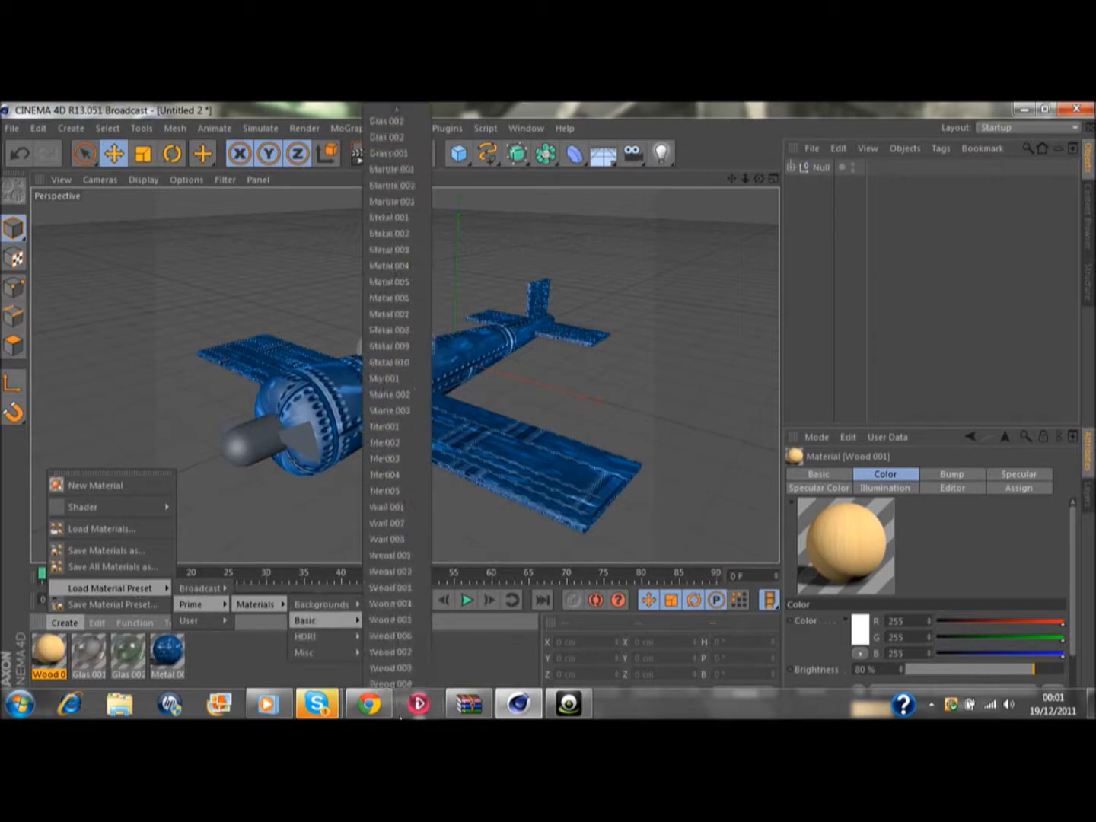
pyautogui.click(388, 604)
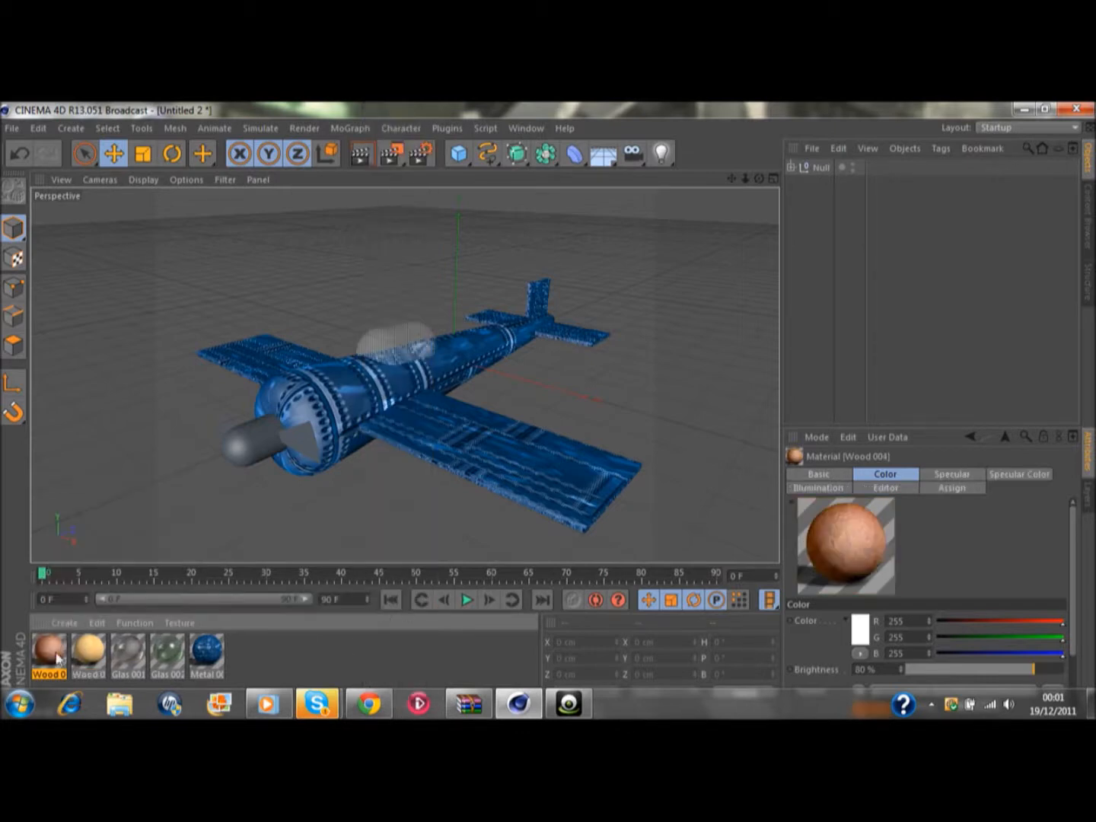
pyautogui.moveTo(58, 658); pyautogui.dragTo(300, 456)
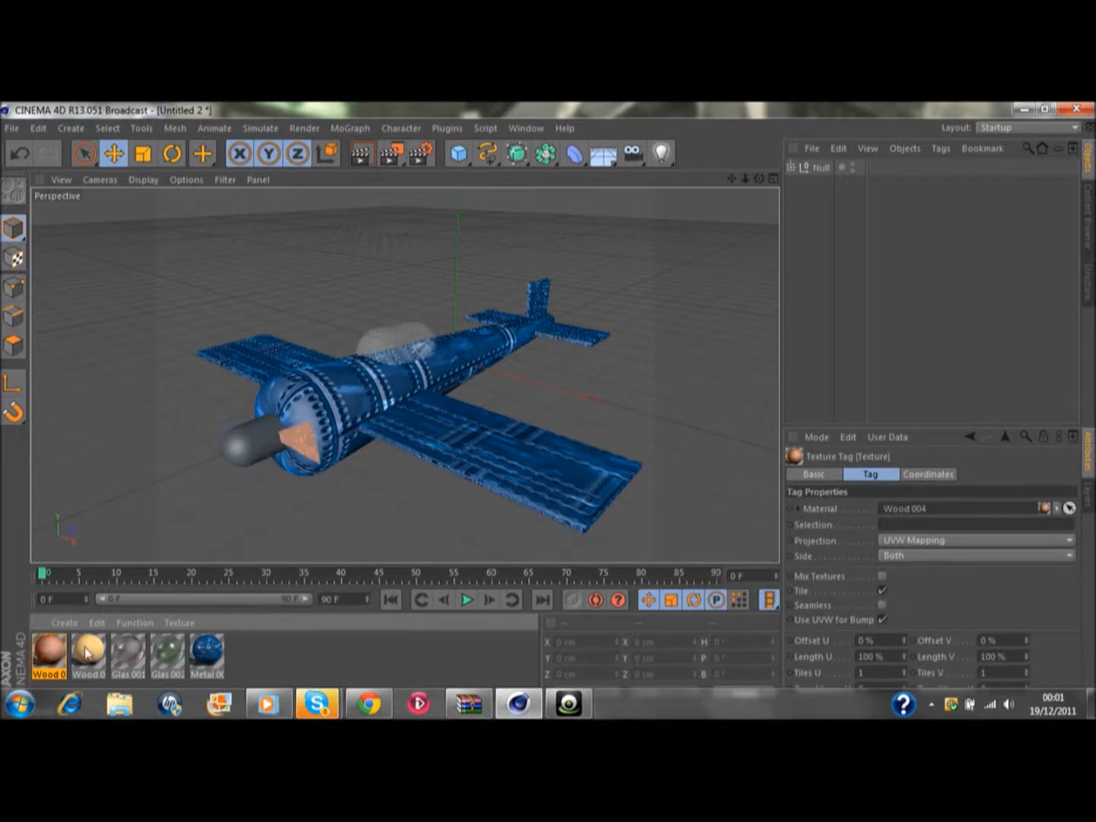
# Step: Load the Metal 009 material preset from the Prime basic materials
pyautogui.click(61, 622)
pyautogui.moveTo(191, 604)
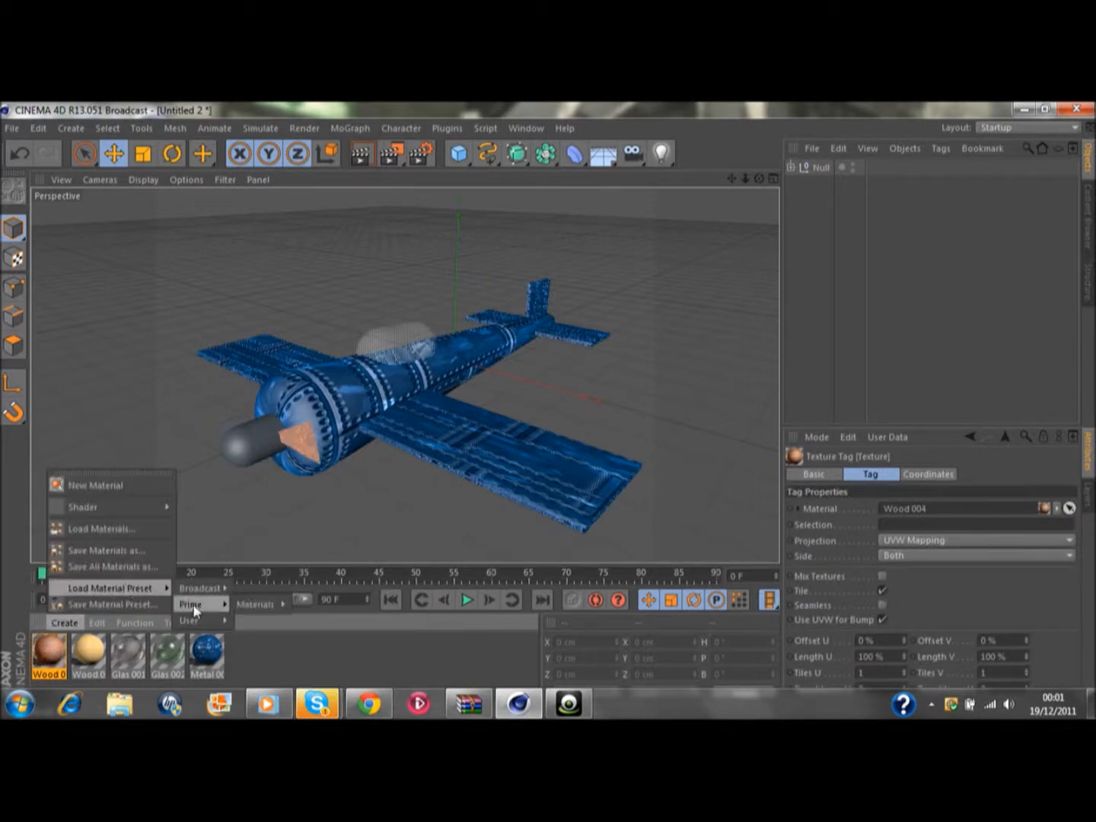
pyautogui.moveTo(255, 604)
pyautogui.moveTo(319, 620)
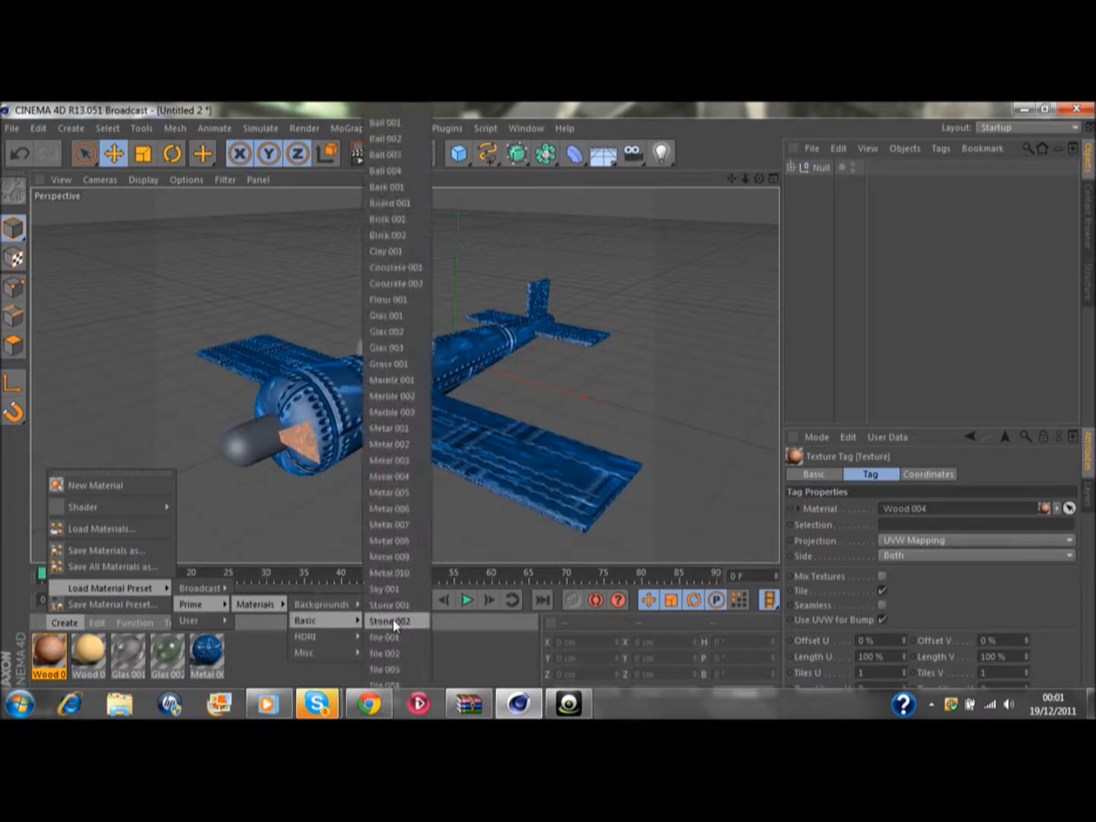
pyautogui.click(398, 557)
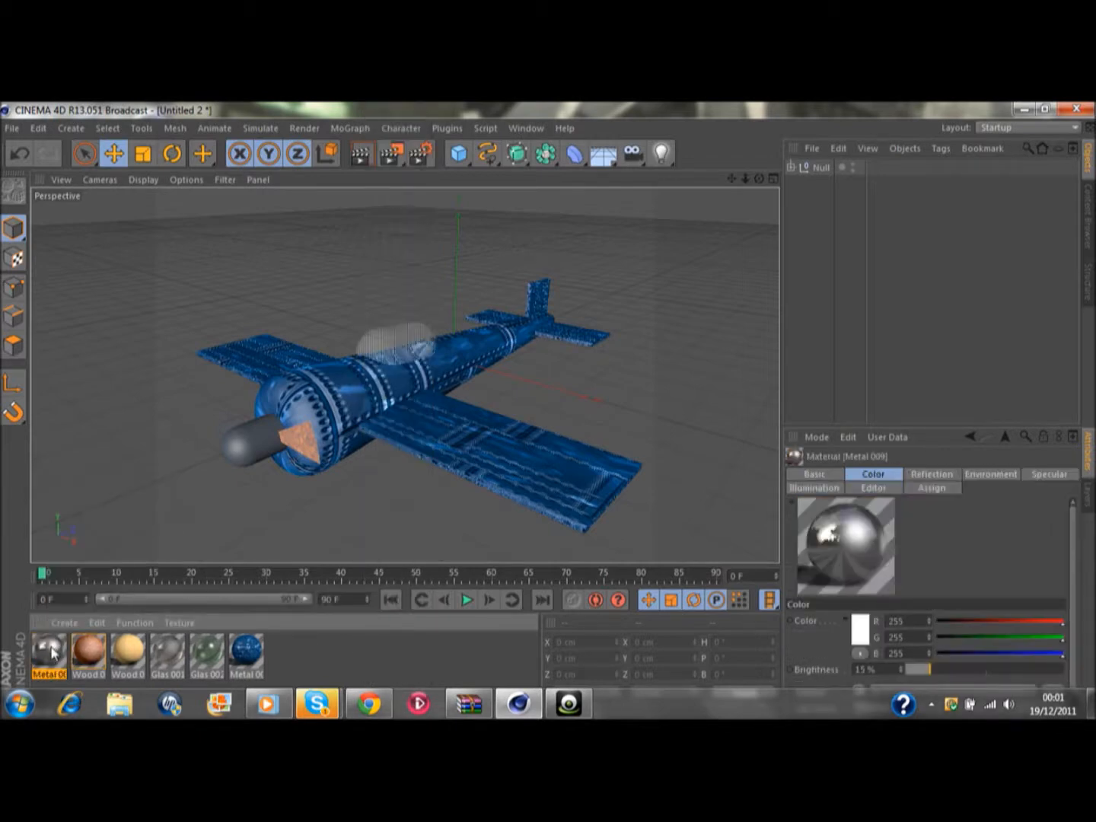
# Step: Apply the Metal 009 material to the propeller blades and the propeller hub capsule, and render the view
pyautogui.moveTo(316, 451); pyautogui.dragTo(305, 449)
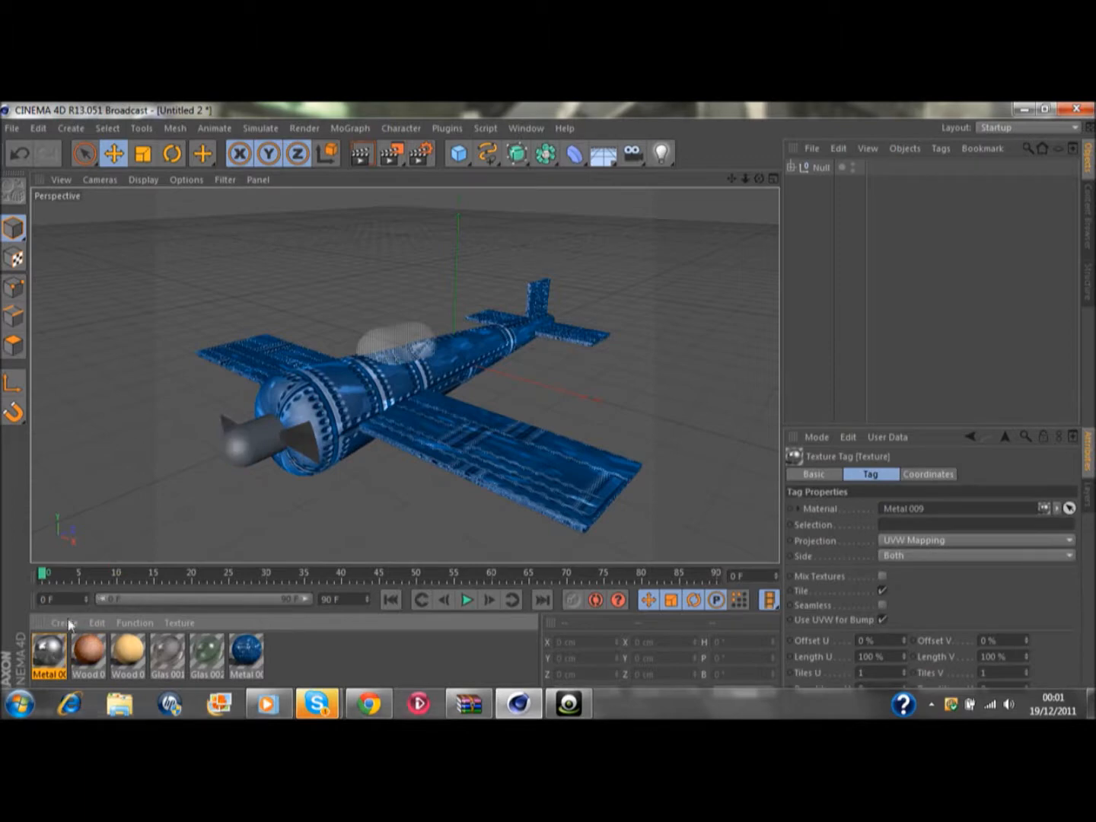
pyautogui.moveTo(53, 664); pyautogui.dragTo(261, 449)
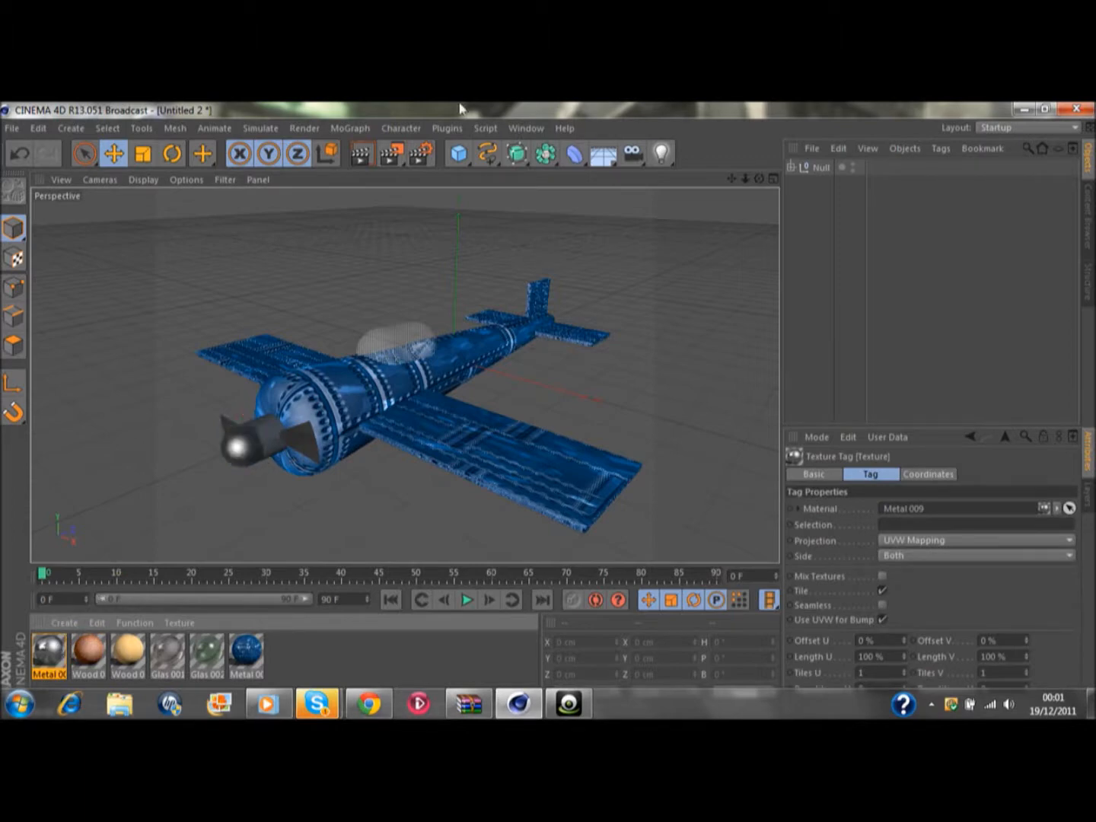
pyautogui.click(361, 154)
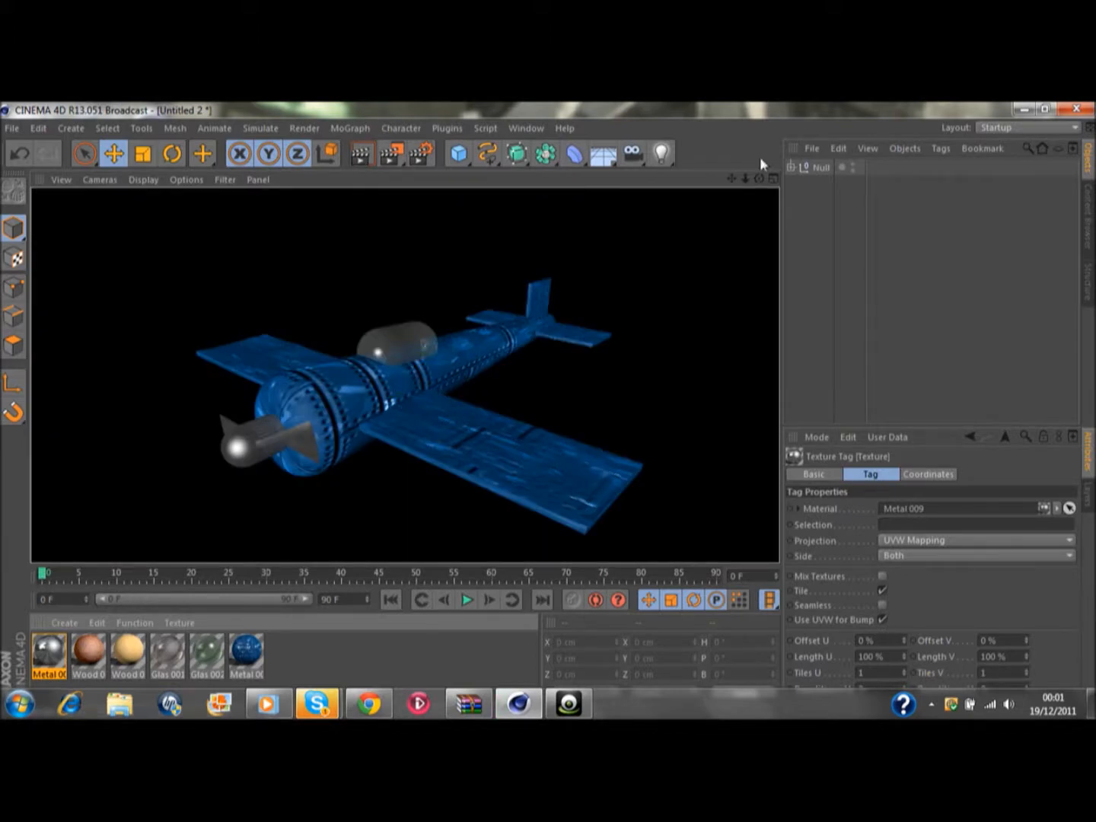
pyautogui.click(692, 343)
# Step: Add an omni light, place it at about X 651, Y 318, Z -439 cm, and render the view
pyautogui.click(660, 154)
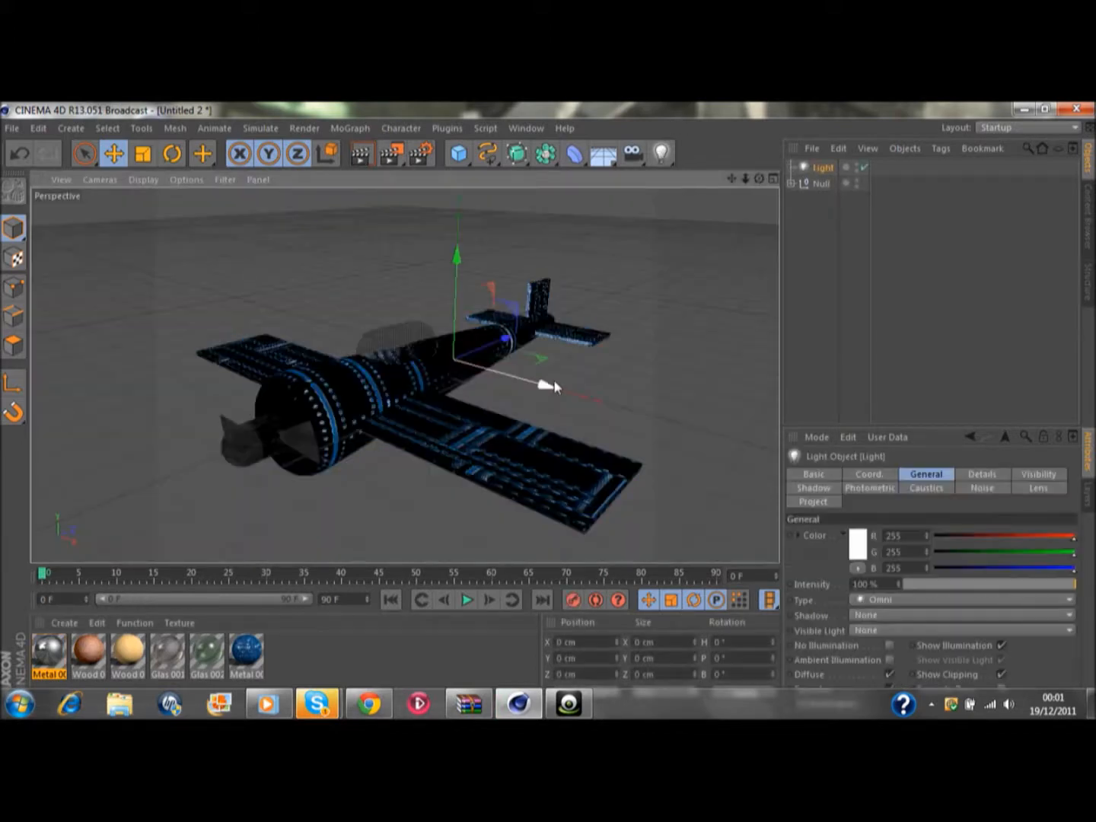
pyautogui.moveTo(456, 252); pyautogui.dragTo(457, 221)
pyautogui.moveTo(554, 228)
pyautogui.mouseDown()
pyautogui.moveTo(737, 303)
pyautogui.moveTo(766, 238)
pyautogui.moveTo(555, 230)
pyautogui.mouseUp()
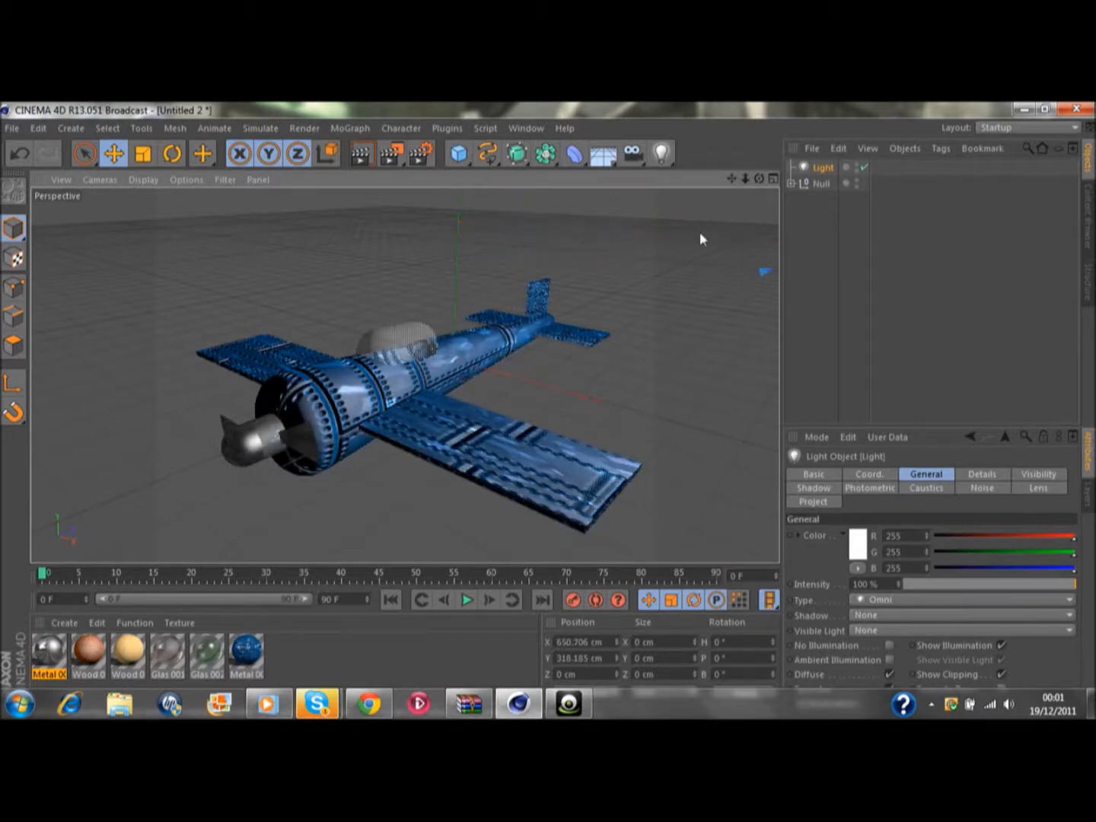
pyautogui.scroll(-3, 685, 266)
pyautogui.moveTo(695, 287); pyautogui.dragTo(656, 399)
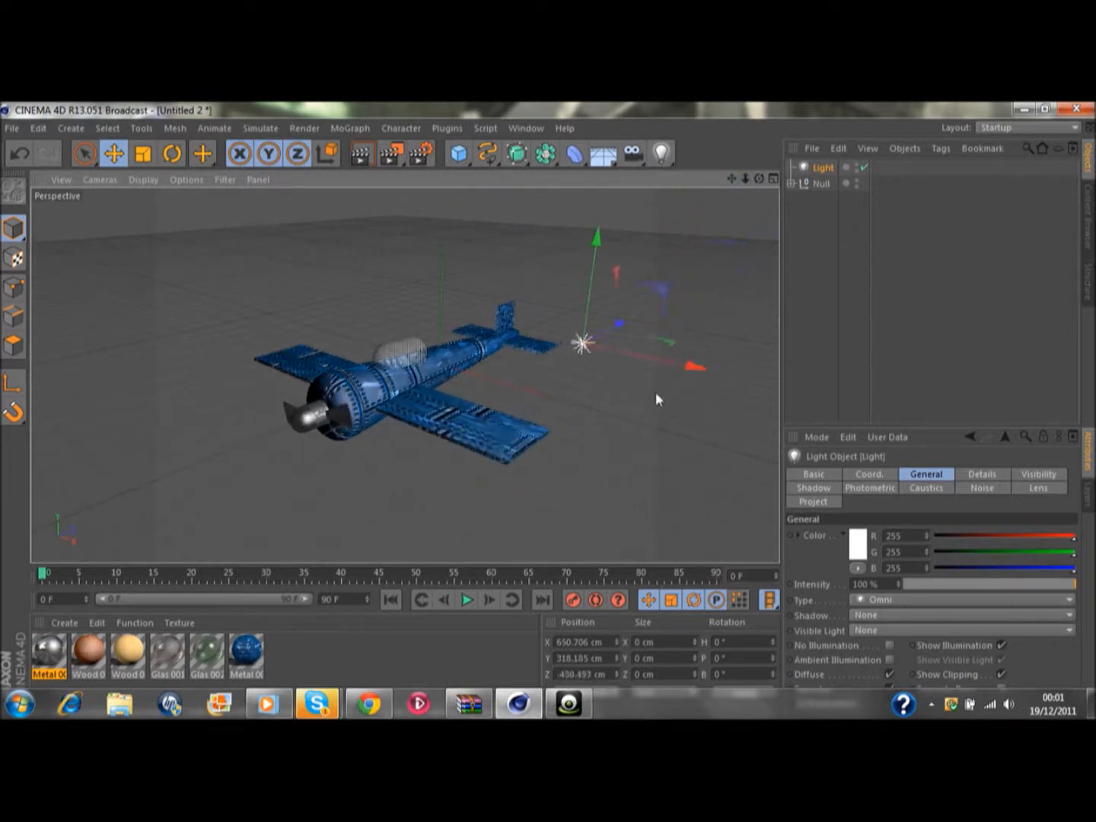
pyautogui.click(373, 157)
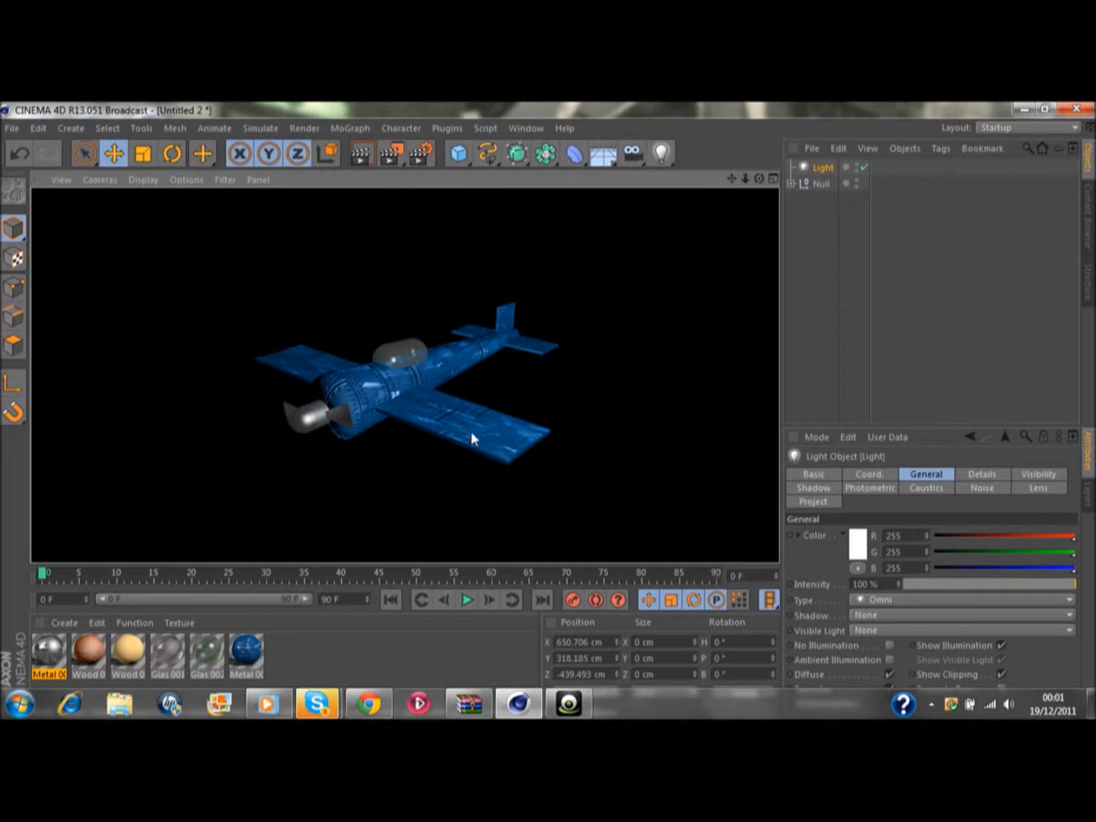
pyautogui.click(650, 379)
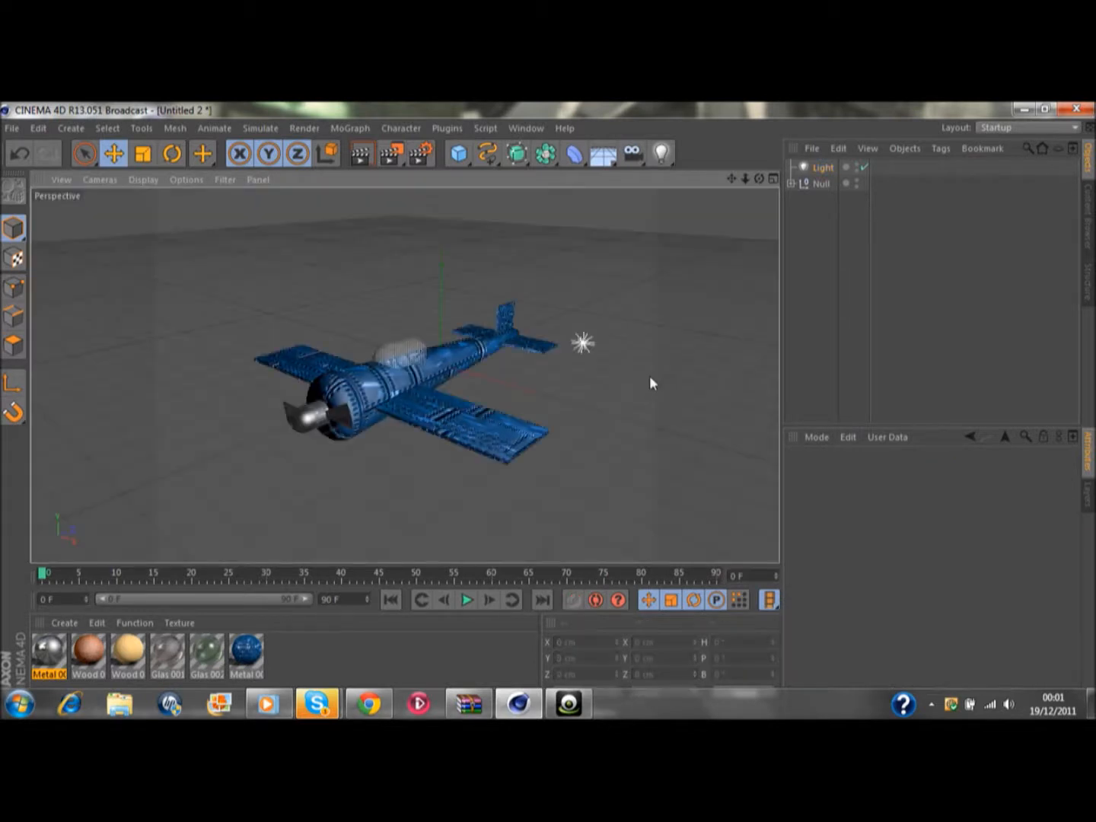
# Step: Move the airplane's null group along the Z axis to about 41 cm
pyautogui.click(819, 185)
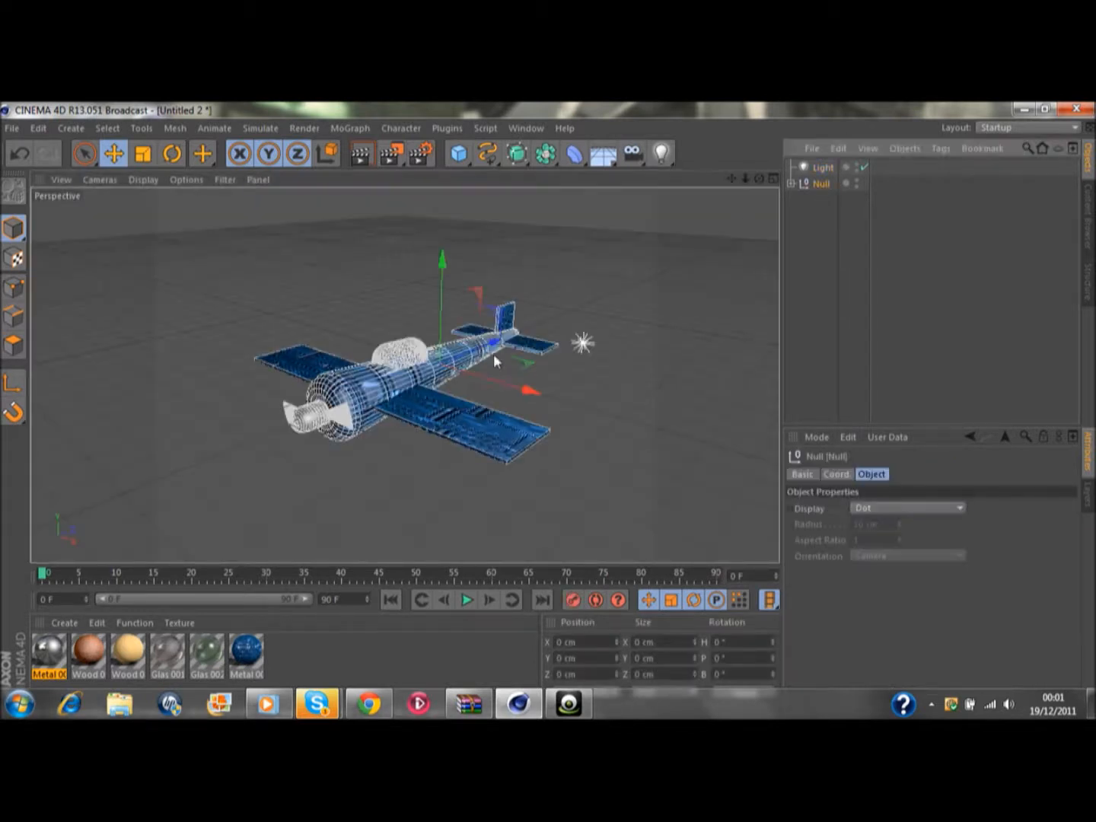
pyautogui.moveTo(493, 354); pyautogui.dragTo(548, 324)
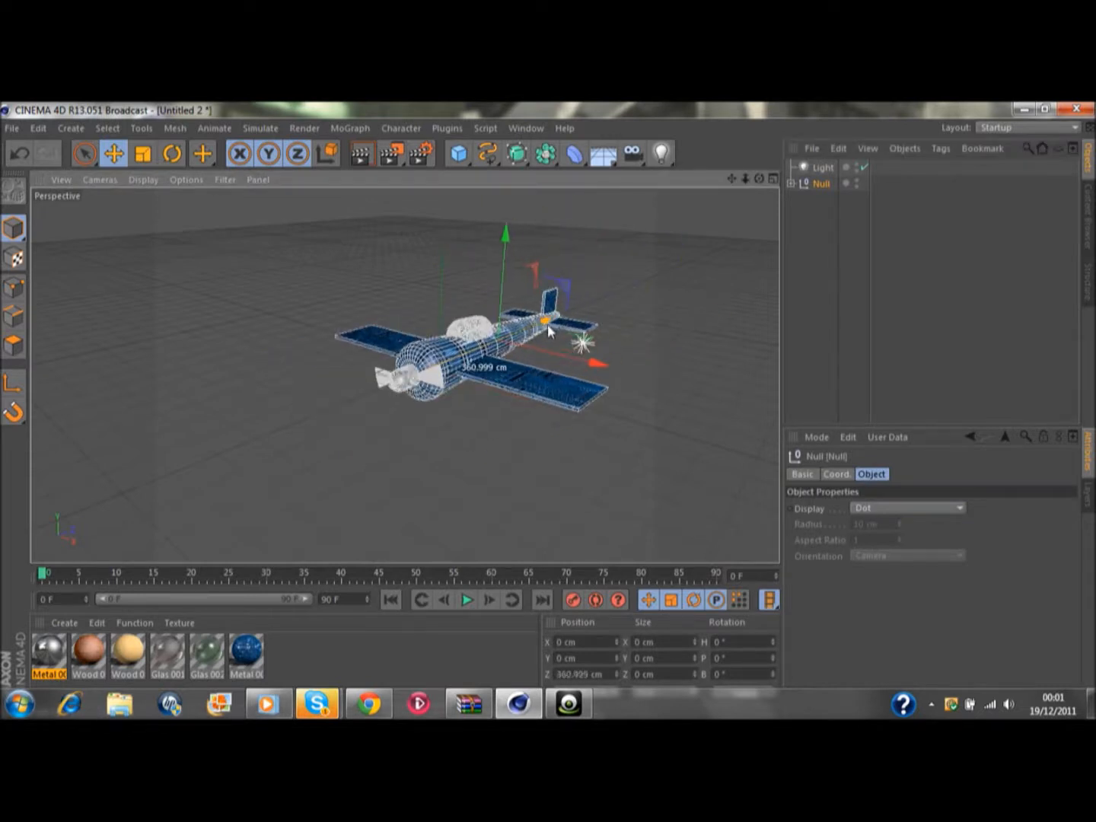
pyautogui.moveTo(547, 325); pyautogui.dragTo(538, 434)
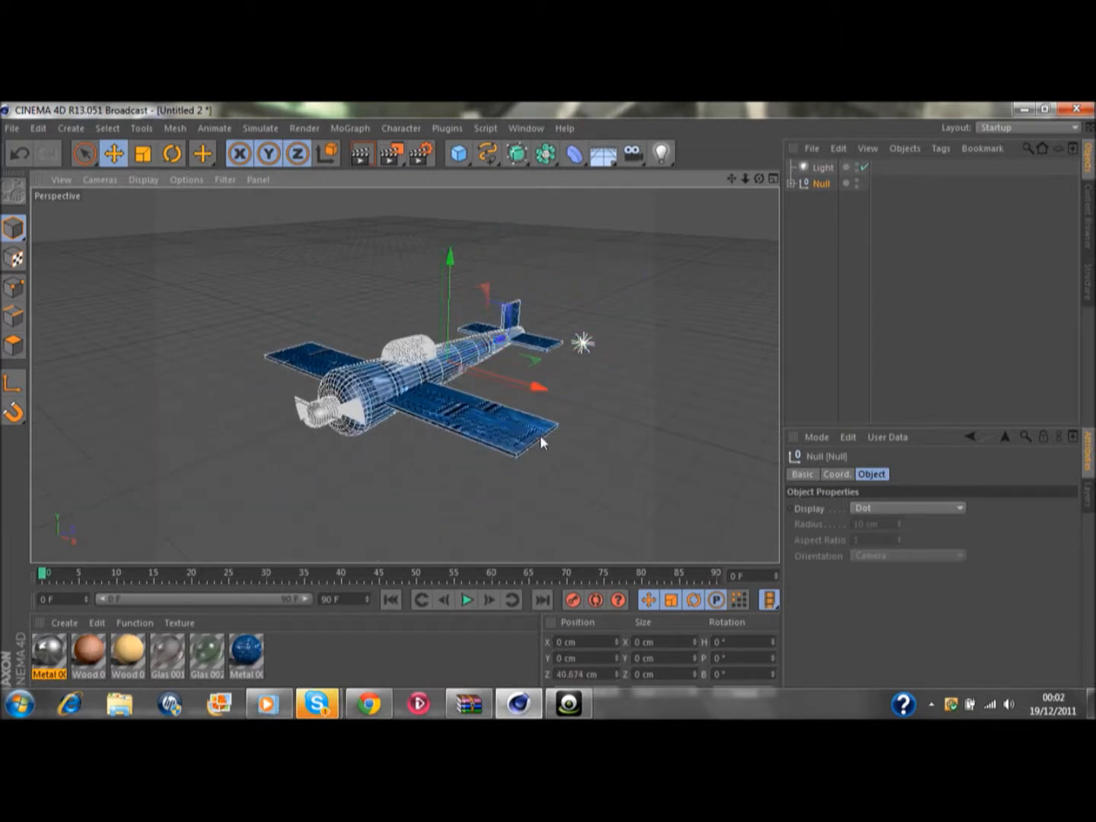
# Step: Try rotating the airplane's null group and undo the rotation
pyautogui.press('r')
pyautogui.moveTo(445, 312); pyautogui.dragTo(612, 250)
pyautogui.hotkey('ctrl', 'z')
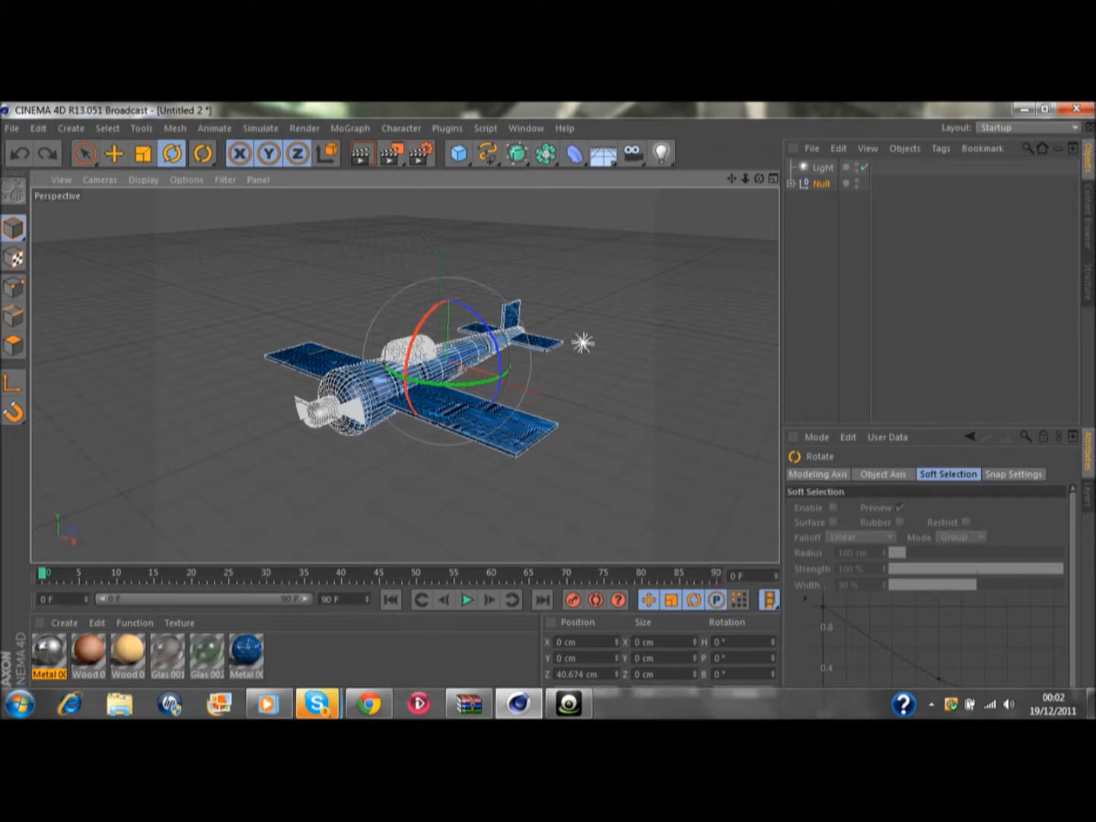
pyautogui.click(568, 702)
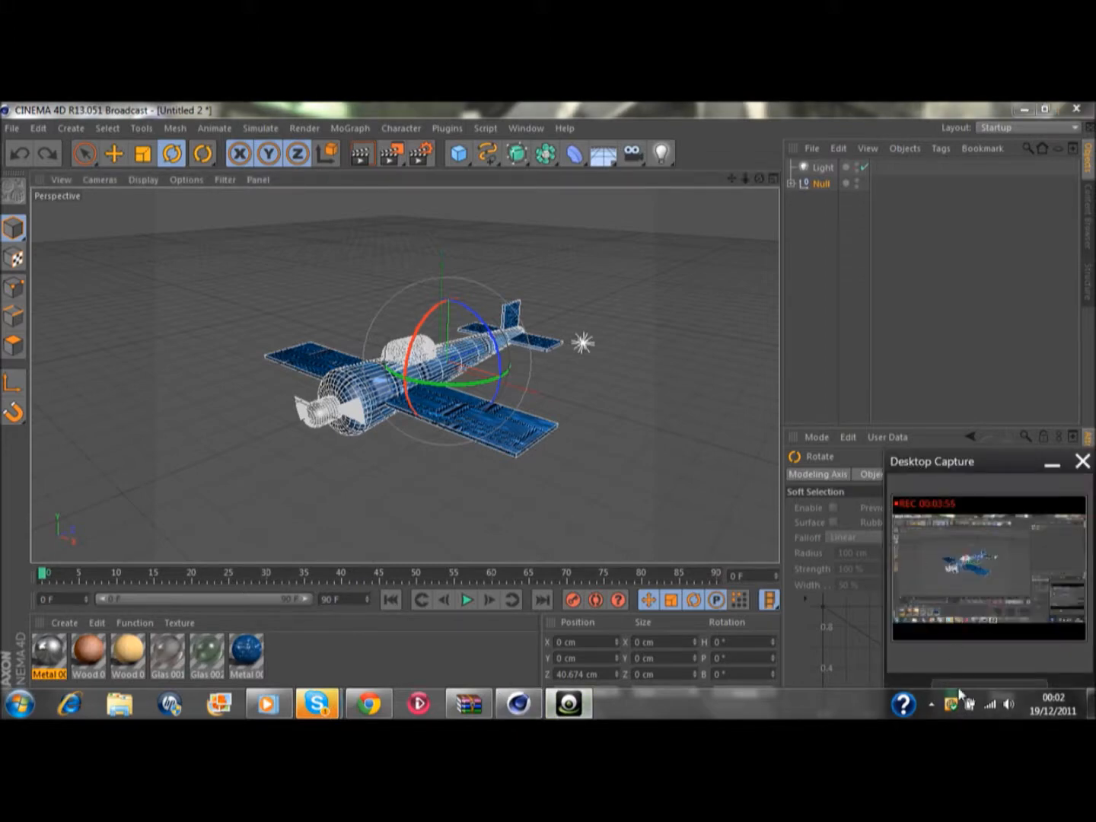